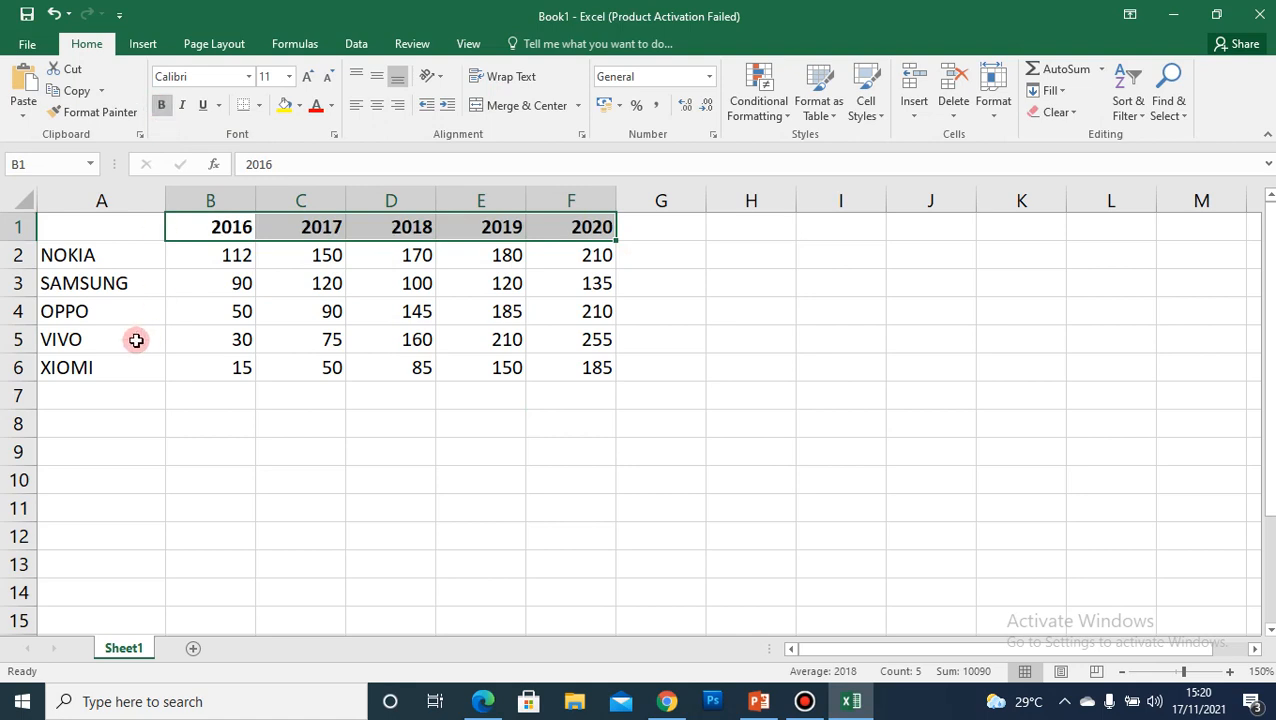
- Make the brand names in A2:A6 bold and narrow column A to fit them
{"action": "left_click_drag", "start_coordinate": [91, 251], "coordinate": [90, 360]}
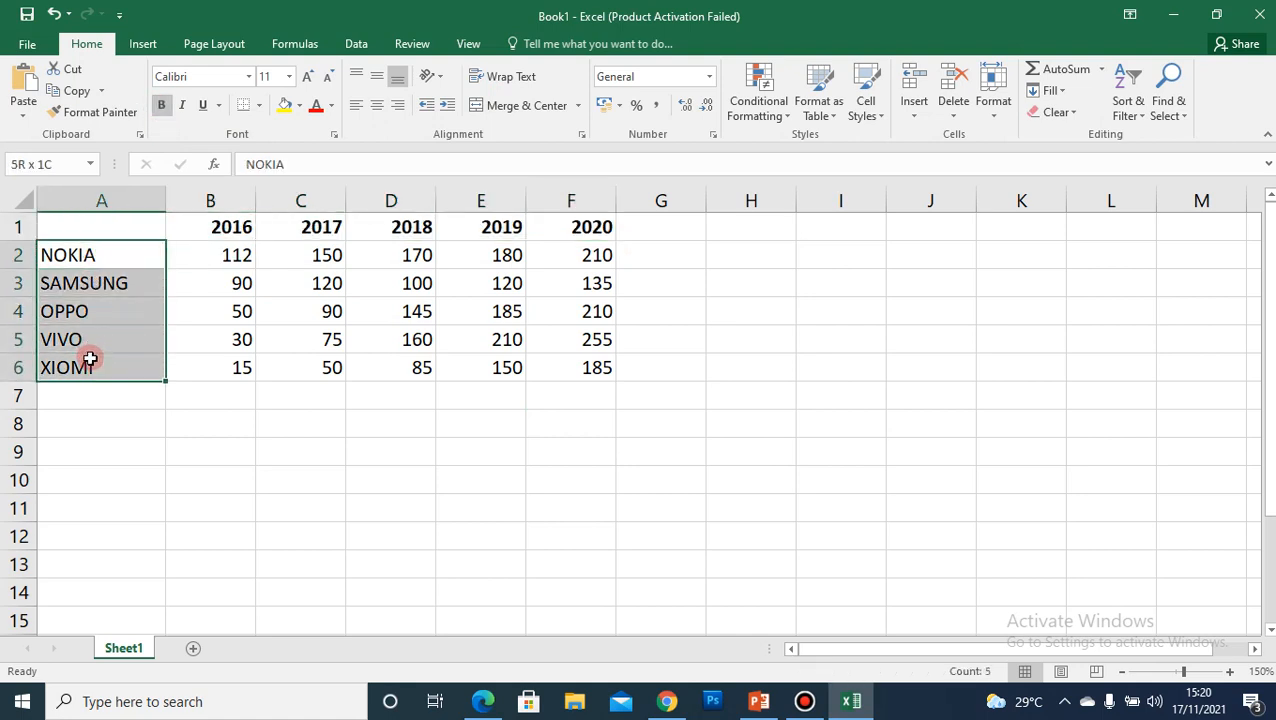
{"action": "left_click", "coordinate": [161, 106]}
{"action": "left_click", "coordinate": [398, 508]}
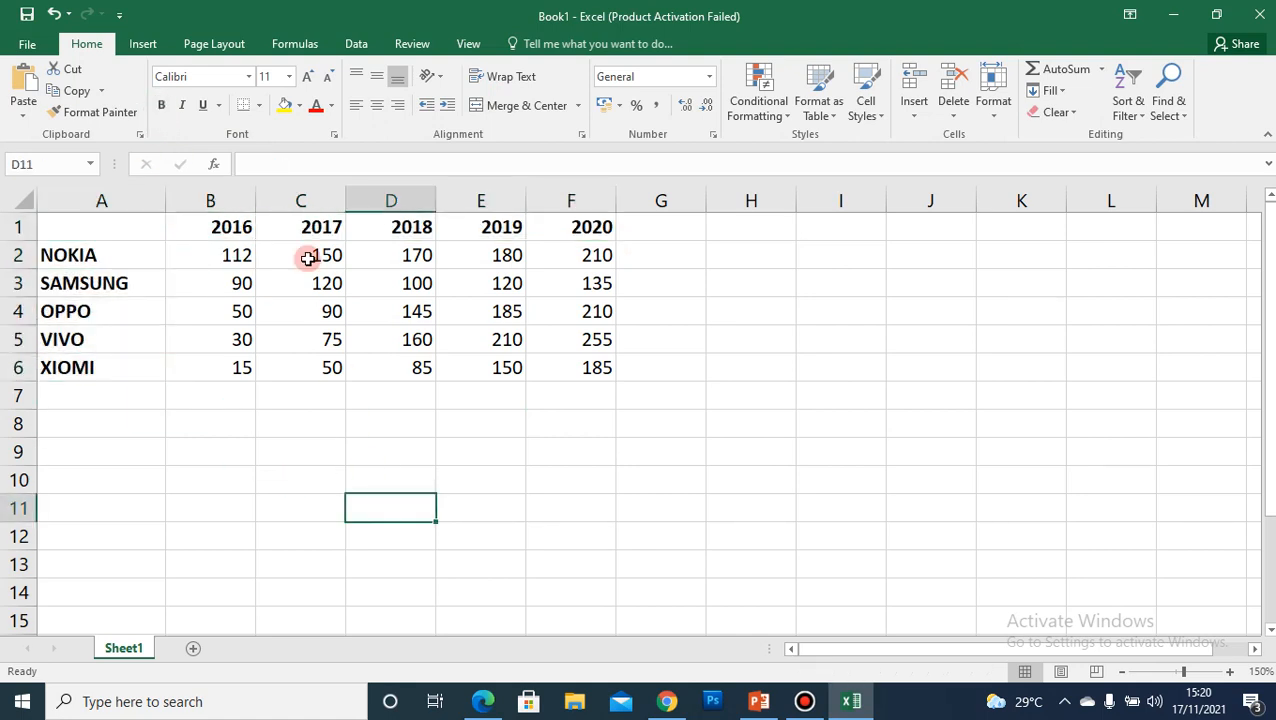
{"action": "left_click_drag", "start_coordinate": [166, 198], "coordinate": [141, 196]}
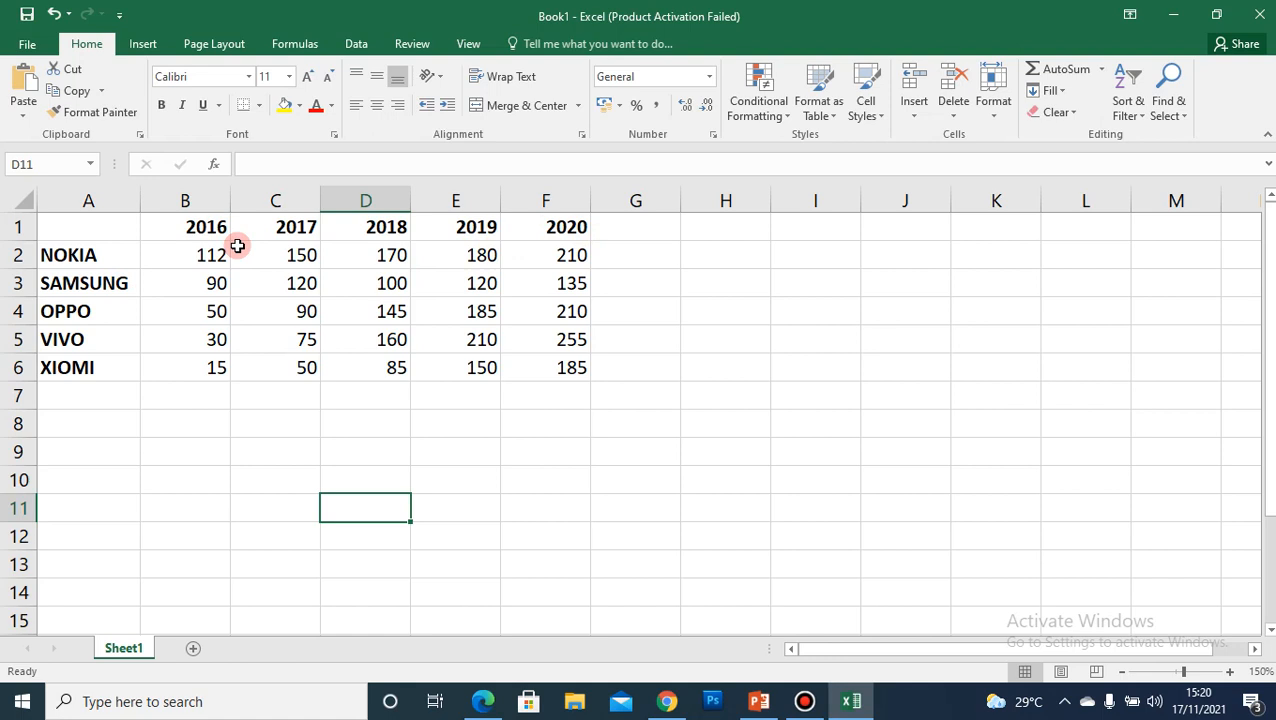
- Switch to PowerPoint to check the chart-making steps on the MEMBUAT GRAFIK slide, and return to the Excel workbook
{"action": "left_click", "coordinate": [136, 256]}
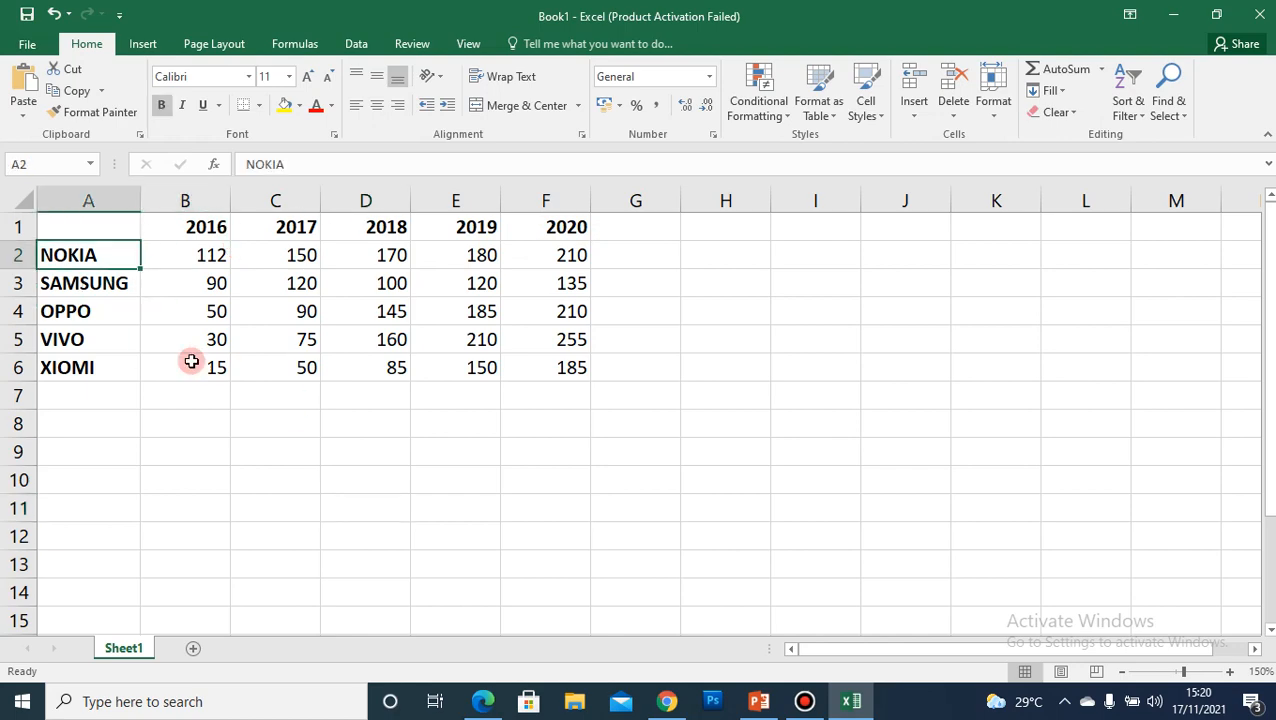
{"action": "left_click", "coordinate": [759, 700]}
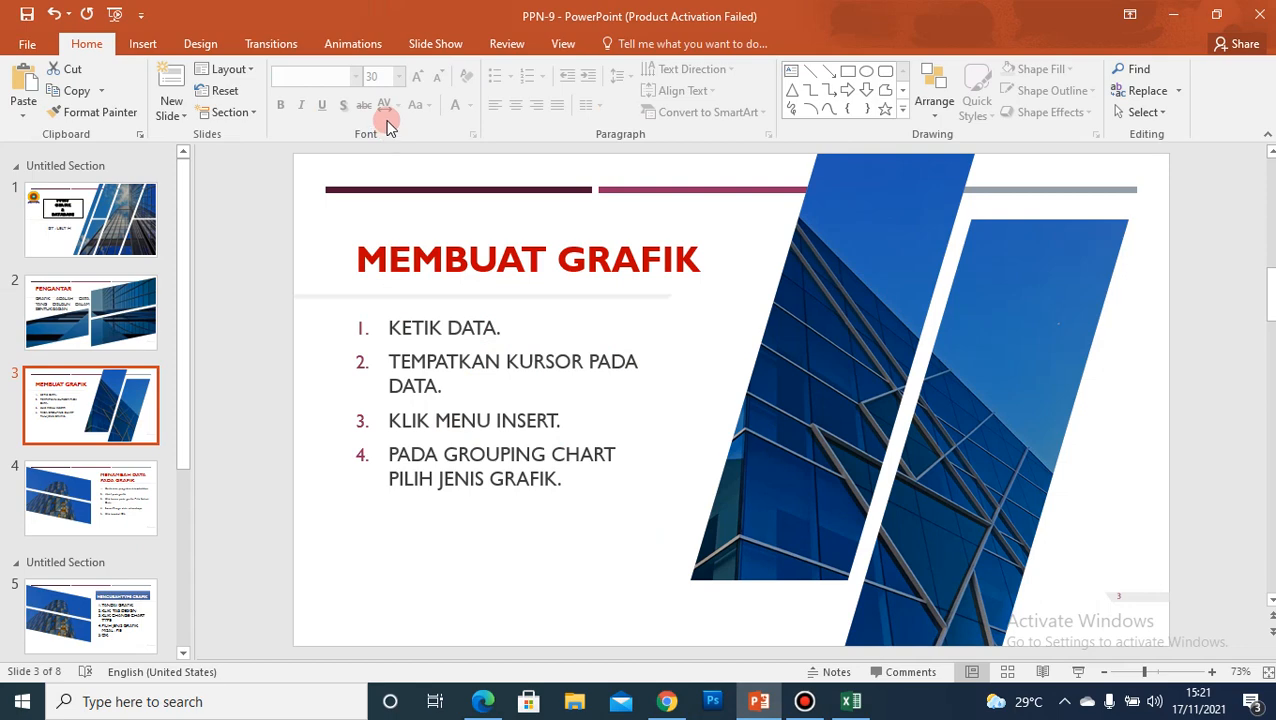
{"action": "mouse_move", "coordinate": [445, 8]}
{"action": "left_click", "coordinate": [855, 703]}
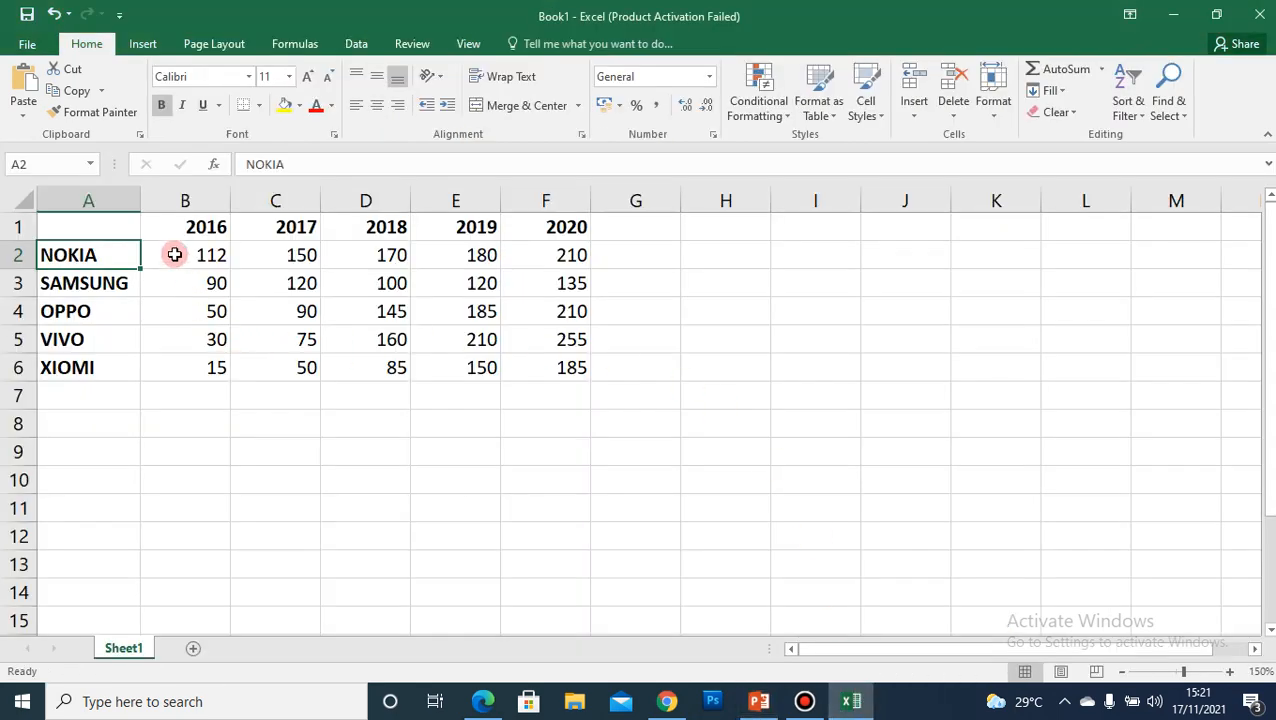
- Select a cell inside the data table and bring up the full list of chart types for inserting a chart
{"action": "left_click", "coordinate": [160, 256]}
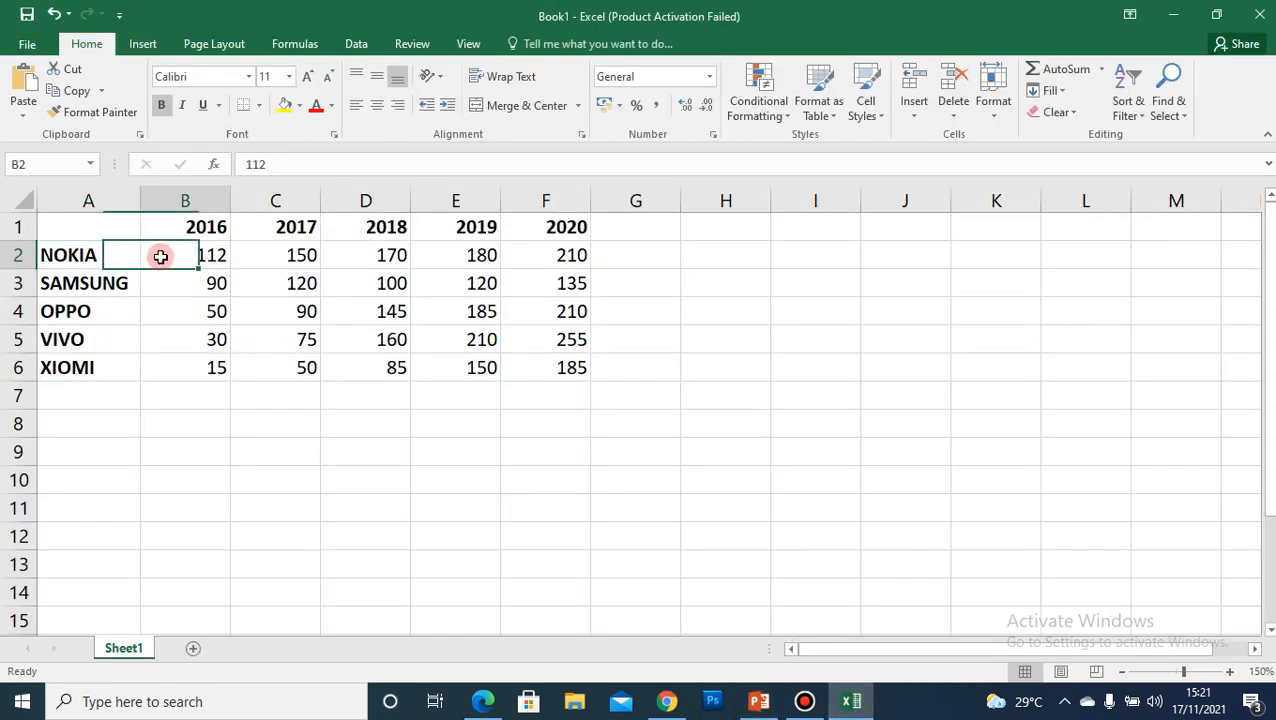
{"action": "left_click", "coordinate": [286, 256]}
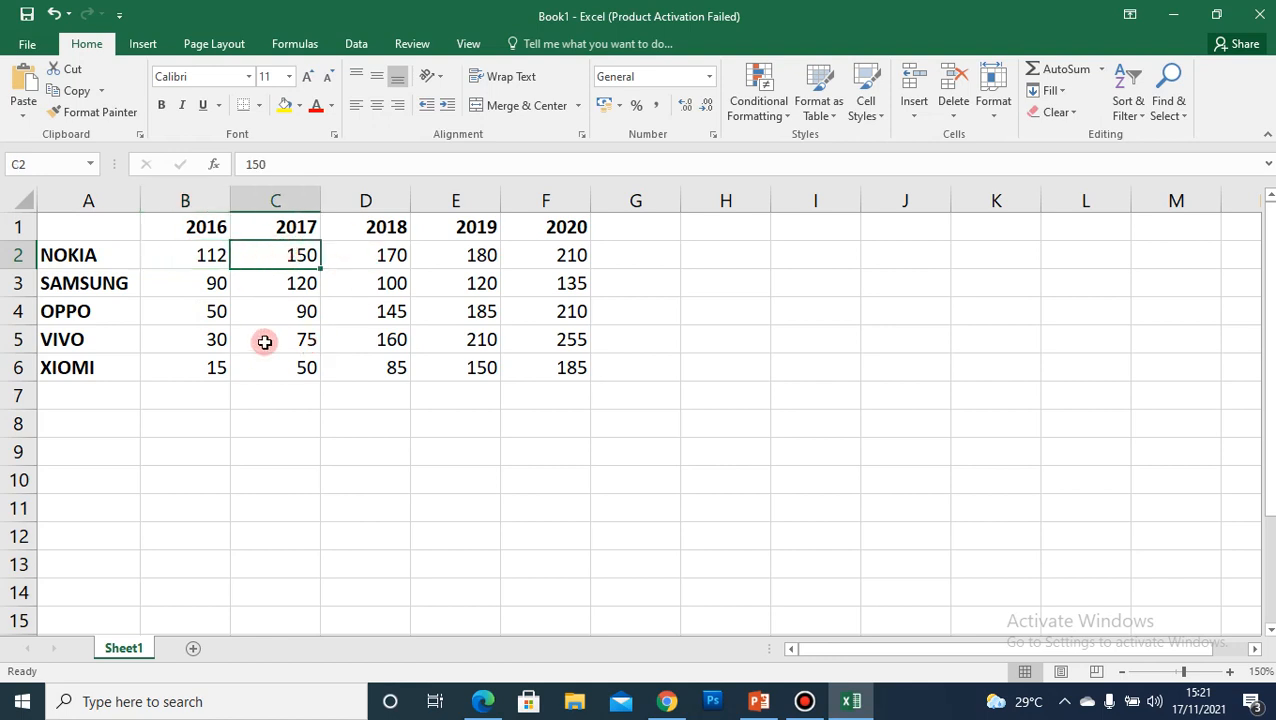
{"action": "left_click", "coordinate": [146, 46]}
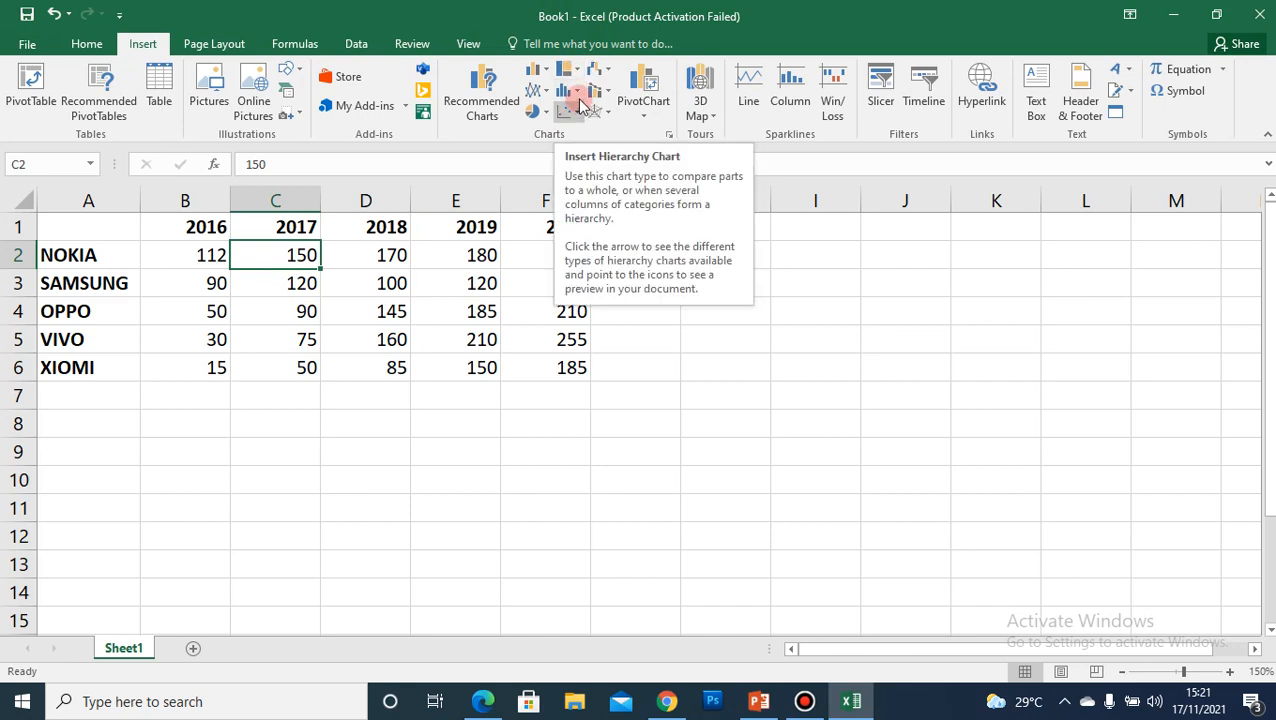
{"action": "left_click", "coordinate": [667, 136]}
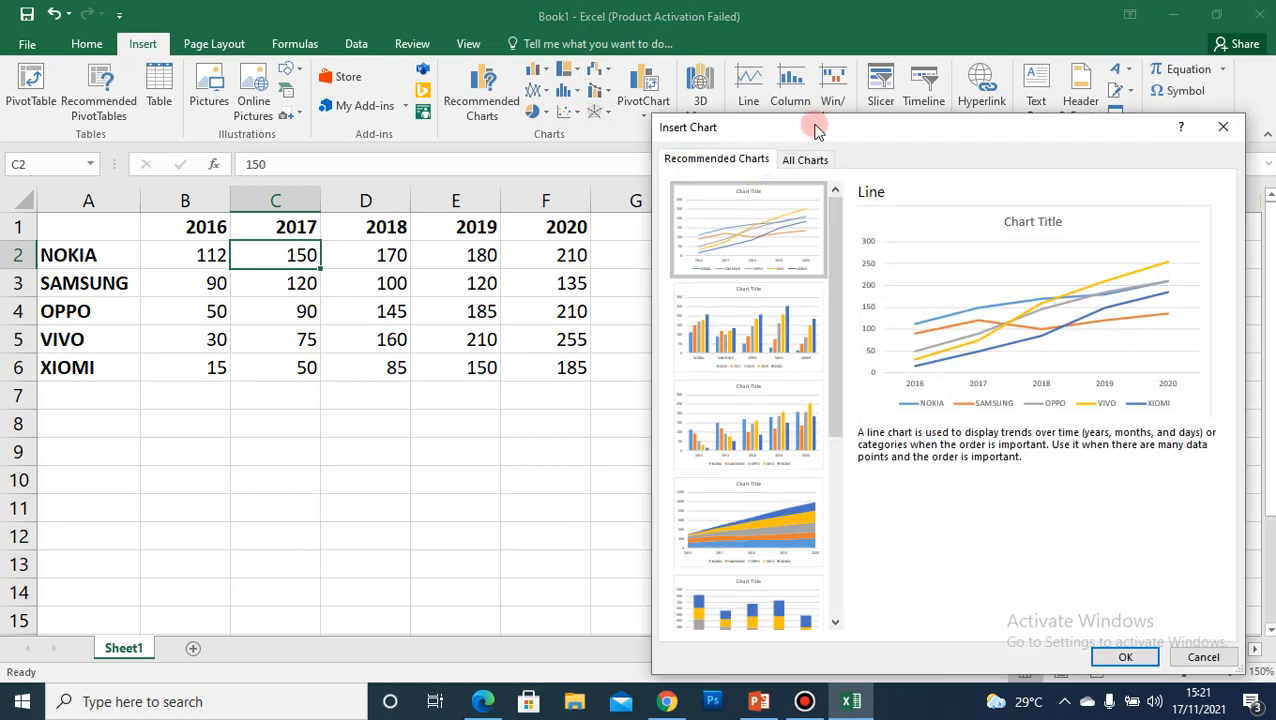
{"action": "left_click_drag", "start_coordinate": [815, 130], "coordinate": [650, 31]}
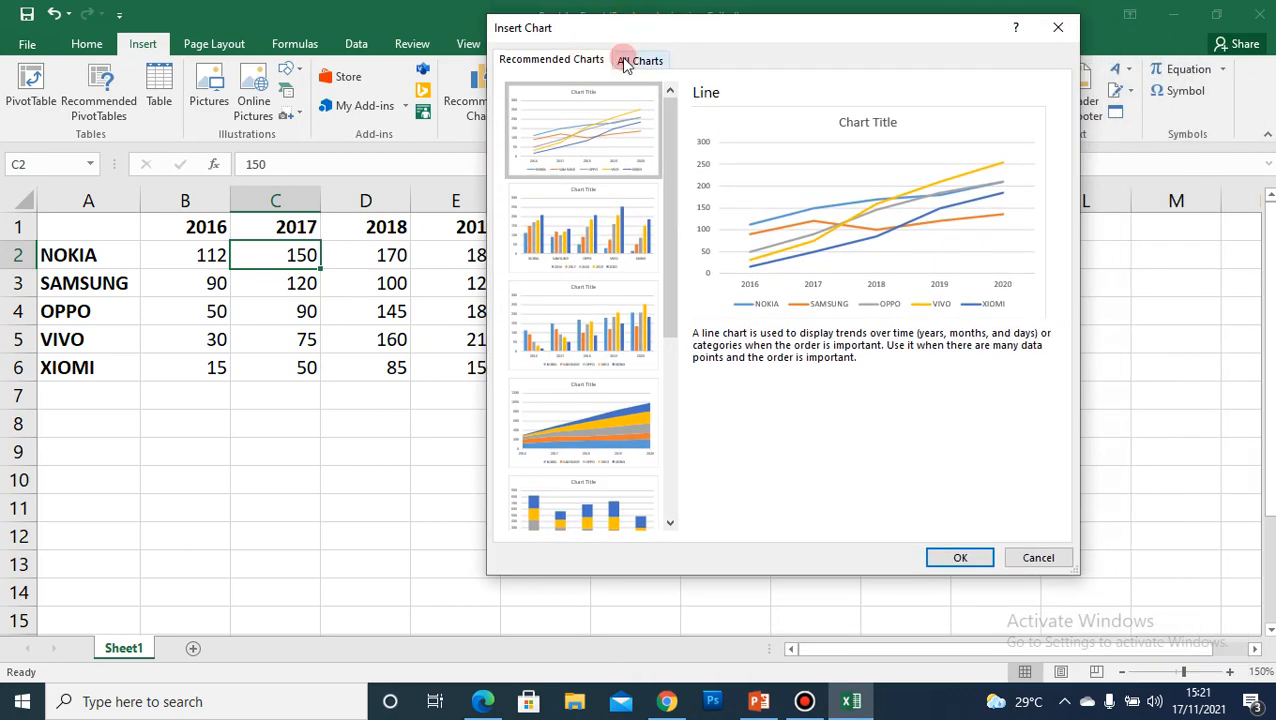
{"action": "left_click", "coordinate": [624, 62]}
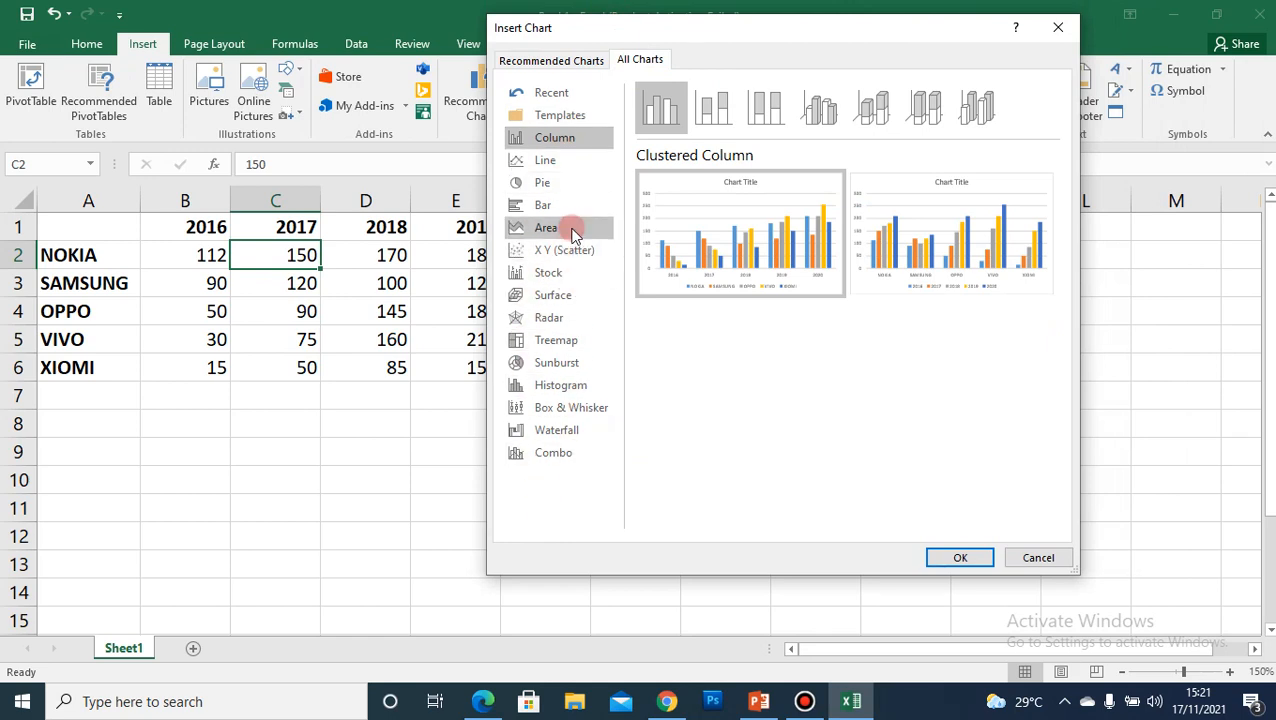
- Preview the Line, Pie, Bar, Area, X Y (Scatter) and Stock chart types for the data
{"action": "left_click", "coordinate": [553, 168]}
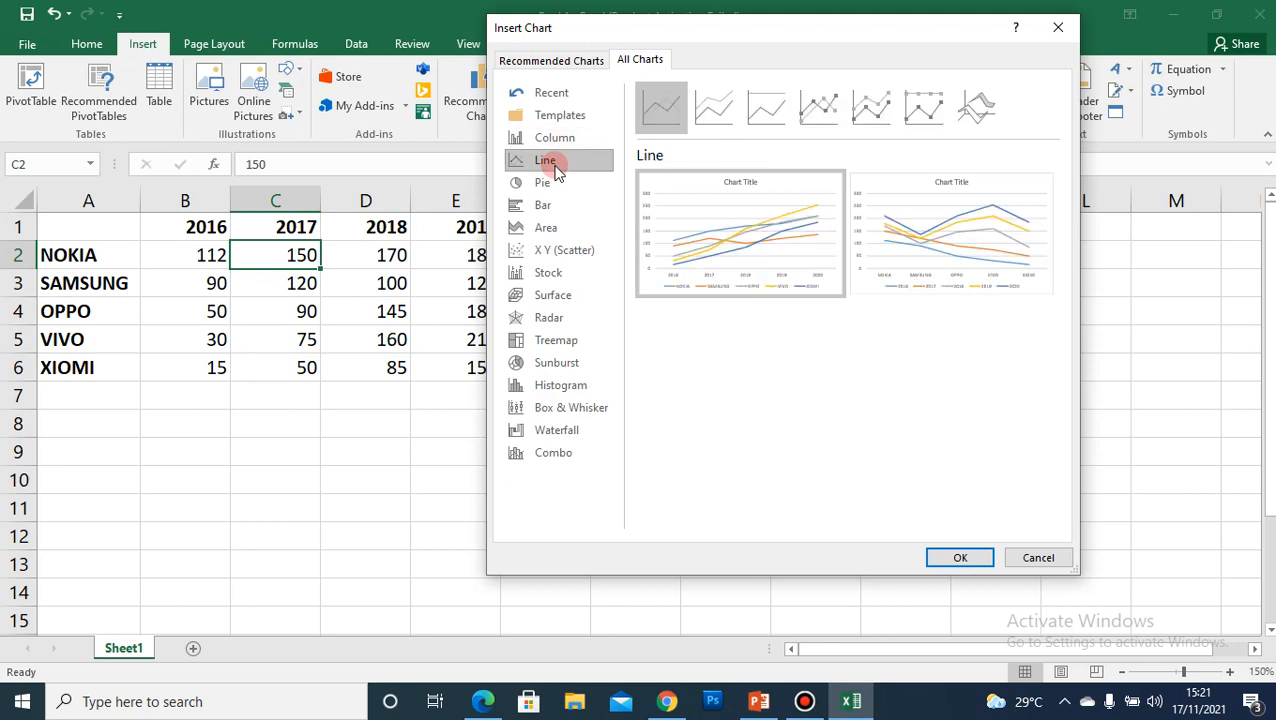
{"action": "left_click", "coordinate": [555, 186]}
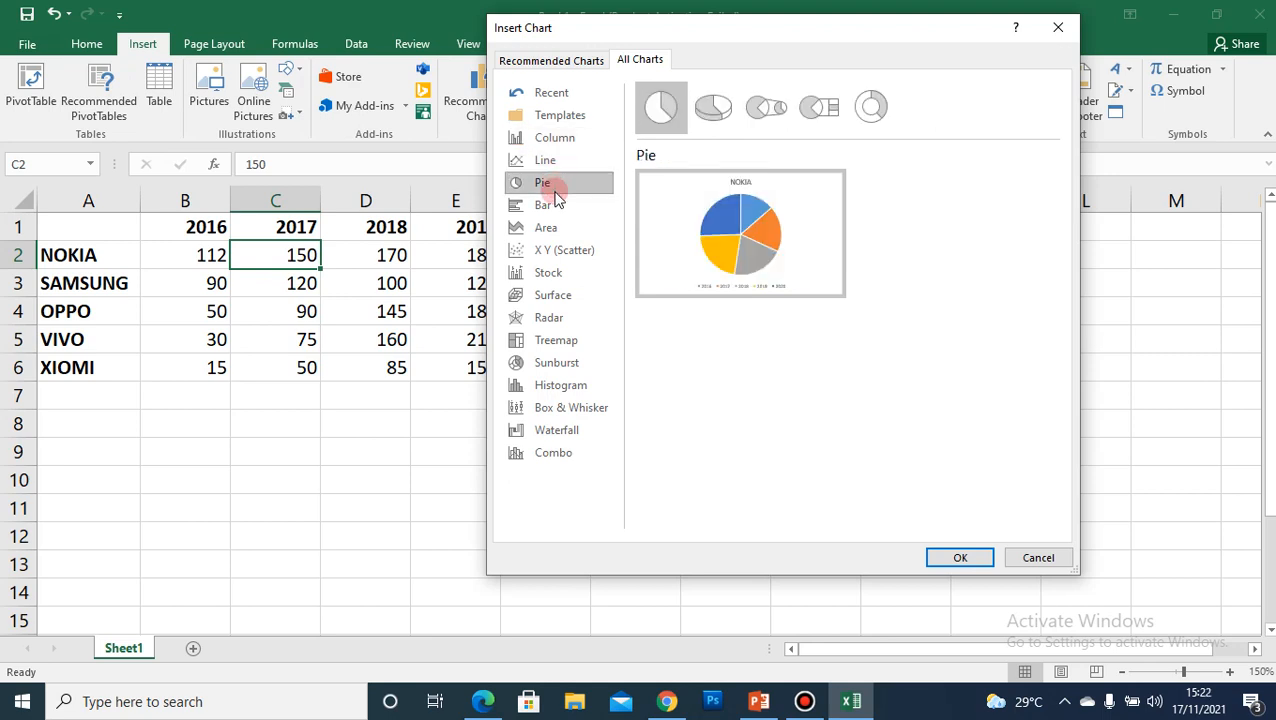
{"action": "left_click", "coordinate": [555, 207]}
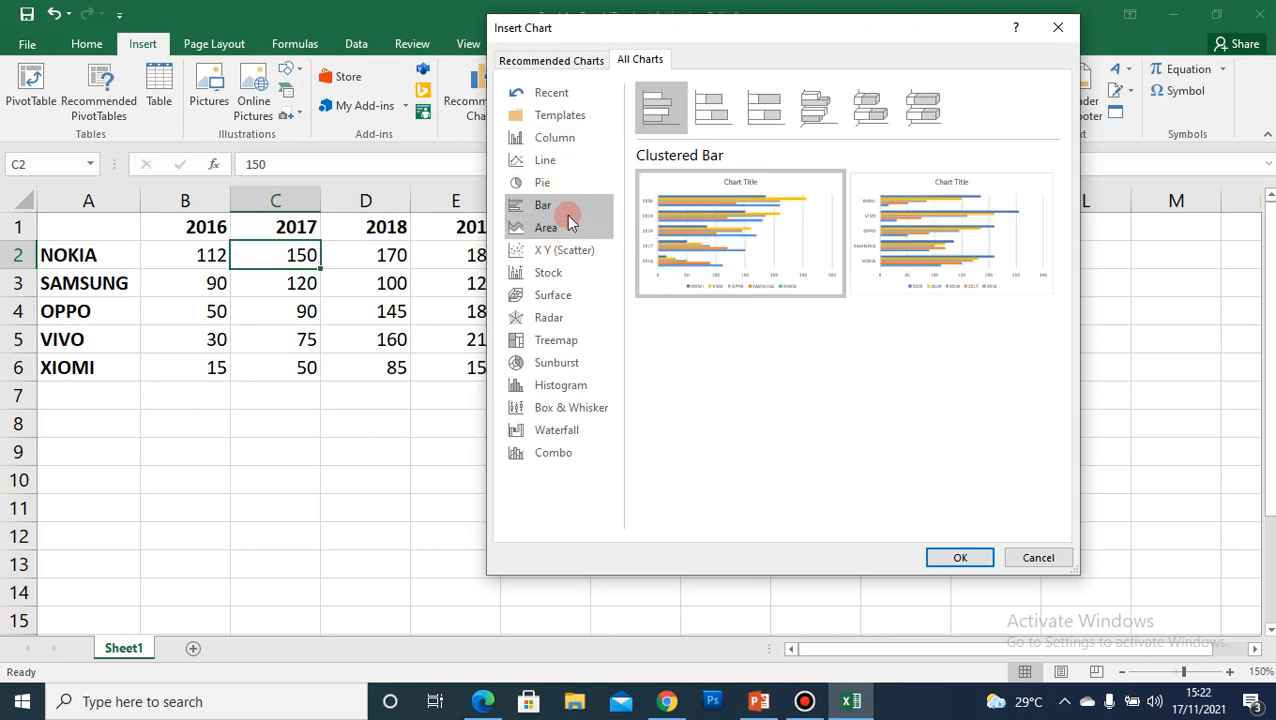
{"action": "left_click", "coordinate": [568, 230]}
{"action": "left_click", "coordinate": [571, 255]}
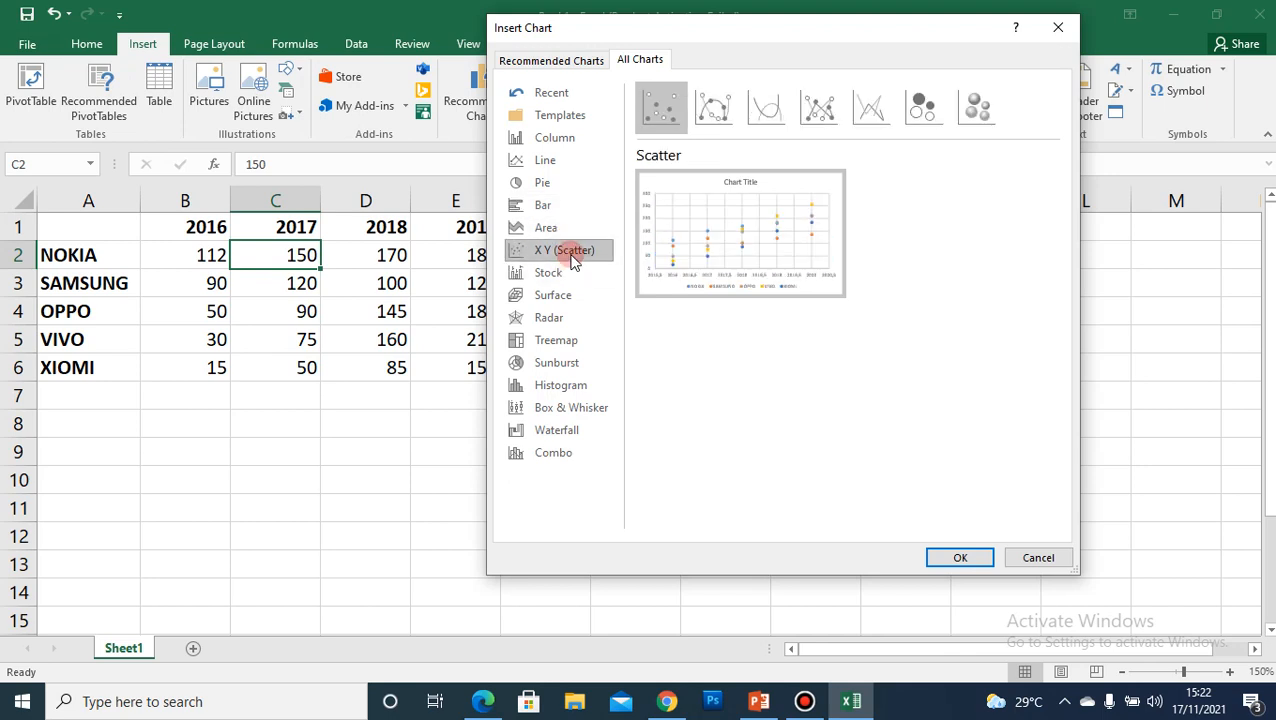
{"action": "left_click", "coordinate": [566, 275]}
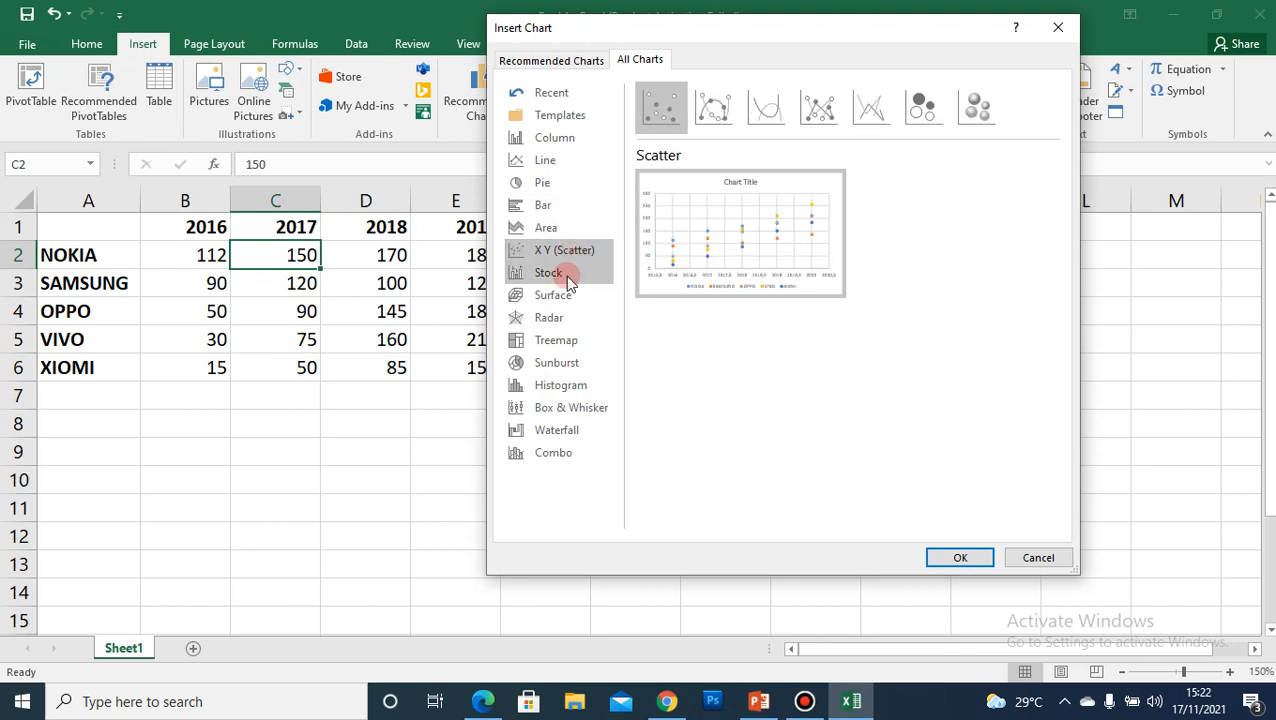
- Insert a 3-D Clustered Column chart with the years along the horizontal axis and the brands as series
{"action": "left_click", "coordinate": [566, 139]}
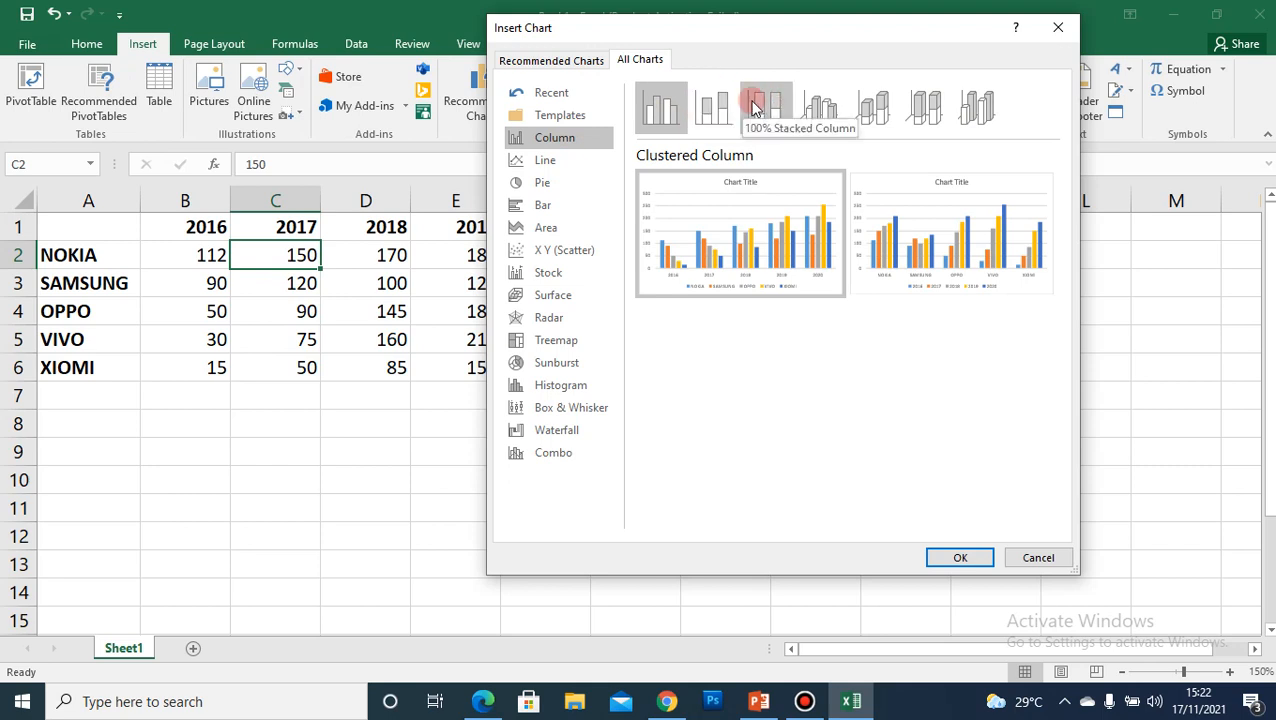
{"action": "left_click", "coordinate": [815, 118]}
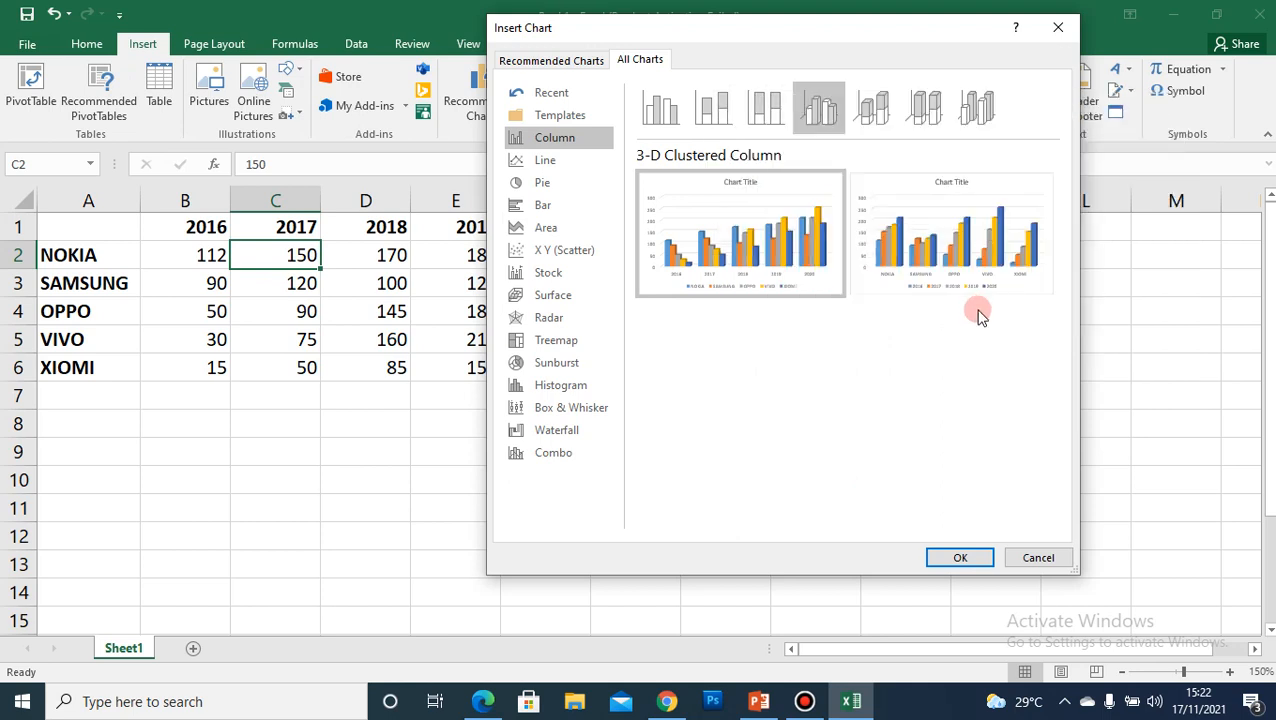
{"action": "mouse_move", "coordinate": [820, 236]}
{"action": "left_click", "coordinate": [966, 557]}
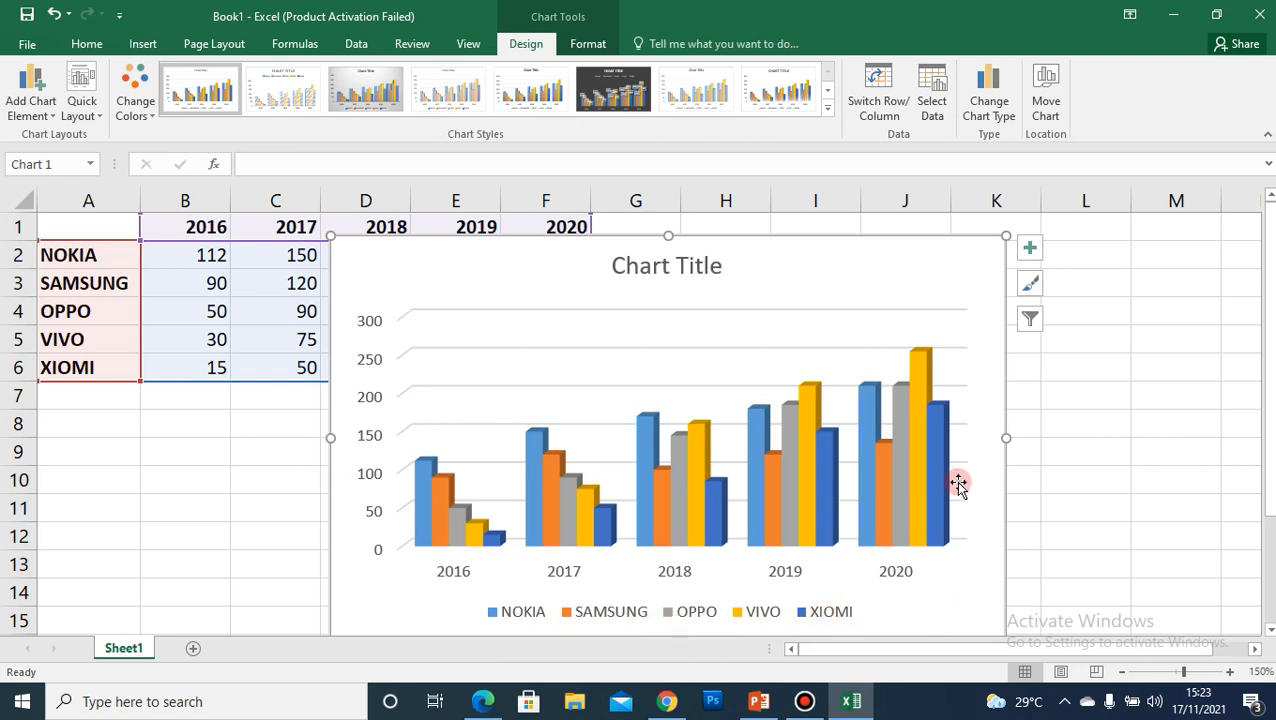
{"action": "mouse_move", "coordinate": [867, 429]}
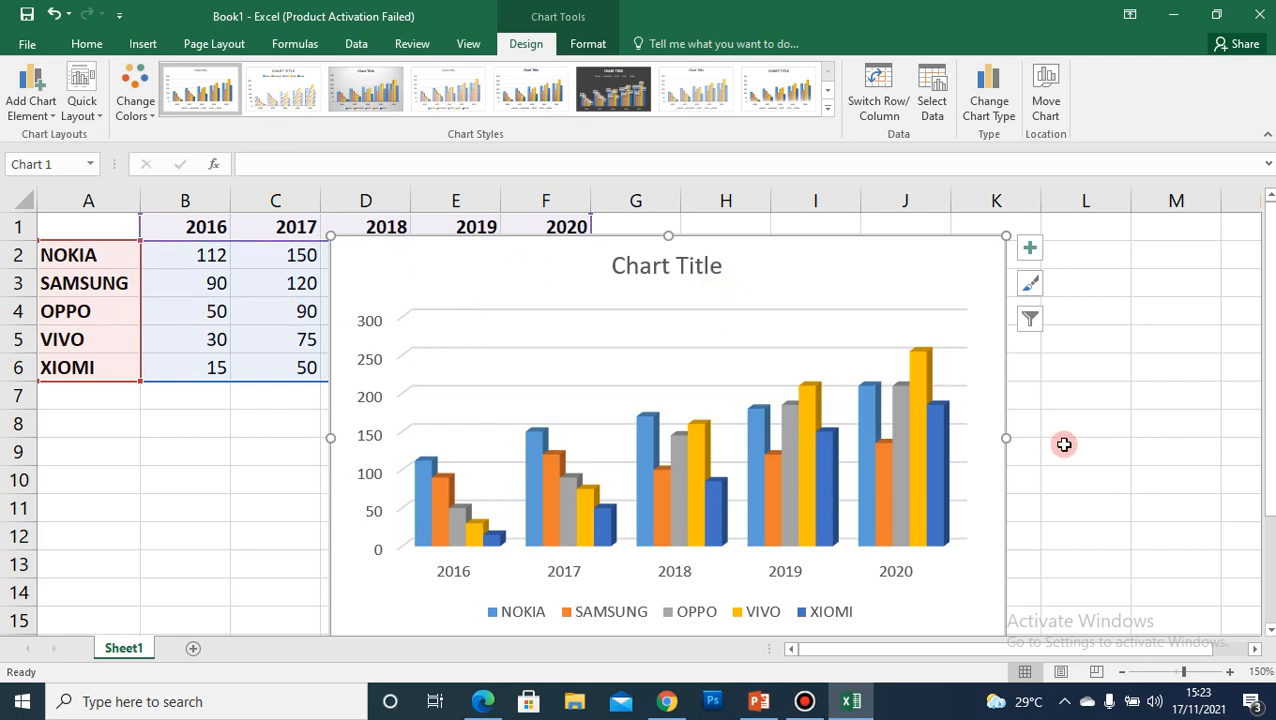
{"action": "left_click", "coordinate": [1194, 418]}
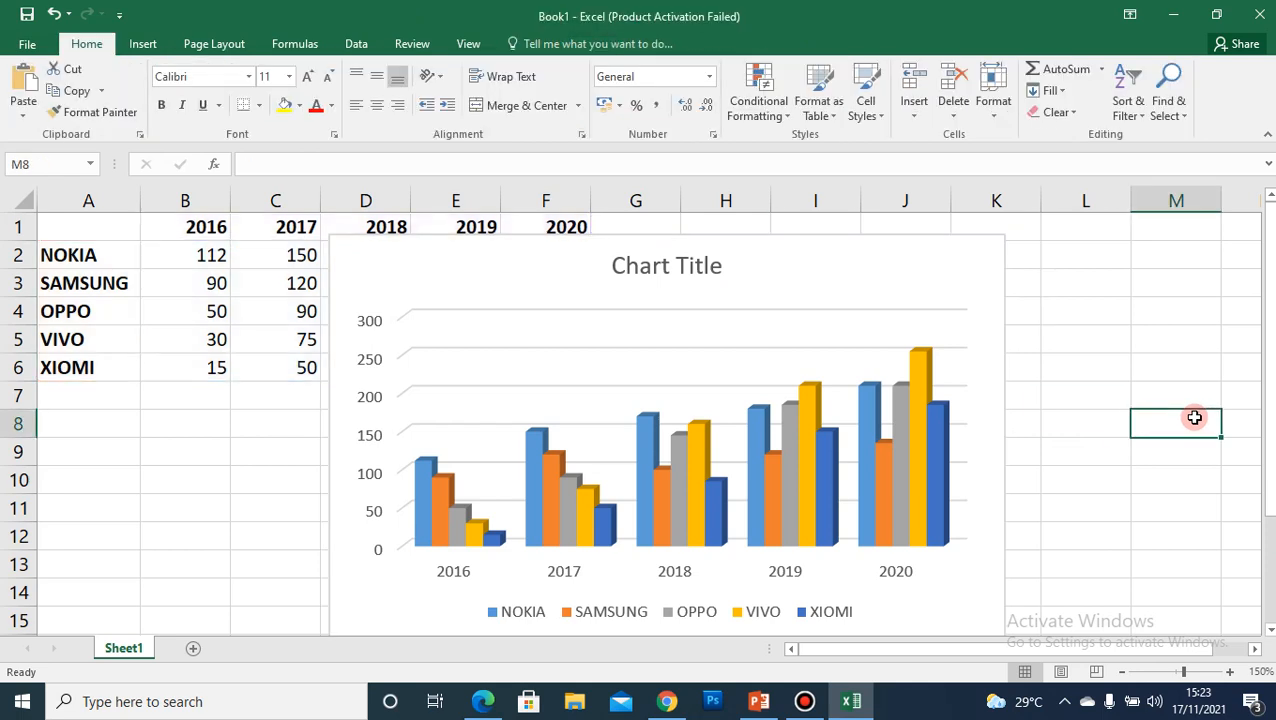
- Move the column chart to a new sheet named GRAFIK
{"action": "left_click", "coordinate": [869, 250]}
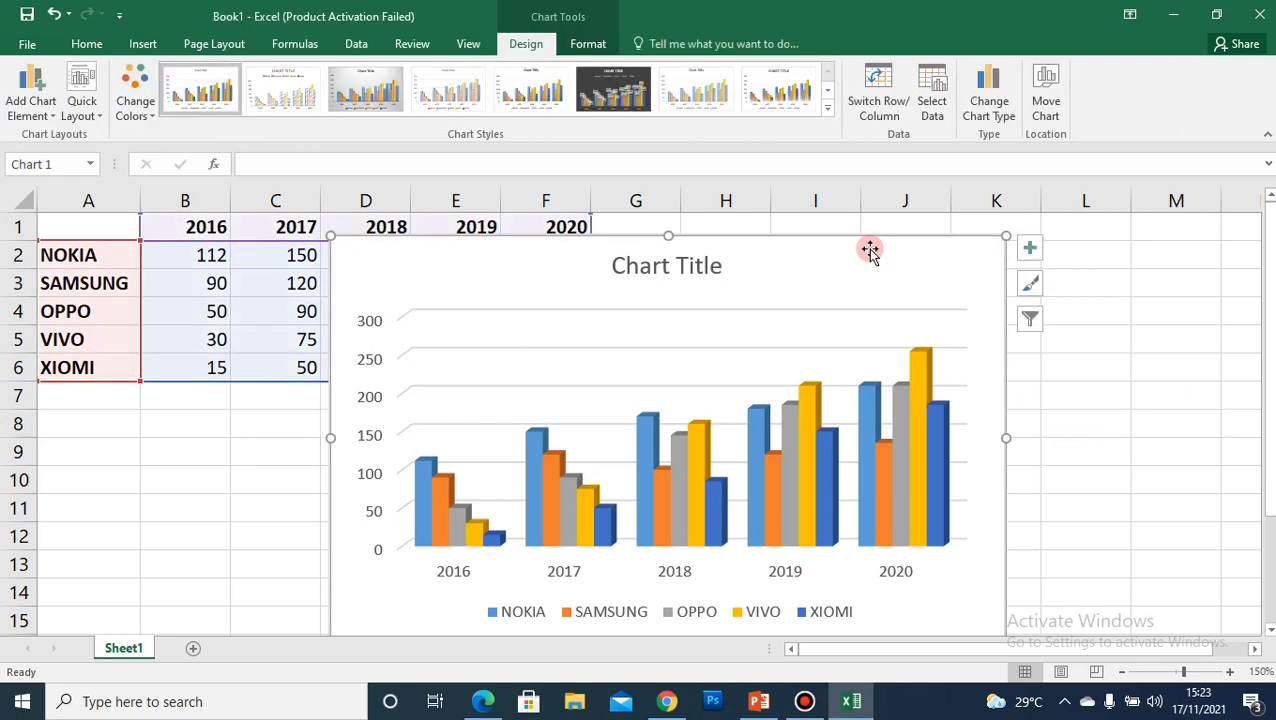
{"action": "left_click", "coordinate": [1052, 102]}
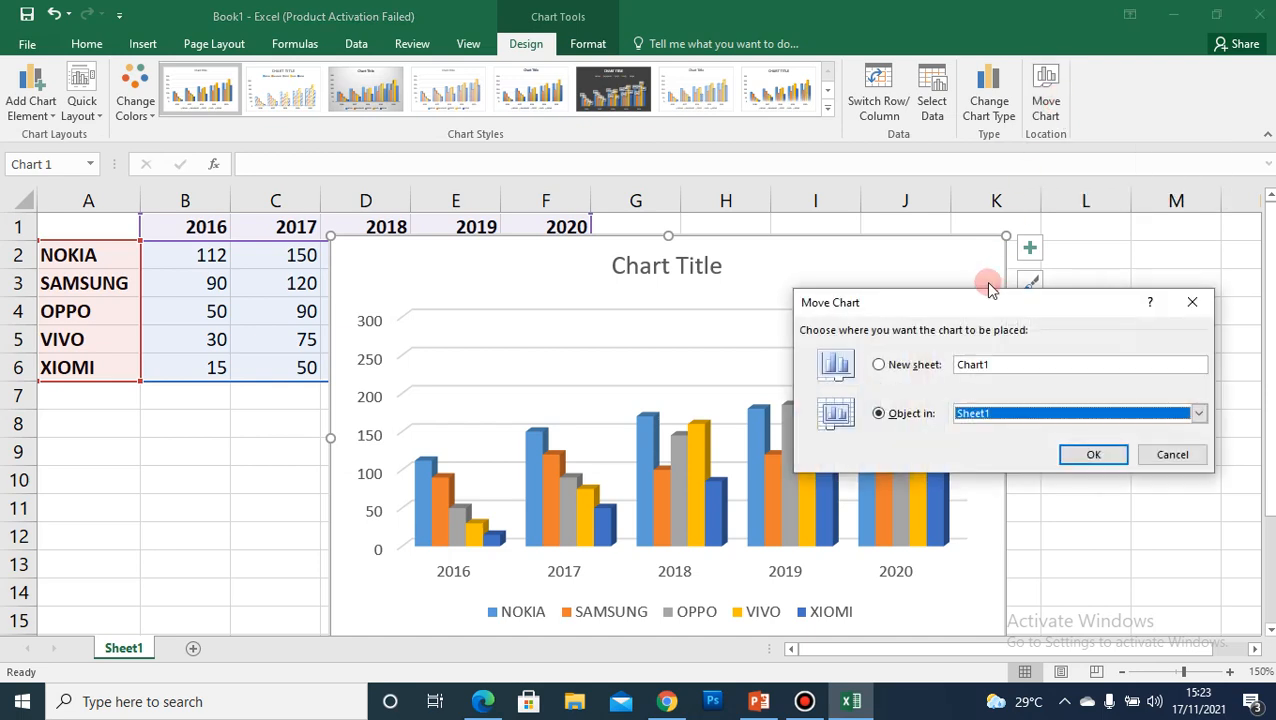
{"action": "left_click_drag", "start_coordinate": [982, 306], "coordinate": [995, 166]}
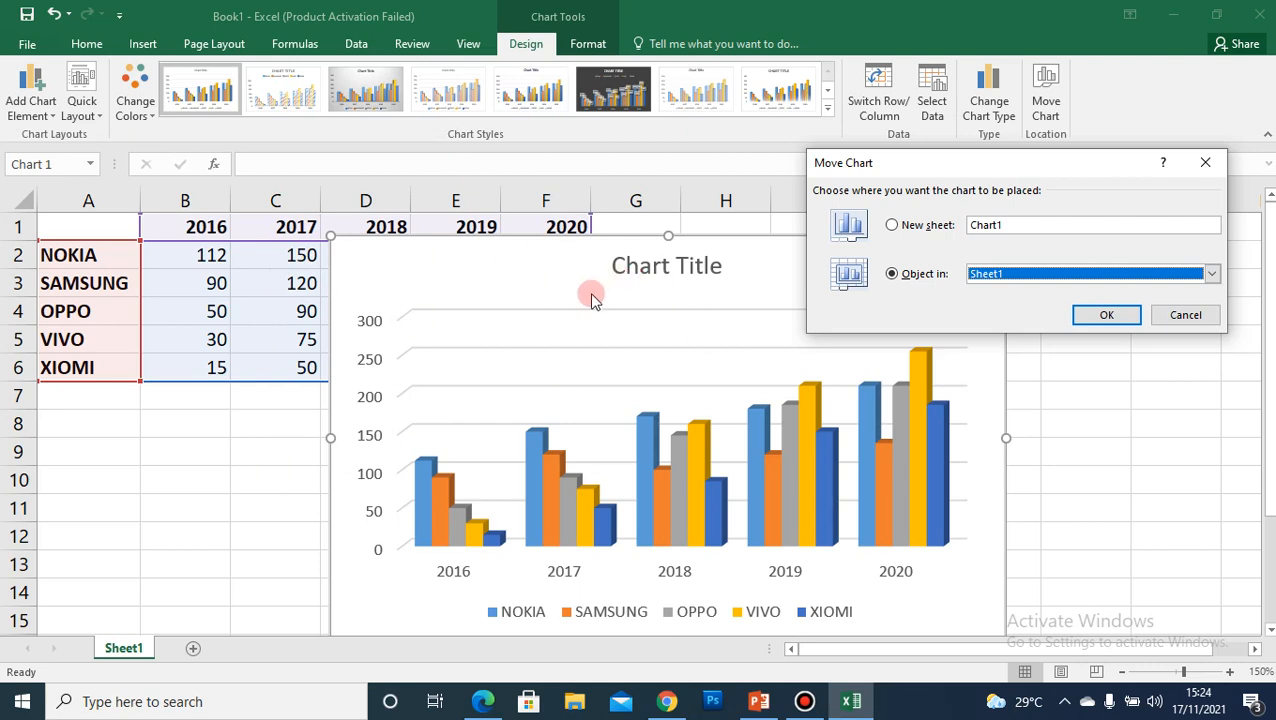
{"action": "left_click", "coordinate": [926, 226]}
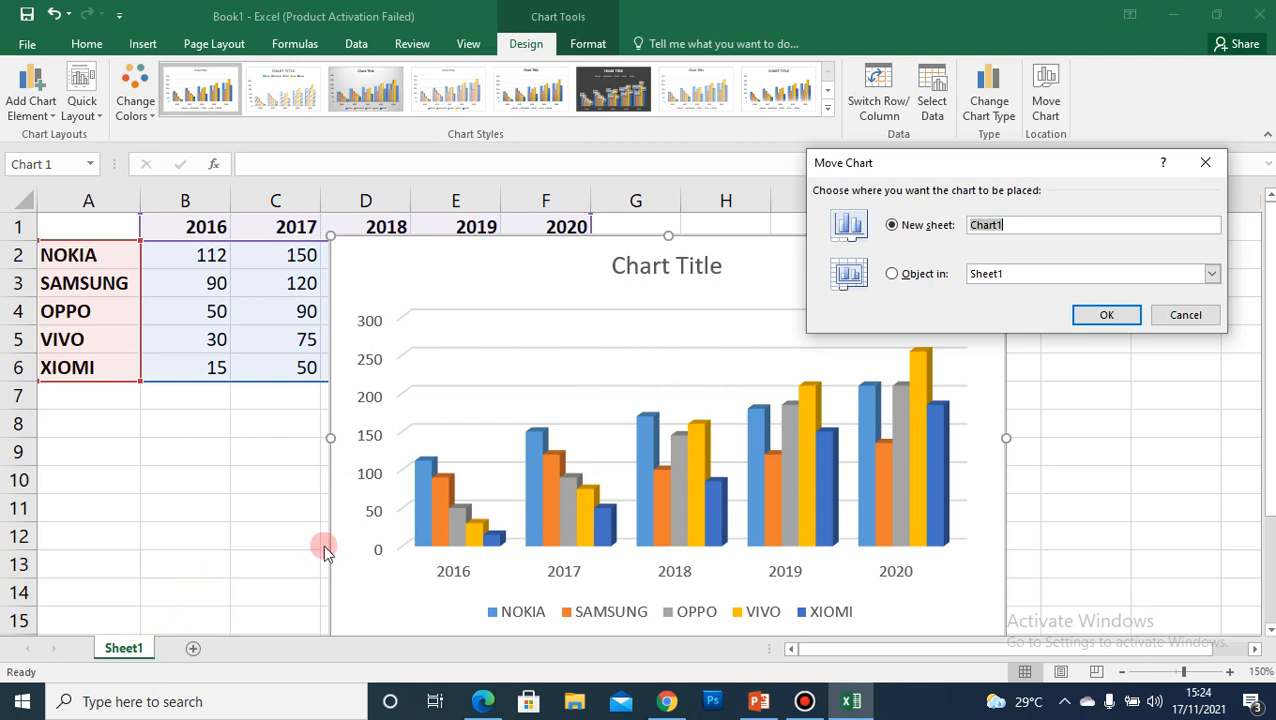
{"action": "left_click", "coordinate": [1037, 222]}
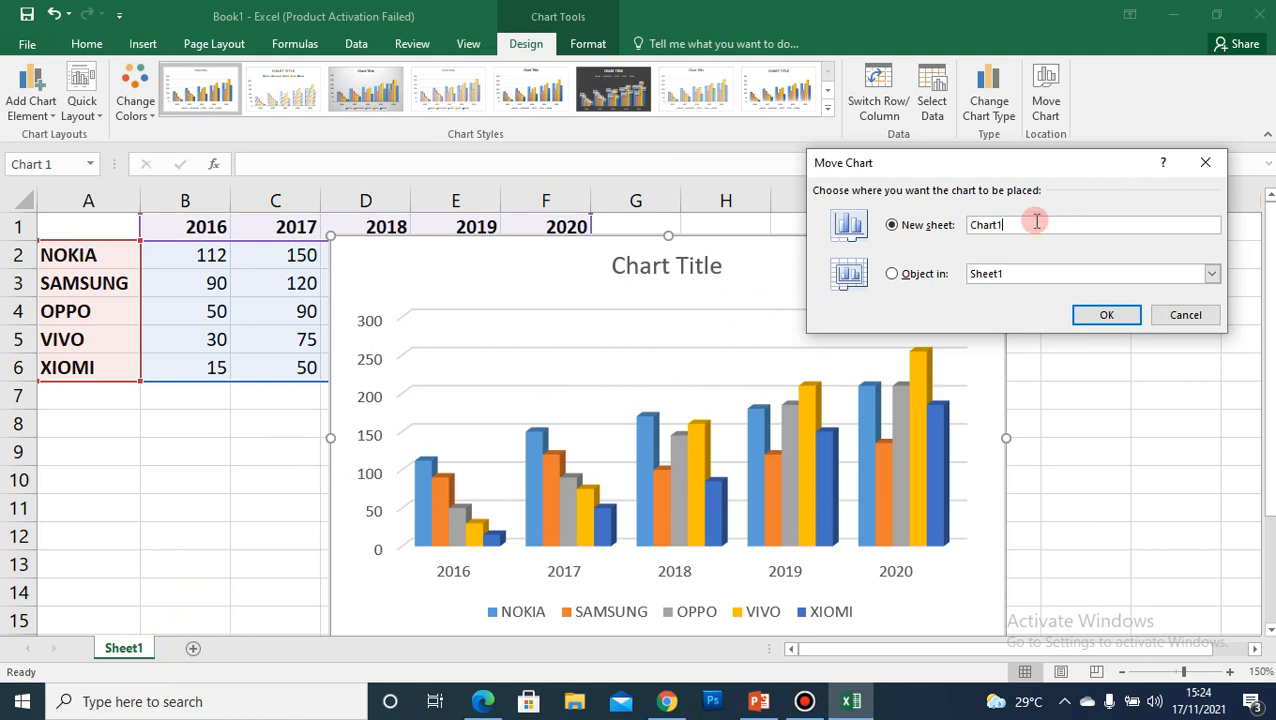
{"action": "key", "text": "BackSpace"}
{"action": "key", "text": "BackSpace"}
{"action": "key", "text": "BackSpace"}
{"action": "key", "text": "BackSpace"}
{"action": "key", "text": "BackSpace"}
{"action": "key", "text": "BackSpace"}
{"action": "type", "text": "GRAFIK"}
{"action": "left_click", "coordinate": [1079, 313]}
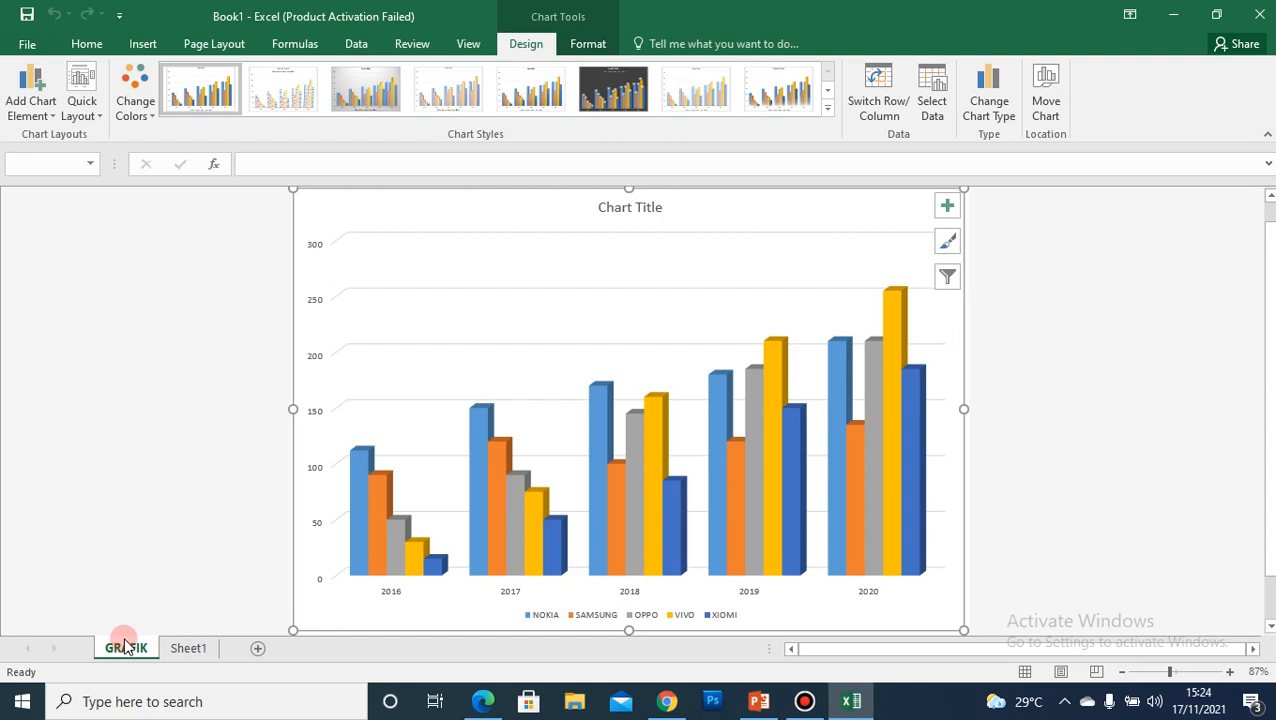
{"action": "left_click", "coordinate": [1091, 268]}
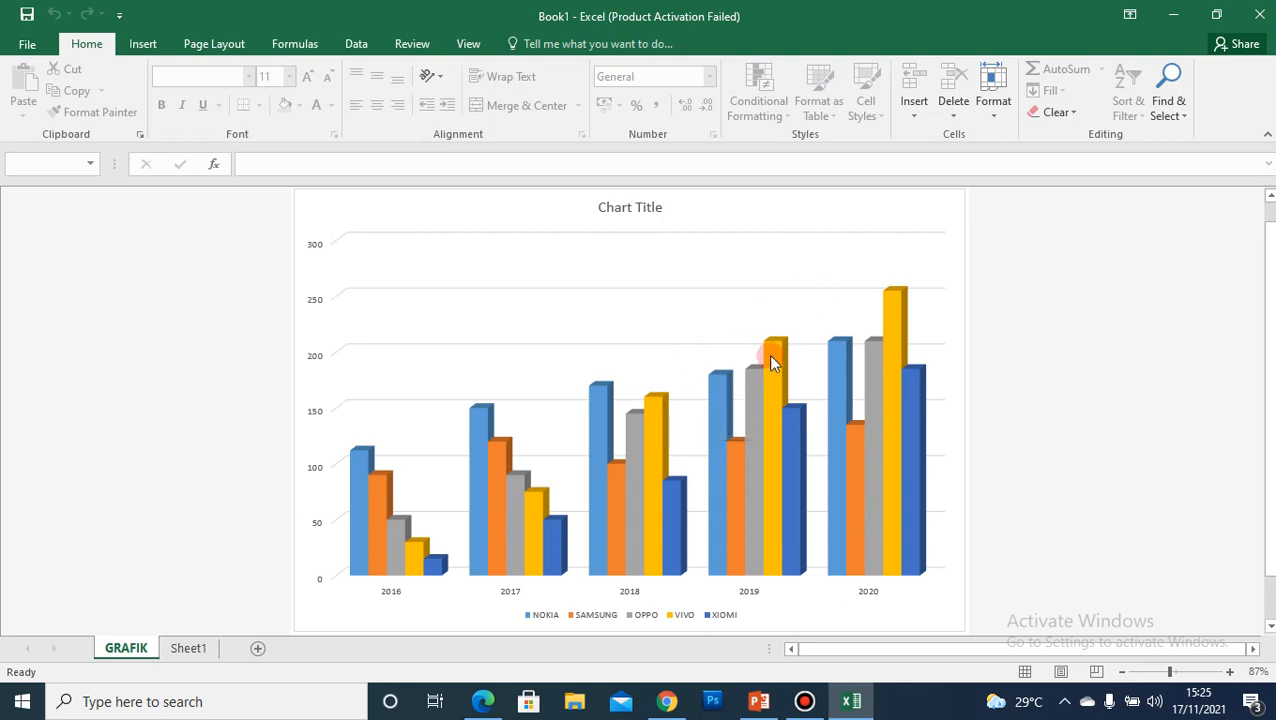
- Compare the Line and Pie chart types, and change the chart on the GRAFIK sheet to a 3-D Pie
{"action": "mouse_move", "coordinate": [770, 357]}
{"action": "left_click", "coordinate": [821, 245]}
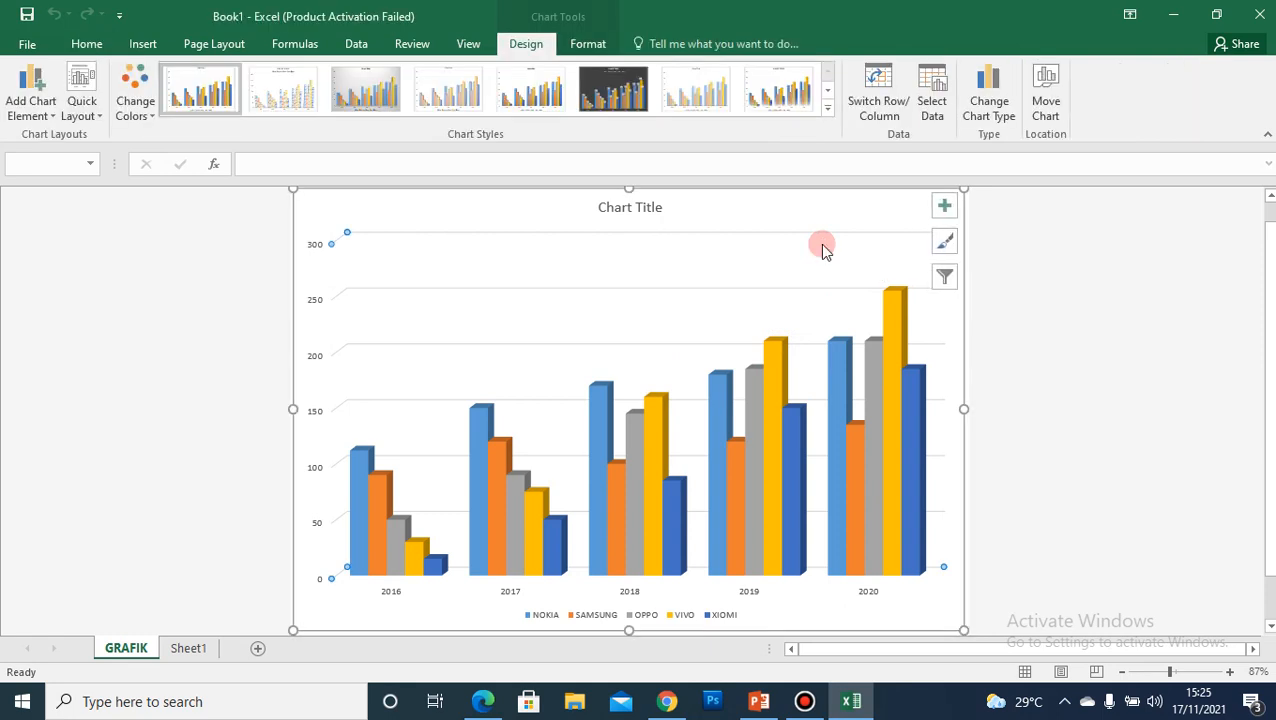
{"action": "left_click", "coordinate": [1014, 118]}
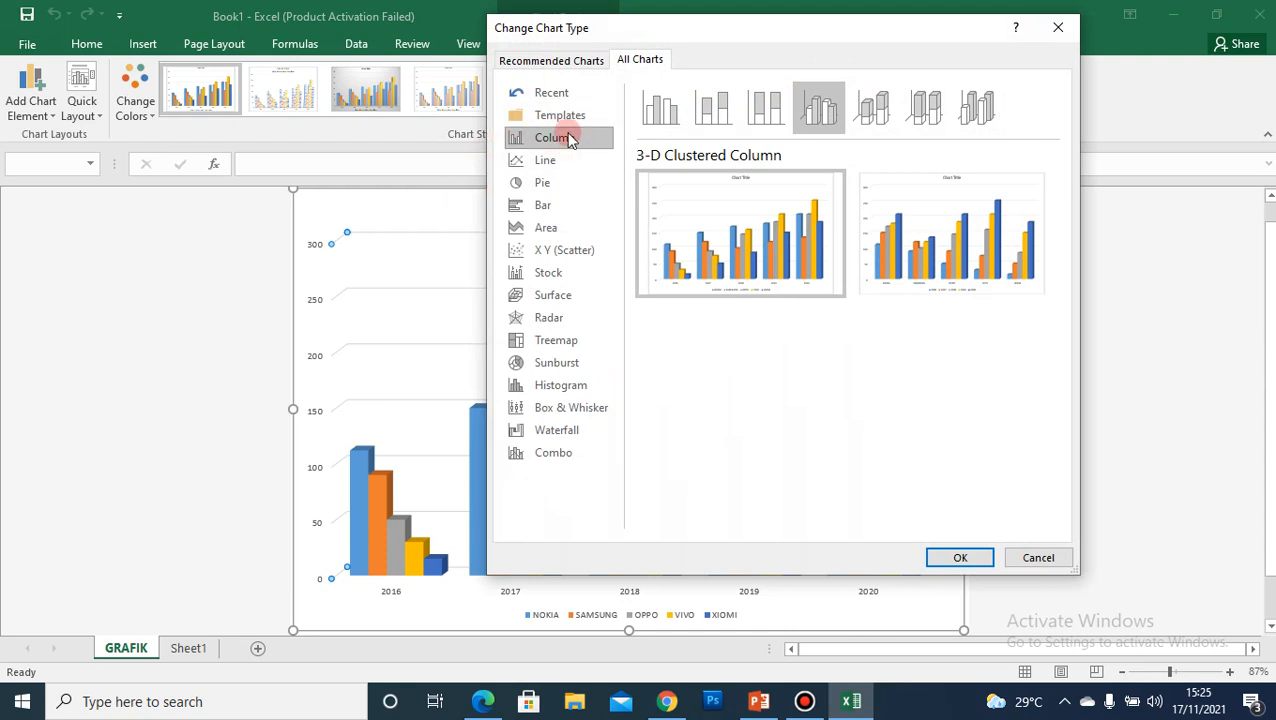
{"action": "left_click", "coordinate": [560, 162]}
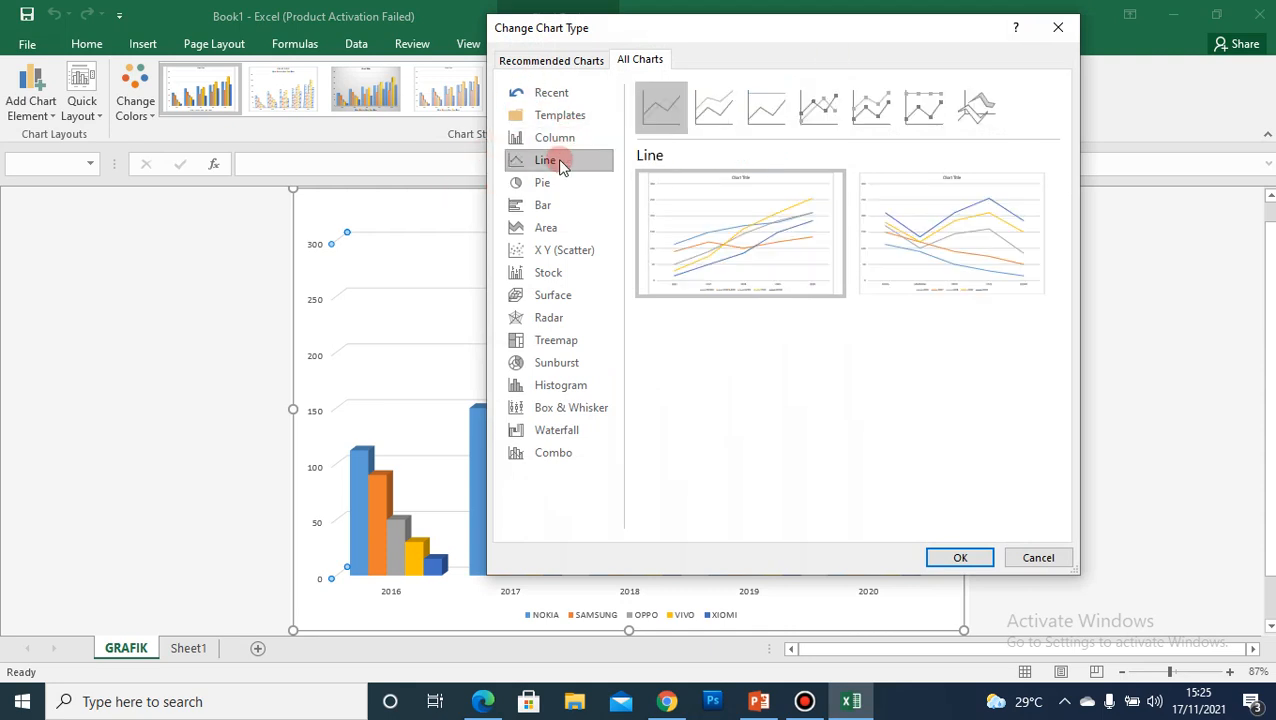
{"action": "left_click", "coordinate": [556, 183]}
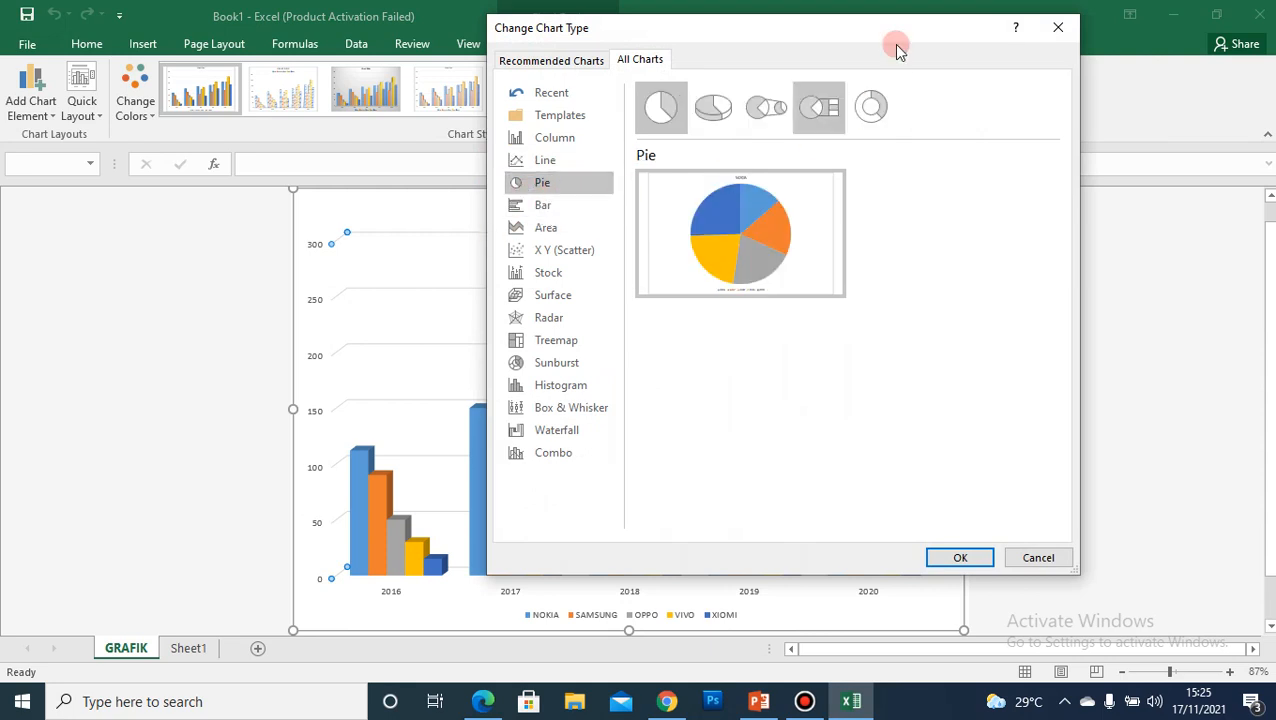
{"action": "left_click", "coordinate": [727, 133]}
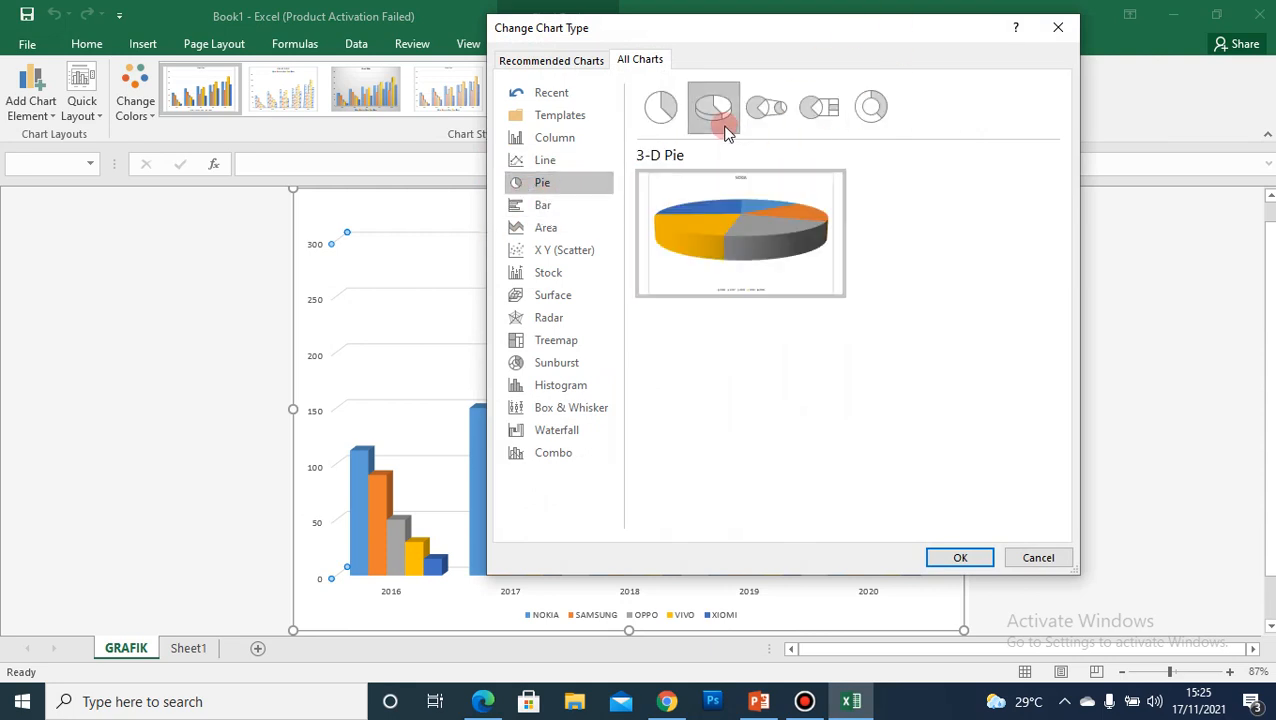
{"action": "left_click", "coordinate": [658, 112]}
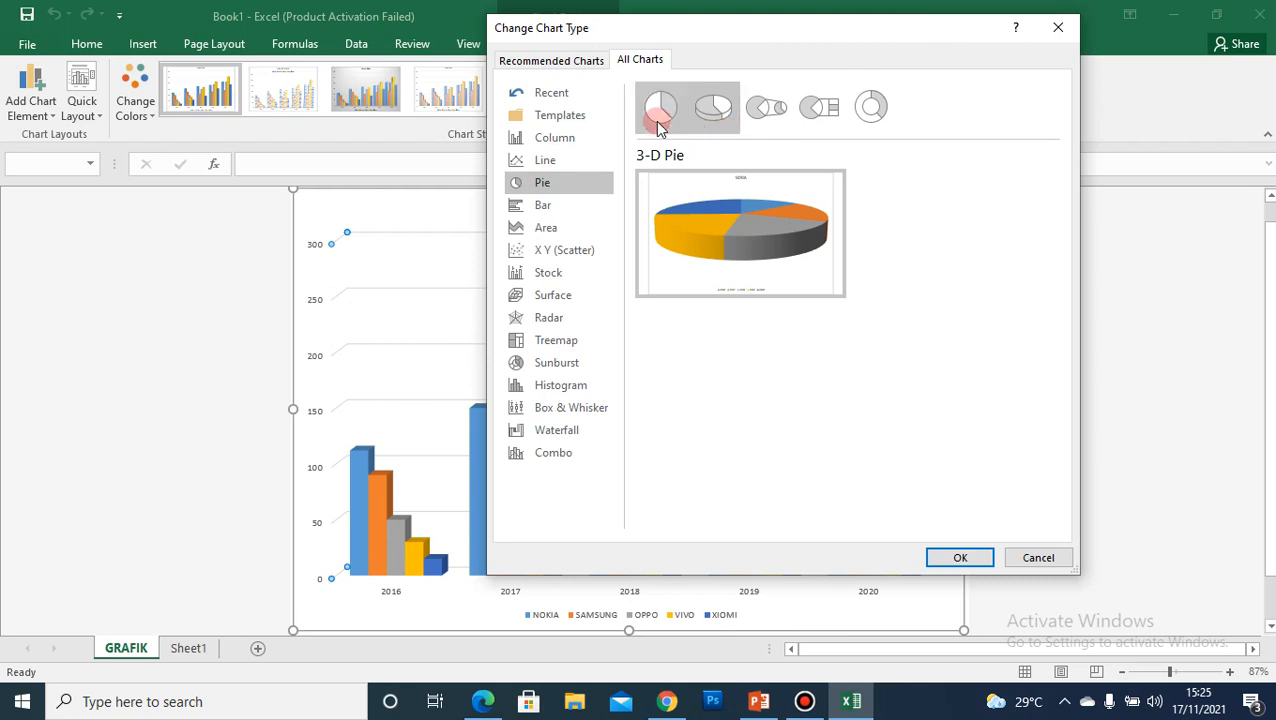
{"action": "left_click", "coordinate": [710, 114]}
{"action": "mouse_move", "coordinate": [780, 243]}
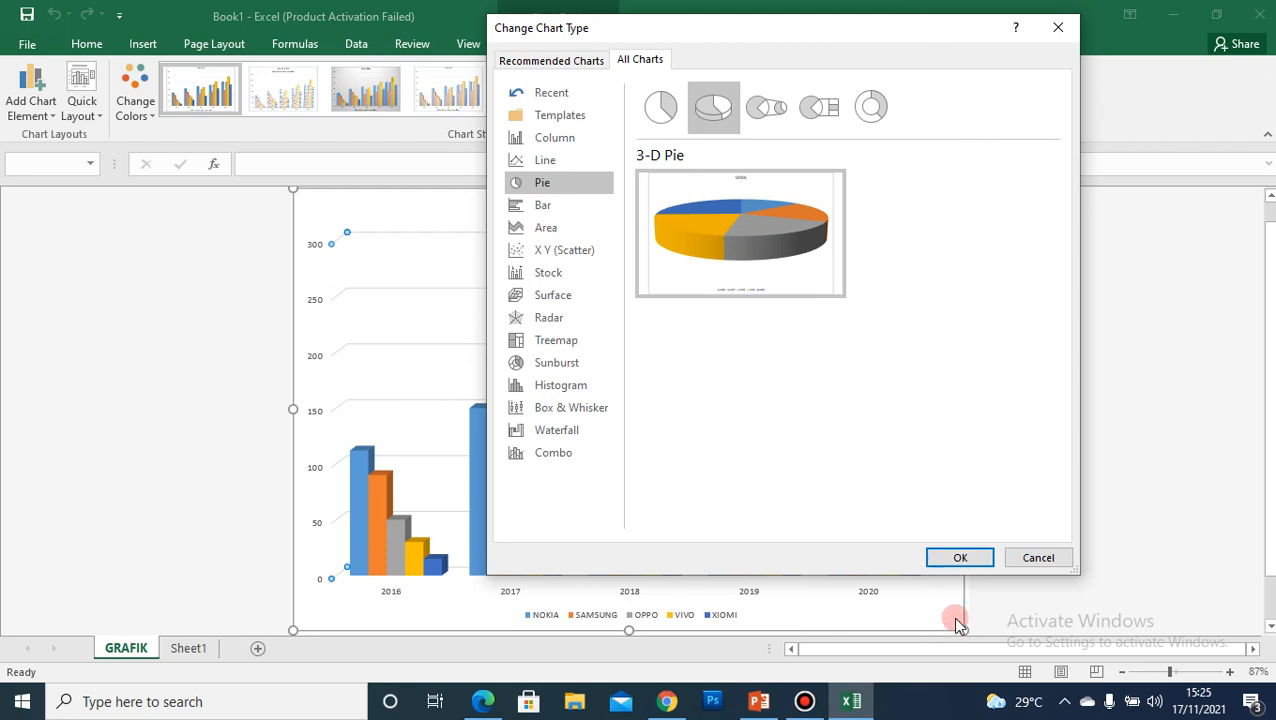
{"action": "left_click", "coordinate": [961, 559]}
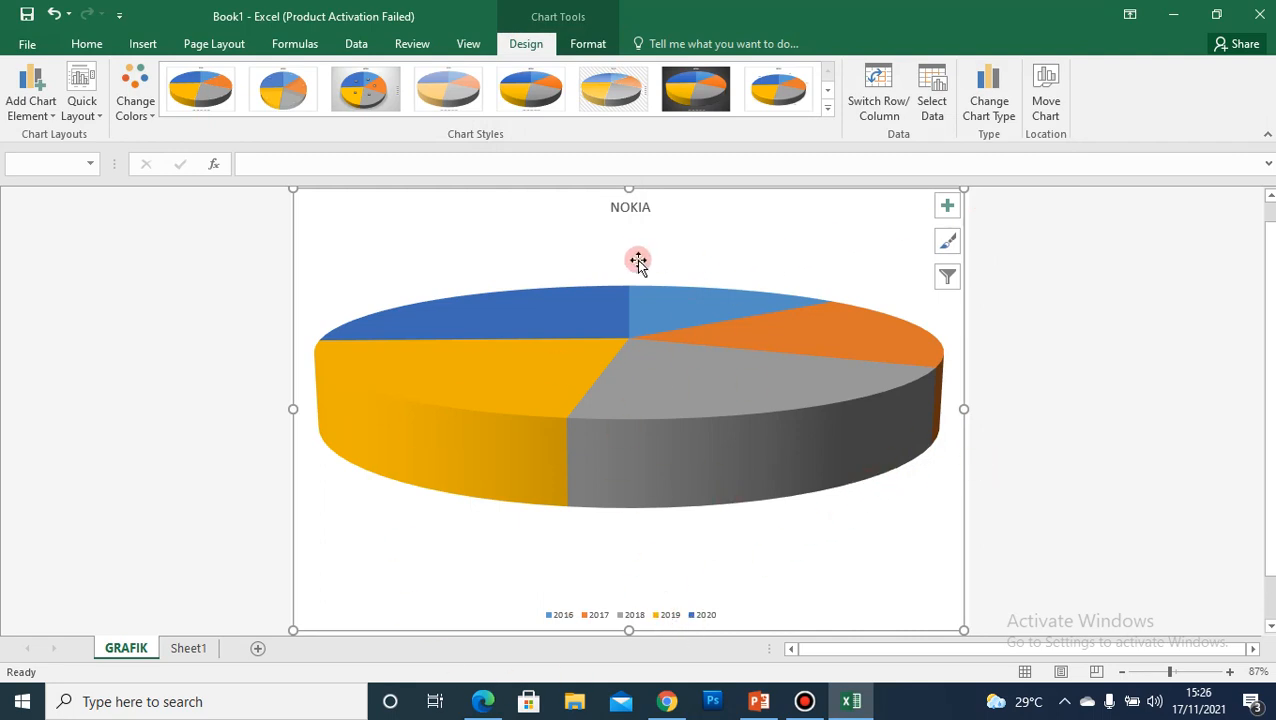
{"action": "scroll", "coordinate": [890, 375], "scroll_direction": "down", "scroll_amount": 1}
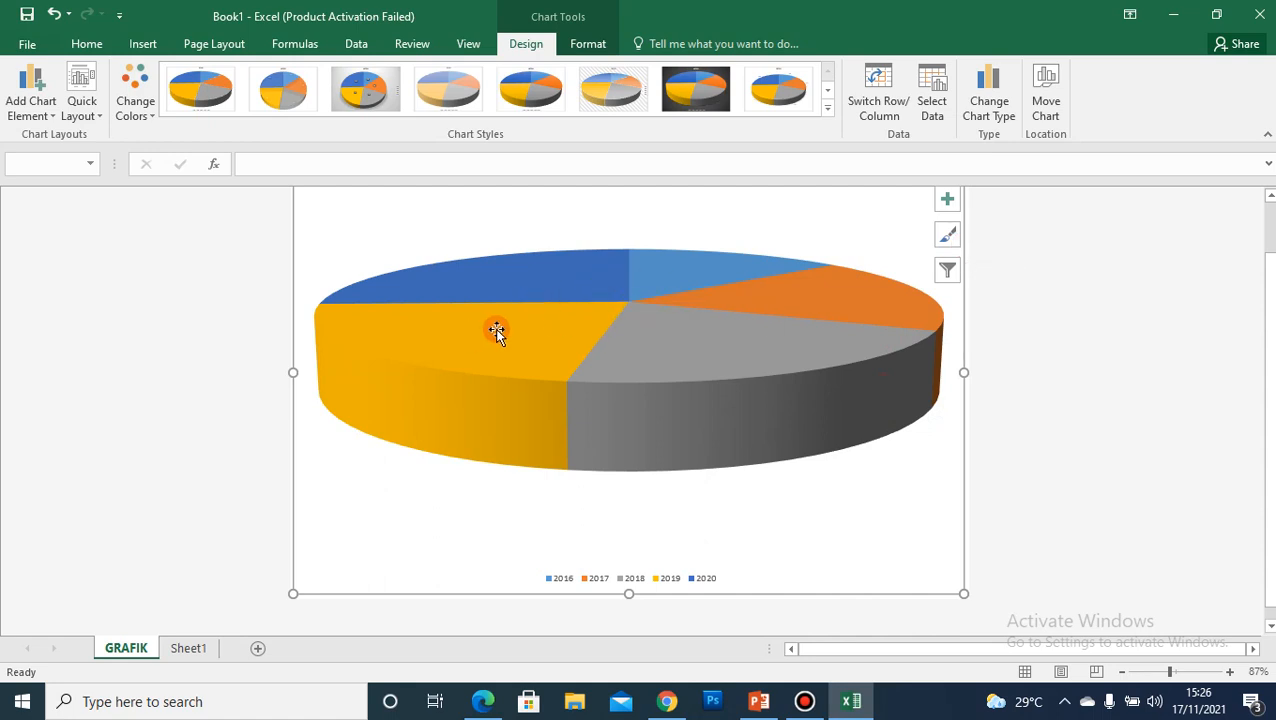
- Change the pie chart back to a 3-D Clustered Column chart with the years along the horizontal axis
{"action": "left_click", "coordinate": [988, 108]}
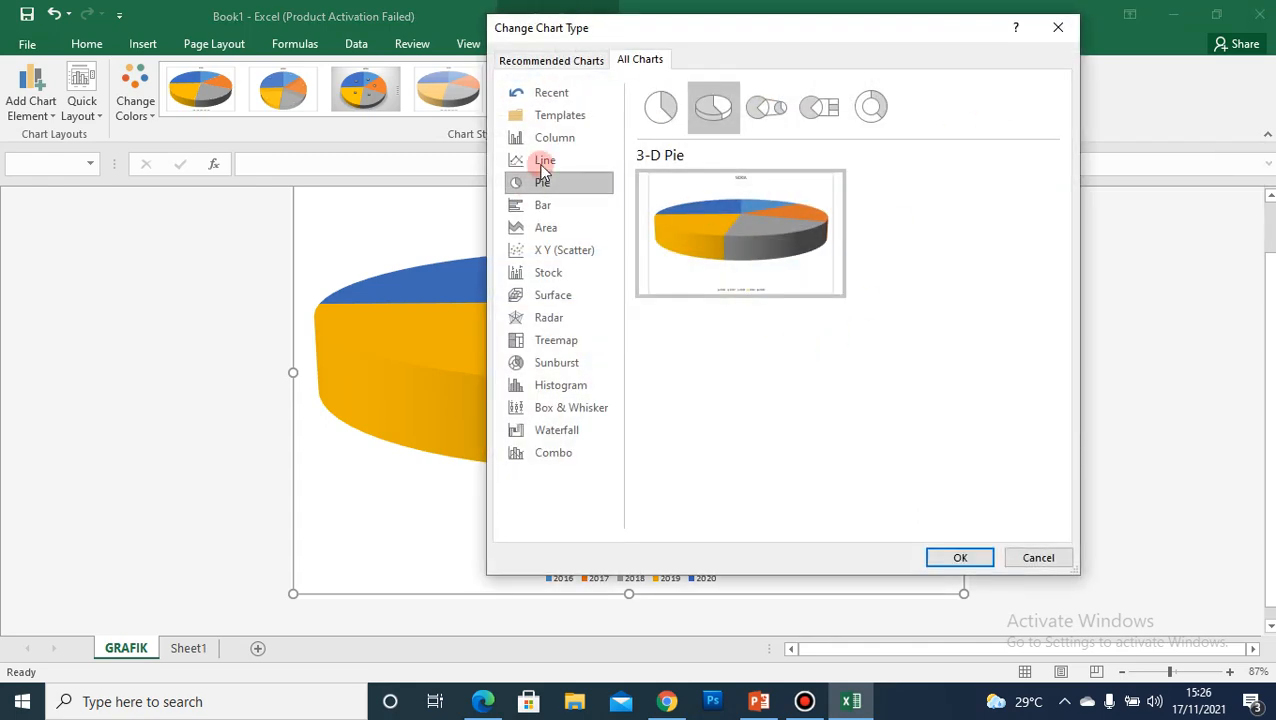
{"action": "left_click", "coordinate": [547, 140]}
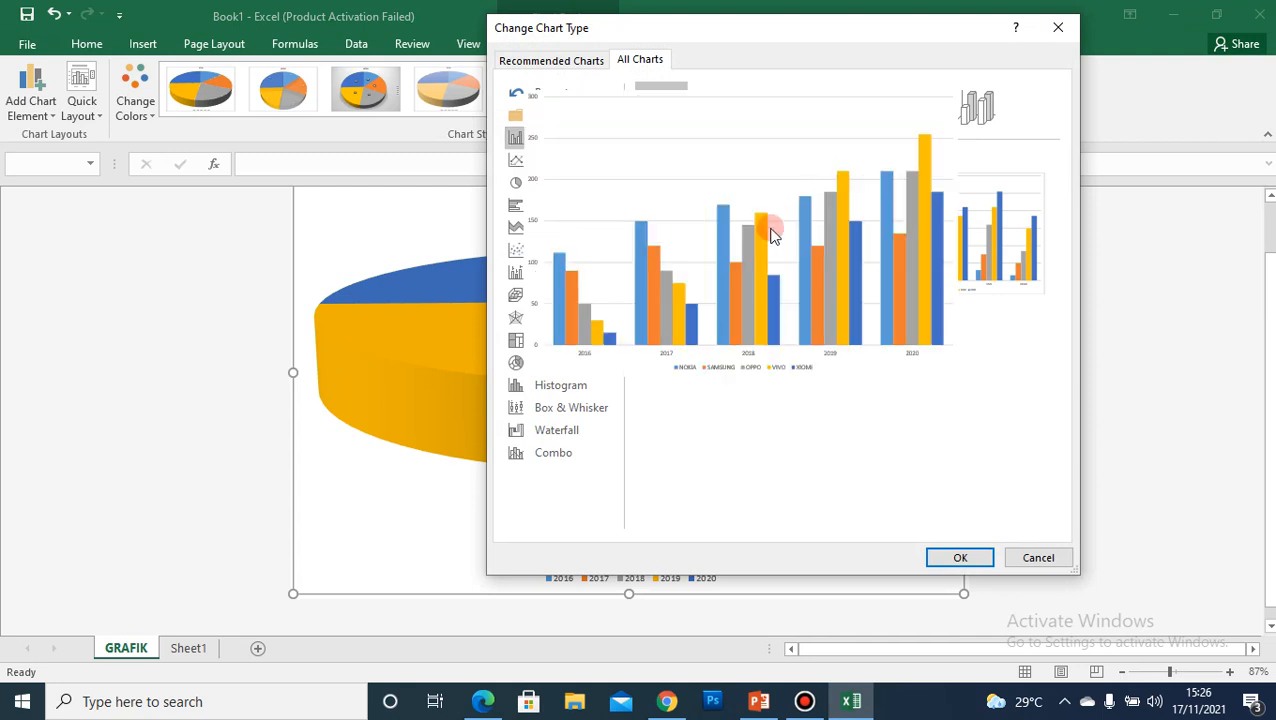
{"action": "mouse_move", "coordinate": [687, 222]}
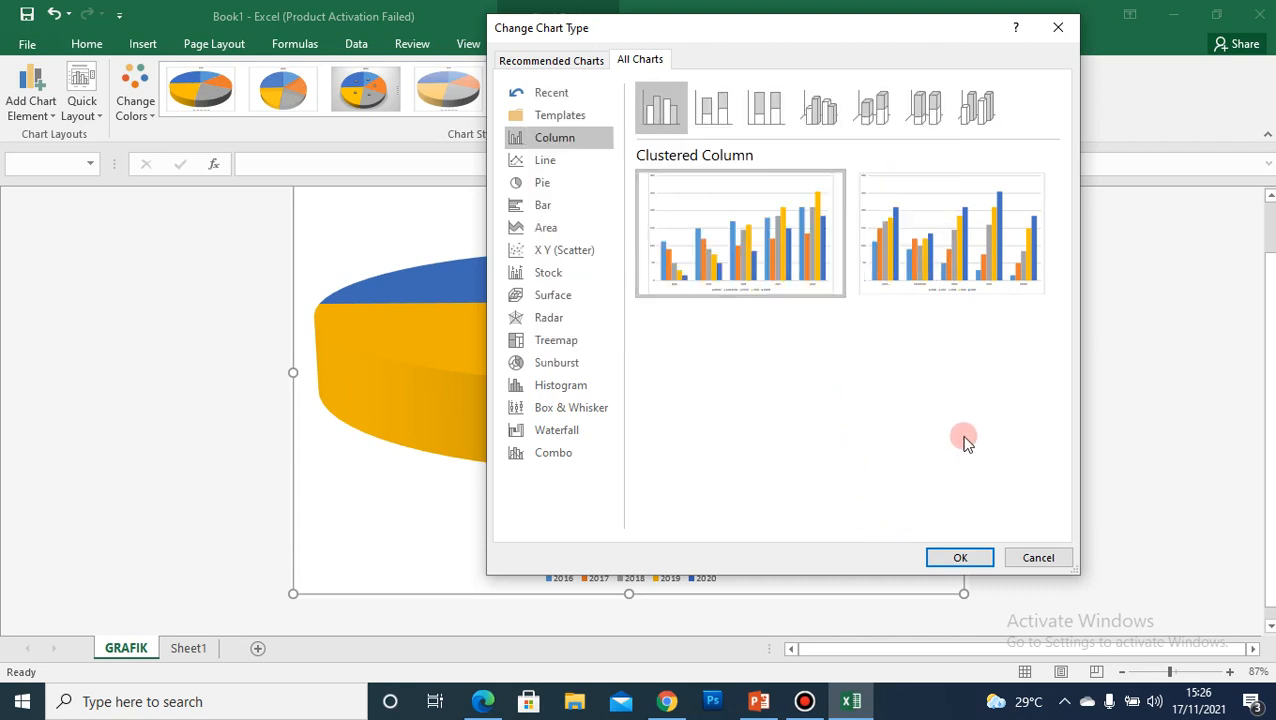
{"action": "left_click", "coordinate": [819, 110]}
{"action": "mouse_move", "coordinate": [758, 281]}
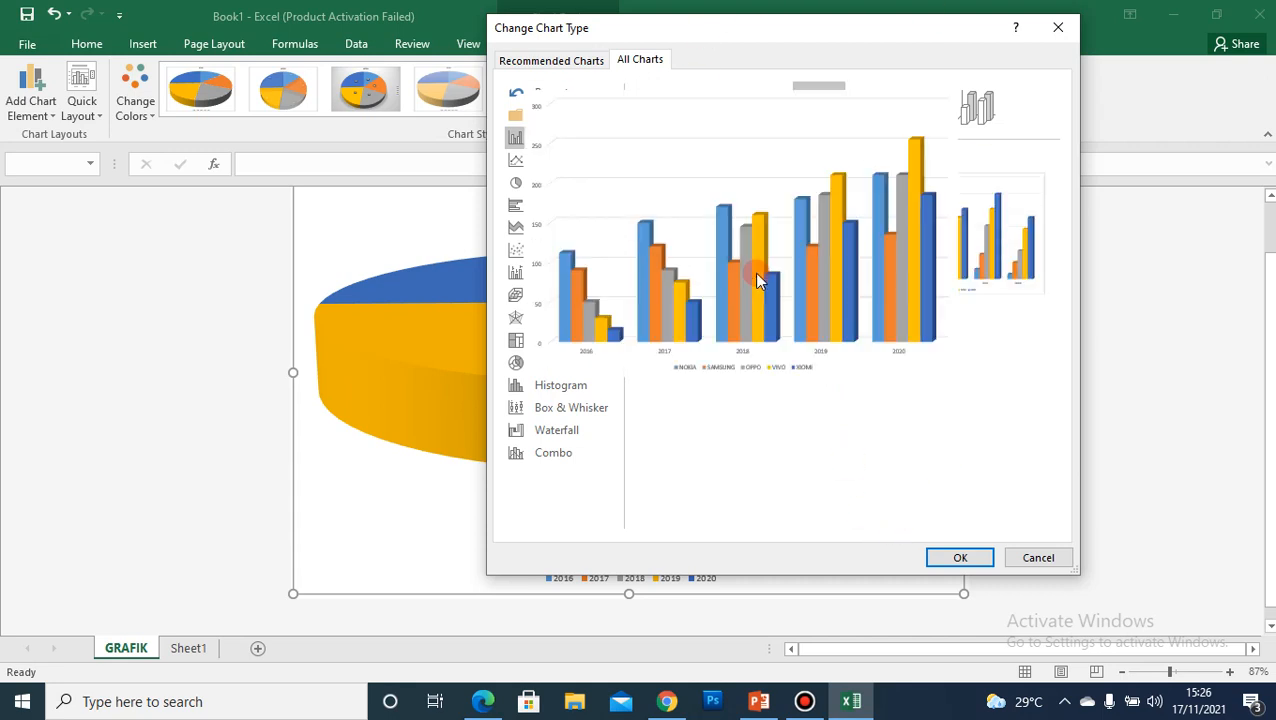
{"action": "left_click", "coordinate": [938, 556]}
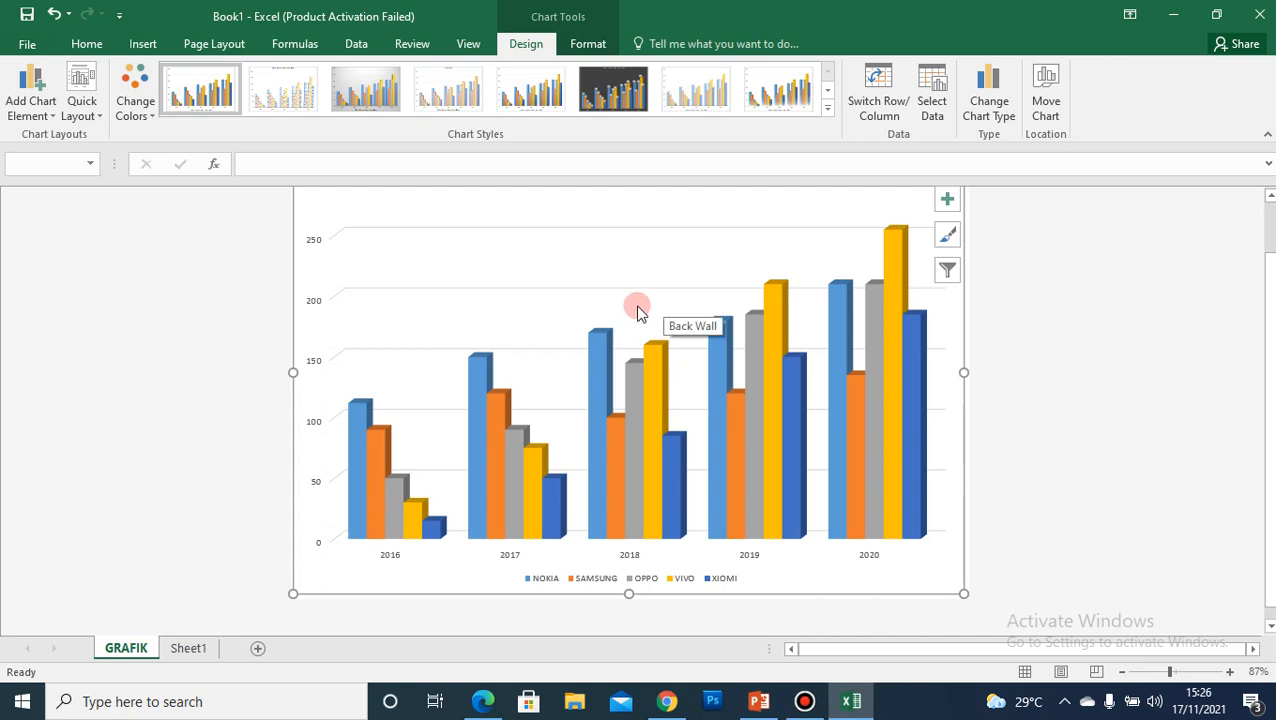
- Add an INFINIX row below XIOMI on Sheet1, with 25 for 2016 and 75 for 2017
{"action": "left_click", "coordinate": [186, 648]}
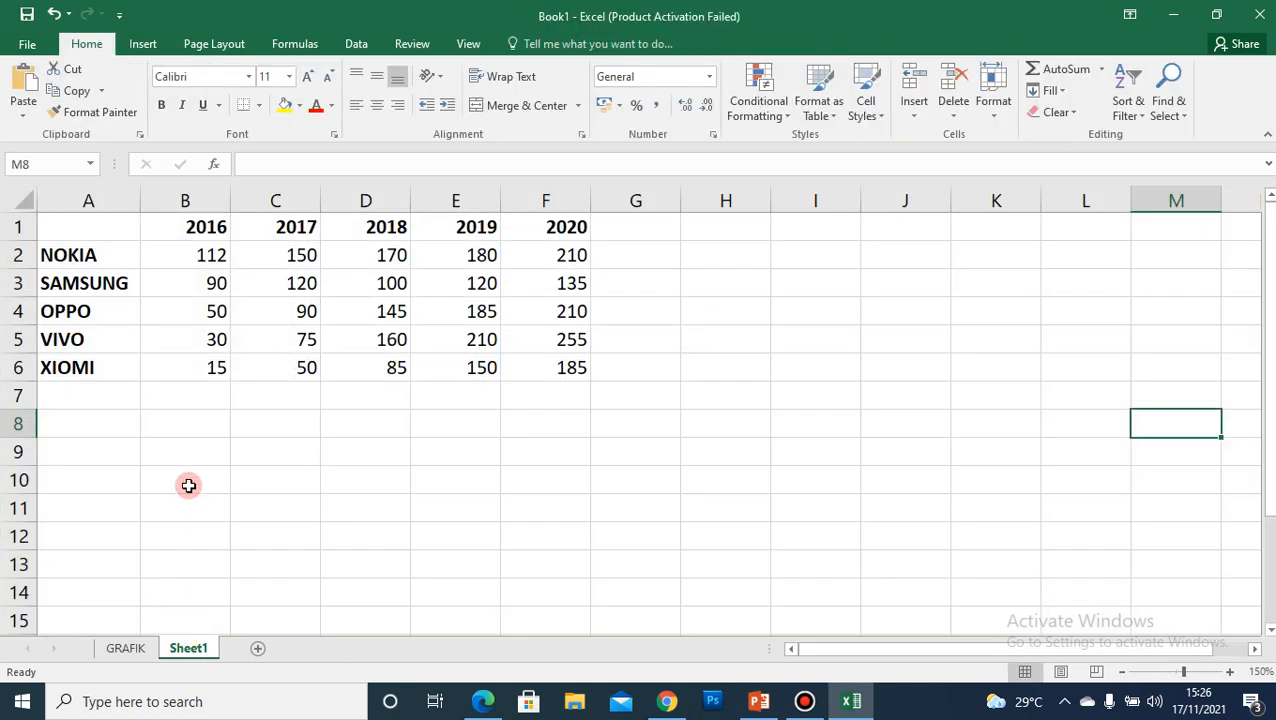
{"action": "left_click", "coordinate": [100, 398]}
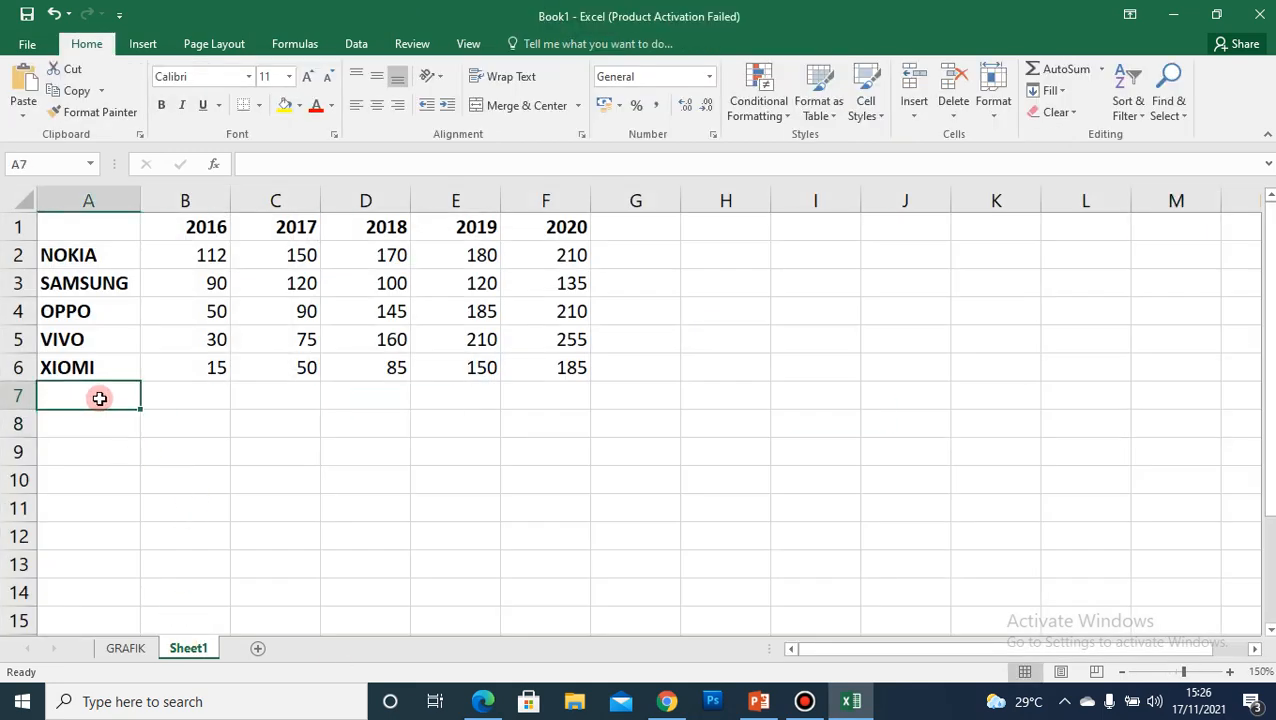
{"action": "type", "text": "INF"}
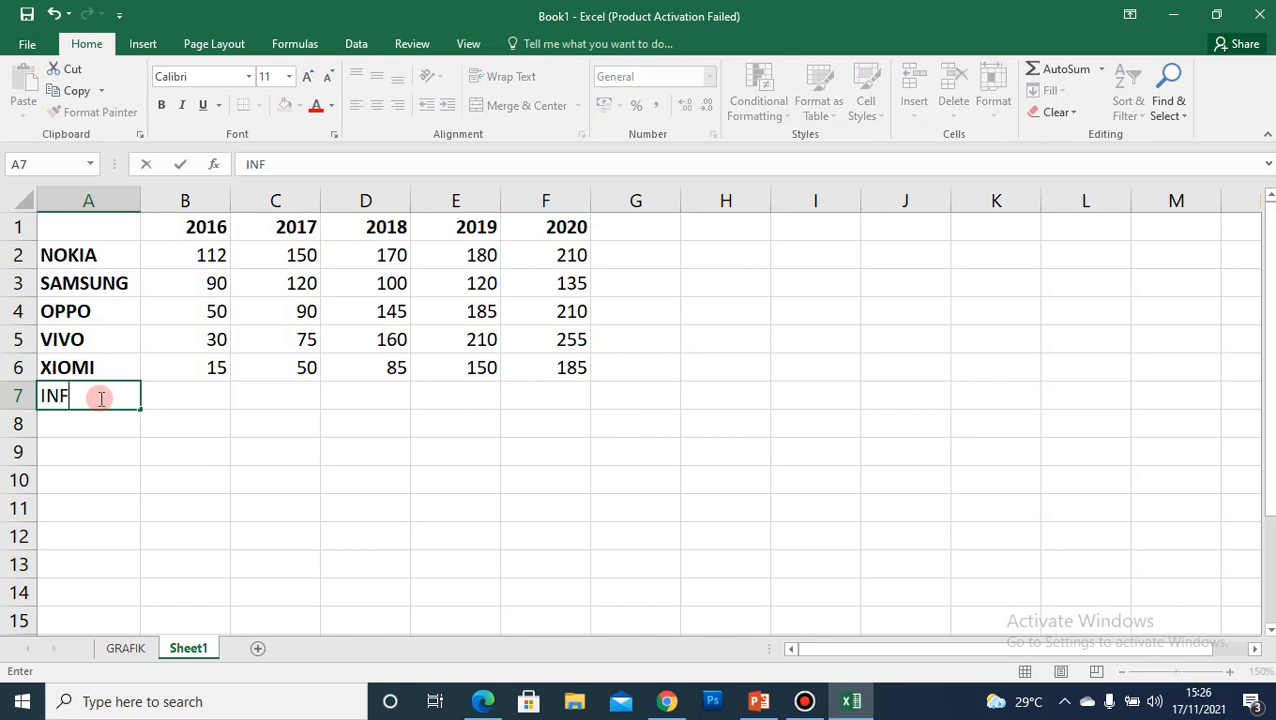
{"action": "type", "text": "INIX"}
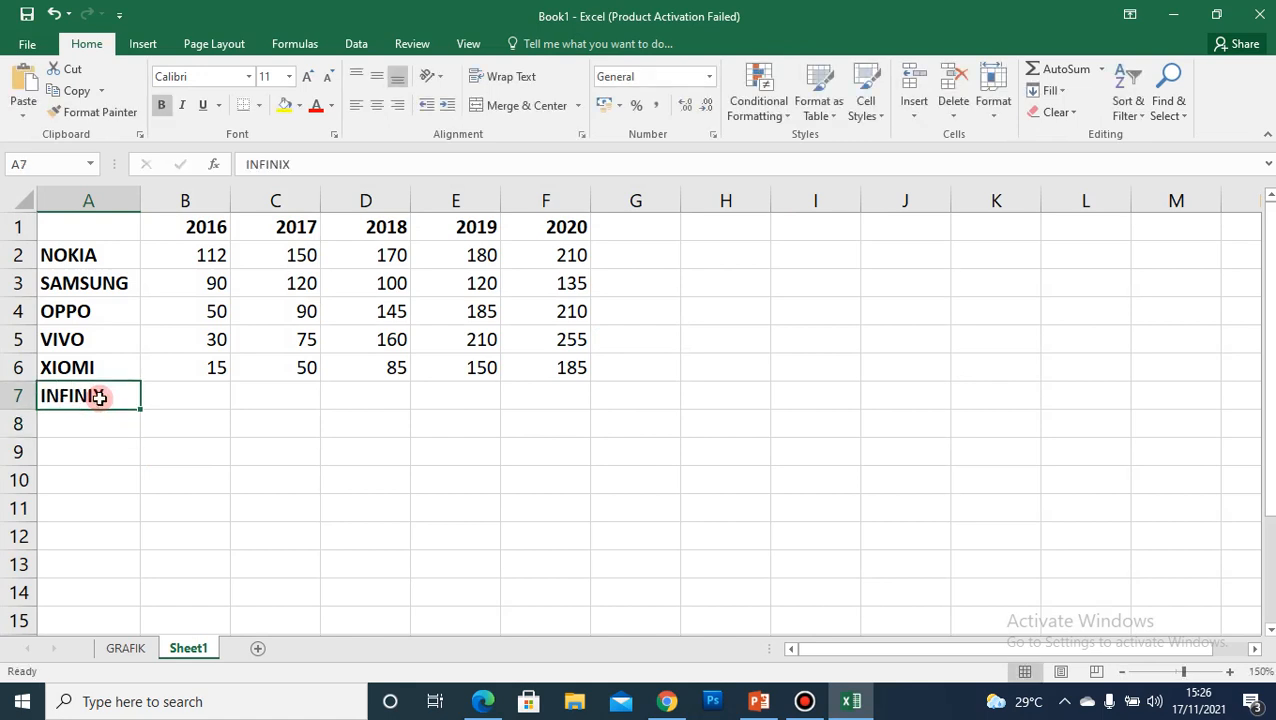
{"action": "key", "text": "Tab"}
{"action": "type", "text": "25"}
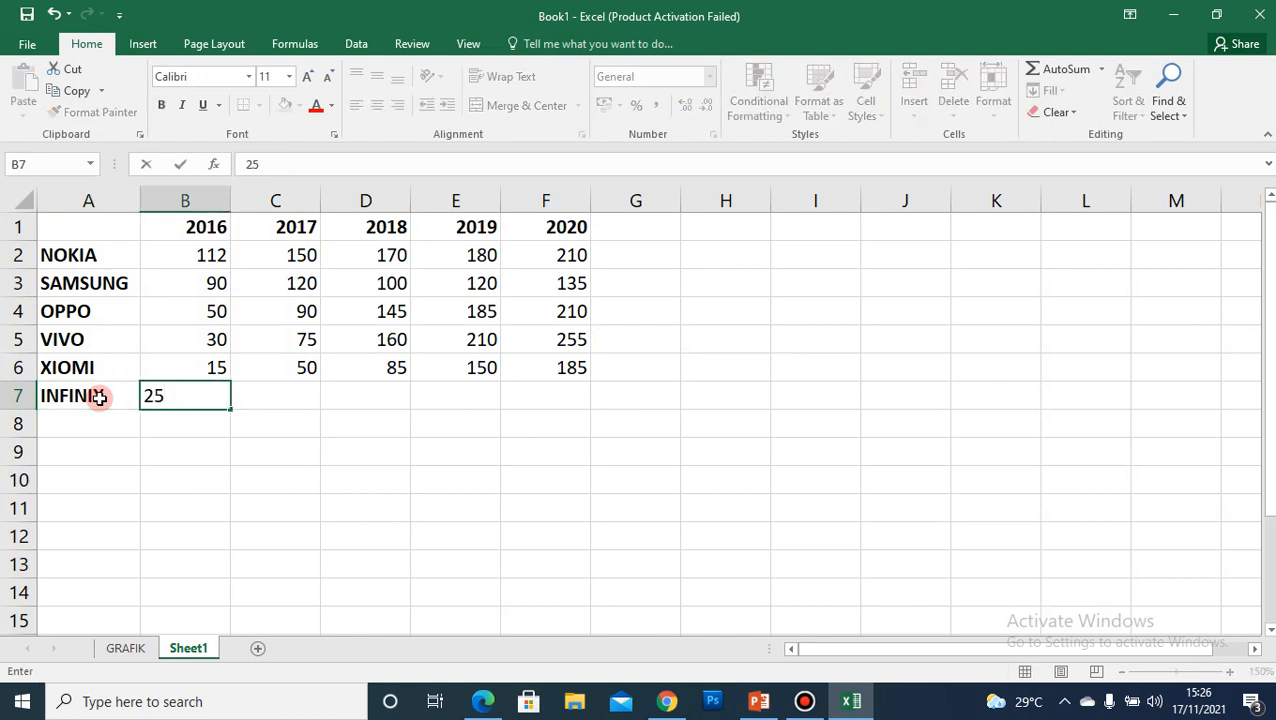
{"action": "key", "text": "Tab"}
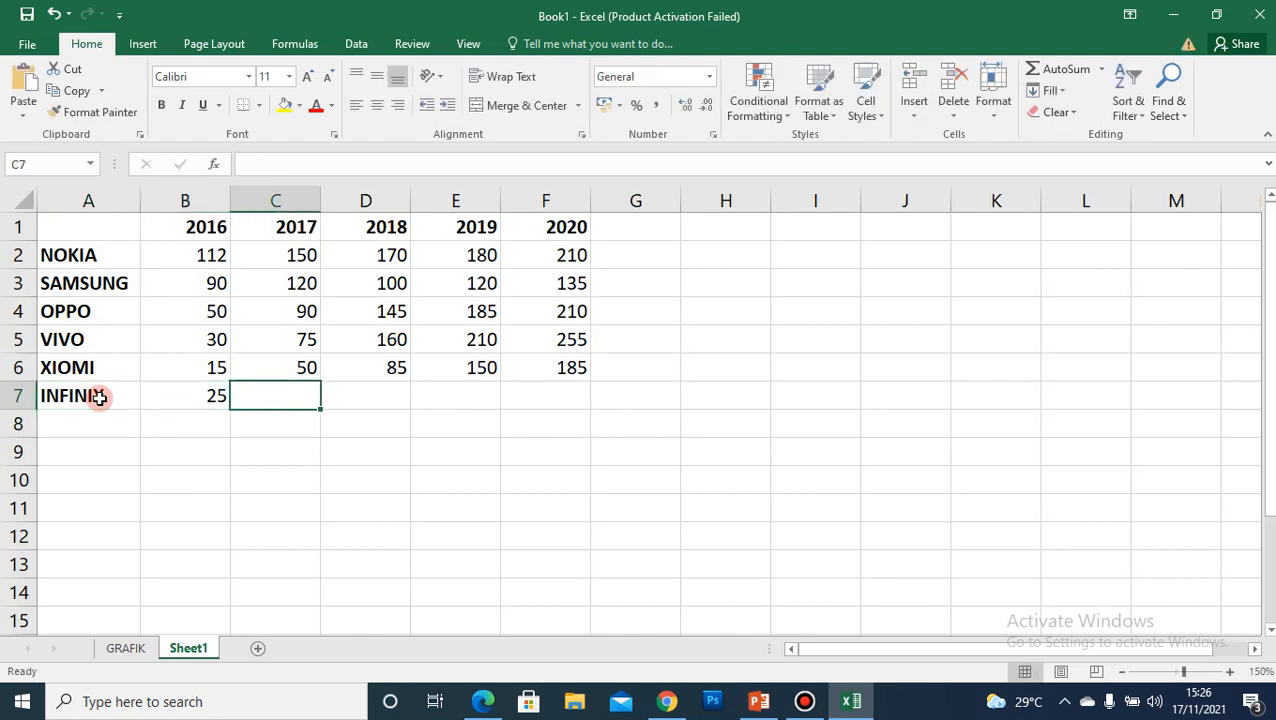
{"action": "type", "text": "75"}
{"action": "key", "text": "Return"}
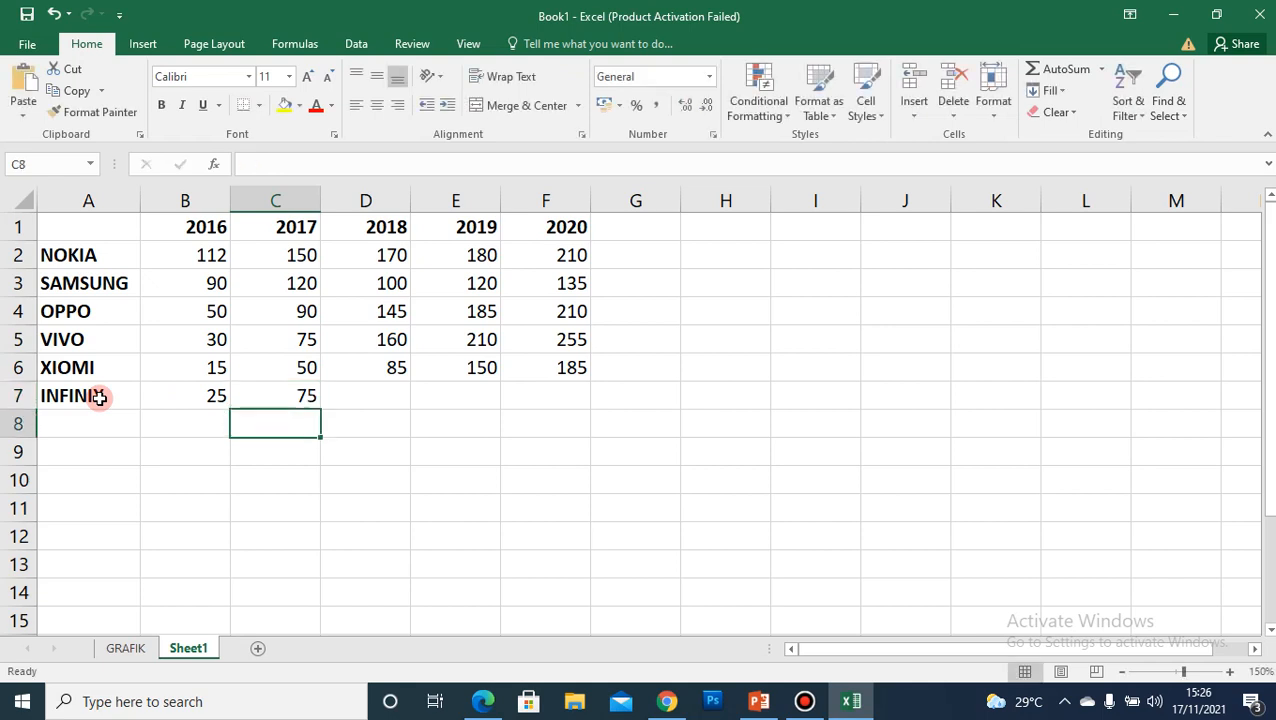
- Complete the INFINIX row with 35 for 2018, 60 for 2019 and 90 for 2020
{"action": "key", "text": "Up"}
{"action": "key", "text": "Right"}
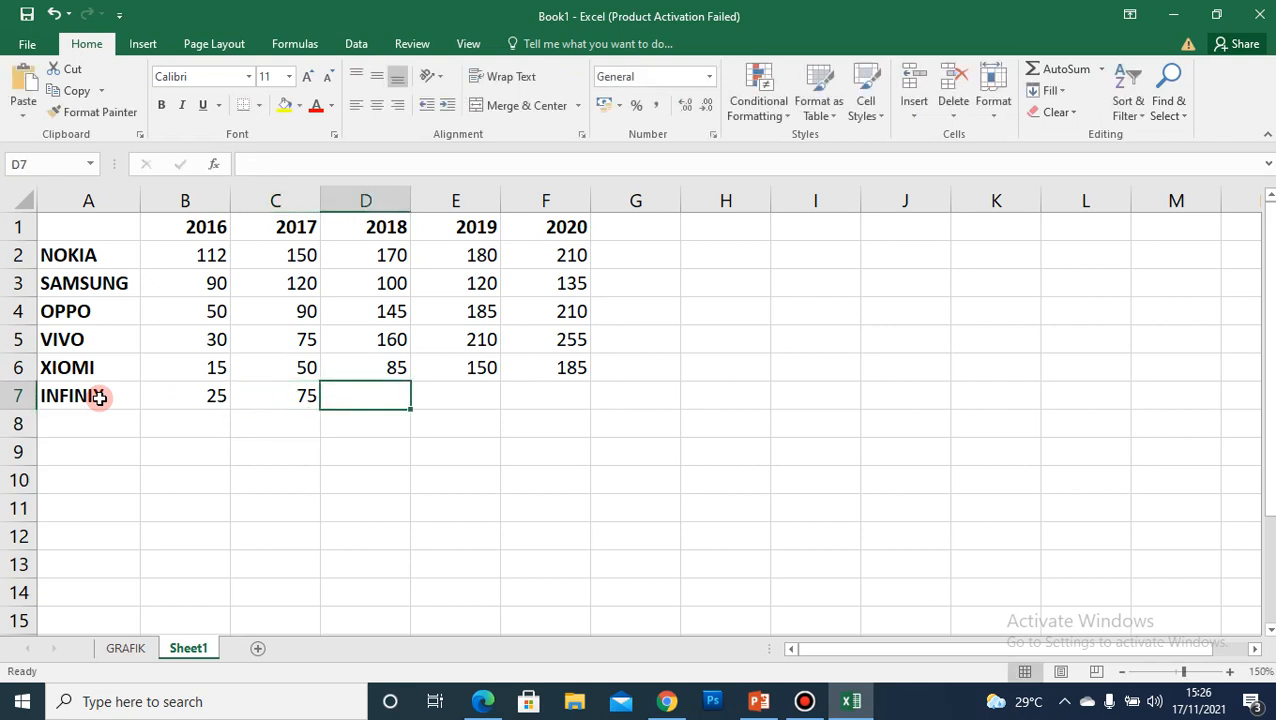
{"action": "type", "text": "35"}
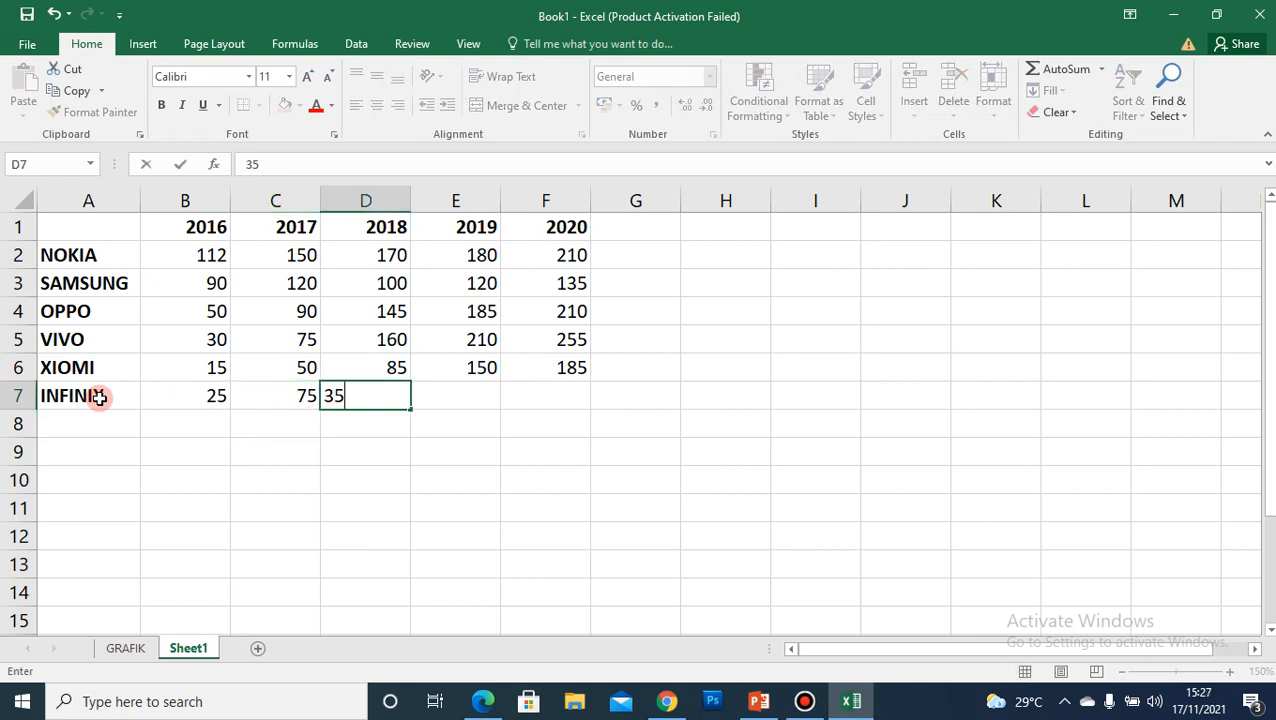
{"action": "key", "text": "Return"}
{"action": "key", "text": "Up"}
{"action": "key", "text": "Right"}
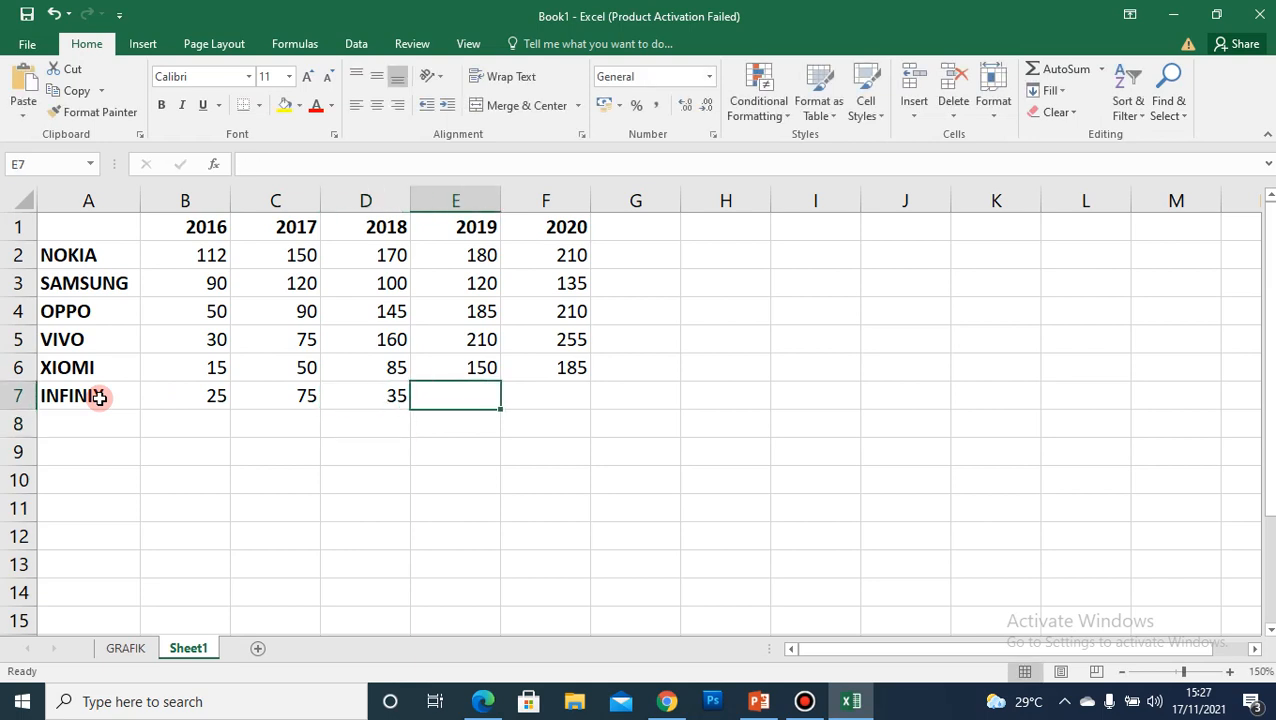
{"action": "type", "text": "60"}
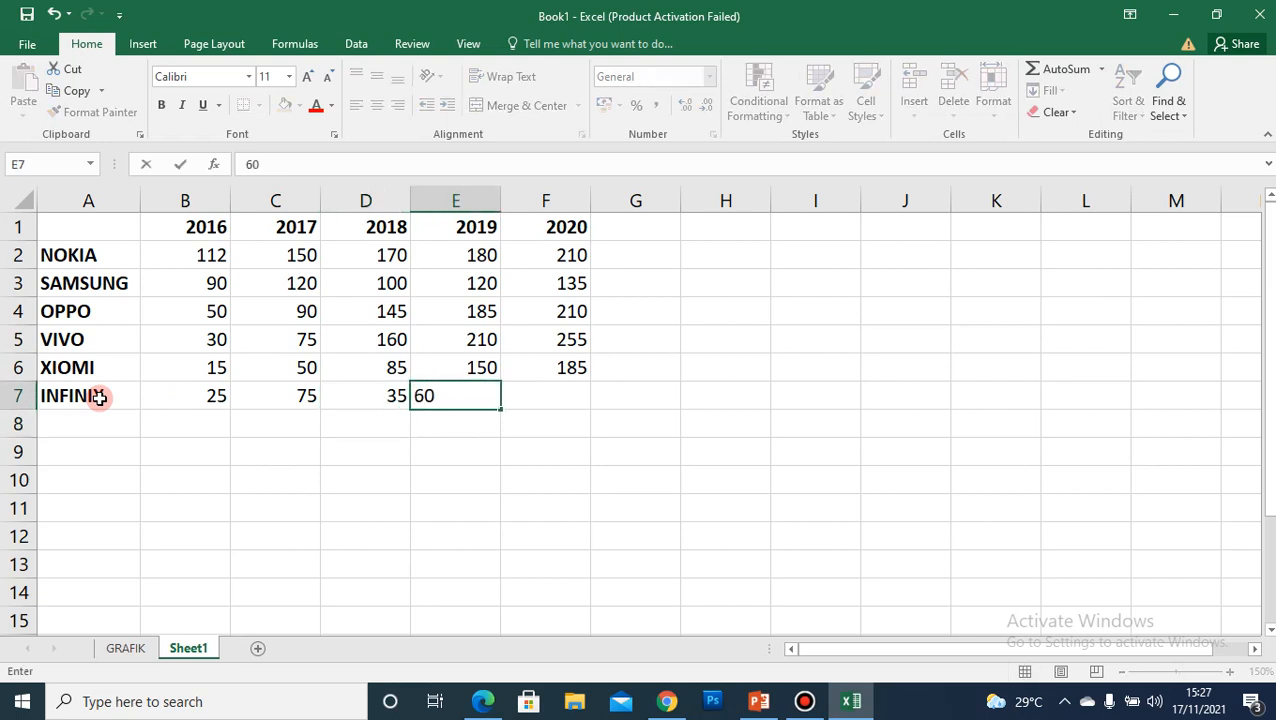
{"action": "key", "text": "Return"}
{"action": "key", "text": "Up"}
{"action": "key", "text": "Right"}
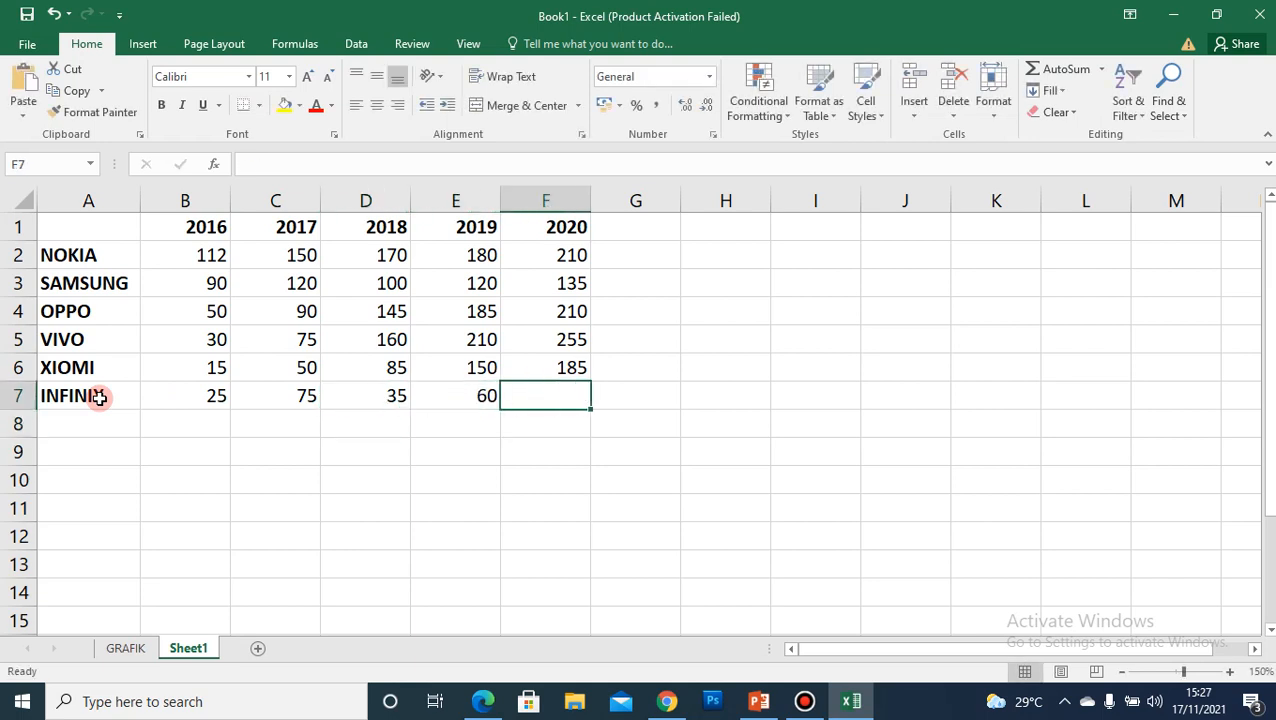
{"action": "type", "text": "90"}
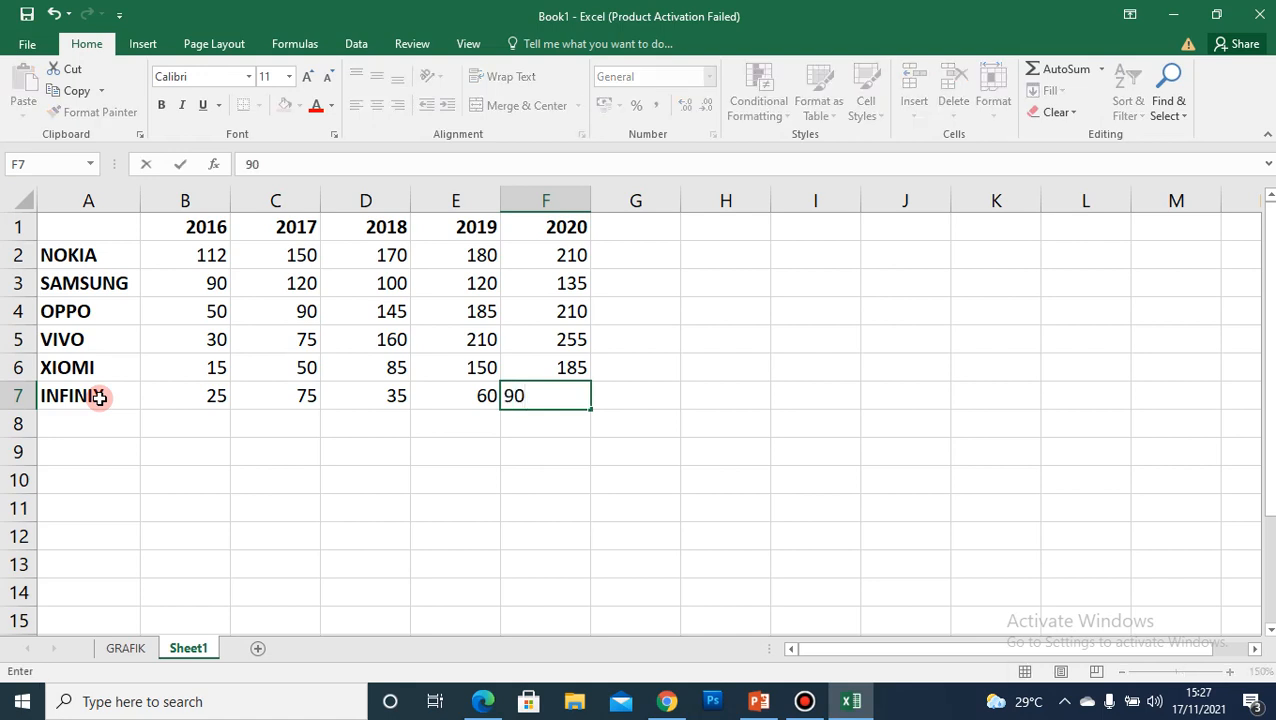
{"action": "key", "text": "Return"}
{"action": "key", "text": "Up"}
{"action": "key", "text": "Left"}
{"action": "key", "text": "Left"}
{"action": "key", "text": "Left"}
{"action": "key", "text": "Left"}
{"action": "key", "text": "Left"}
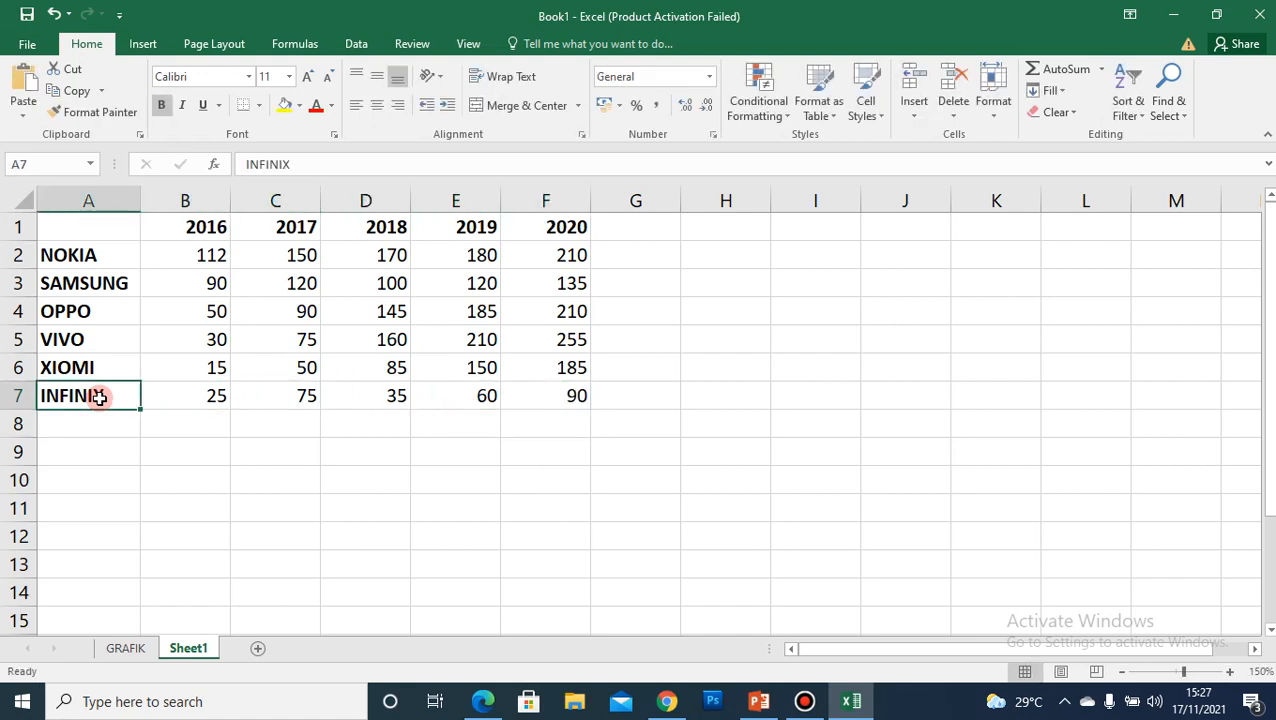
{"action": "key", "text": "Right"}
{"action": "key", "text": "Left"}
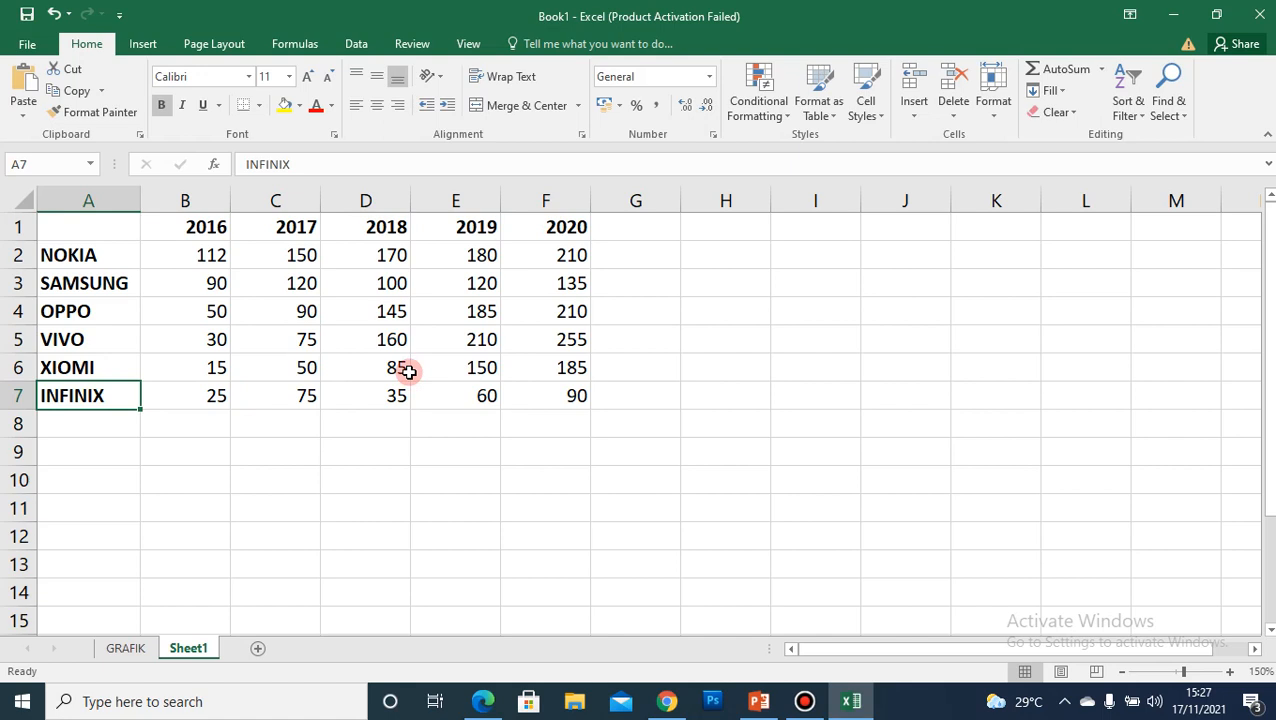
- Extend the data range of the chart on the GRAFIK sheet to Sheet1 cells A1:F7 to include the INFINIX row
{"action": "left_click", "coordinate": [126, 648]}
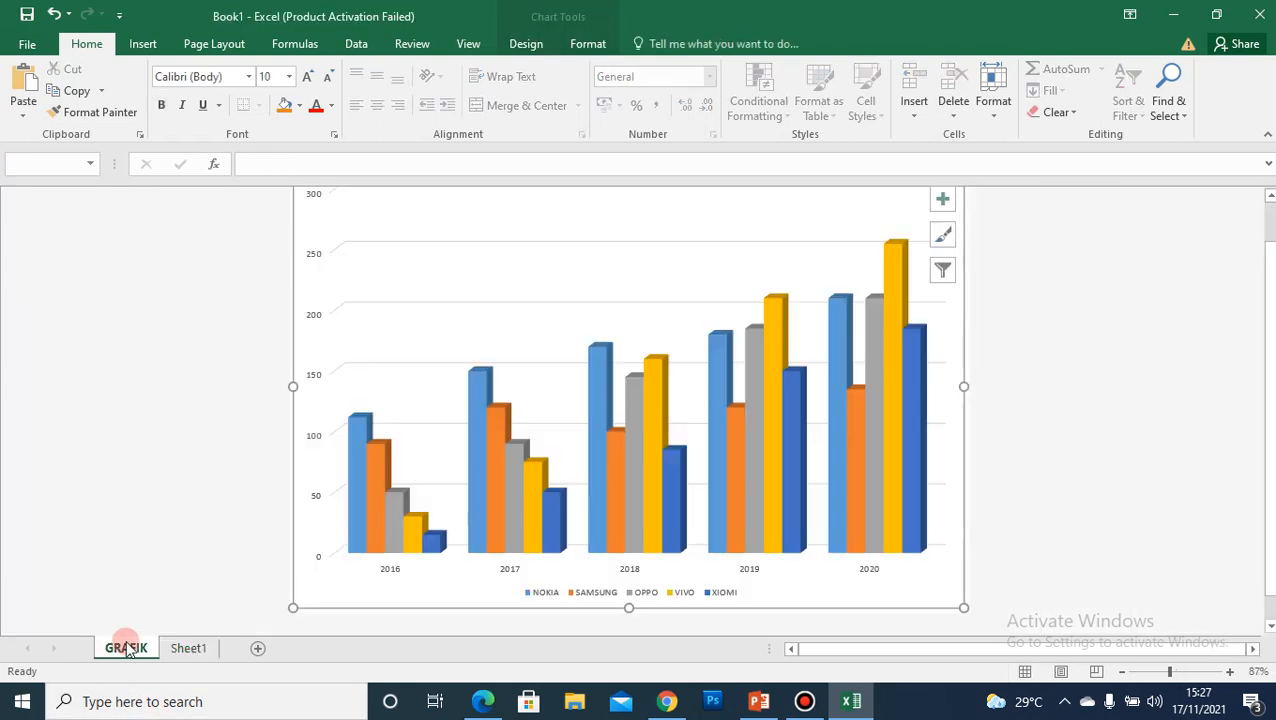
{"action": "right_click", "coordinate": [649, 304]}
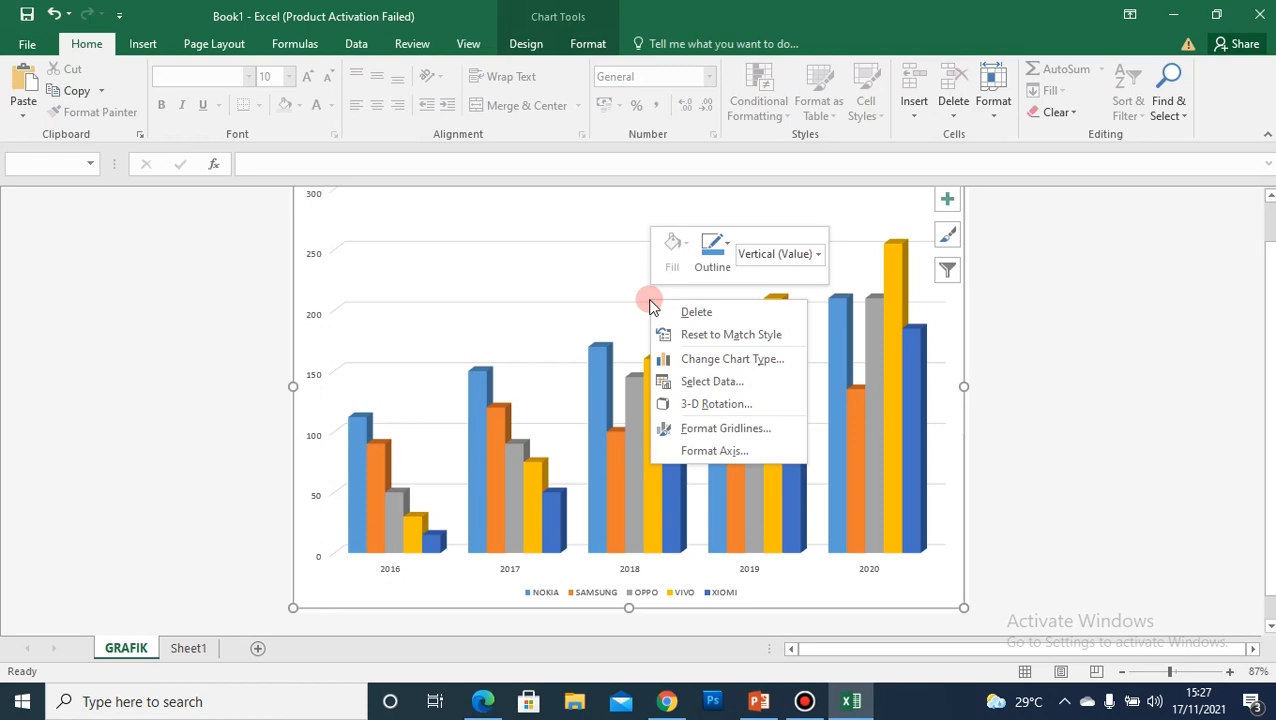
{"action": "left_click", "coordinate": [708, 383]}
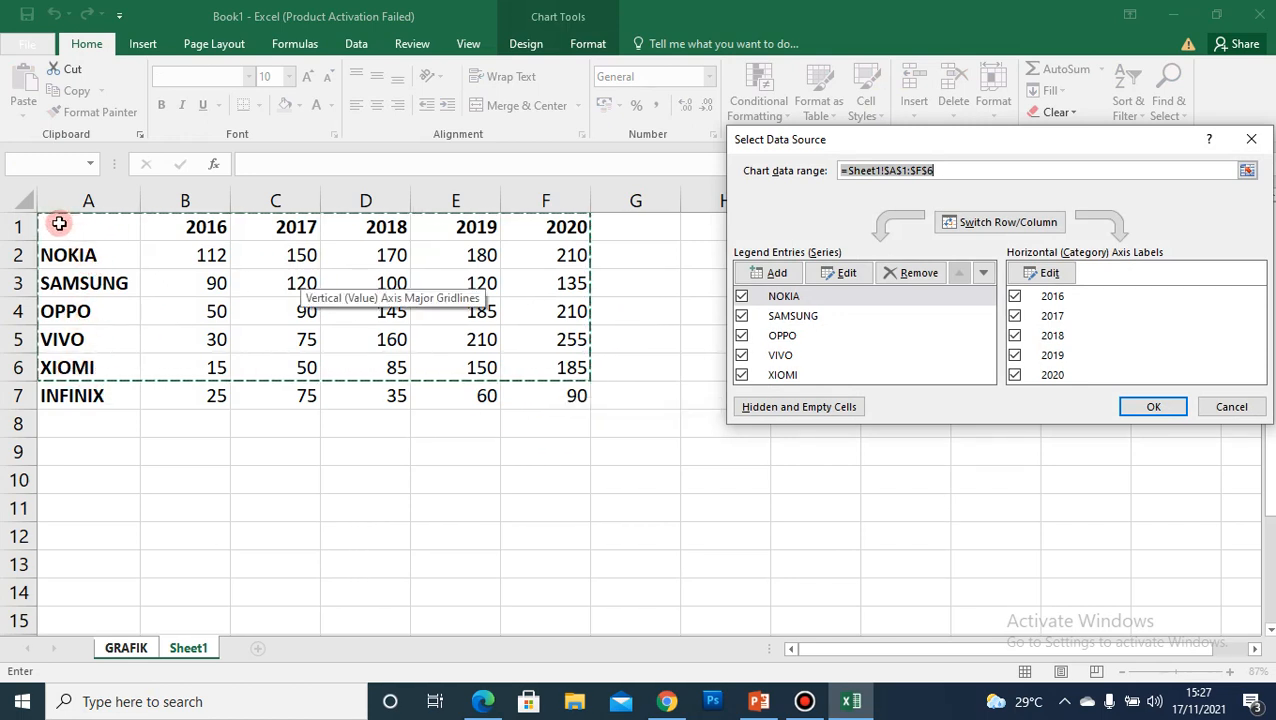
{"action": "left_click_drag", "start_coordinate": [59, 224], "coordinate": [524, 390]}
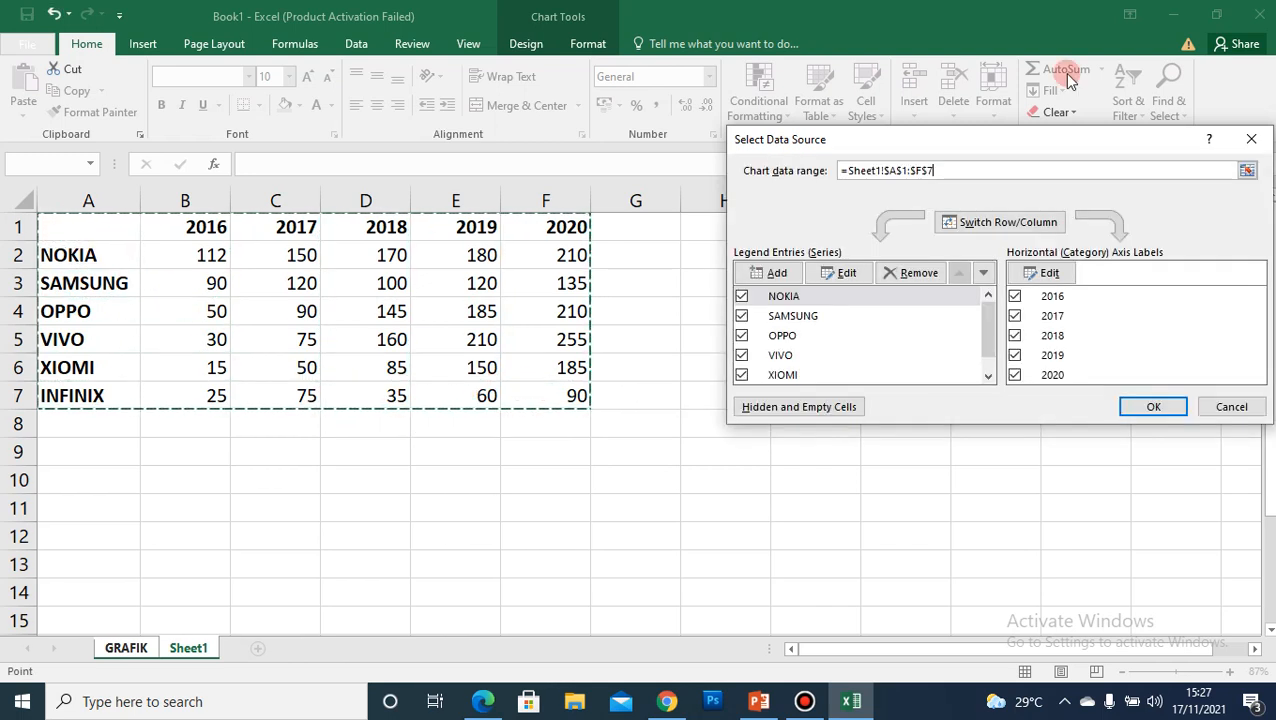
{"action": "left_click", "coordinate": [1152, 408]}
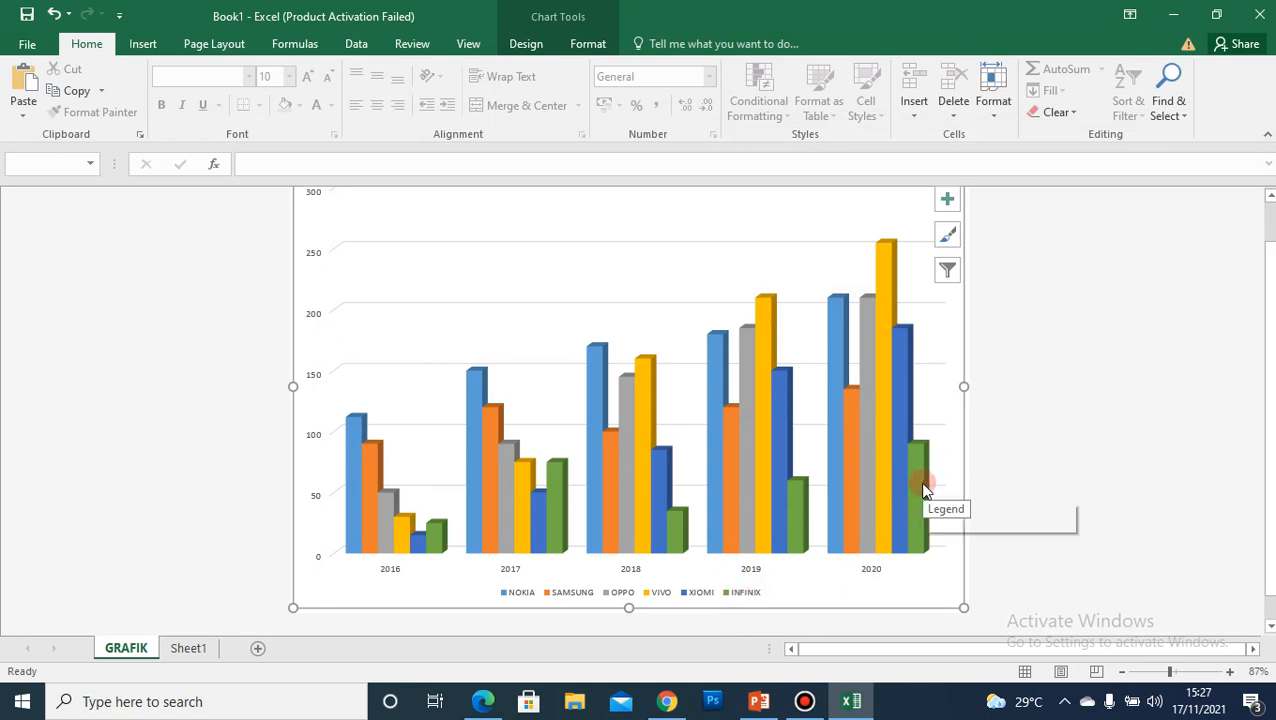
{"action": "mouse_move", "coordinate": [923, 484]}
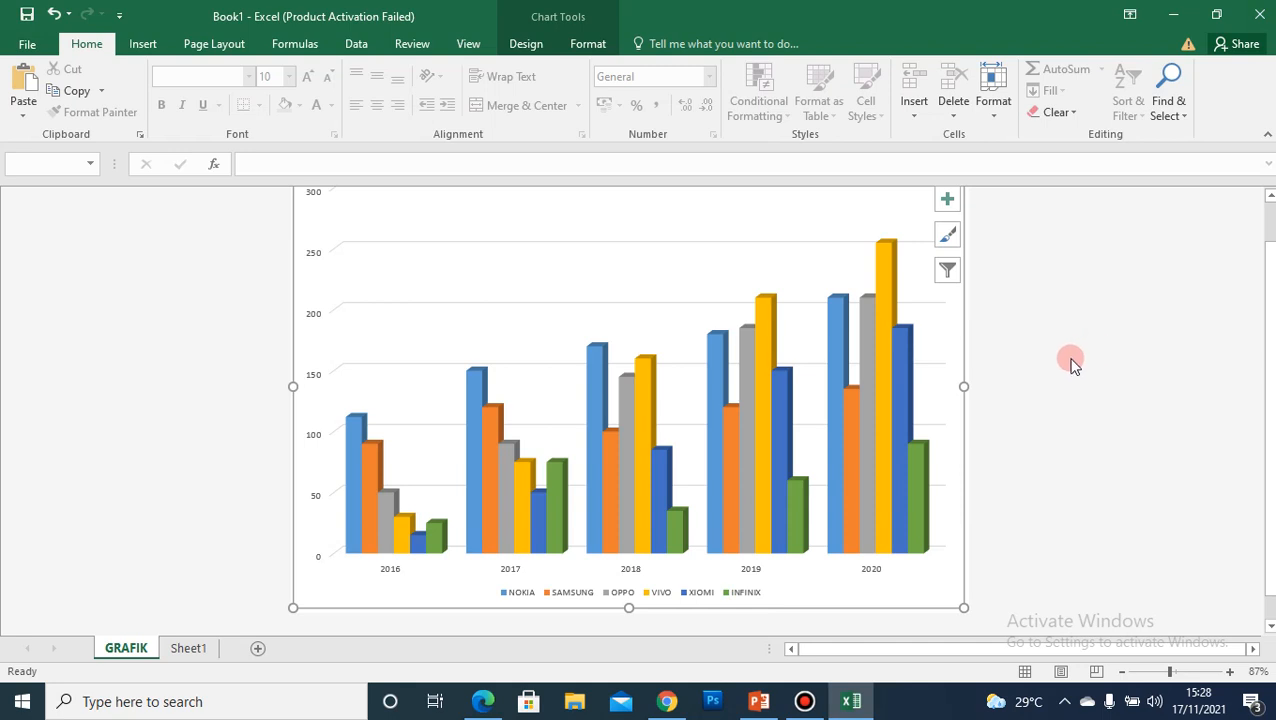
- Apply a gradient fill to the OPPO columns of the chart
{"action": "scroll", "coordinate": [1070, 365], "scroll_direction": "up", "scroll_amount": 1}
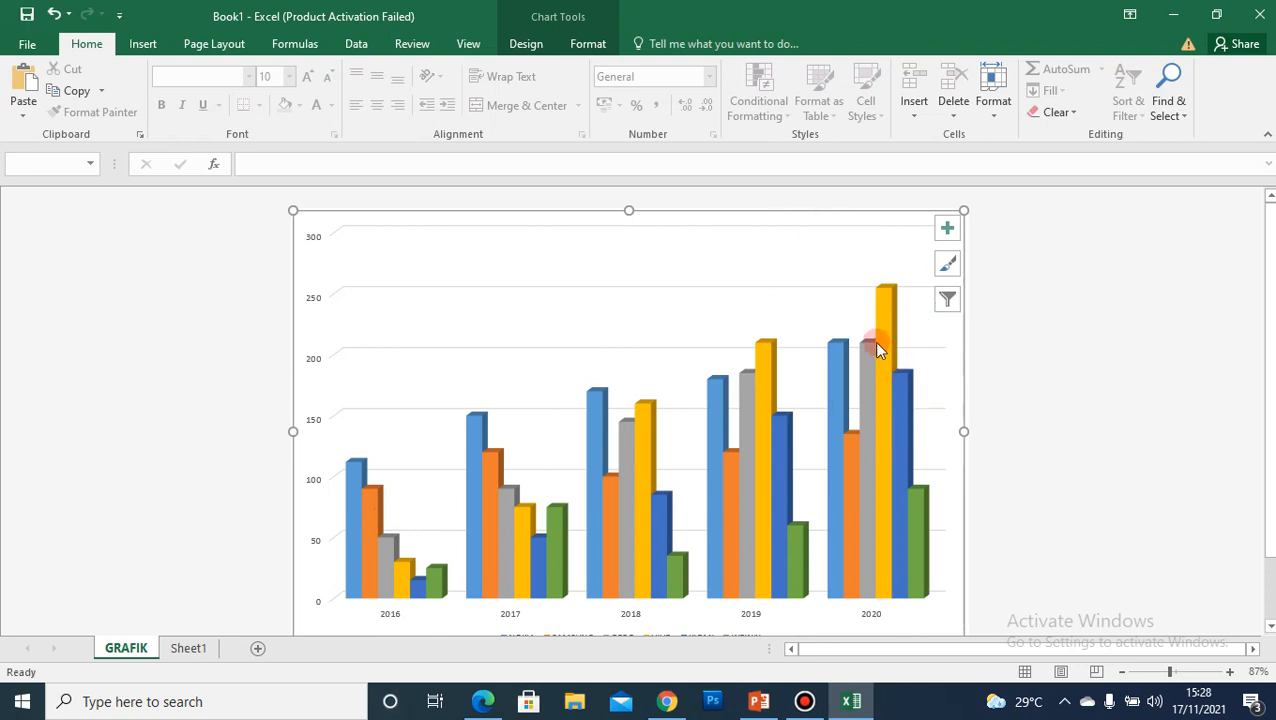
{"action": "mouse_move", "coordinate": [867, 369]}
{"action": "scroll", "coordinate": [870, 377], "scroll_direction": "down", "scroll_amount": 1}
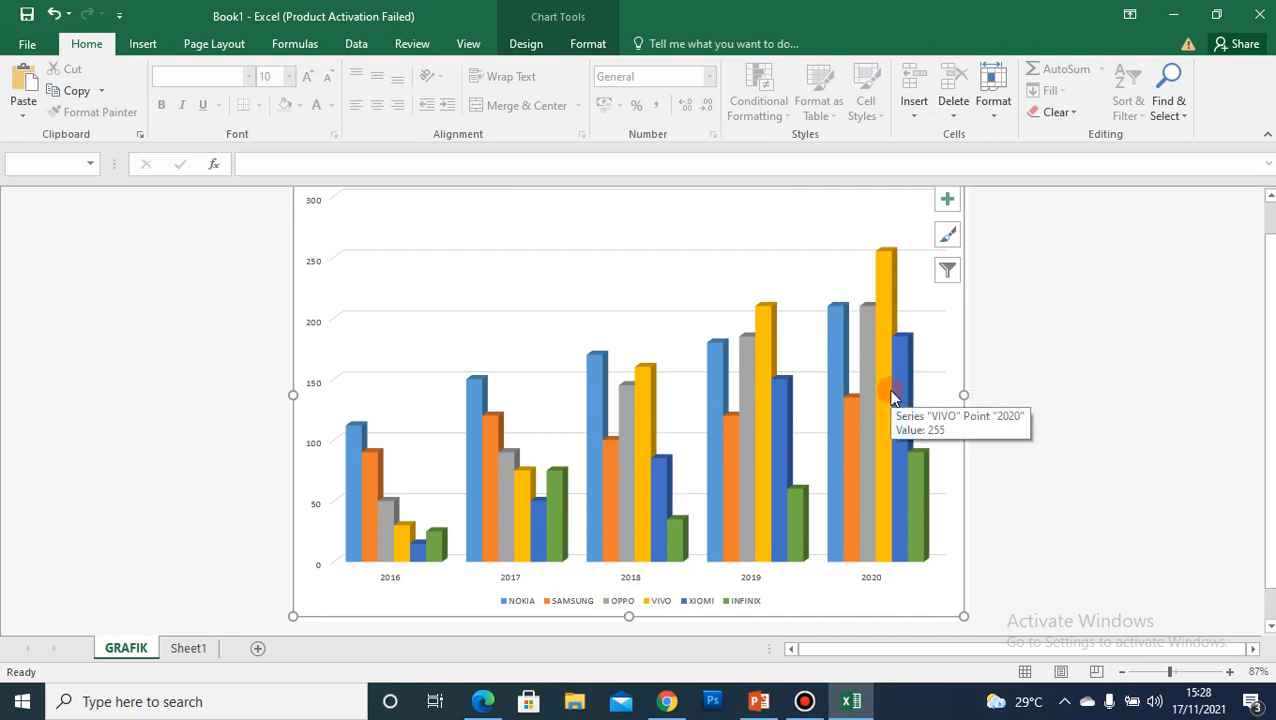
{"action": "mouse_move", "coordinate": [868, 322]}
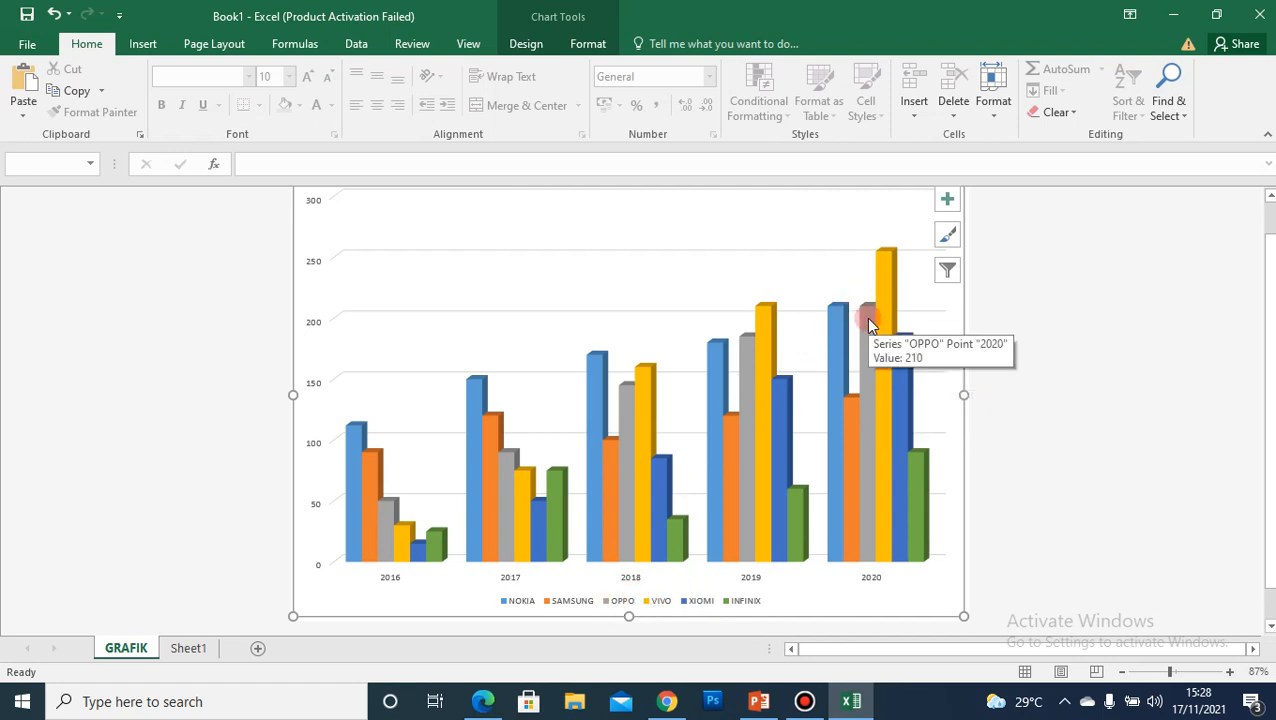
{"action": "left_click", "coordinate": [868, 322]}
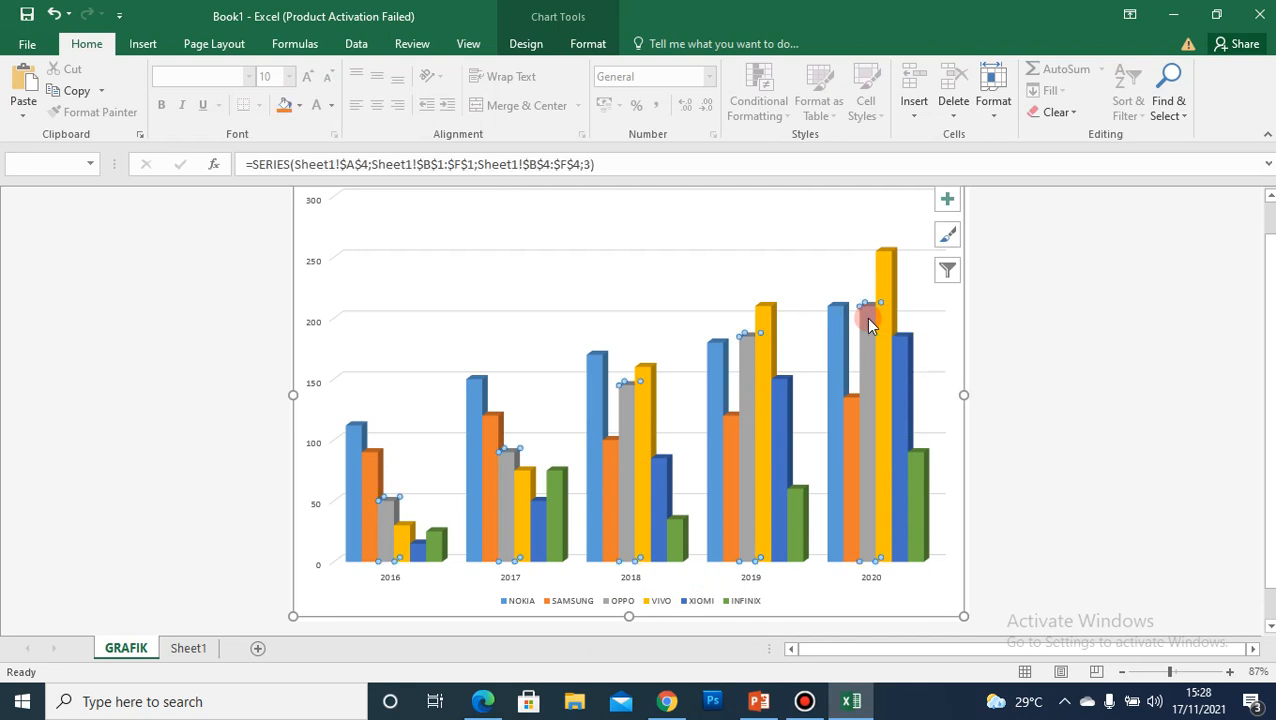
{"action": "right_click", "coordinate": [868, 324]}
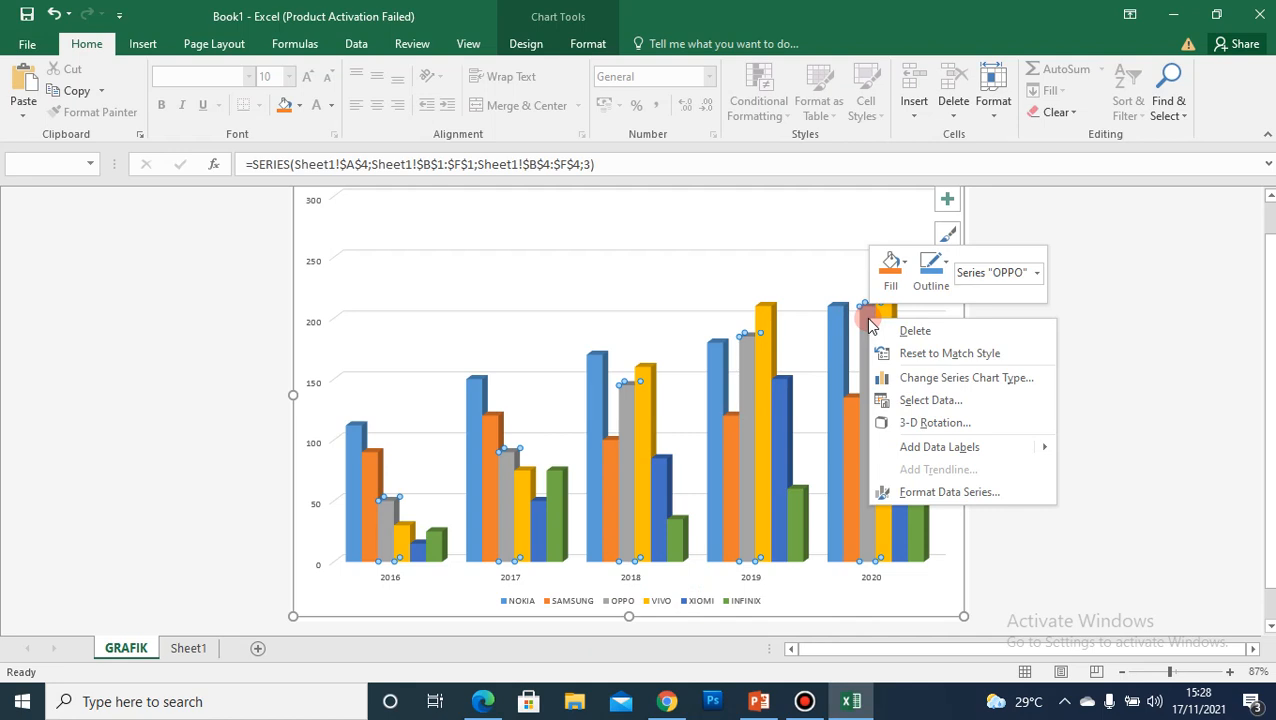
{"action": "left_click", "coordinate": [925, 493]}
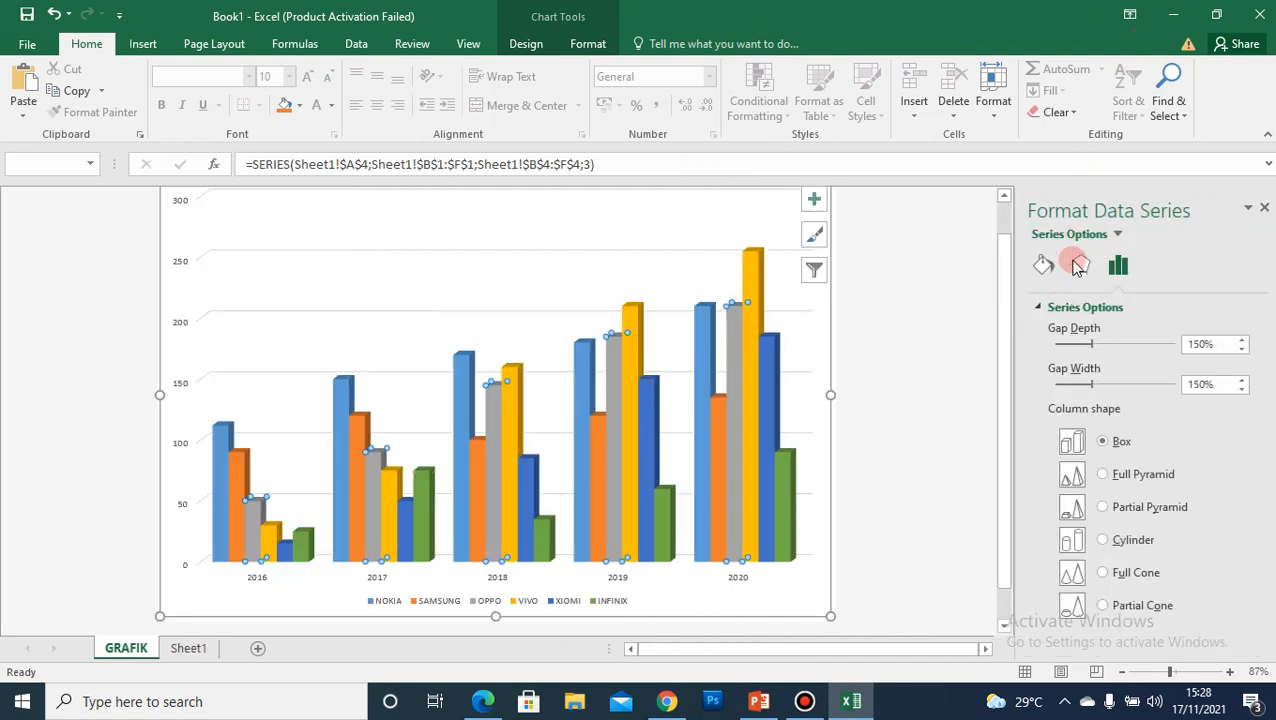
{"action": "left_click", "coordinate": [1043, 264]}
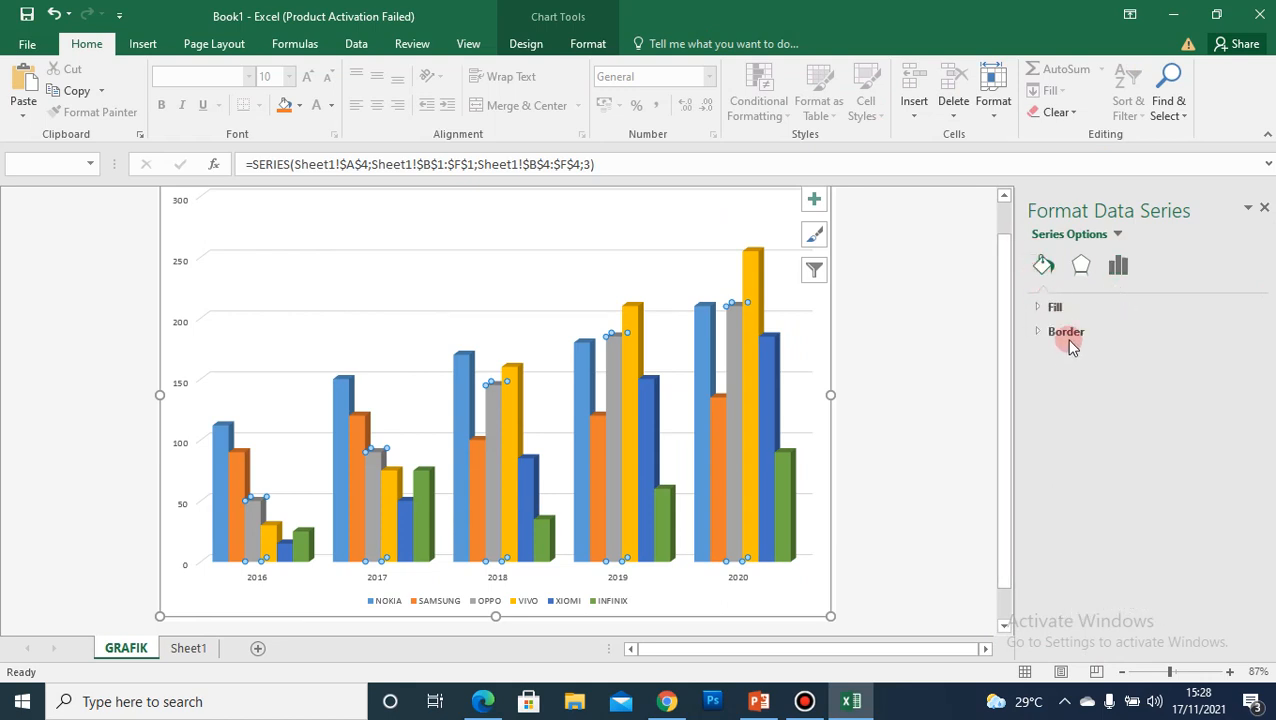
{"action": "left_click", "coordinate": [1055, 310]}
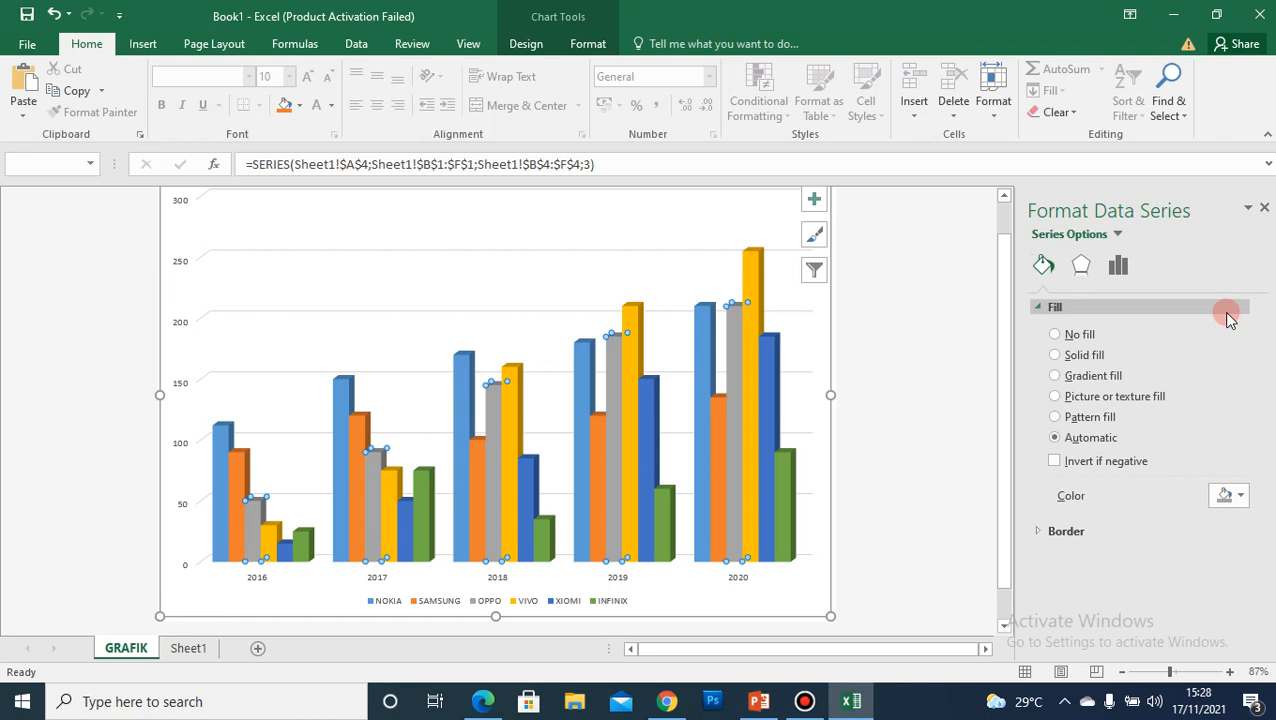
{"action": "left_click", "coordinate": [1090, 386]}
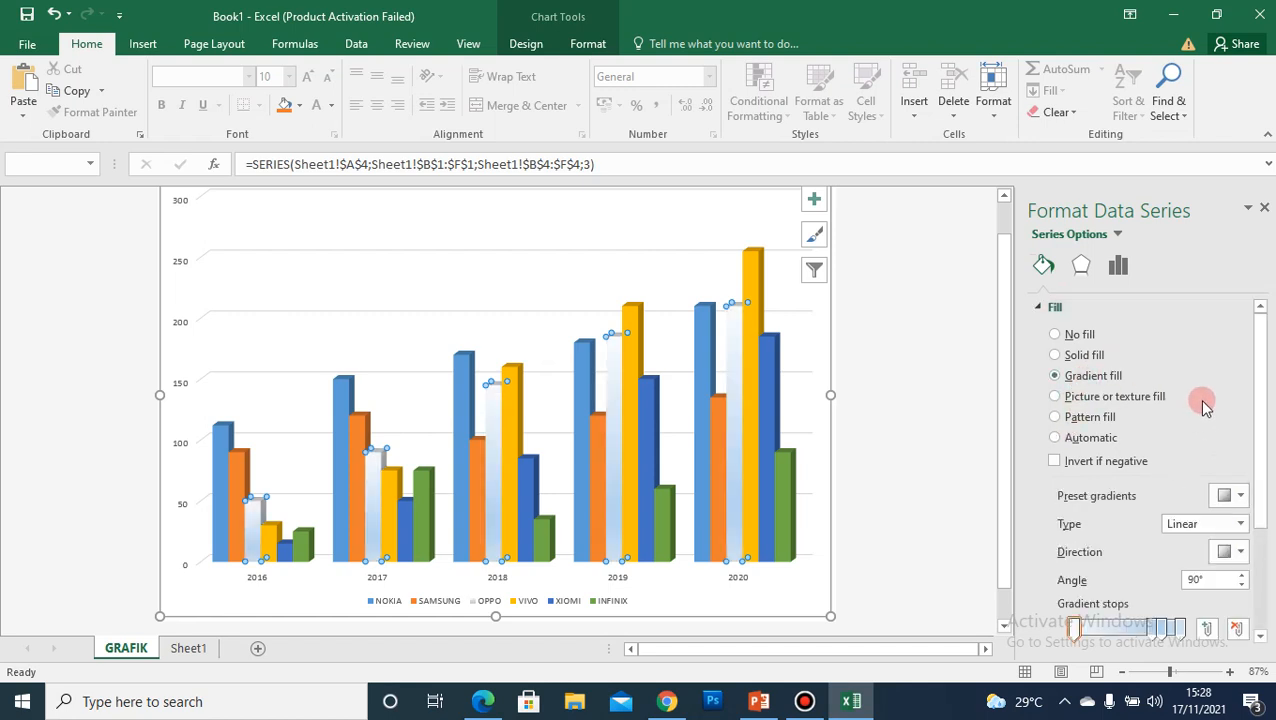
- Set the first gradient stop of the OPPO columns' fill to the standard Red color
{"action": "left_click", "coordinate": [1236, 495]}
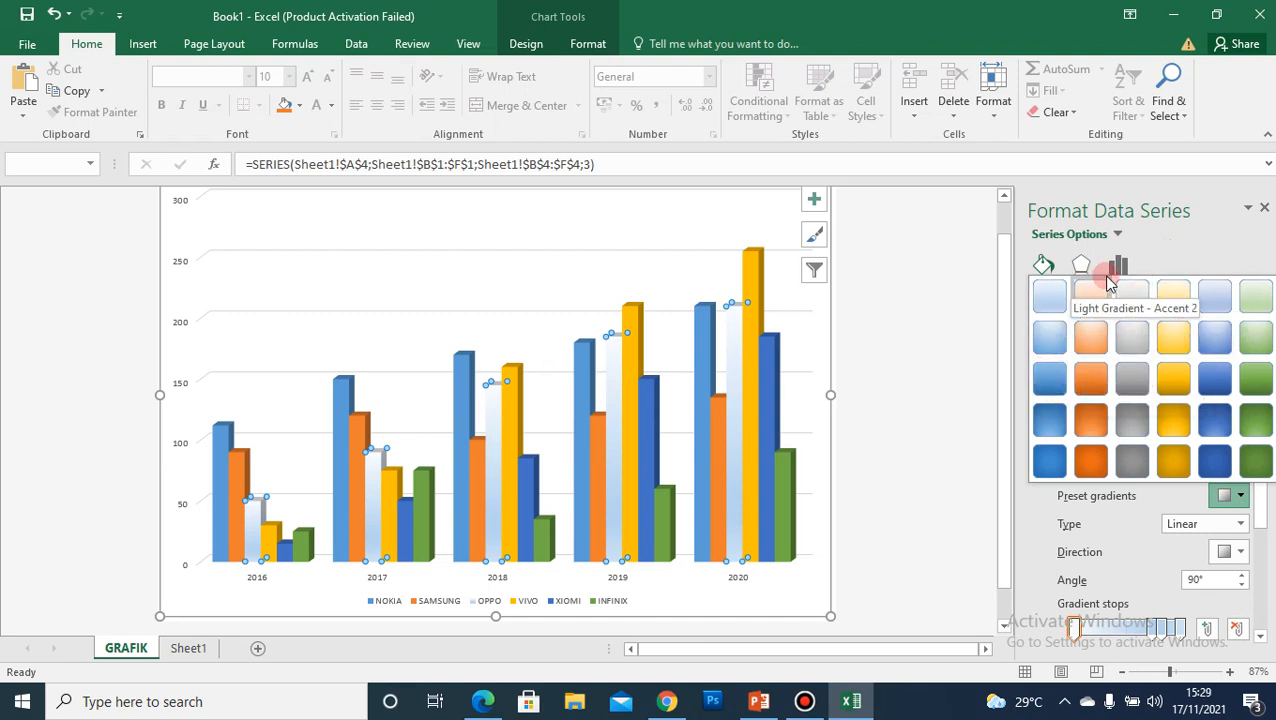
{"action": "left_click", "coordinate": [1239, 552]}
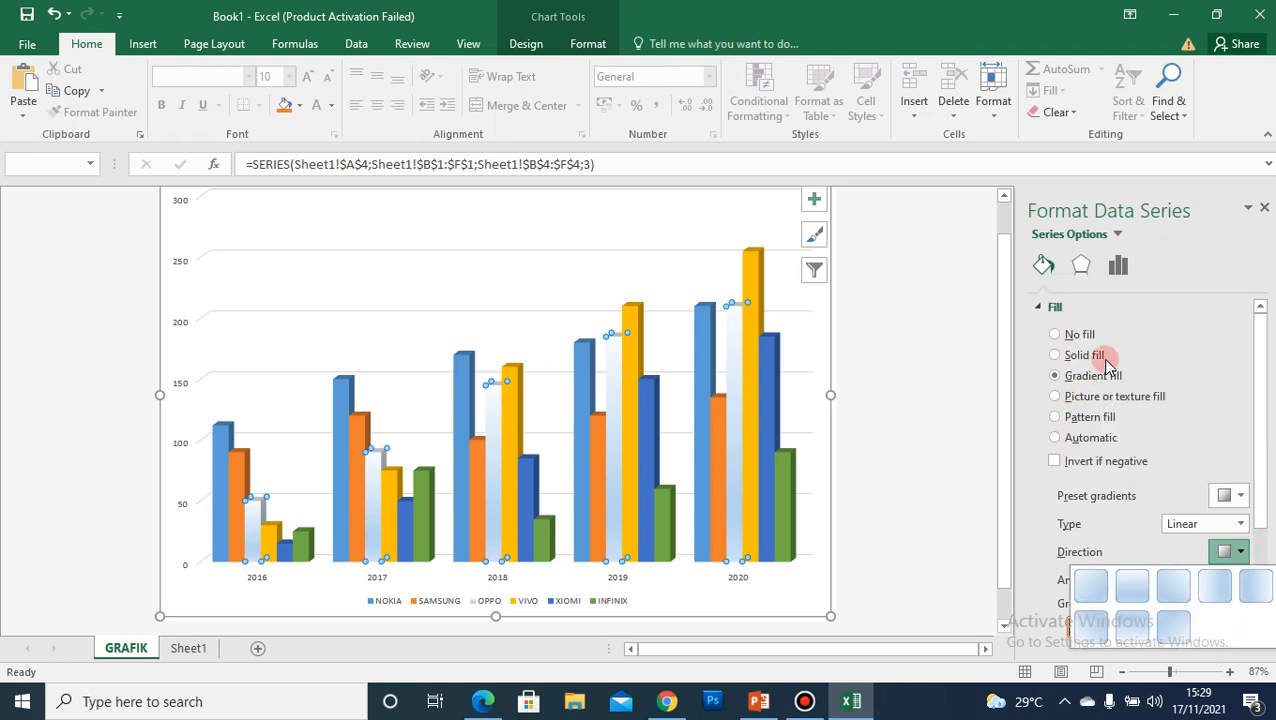
{"action": "left_click", "coordinate": [1097, 378]}
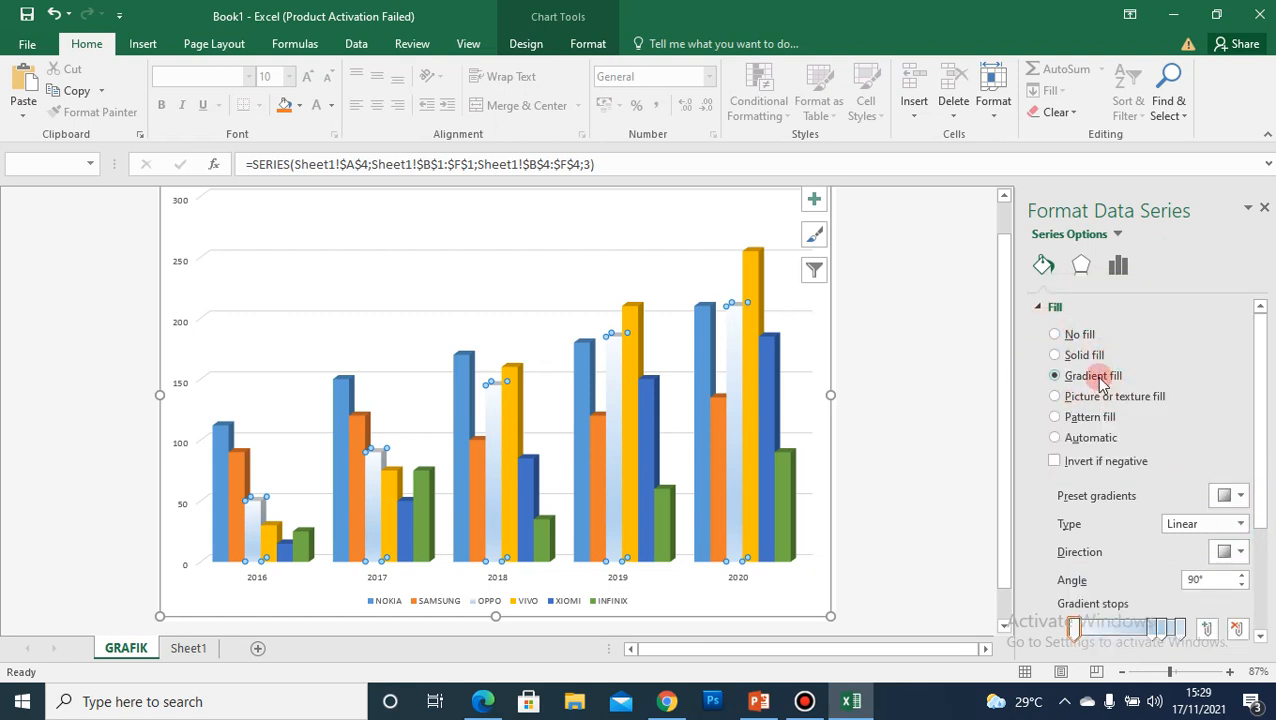
{"action": "scroll", "coordinate": [1200, 500], "scroll_direction": "down", "scroll_amount": 3}
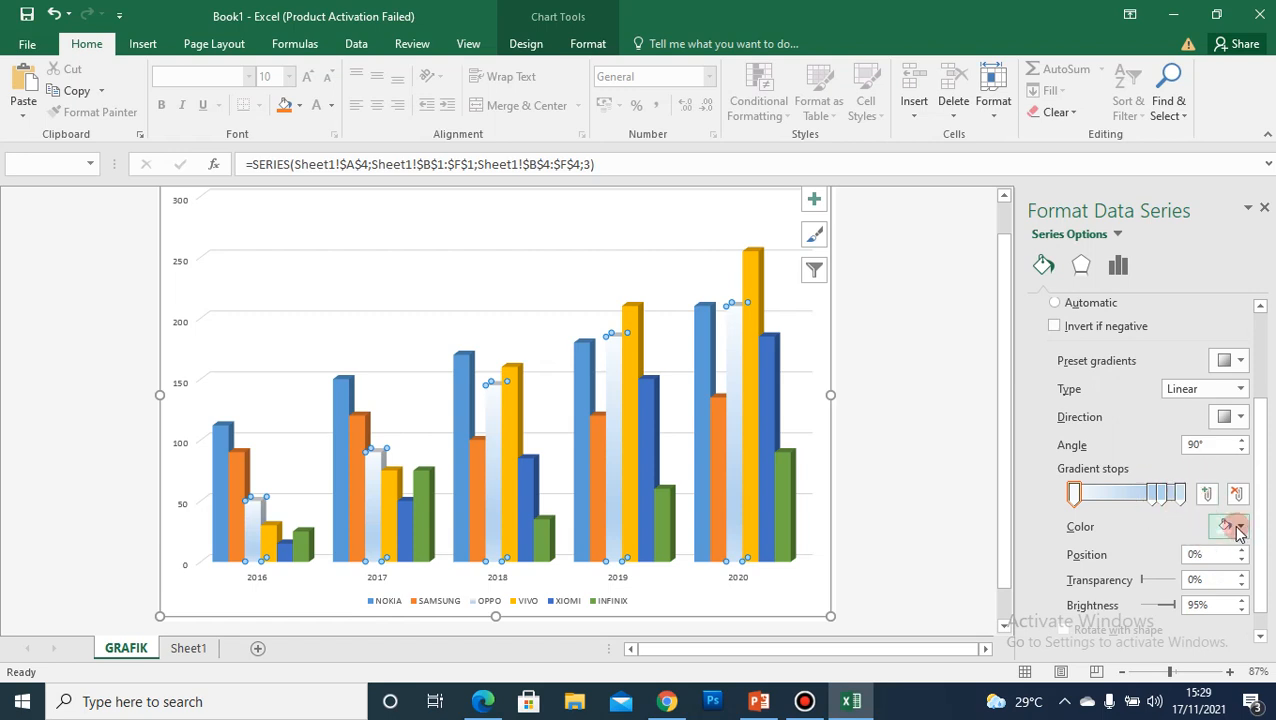
{"action": "left_click", "coordinate": [1238, 530]}
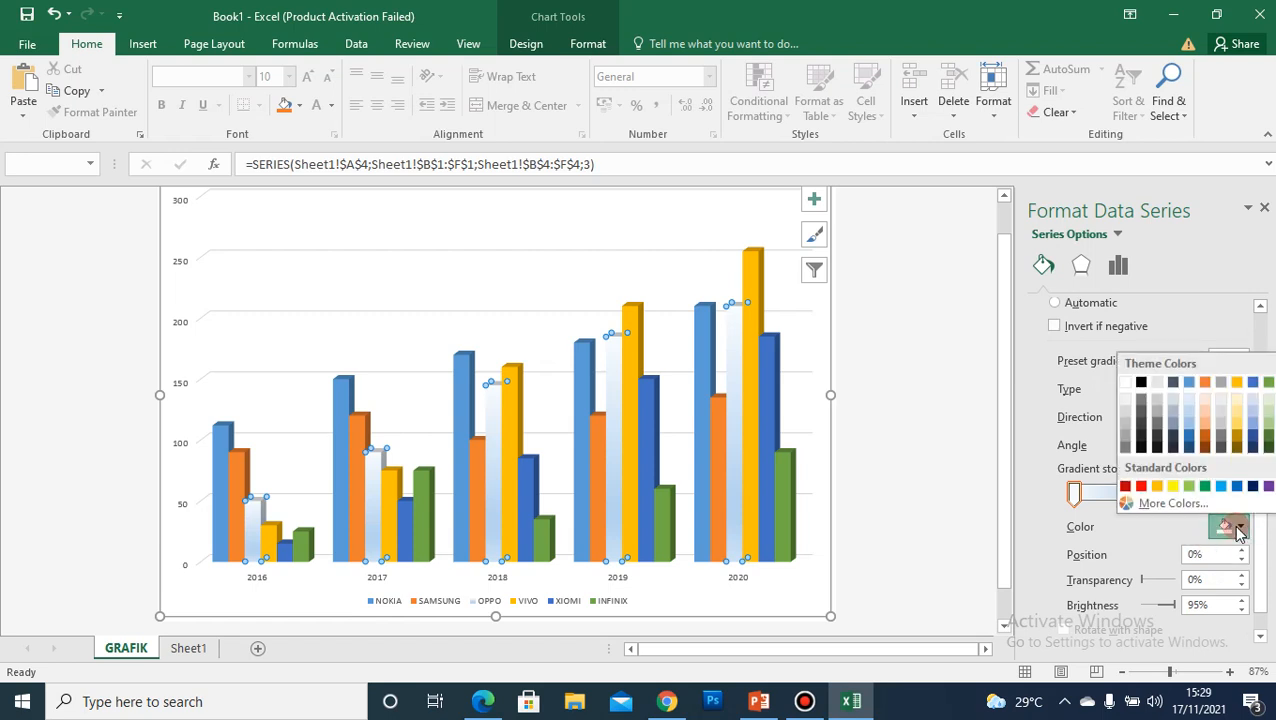
{"action": "left_click", "coordinate": [1143, 486]}
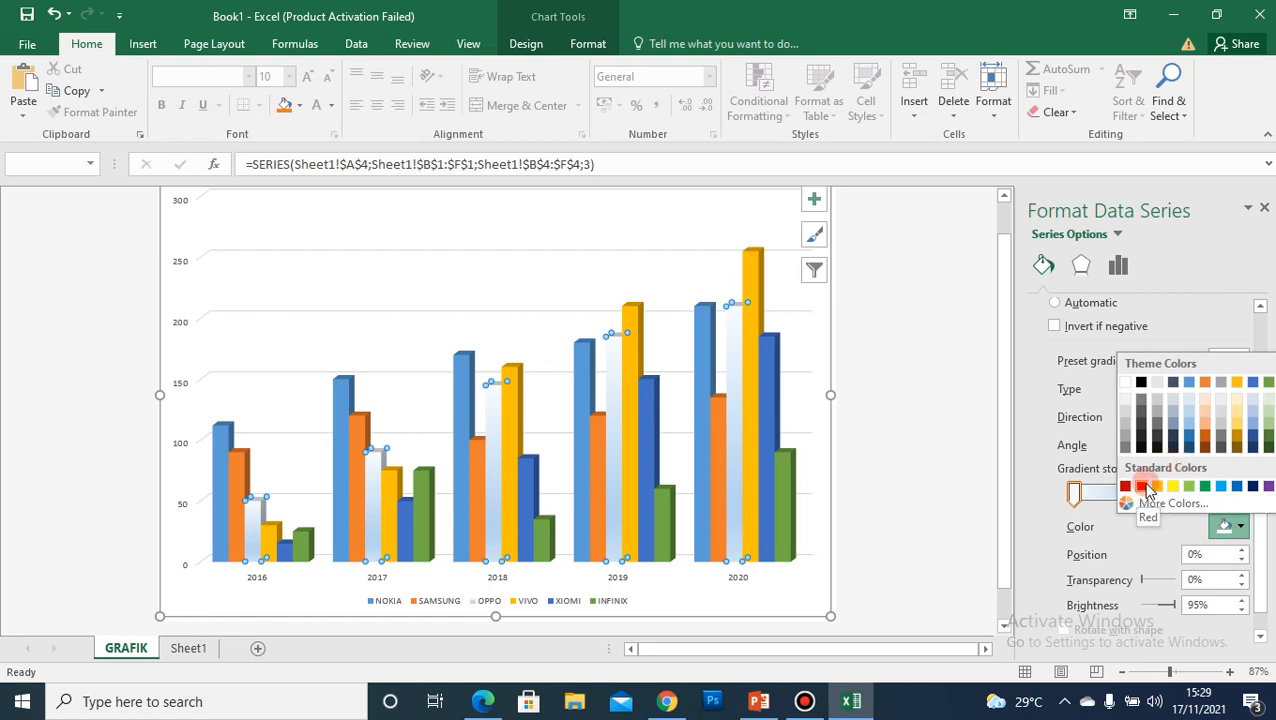
{"action": "left_click", "coordinate": [1143, 486]}
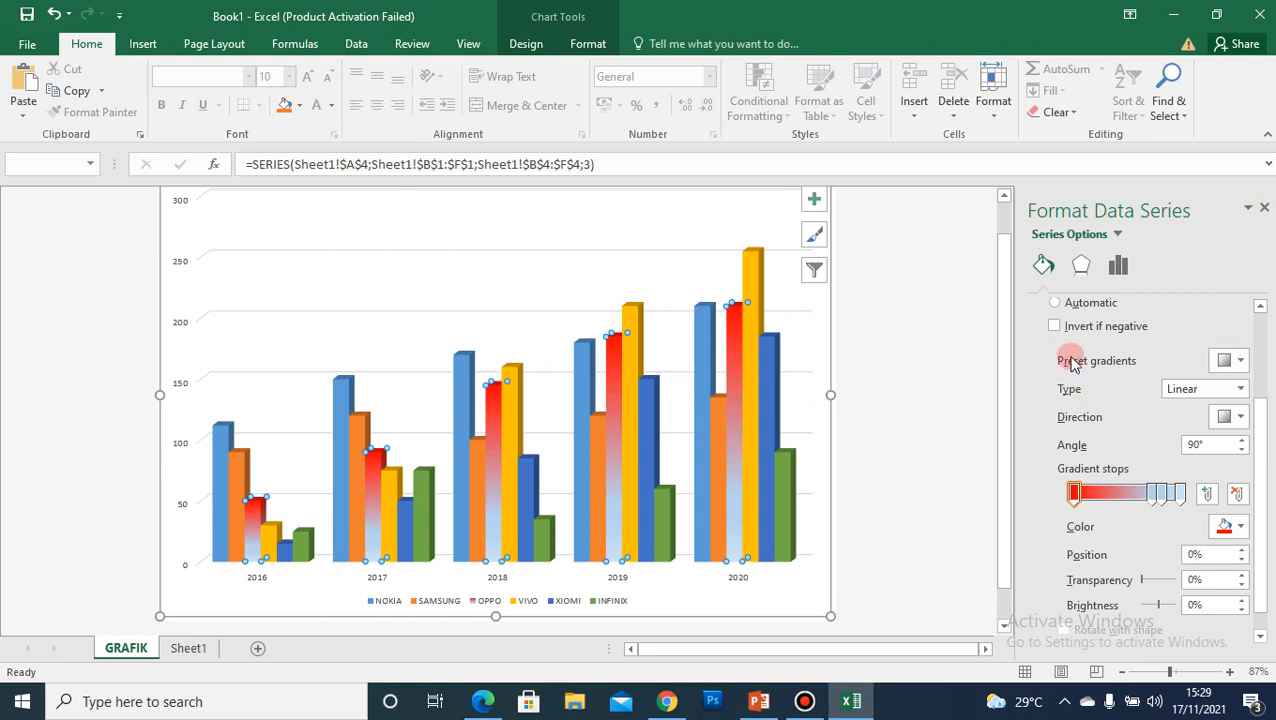
- Try the Radial and Rectangular gradient types on the OPPO columns
{"action": "left_click", "coordinate": [1240, 362]}
{"action": "left_click", "coordinate": [1240, 362]}
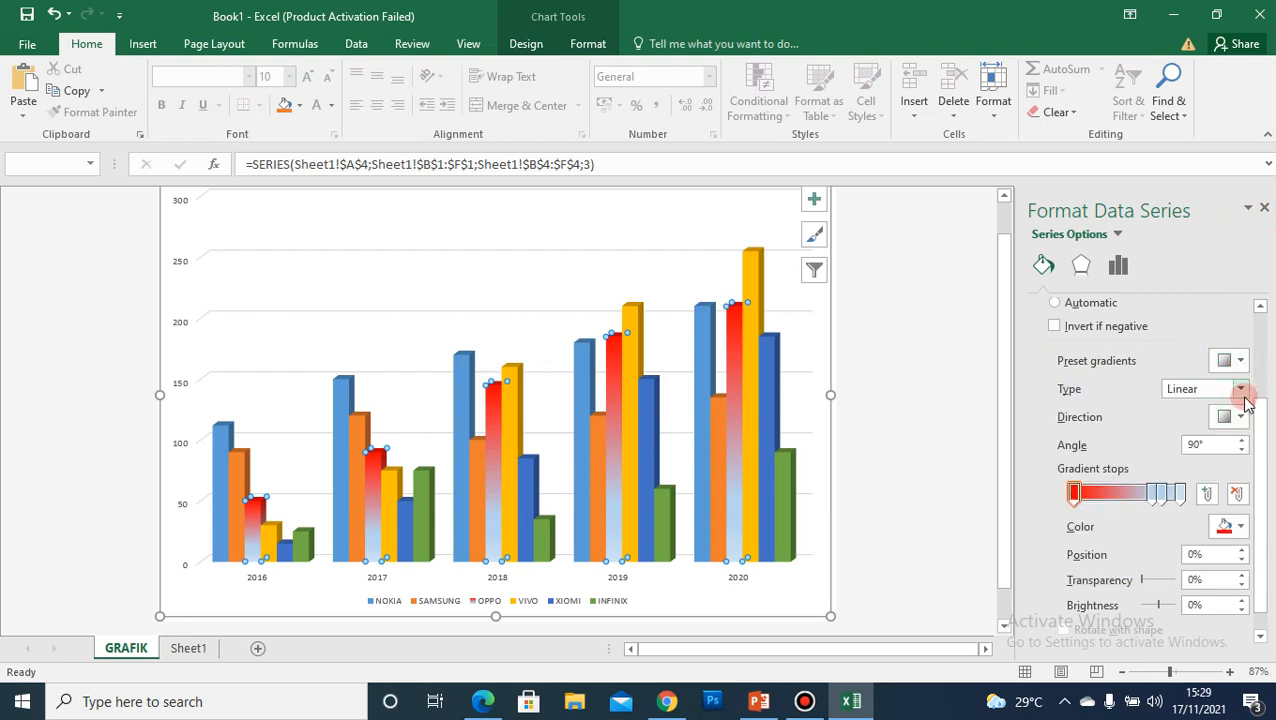
{"action": "left_click", "coordinate": [1240, 391]}
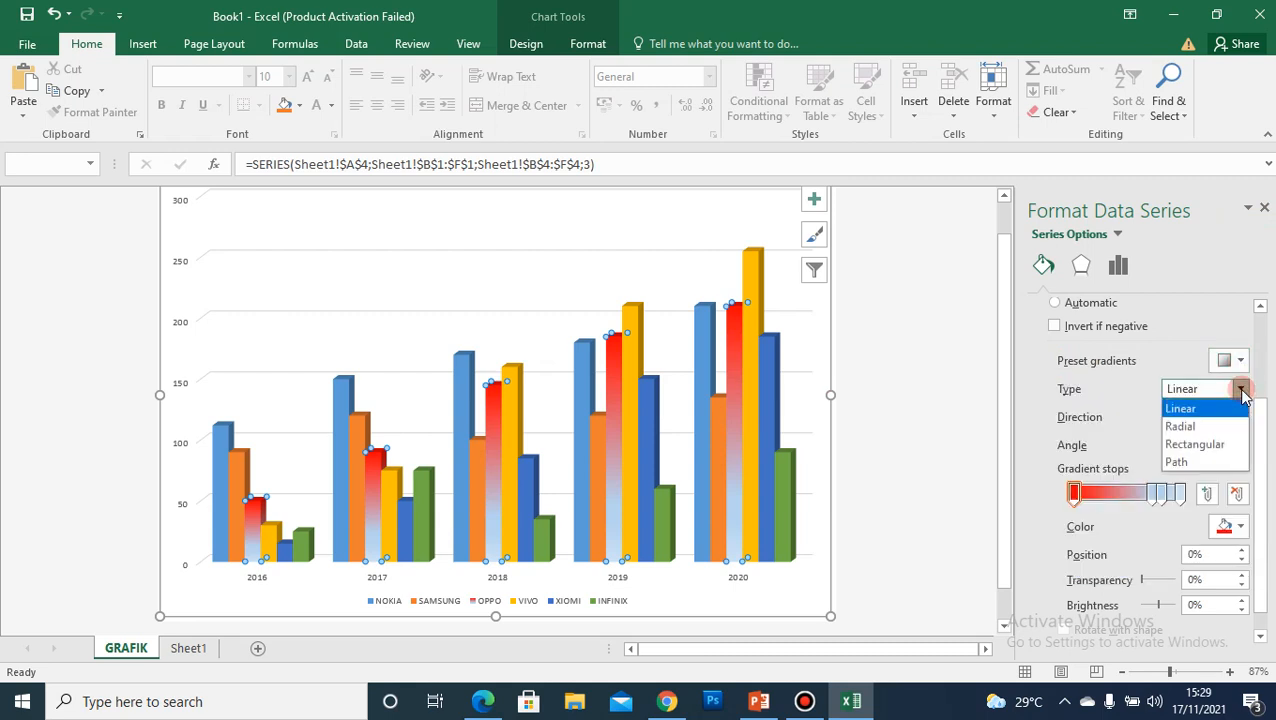
{"action": "left_click", "coordinate": [1206, 438]}
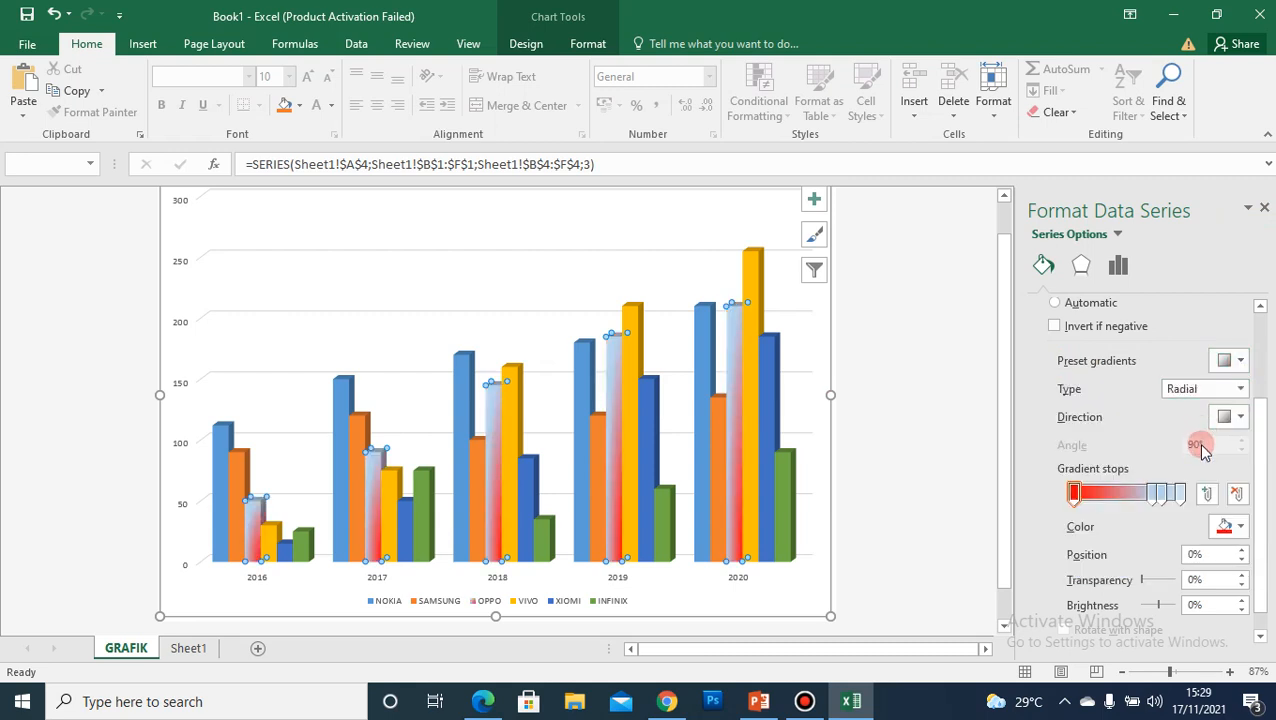
{"action": "left_click", "coordinate": [1240, 388]}
{"action": "left_click", "coordinate": [1188, 441]}
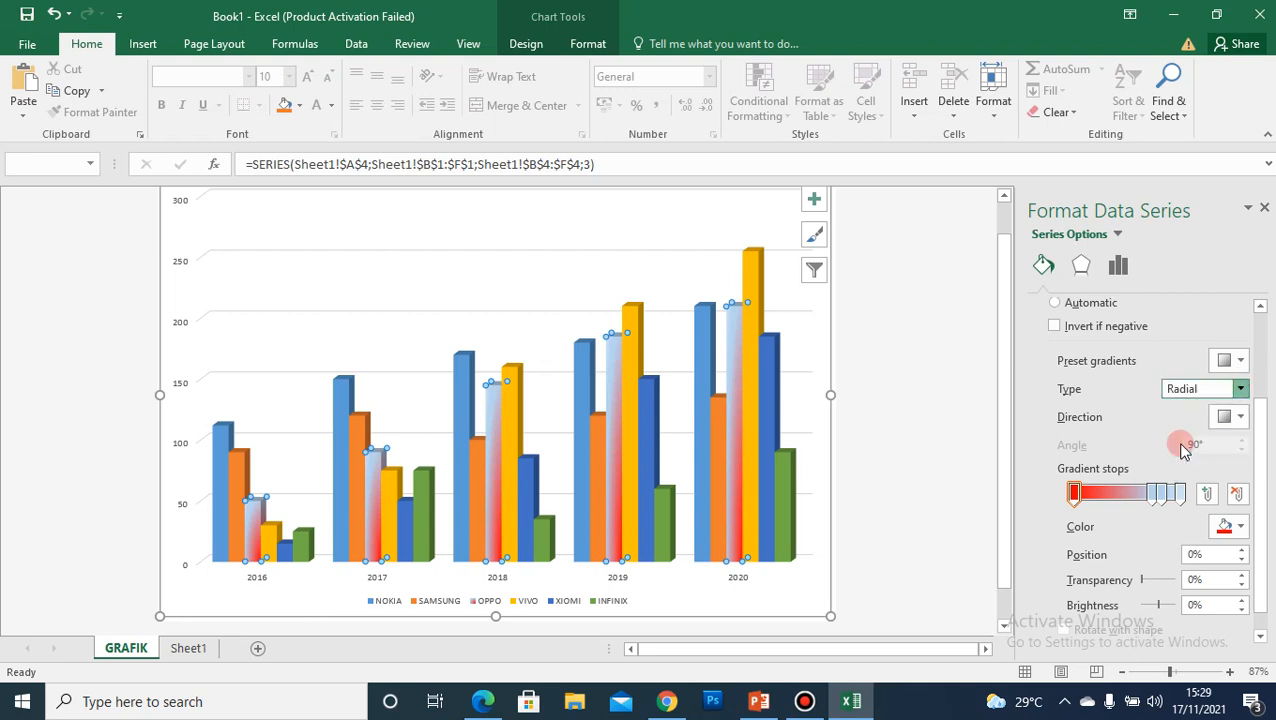
- Set the OPPO columns' gradient type to Linear and move the red gradient stop to the 28% position
{"action": "left_click", "coordinate": [1240, 388]}
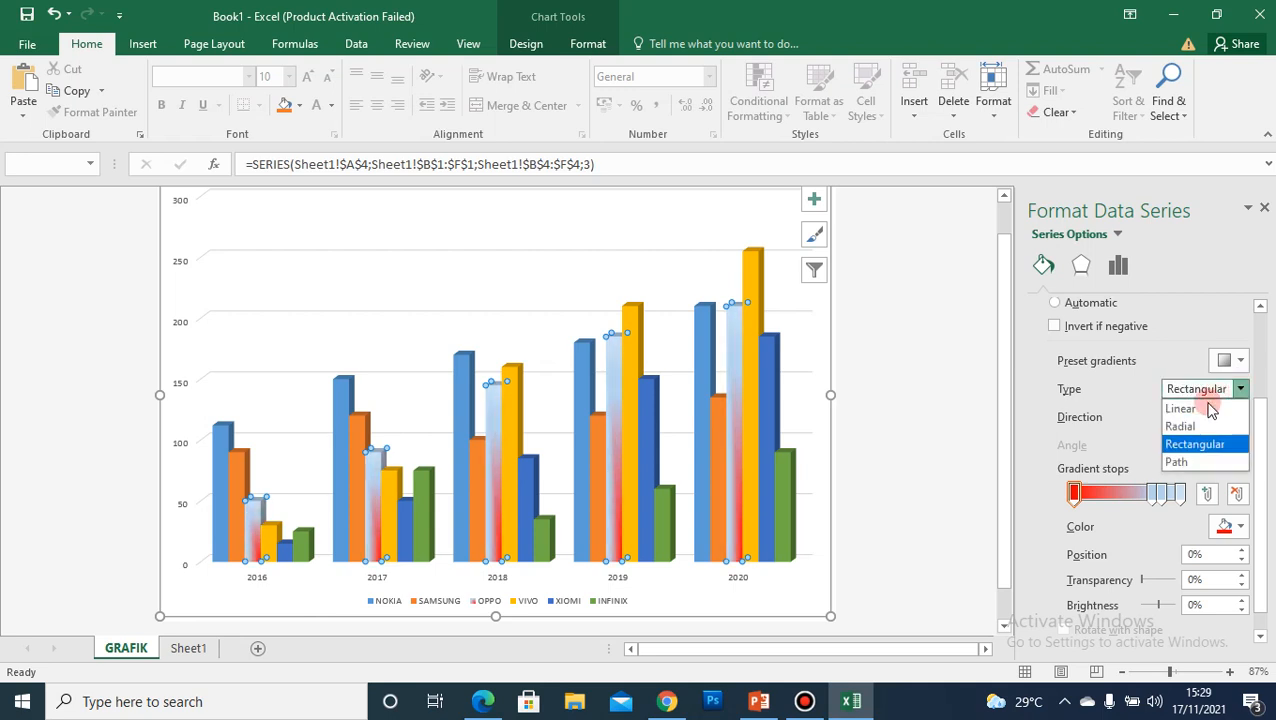
{"action": "left_click", "coordinate": [1185, 410]}
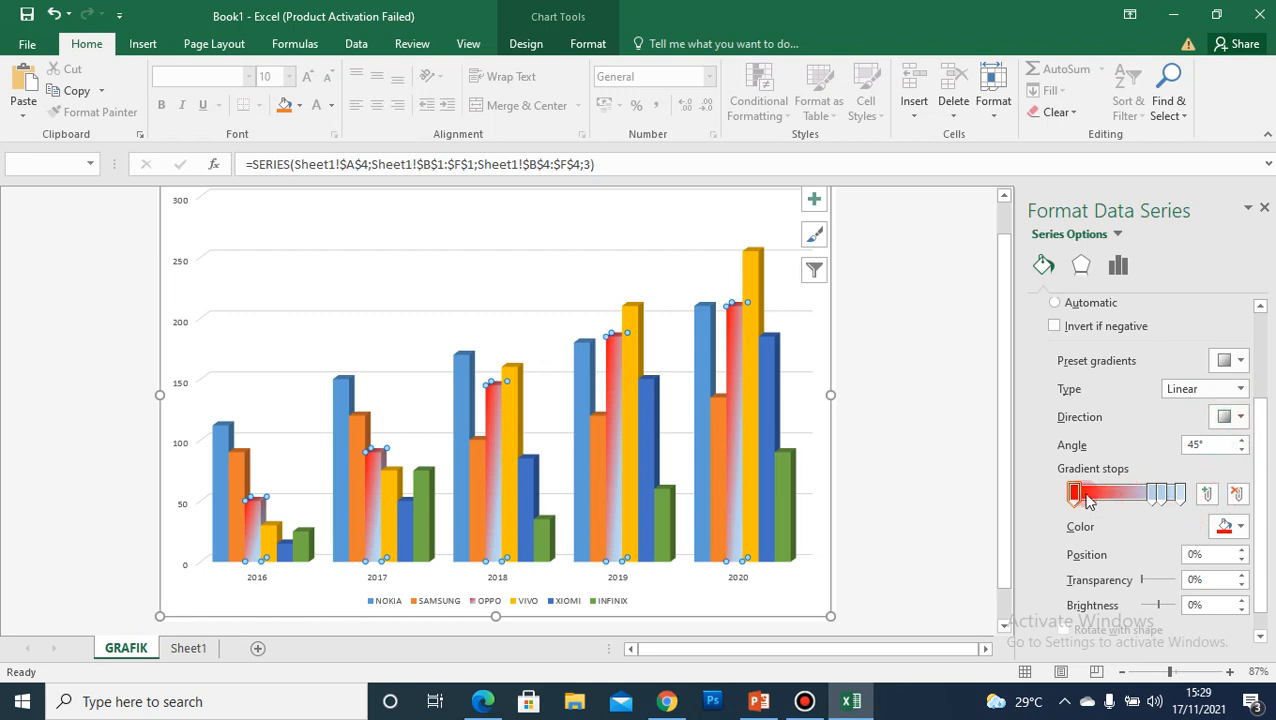
{"action": "left_click_drag", "start_coordinate": [1076, 494], "coordinate": [1108, 496]}
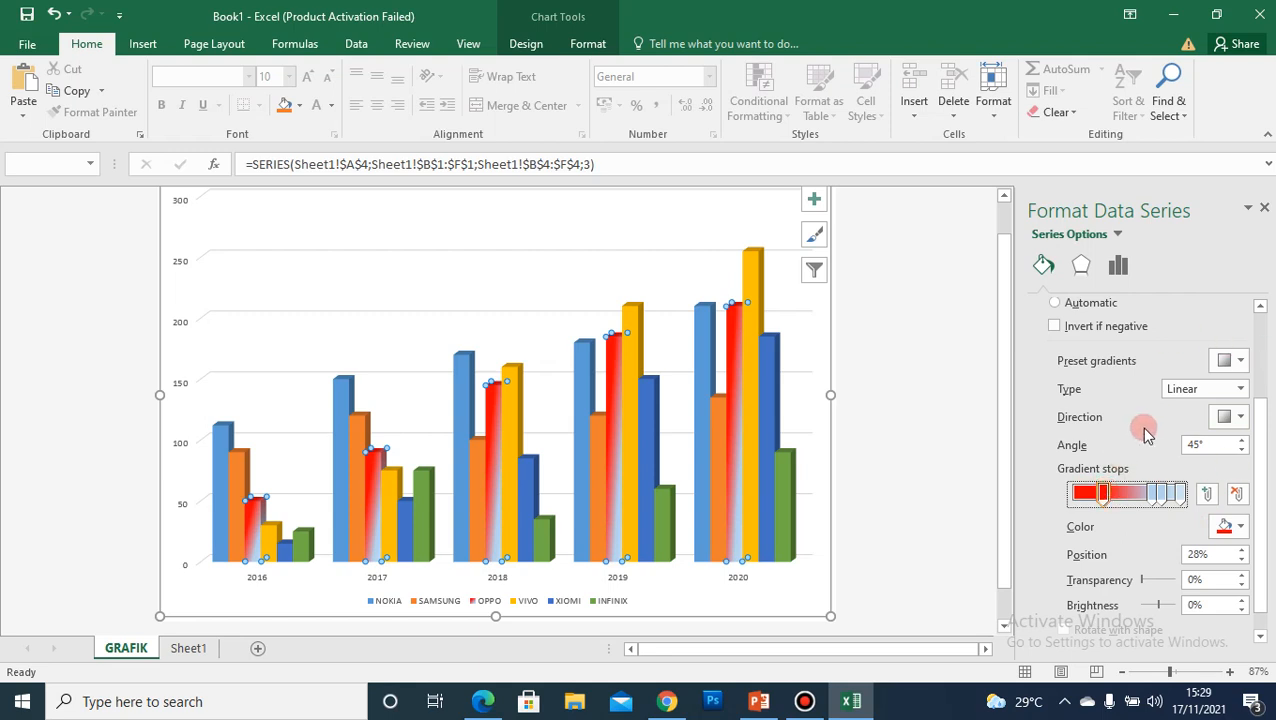
- Fill the VIVO columns with the fossil fish texture, using the picture or texture fill
{"action": "left_click", "coordinate": [758, 268]}
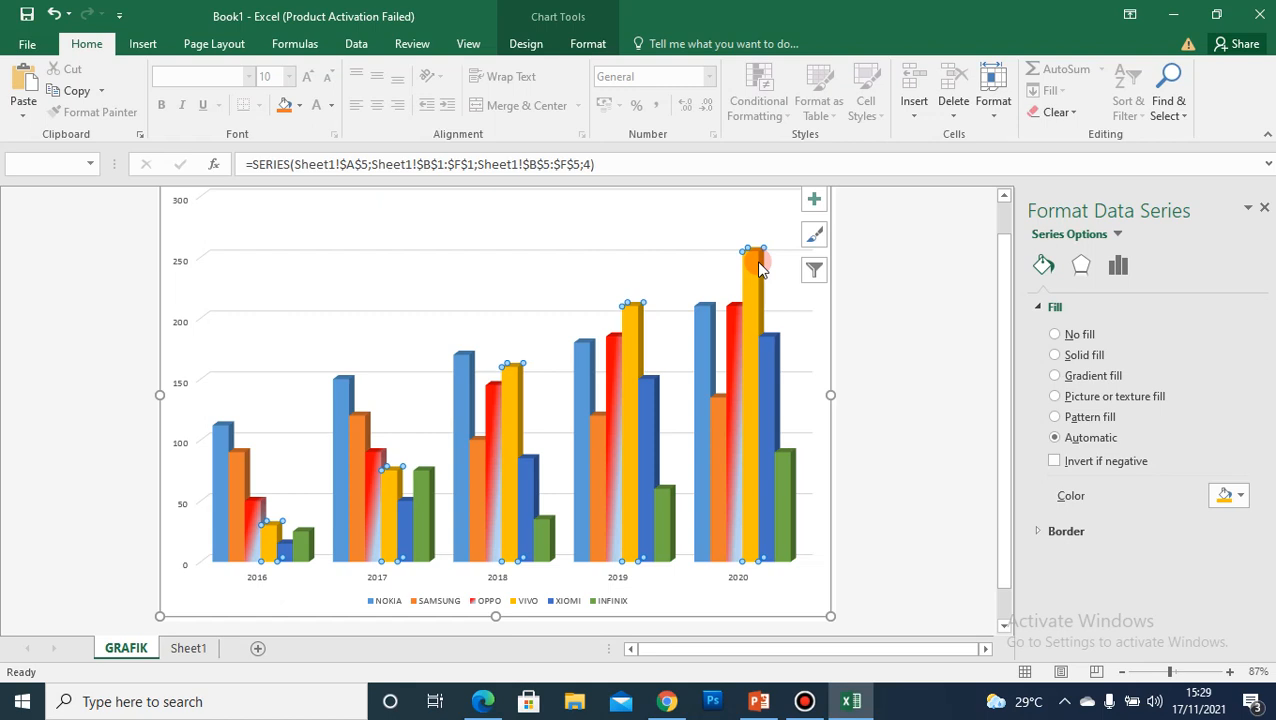
{"action": "right_click", "coordinate": [759, 268]}
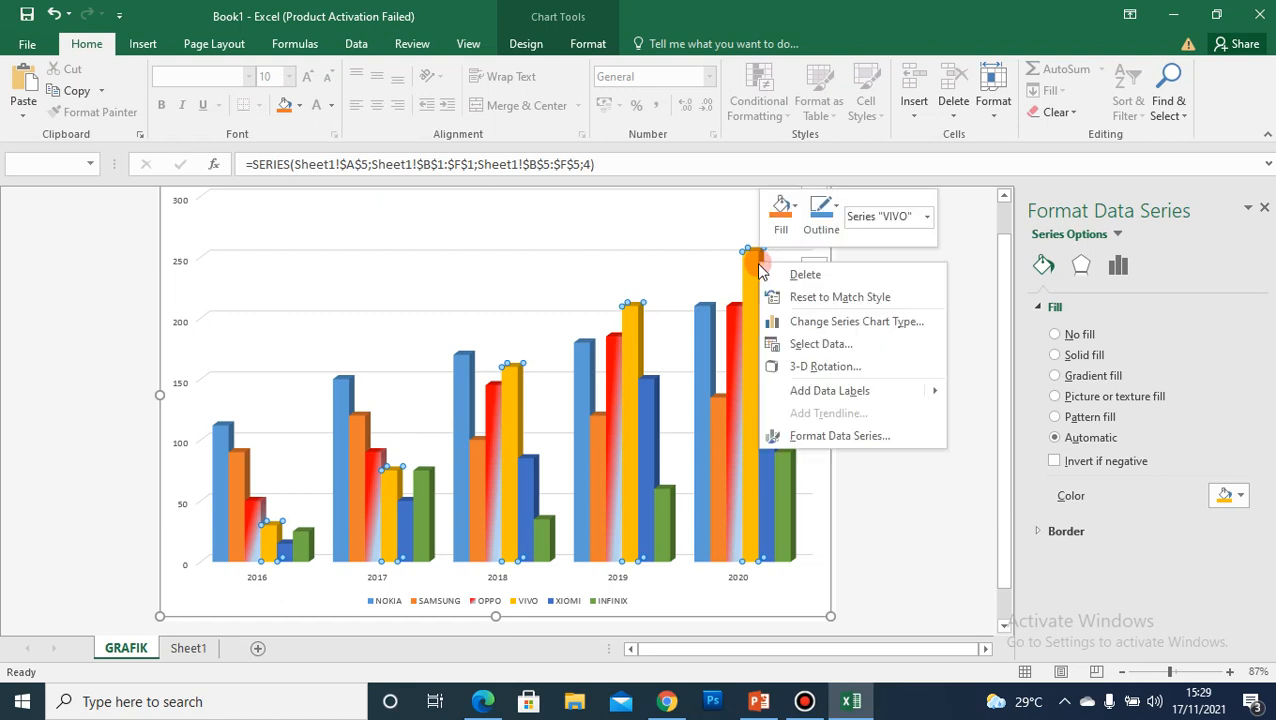
{"action": "left_click", "coordinate": [874, 440]}
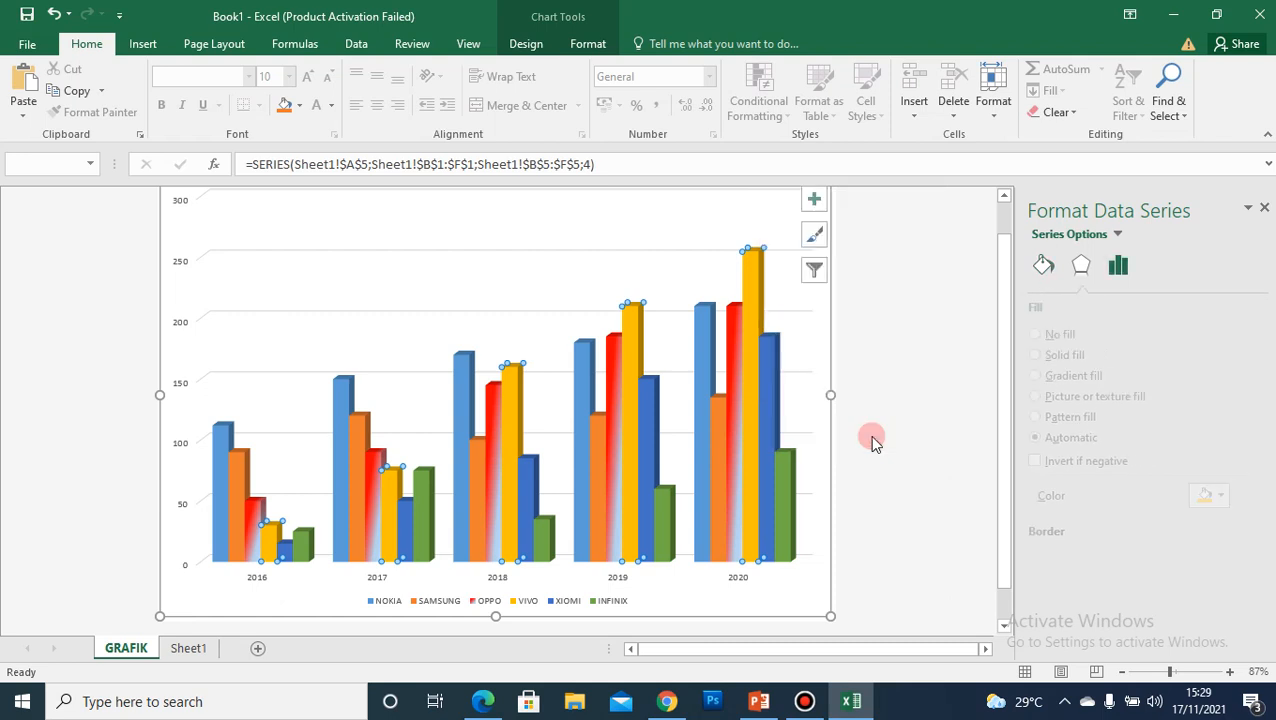
{"action": "left_click", "coordinate": [1036, 262]}
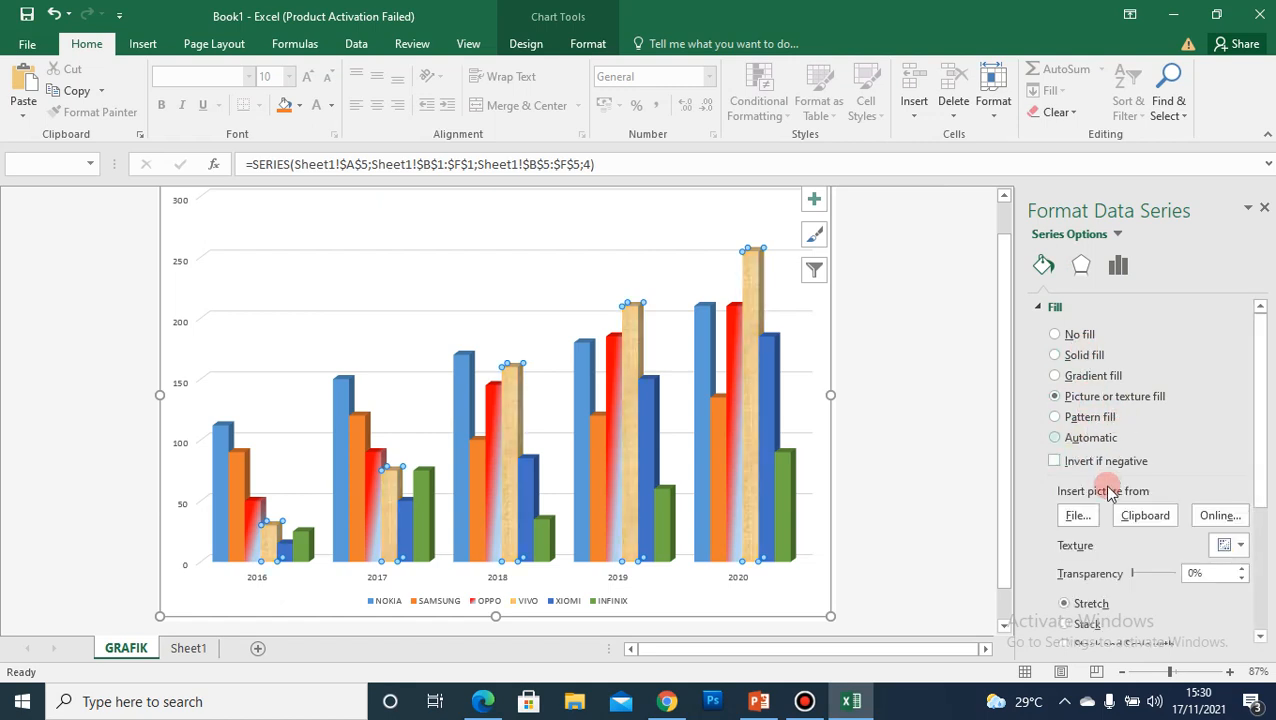
{"action": "scroll", "coordinate": [1105, 488], "scroll_direction": "down", "scroll_amount": 2}
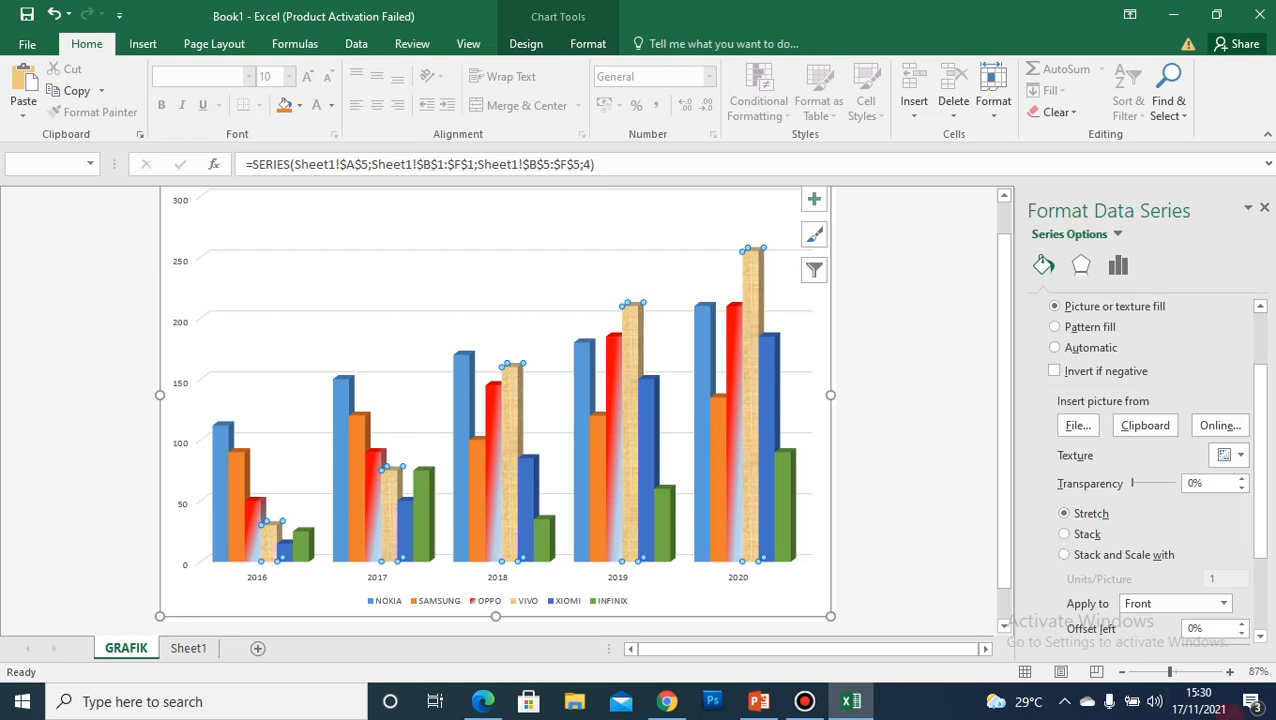
{"action": "left_click", "coordinate": [1240, 458]}
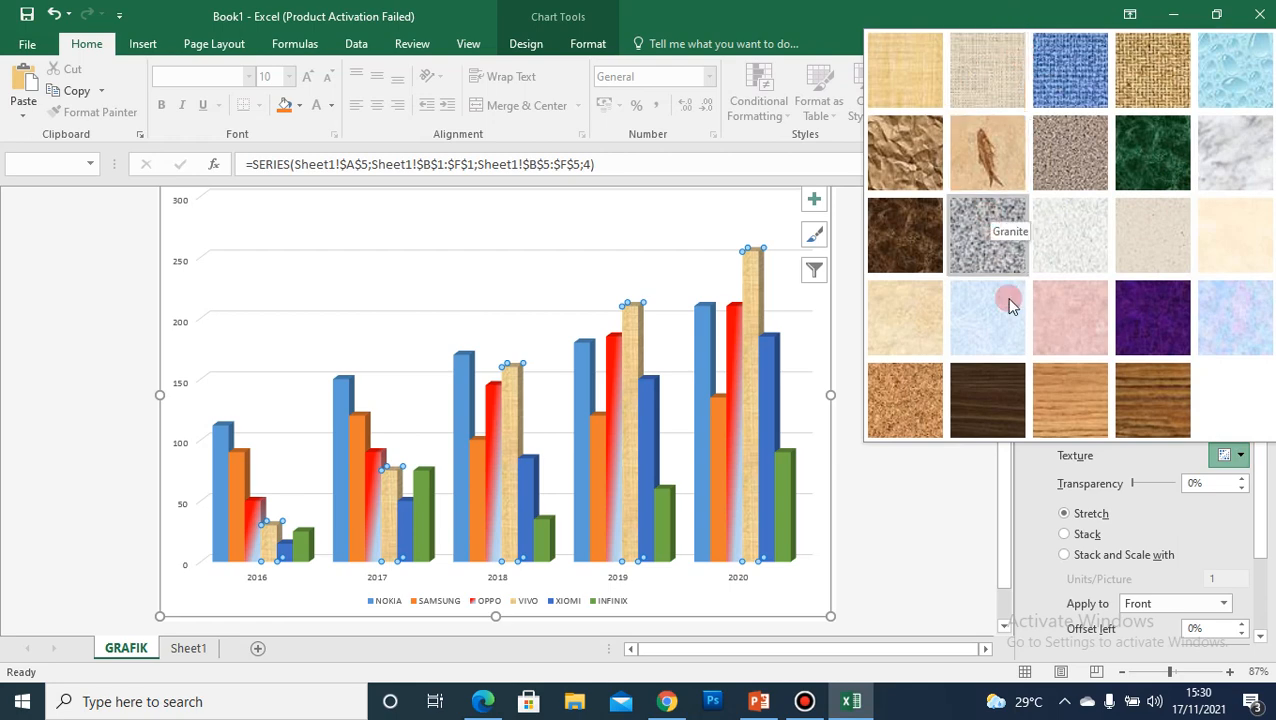
{"action": "left_click", "coordinate": [980, 152]}
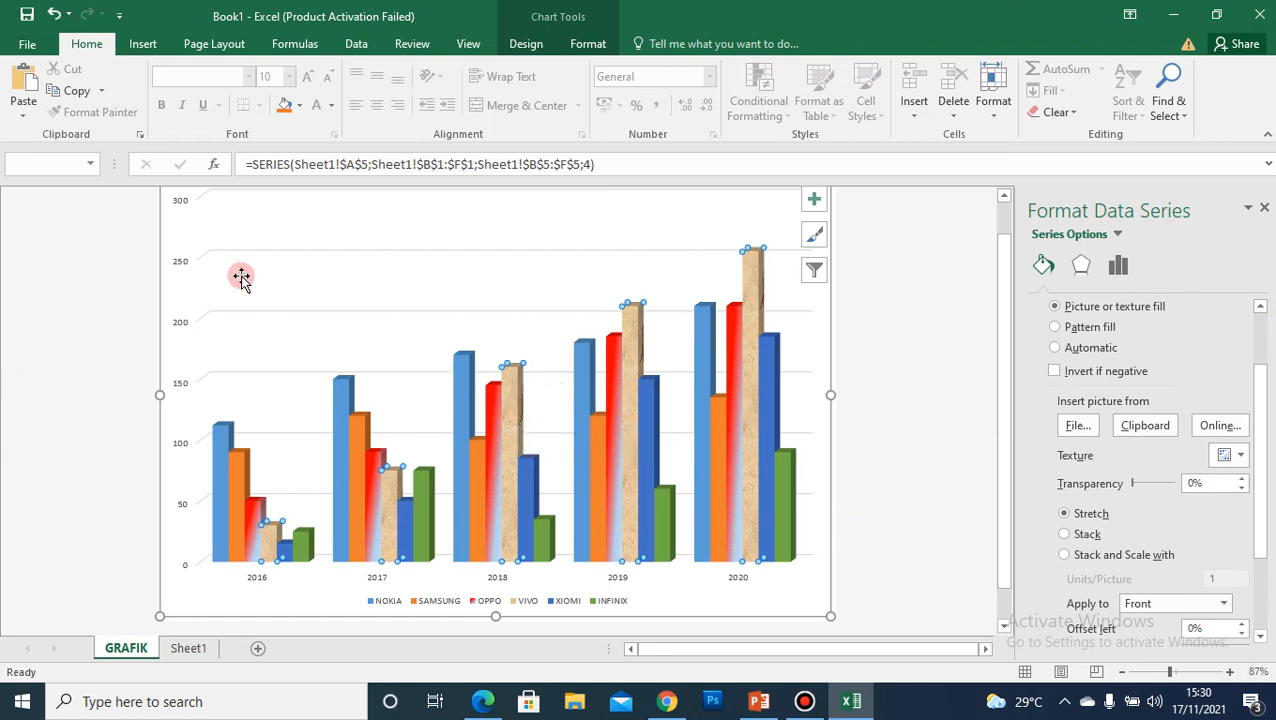
{"action": "left_click", "coordinate": [917, 293]}
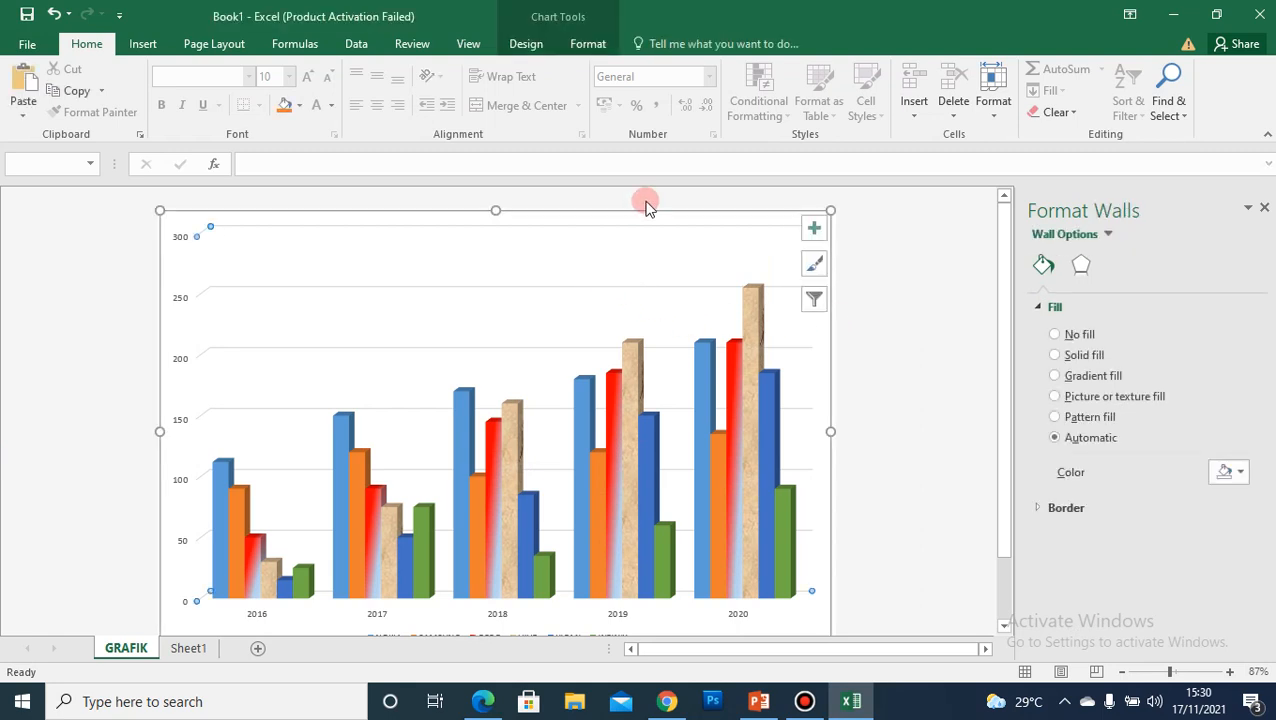
{"action": "left_click", "coordinate": [598, 46]}
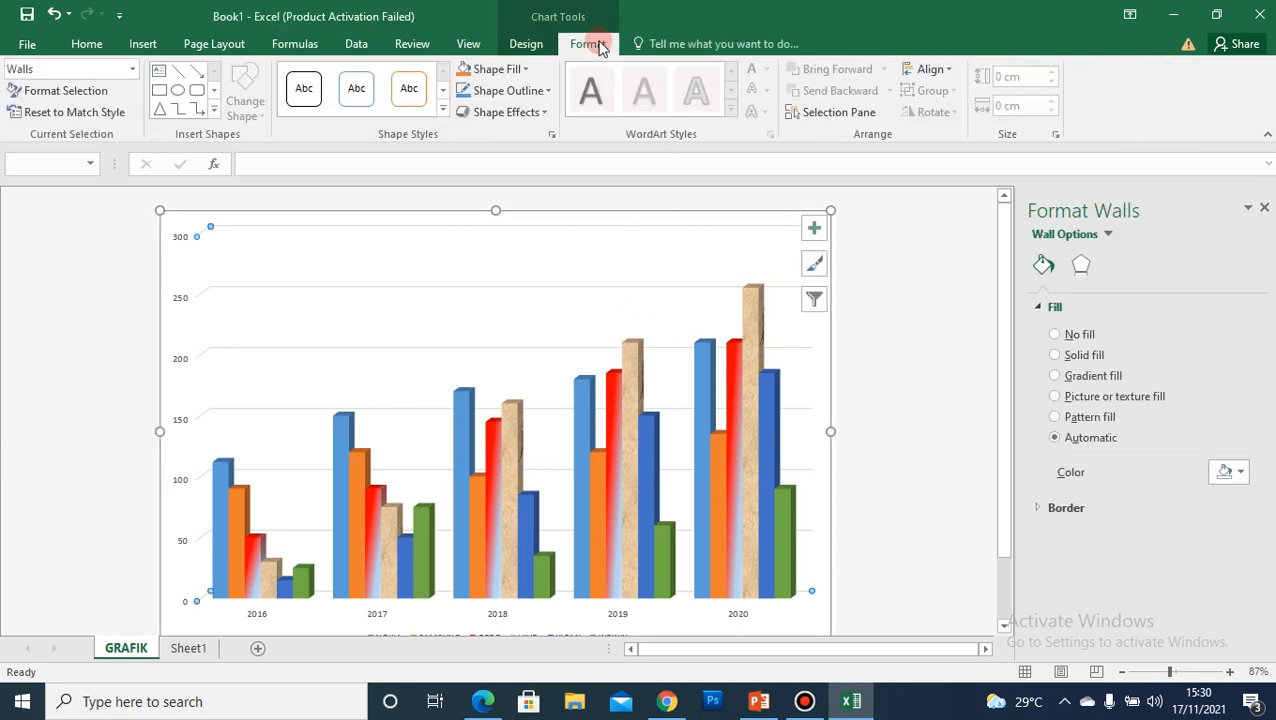
{"action": "left_click", "coordinate": [514, 44]}
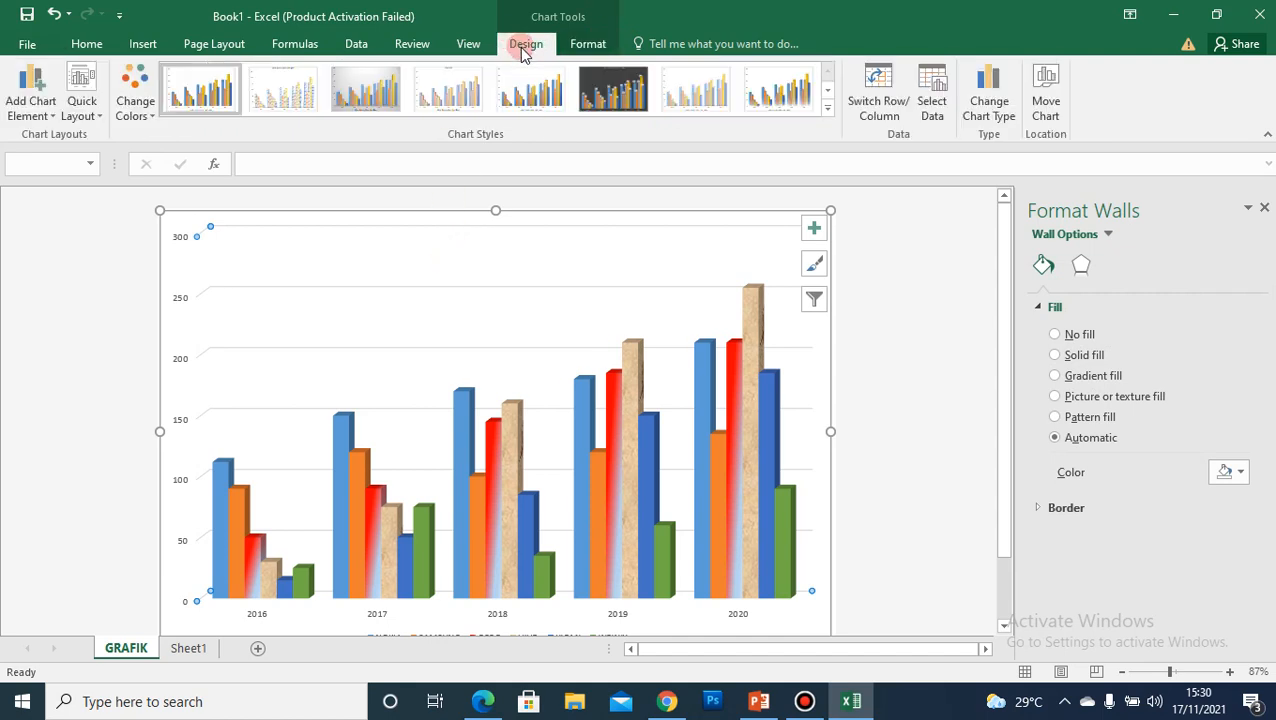
{"action": "left_click", "coordinate": [142, 43]}
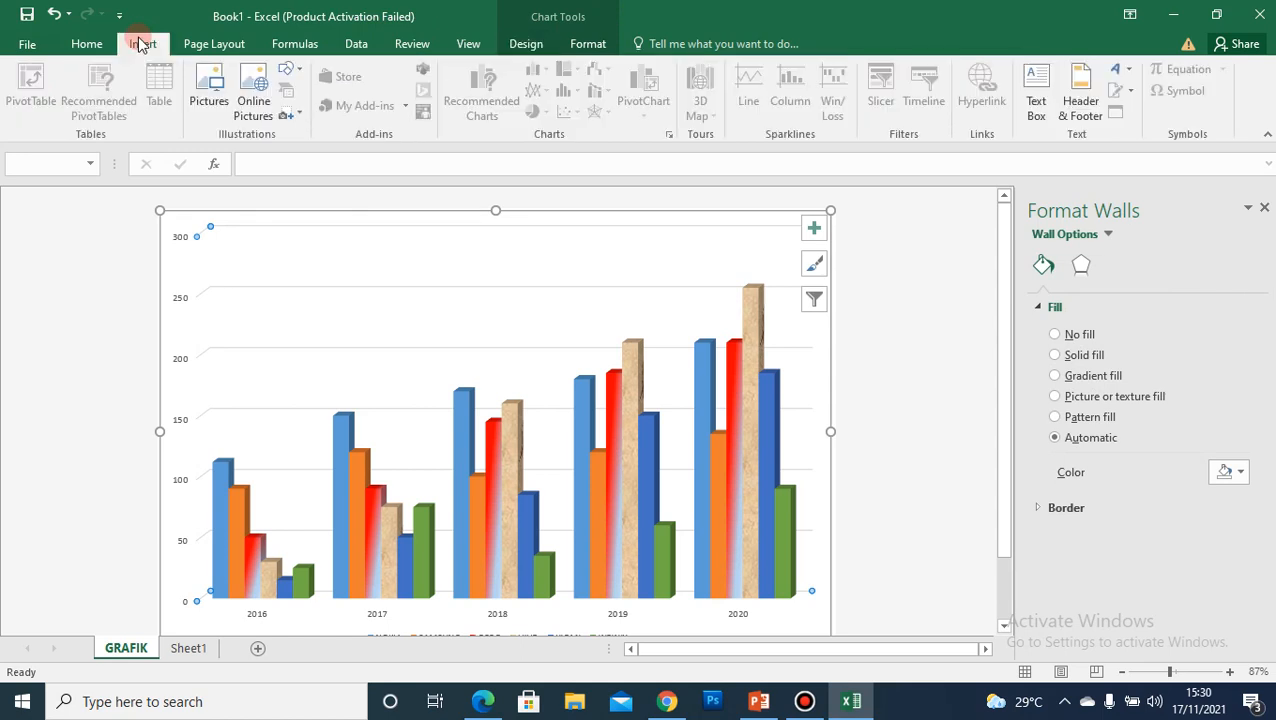
{"action": "left_click", "coordinate": [880, 290]}
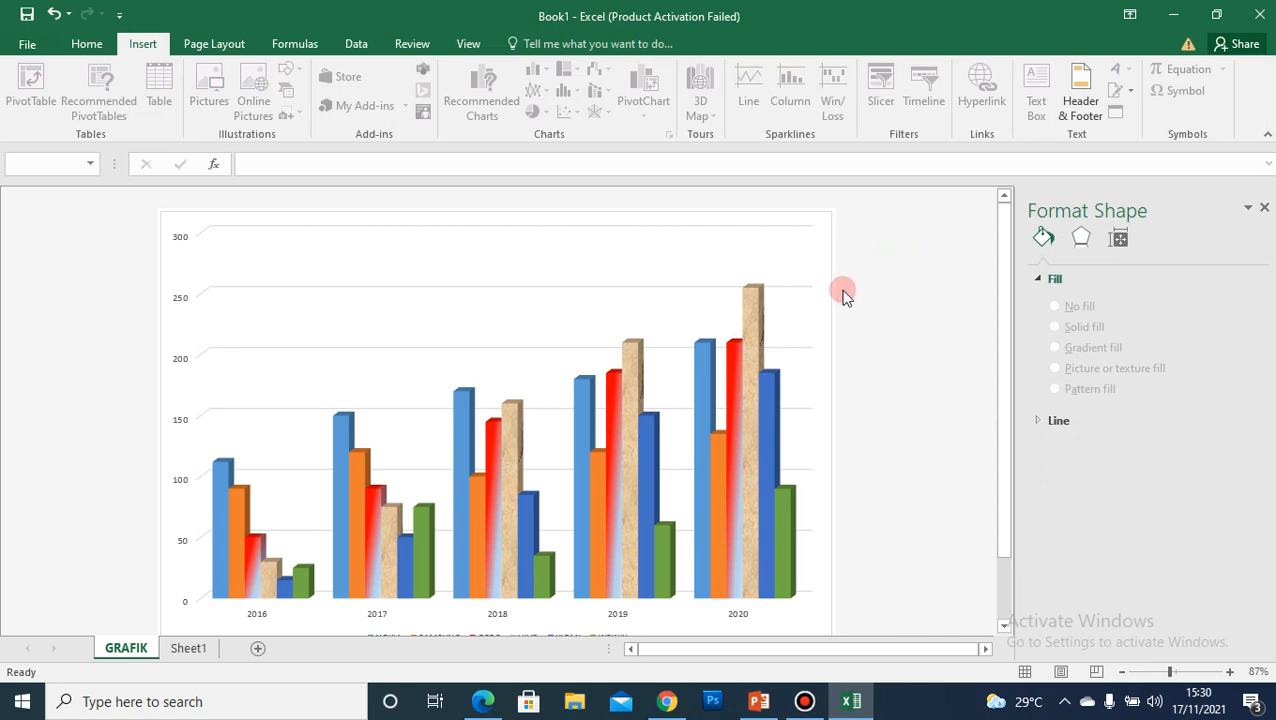
{"action": "right_click", "coordinate": [816, 269]}
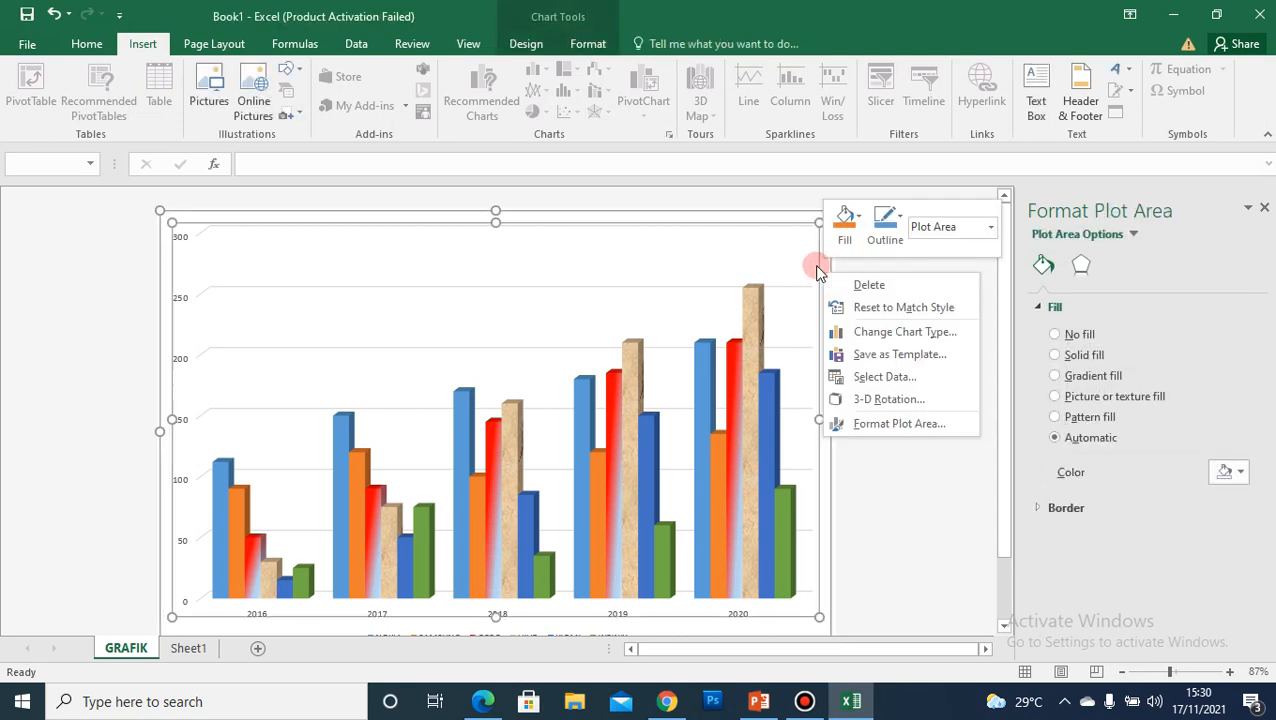
{"action": "left_click", "coordinate": [883, 421]}
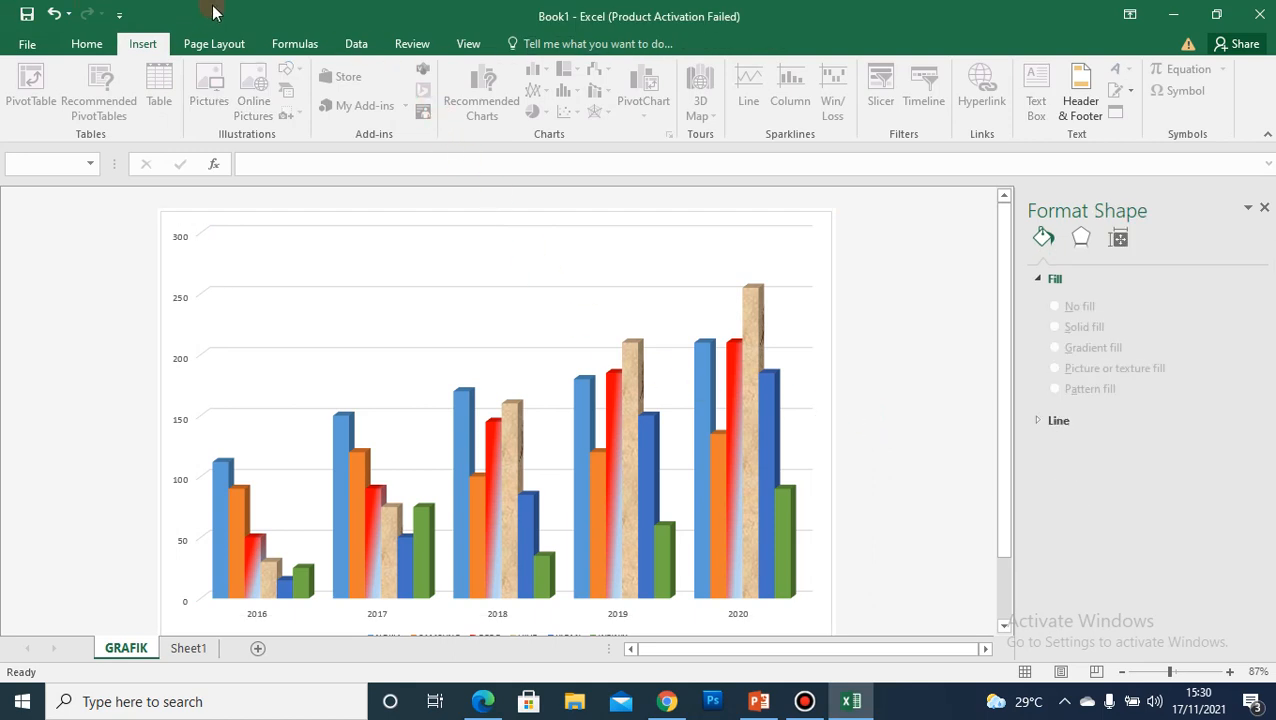
{"action": "left_click", "coordinate": [258, 260]}
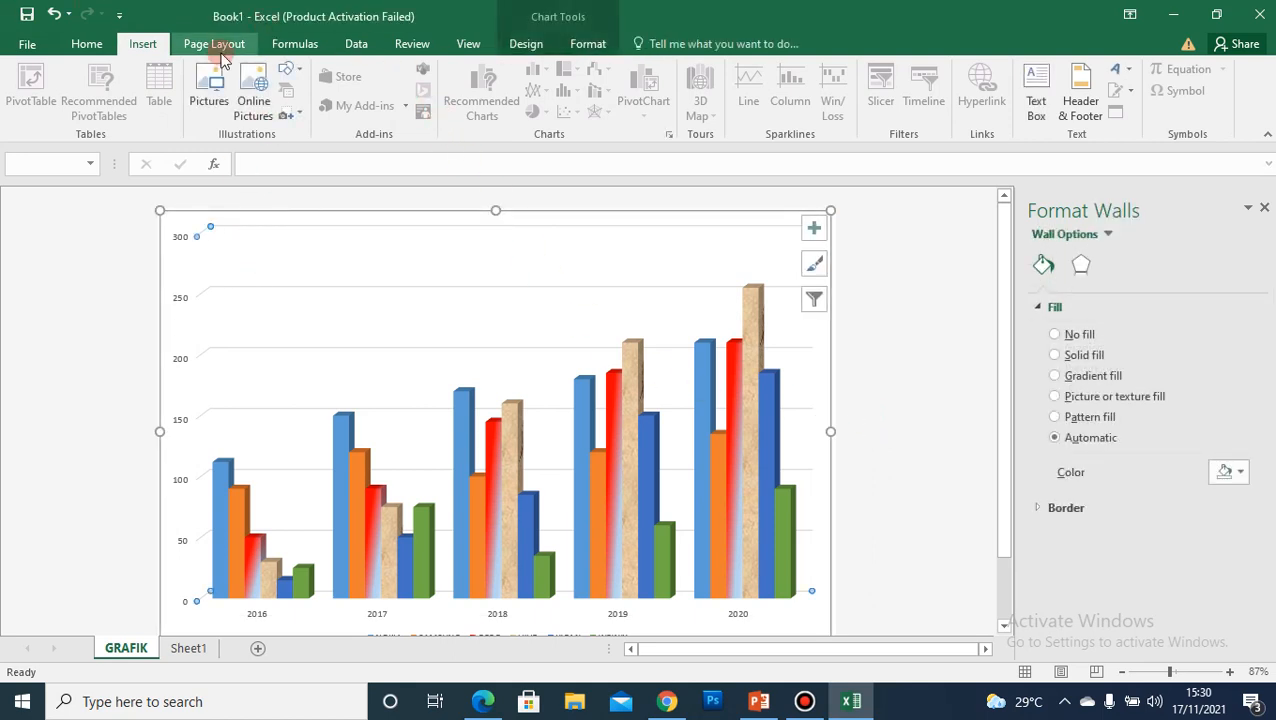
{"action": "left_click", "coordinate": [233, 43]}
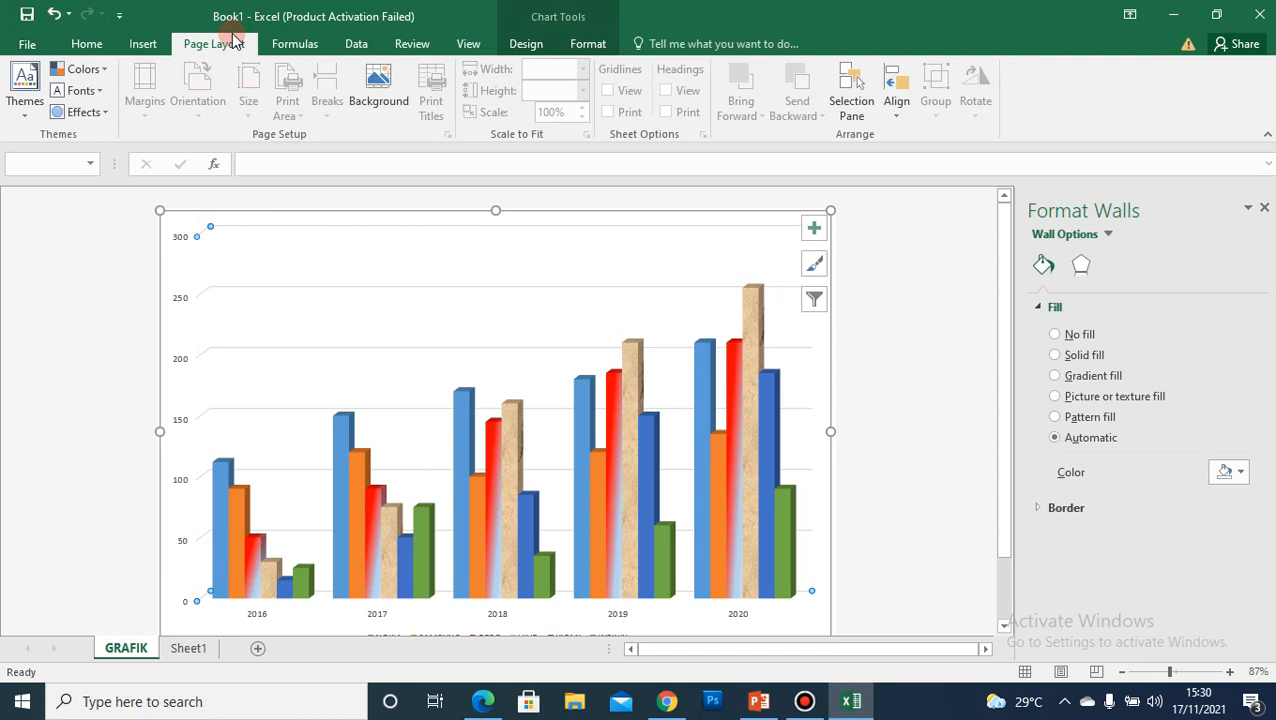
{"action": "left_click", "coordinate": [295, 43]}
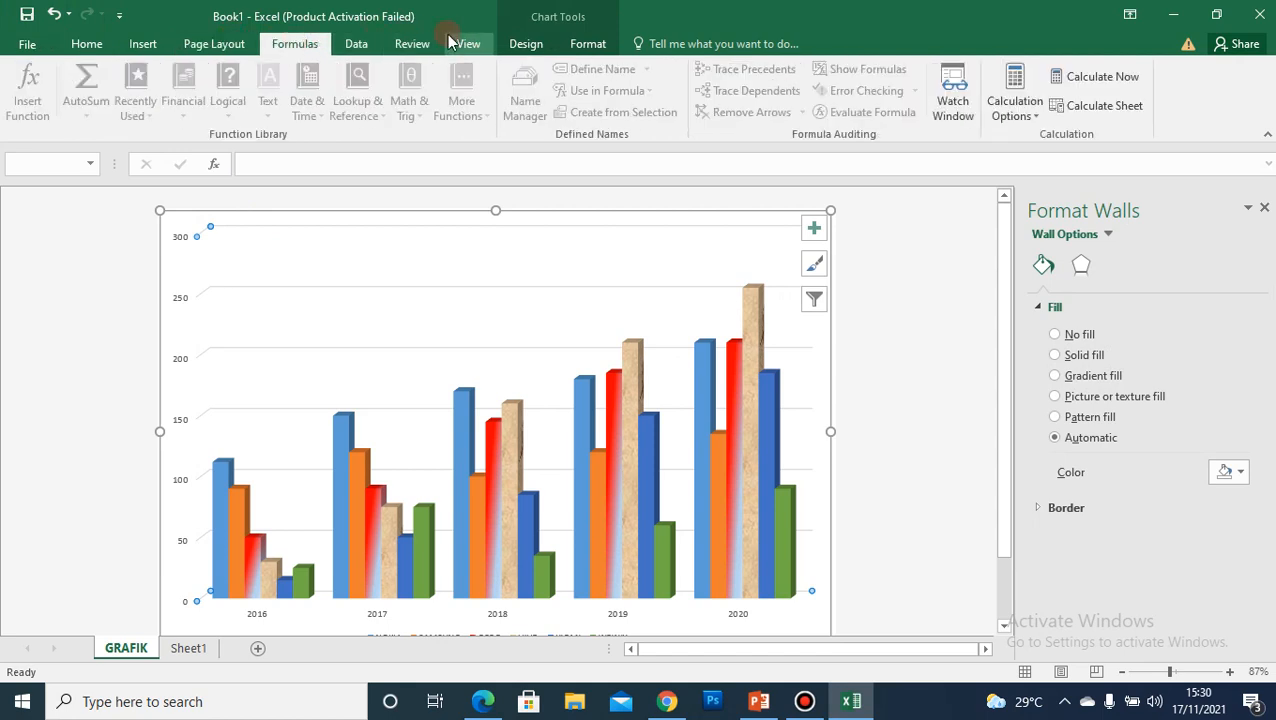
{"action": "left_click", "coordinate": [458, 43]}
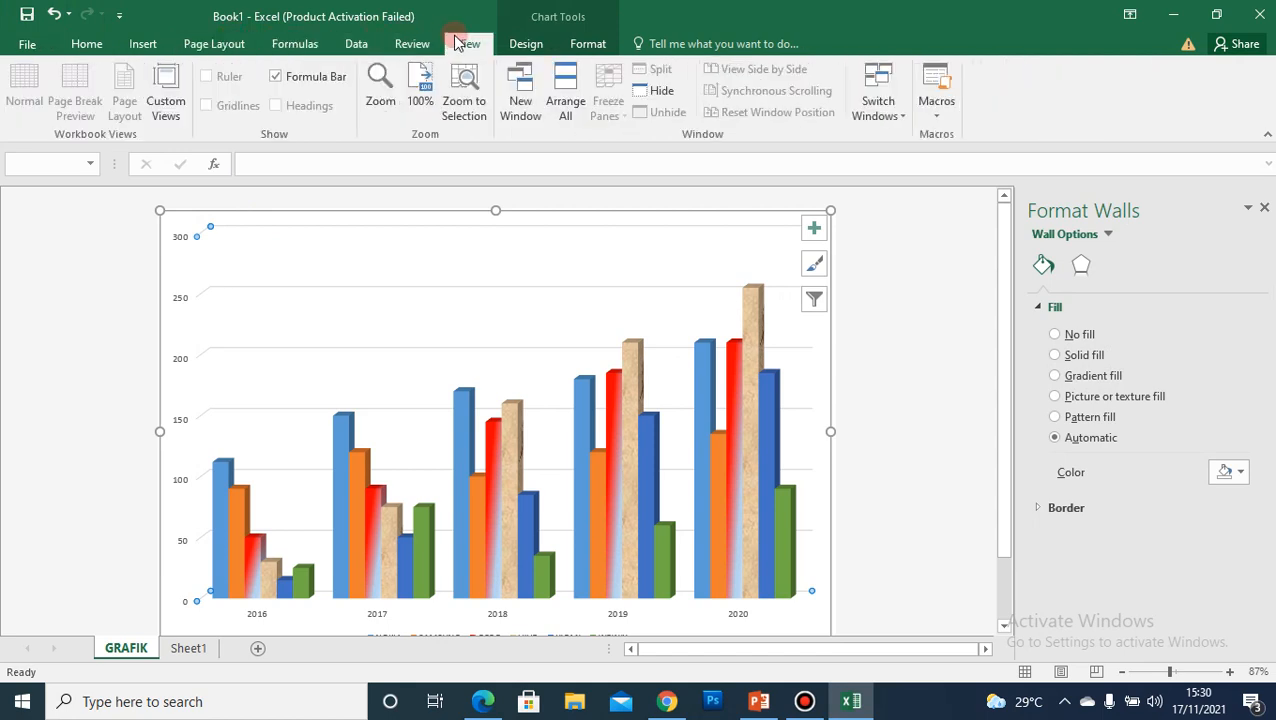
{"action": "left_click", "coordinate": [585, 44]}
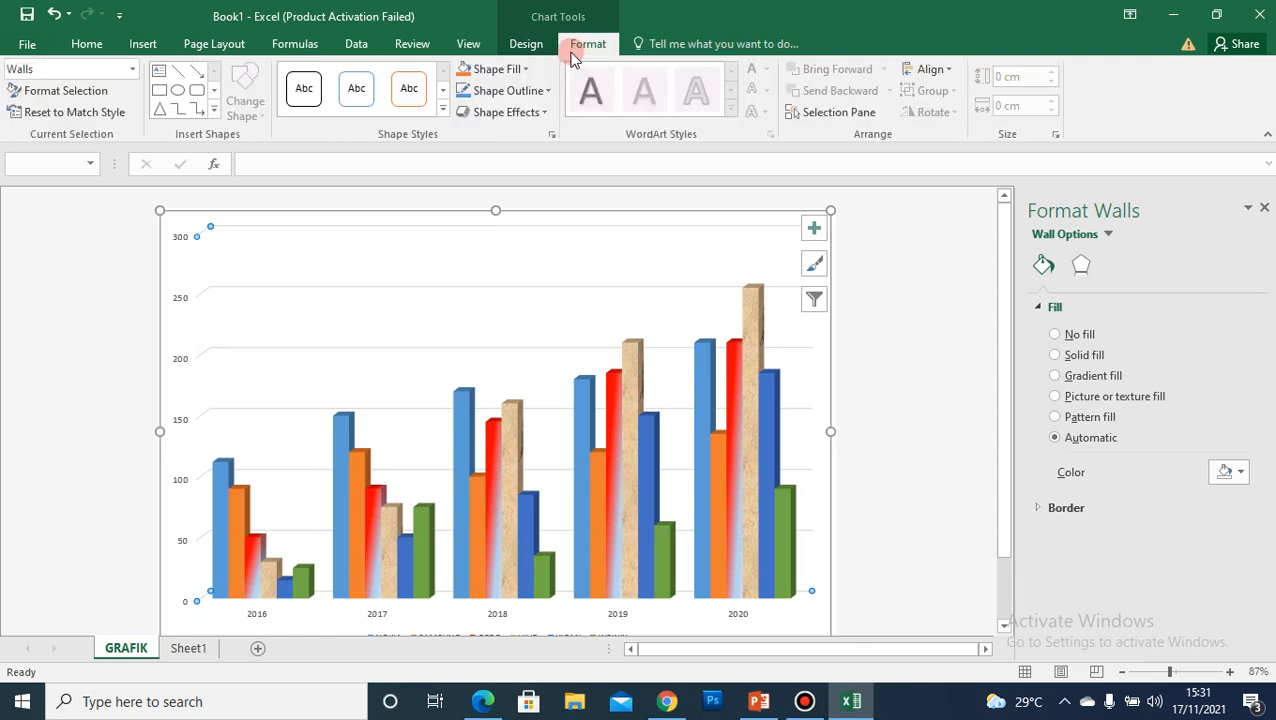
{"action": "left_click", "coordinate": [512, 46]}
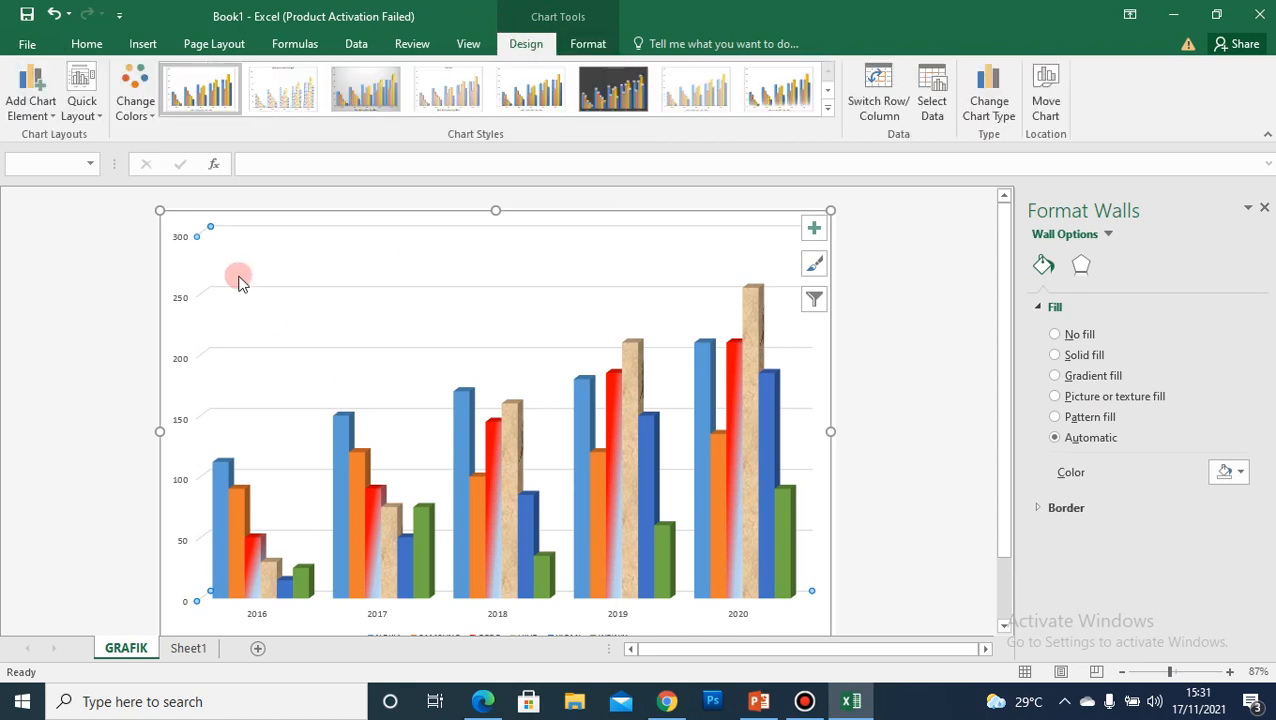
{"action": "left_click", "coordinate": [68, 268]}
{"action": "scroll", "coordinate": [480, 290], "scroll_direction": "down", "scroll_amount": 2}
{"action": "scroll", "coordinate": [520, 305], "scroll_direction": "up", "scroll_amount": 1}
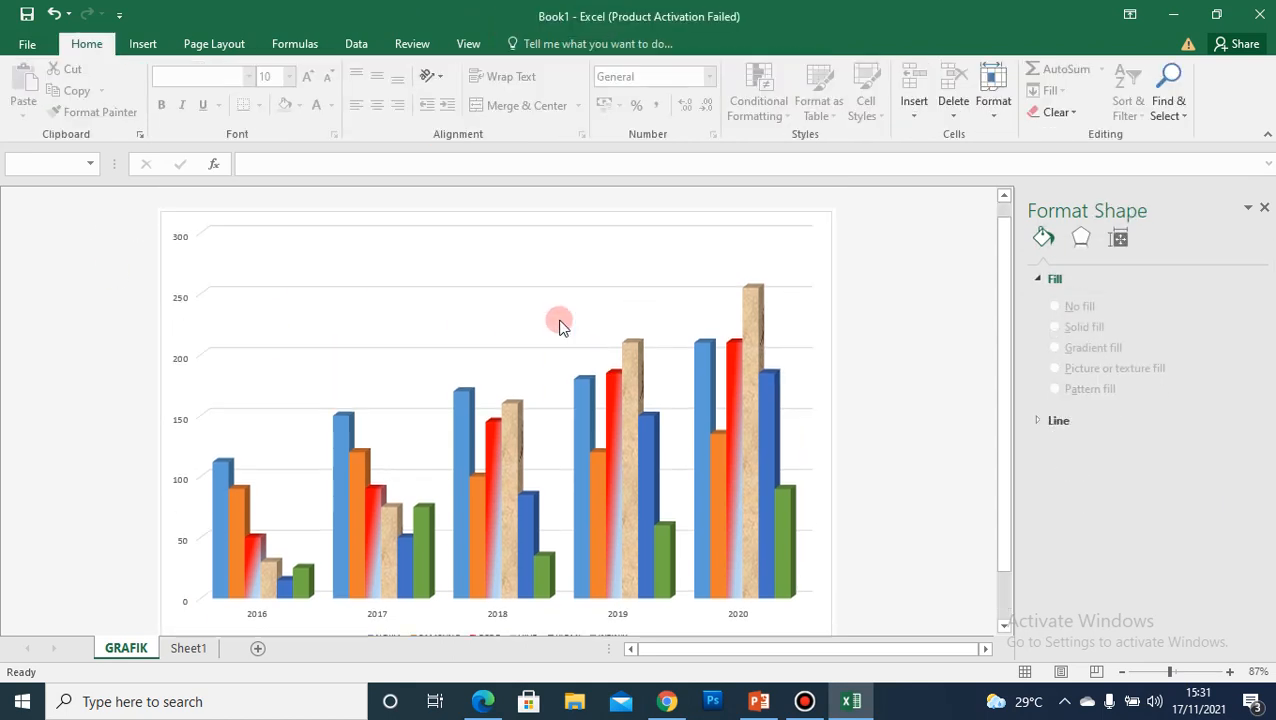
{"action": "scroll", "coordinate": [572, 335], "scroll_direction": "down", "scroll_amount": 1}
{"action": "scroll", "coordinate": [564, 349], "scroll_direction": "up", "scroll_amount": 1}
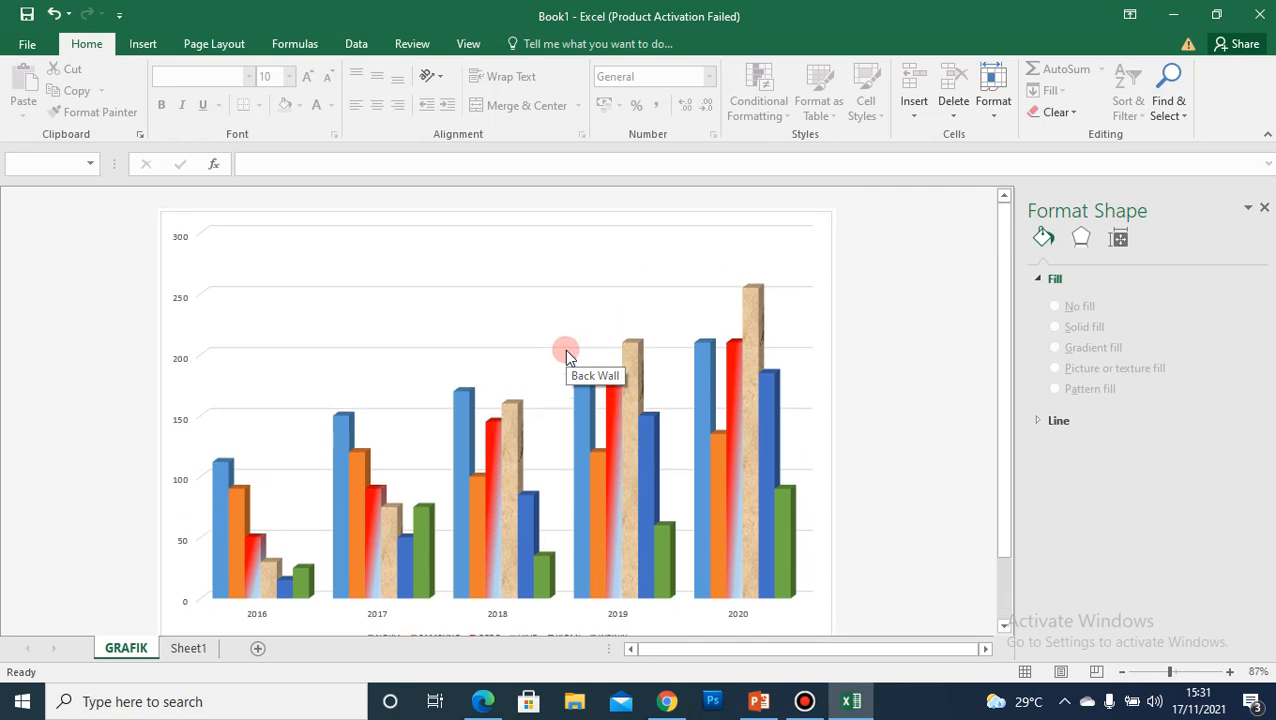
- Open the formatting options of the chart's plot area and switch its fill to a solid fill
{"action": "right_click", "coordinate": [637, 228]}
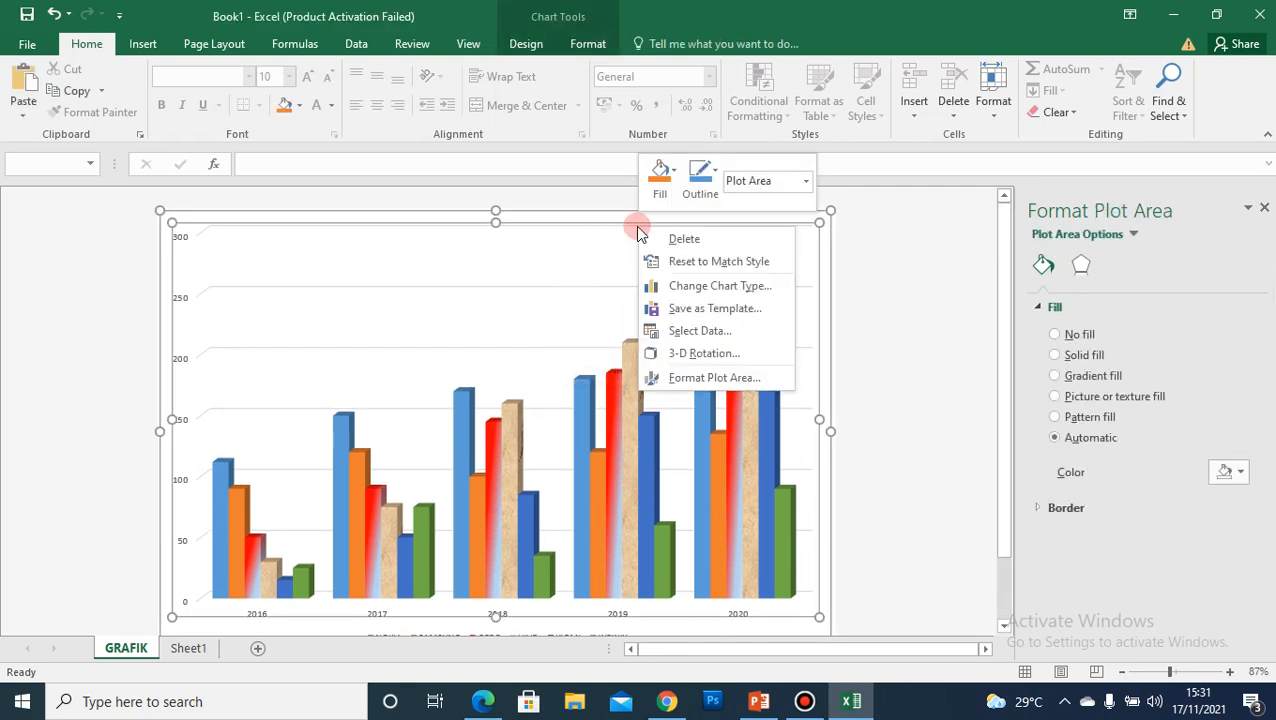
{"action": "left_click", "coordinate": [782, 377]}
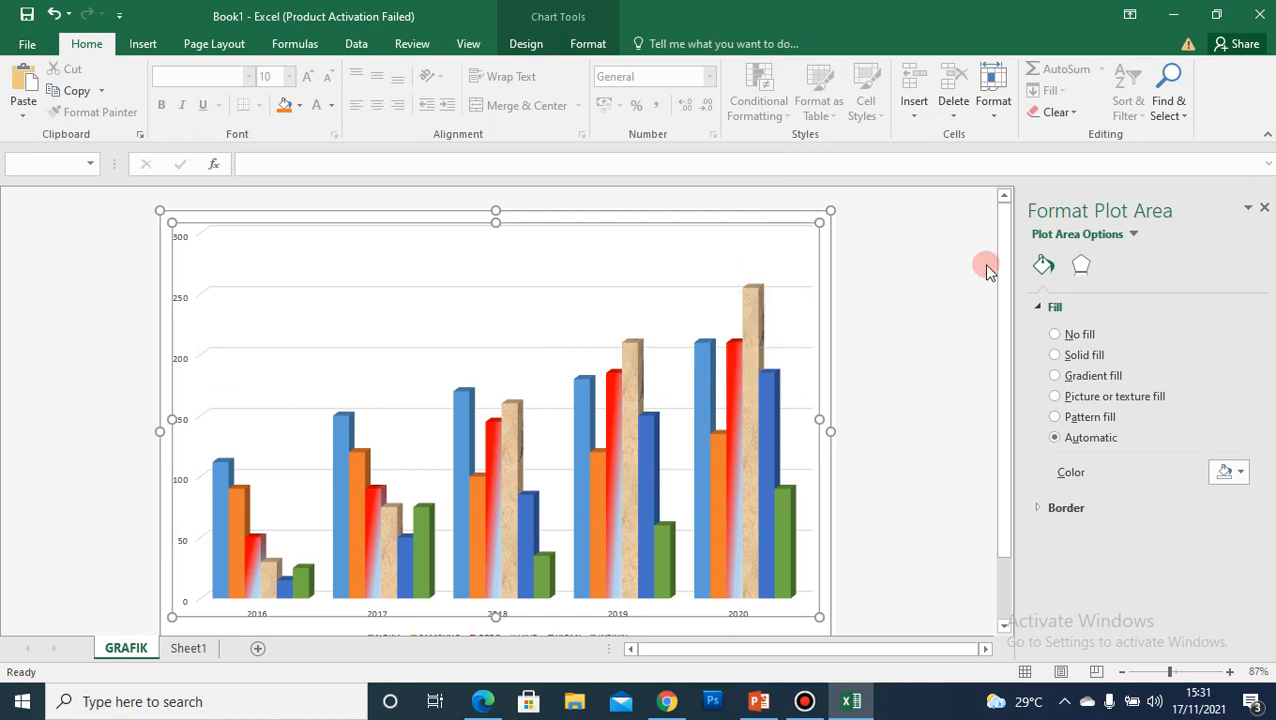
{"action": "scroll", "coordinate": [924, 313], "scroll_direction": "down", "scroll_amount": 1}
{"action": "left_click", "coordinate": [820, 566]}
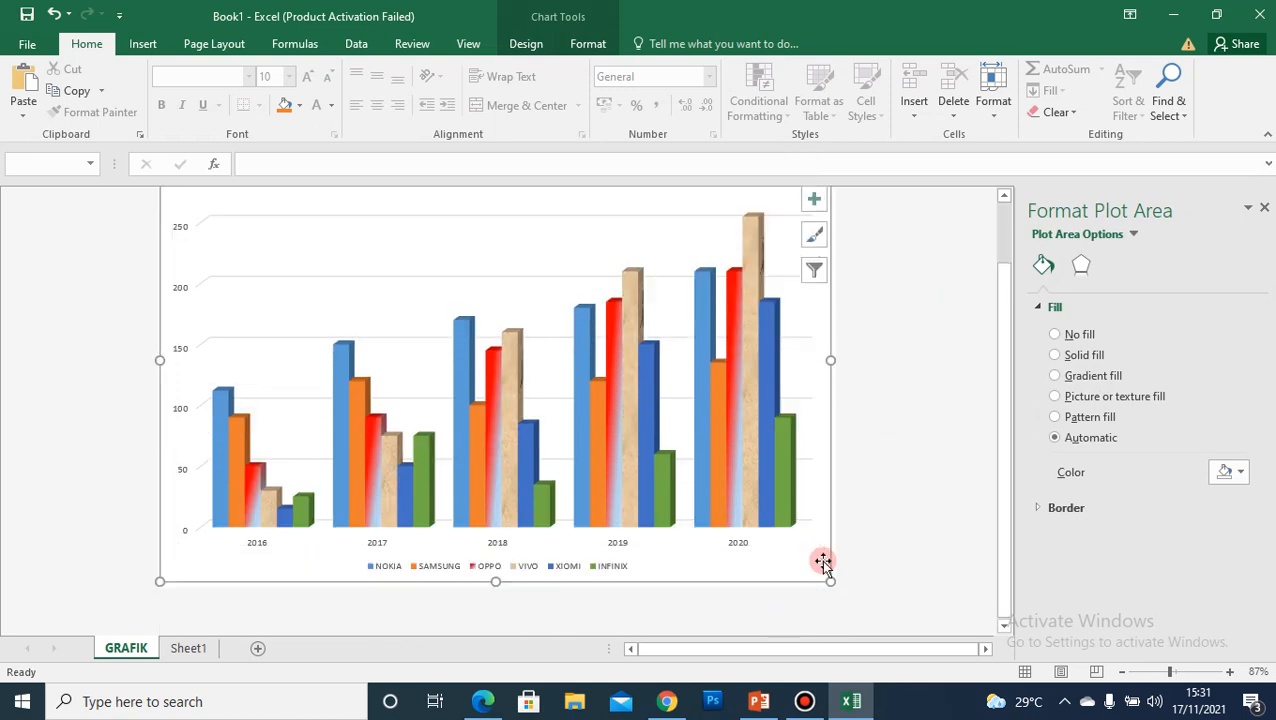
{"action": "left_click", "coordinate": [809, 535]}
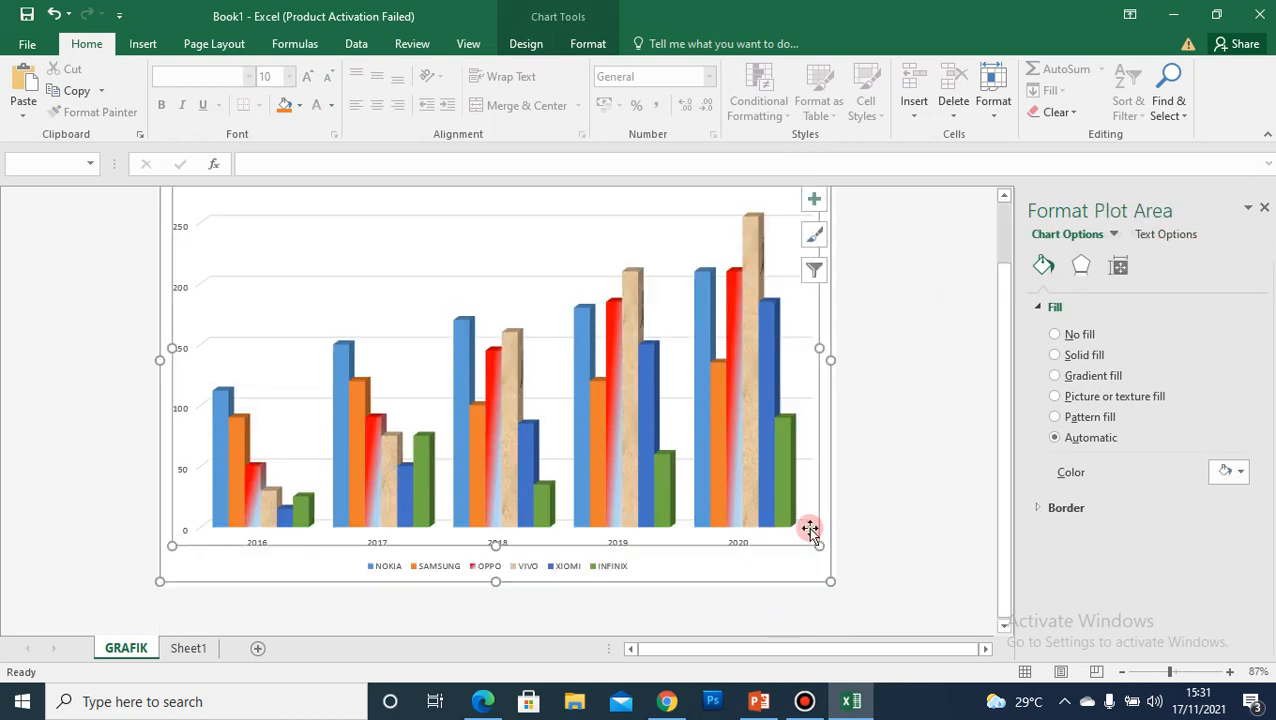
{"action": "right_click", "coordinate": [811, 538]}
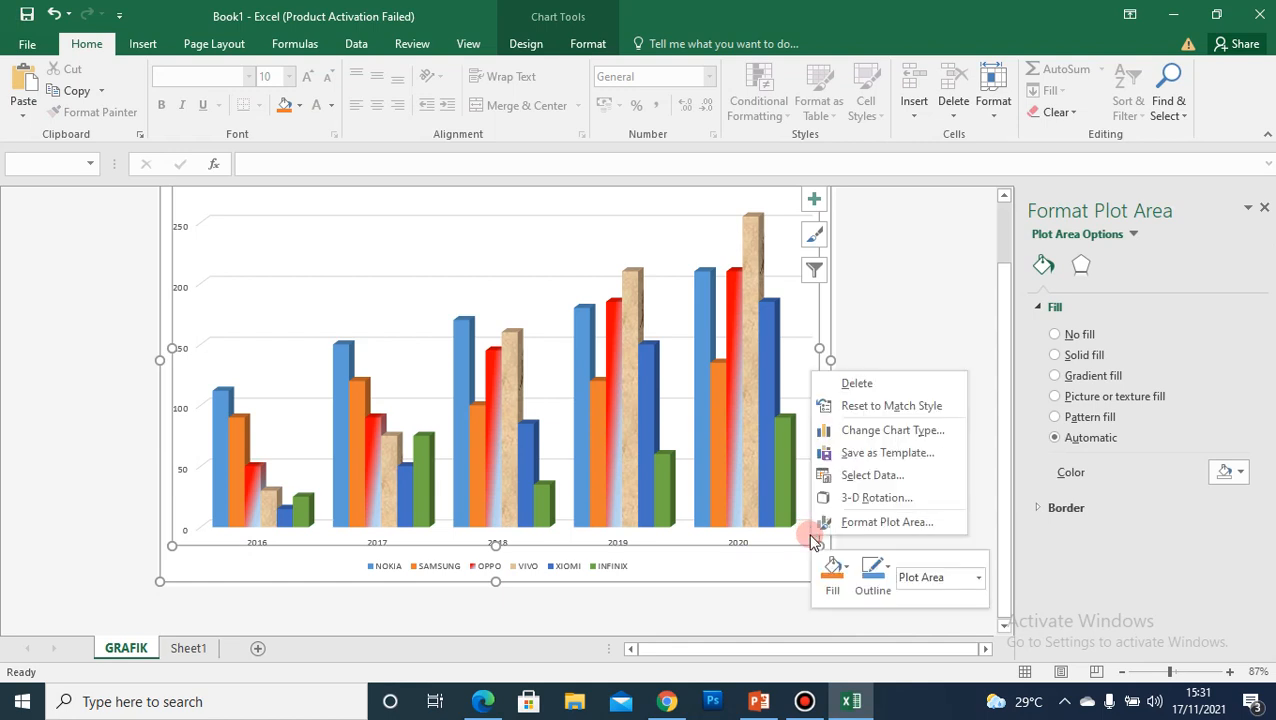
{"action": "left_click", "coordinate": [870, 522]}
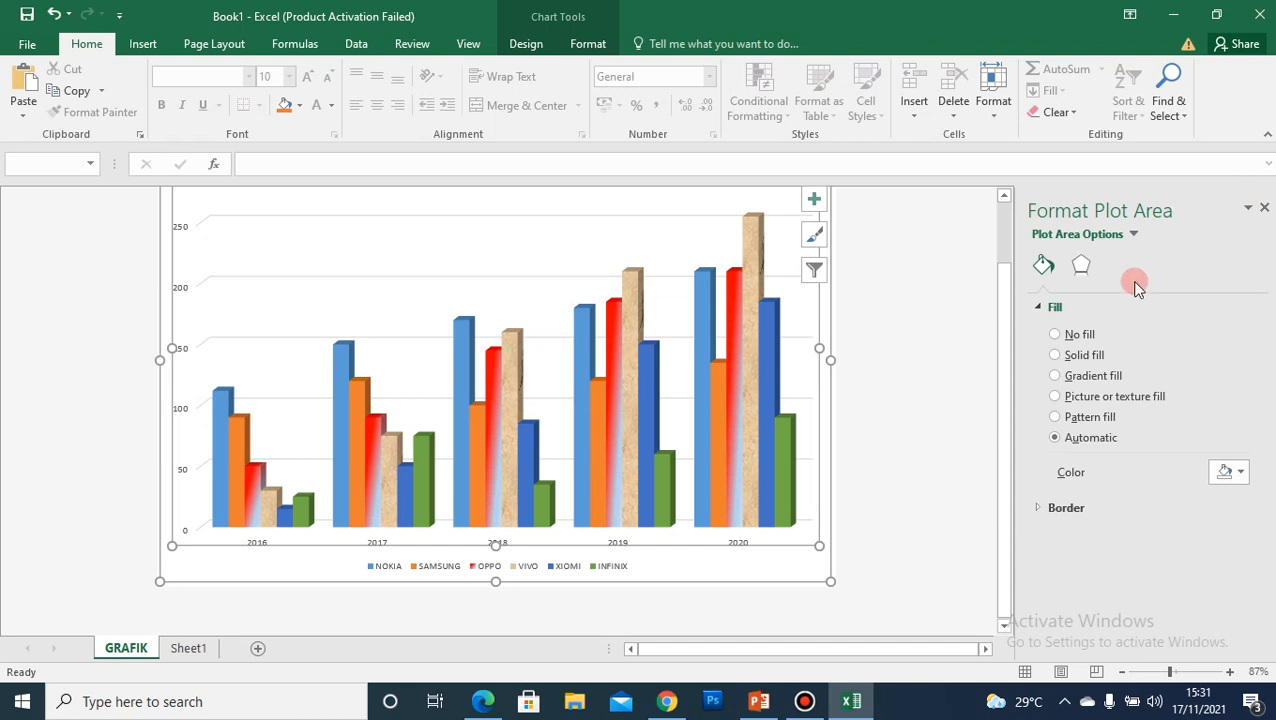
{"action": "left_click", "coordinate": [1067, 362]}
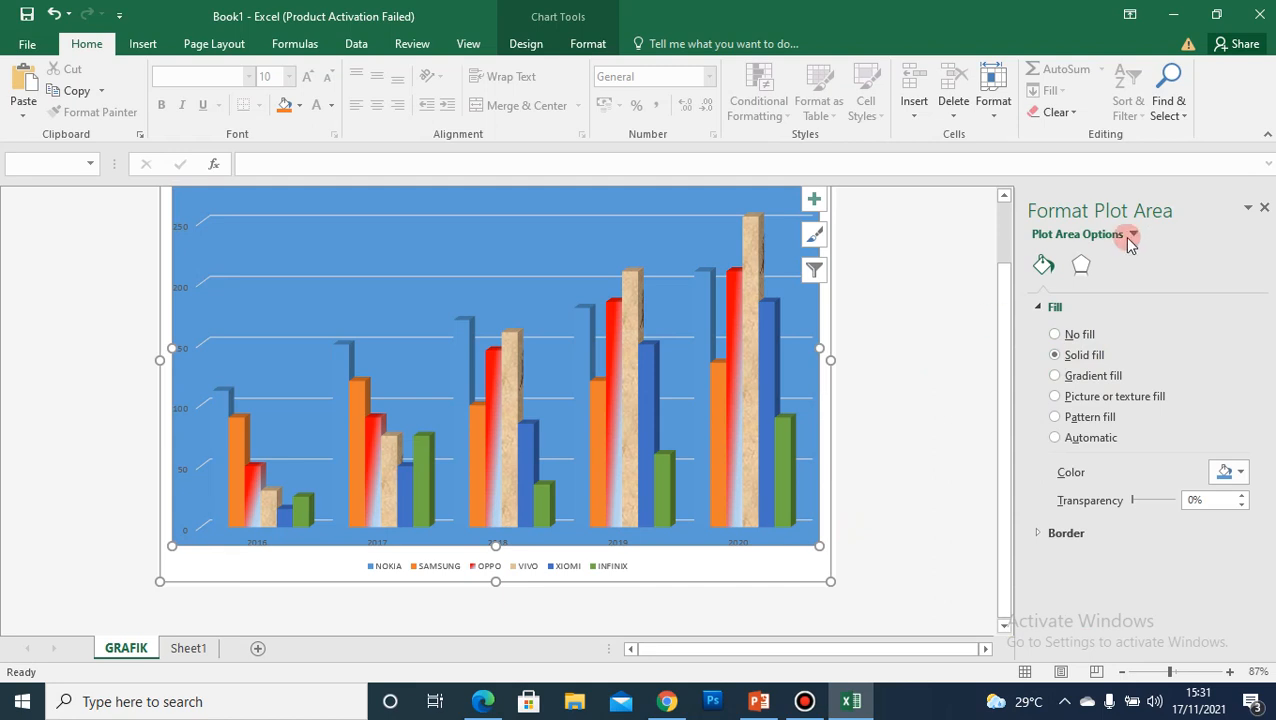
- Try the standard Dark Red as the plot area's fill color and settle on a light blue-gray theme color
{"action": "left_click", "coordinate": [1241, 473]}
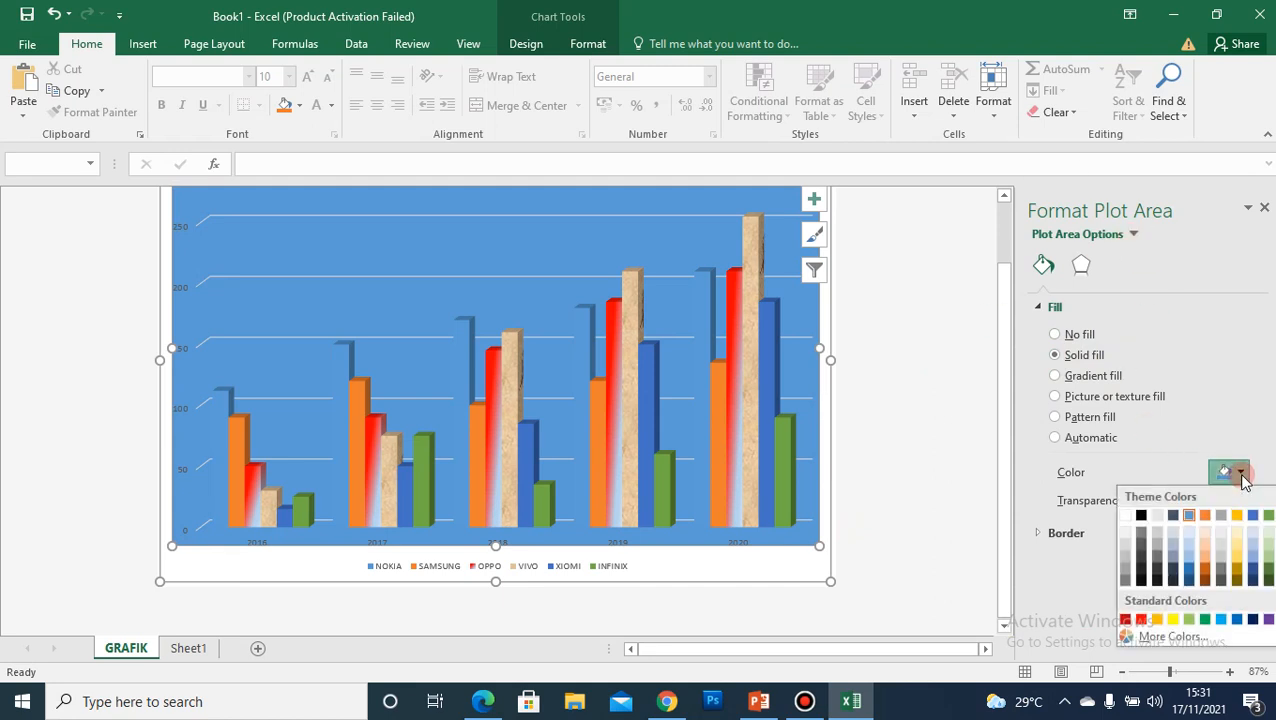
{"action": "left_click", "coordinate": [1125, 621]}
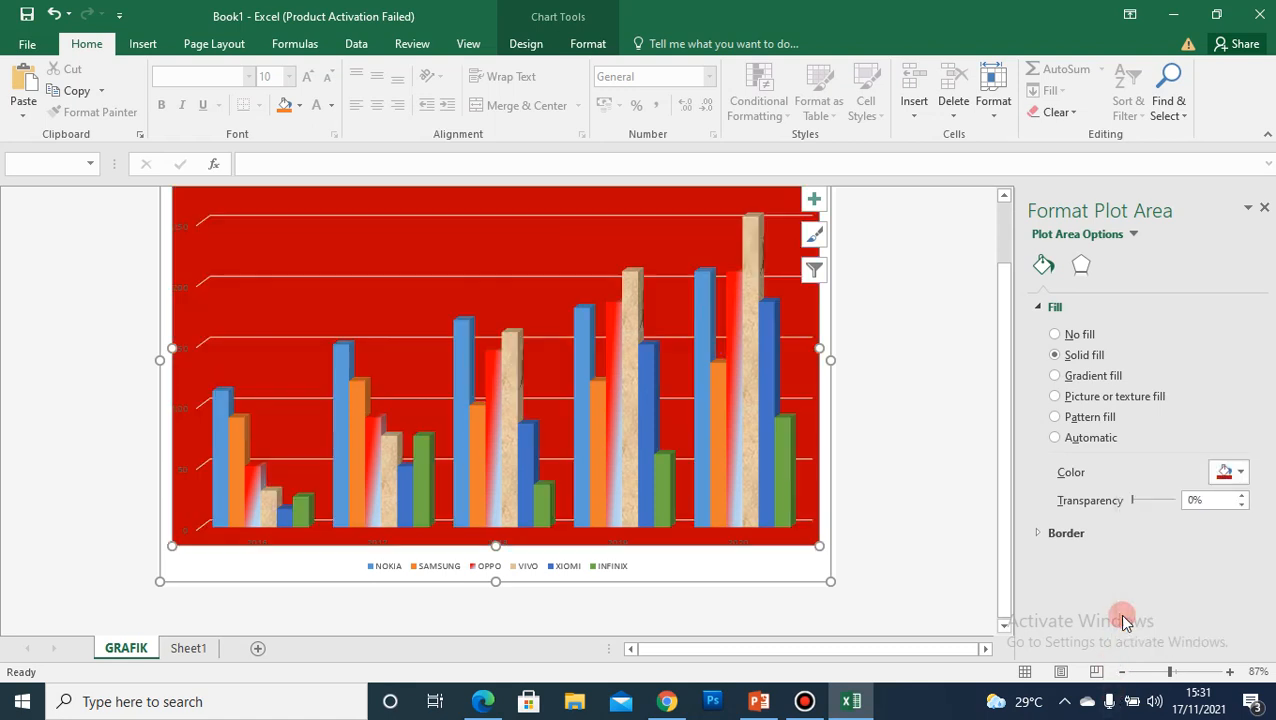
{"action": "left_click", "coordinate": [1235, 474]}
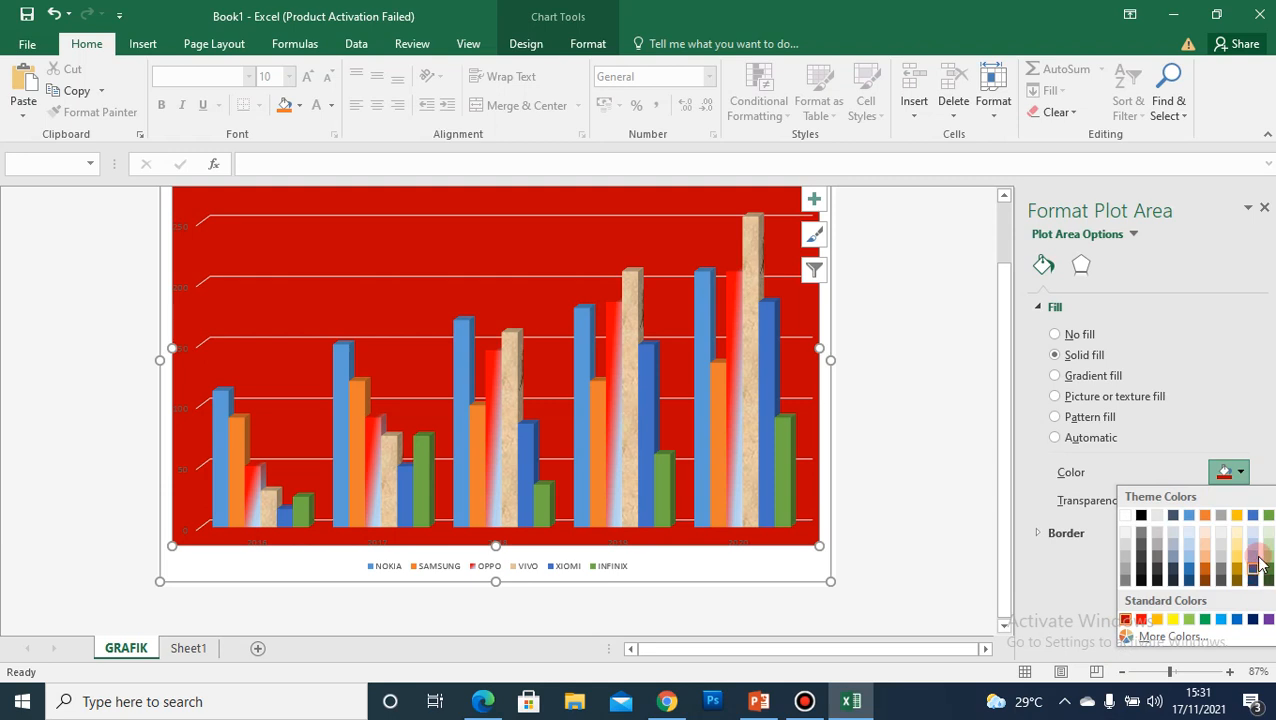
{"action": "left_click", "coordinate": [1176, 551]}
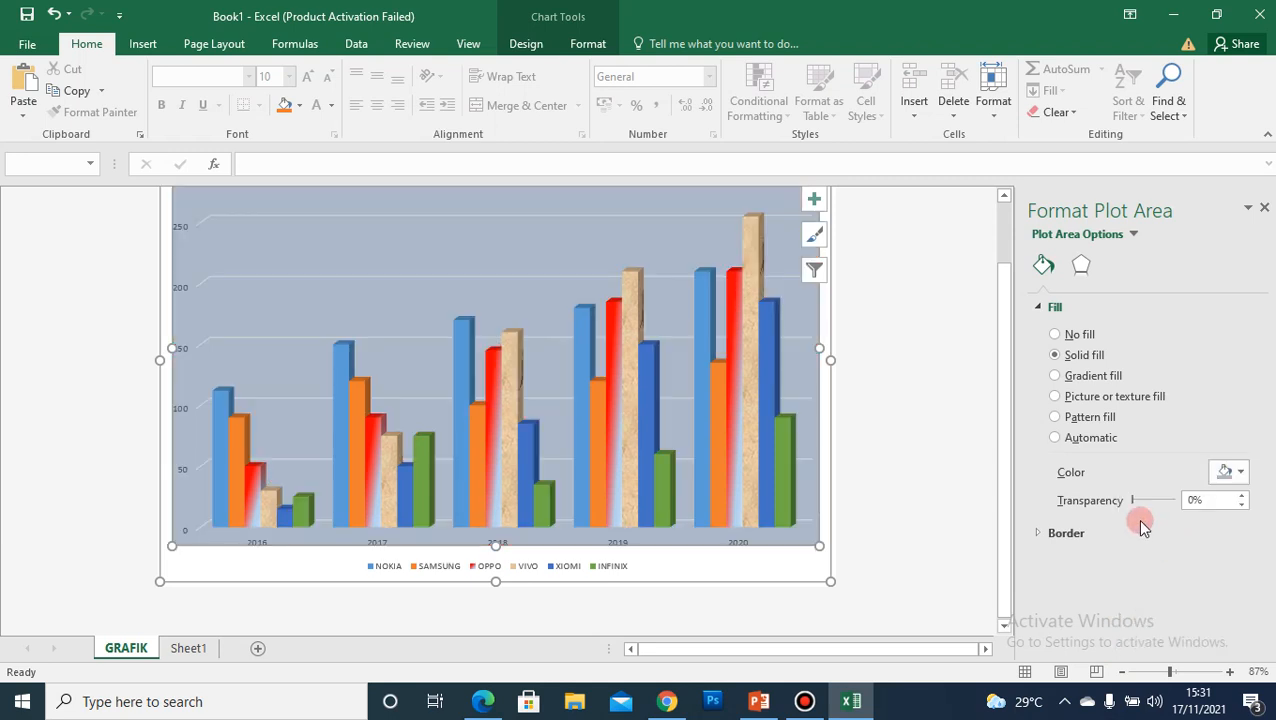
{"action": "left_click", "coordinate": [926, 400]}
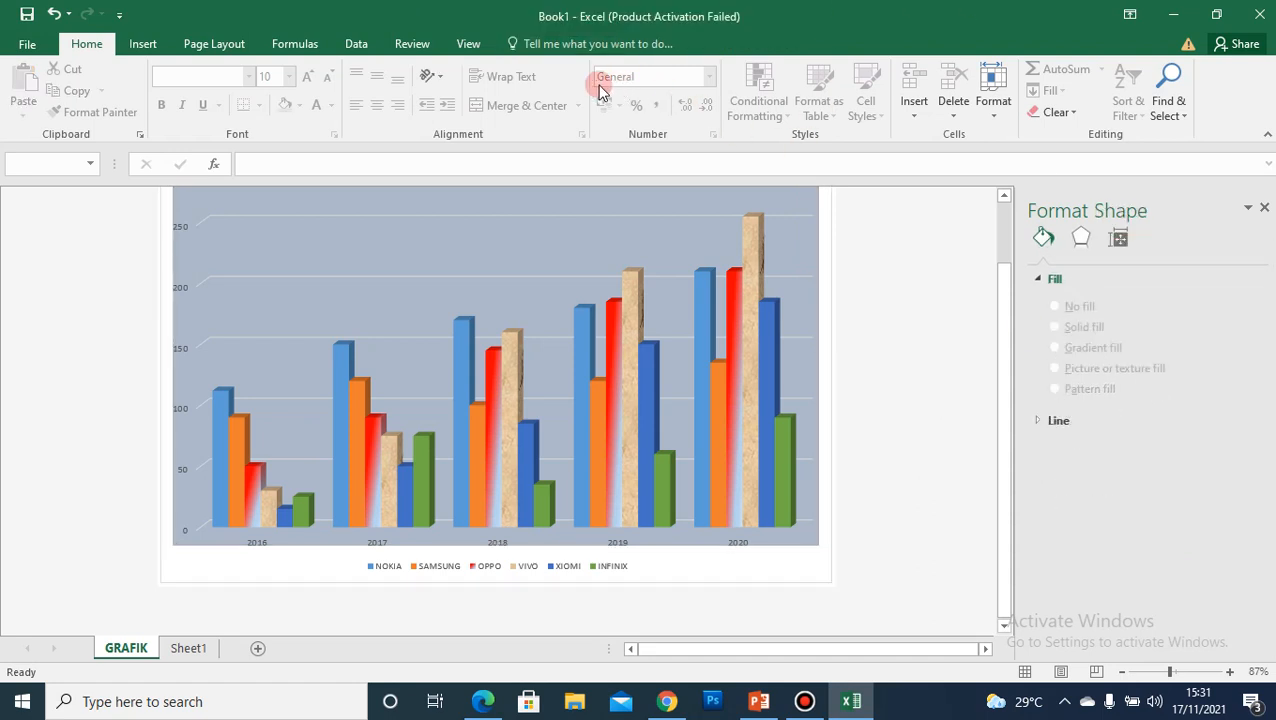
{"action": "left_click", "coordinate": [466, 48]}
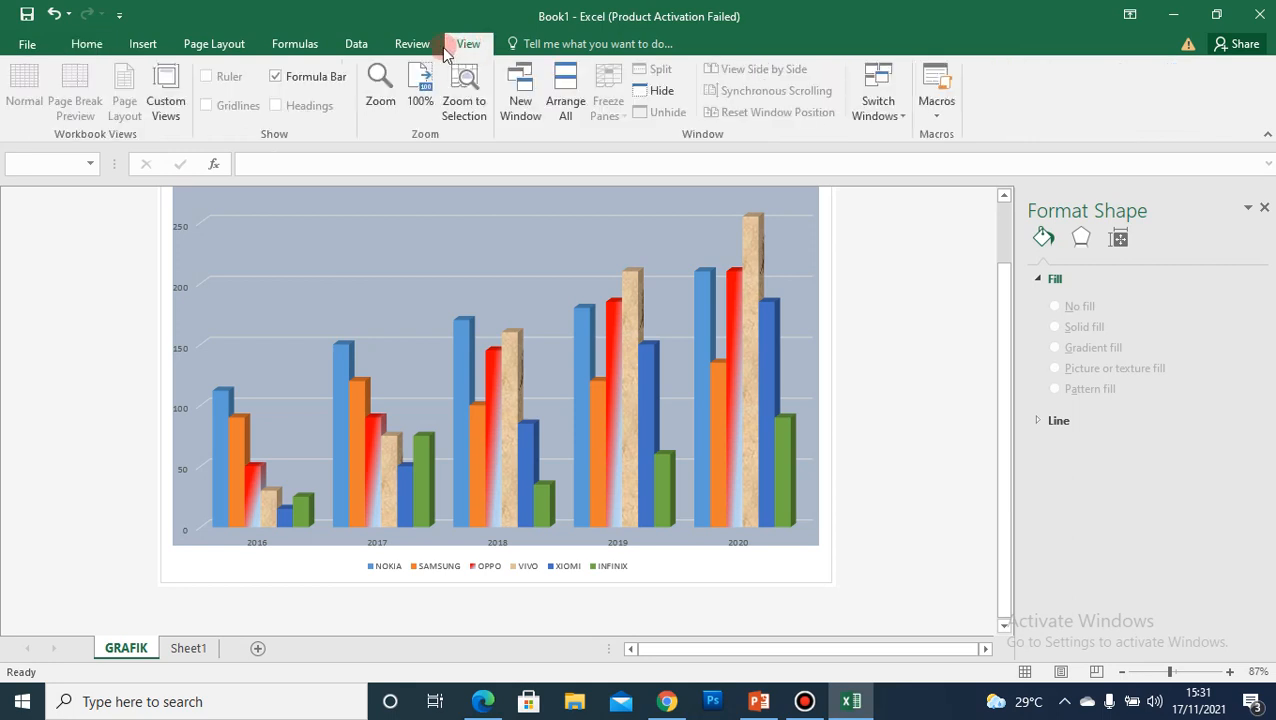
{"action": "left_click", "coordinate": [494, 272]}
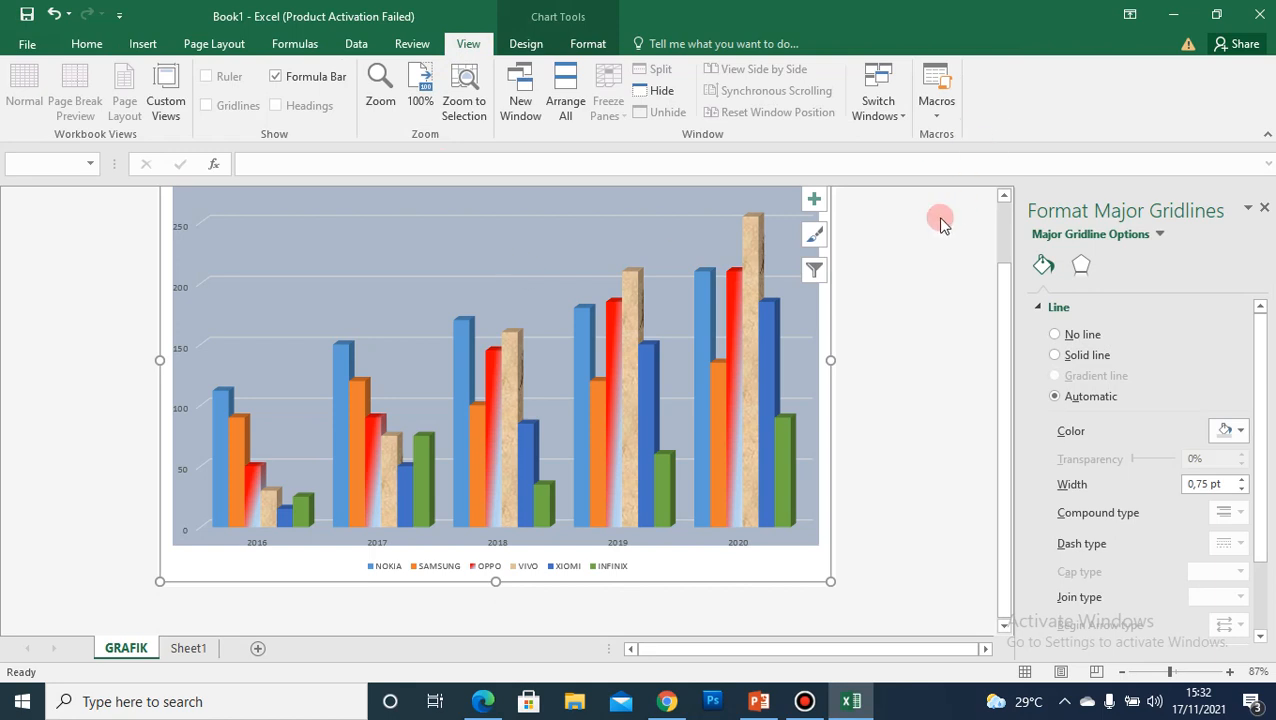
{"action": "left_click", "coordinate": [817, 200]}
{"action": "left_click", "coordinate": [886, 382]}
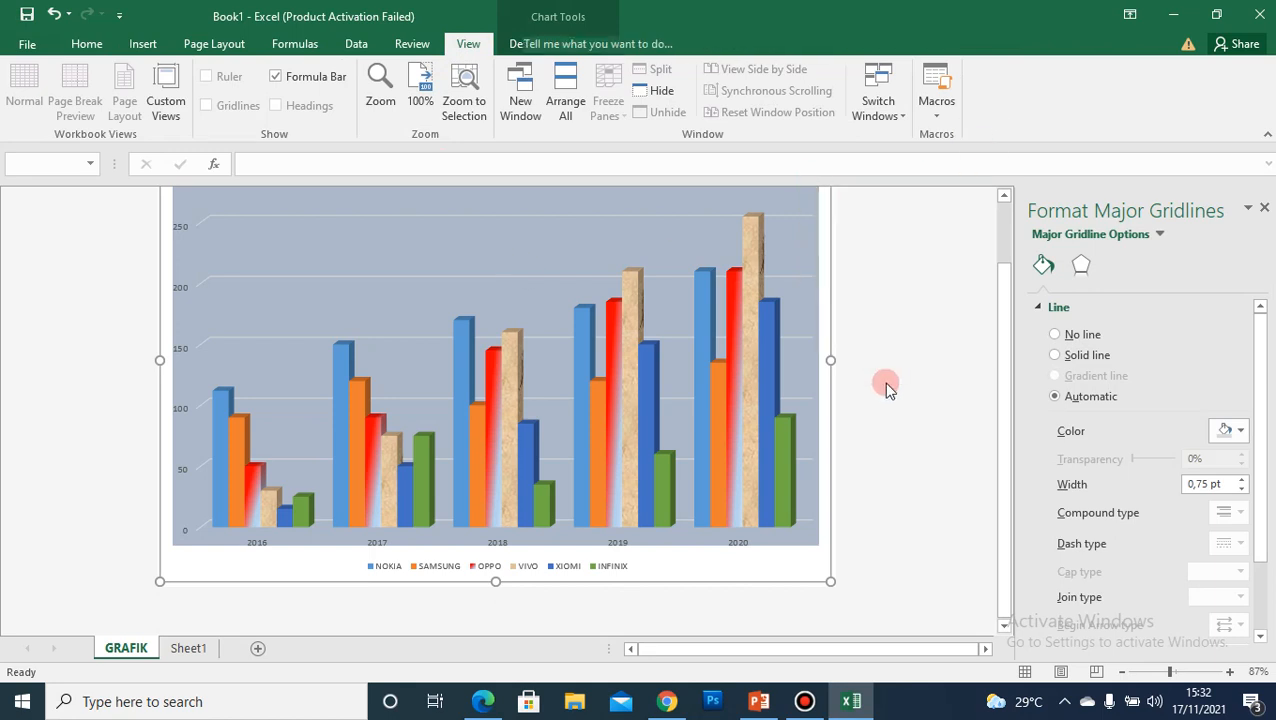
{"action": "scroll", "coordinate": [883, 382], "scroll_direction": "up", "scroll_amount": 1}
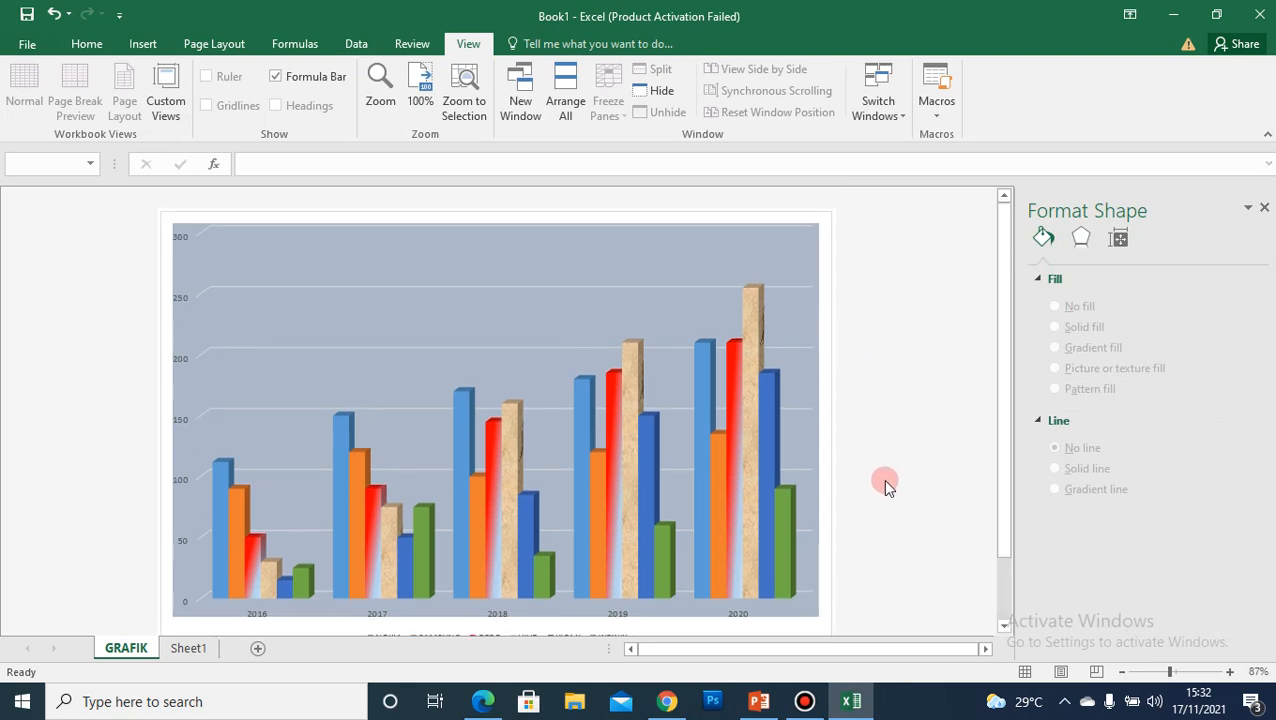
- Add a chart title above the column chart from the chart elements
{"action": "left_click", "coordinate": [799, 260]}
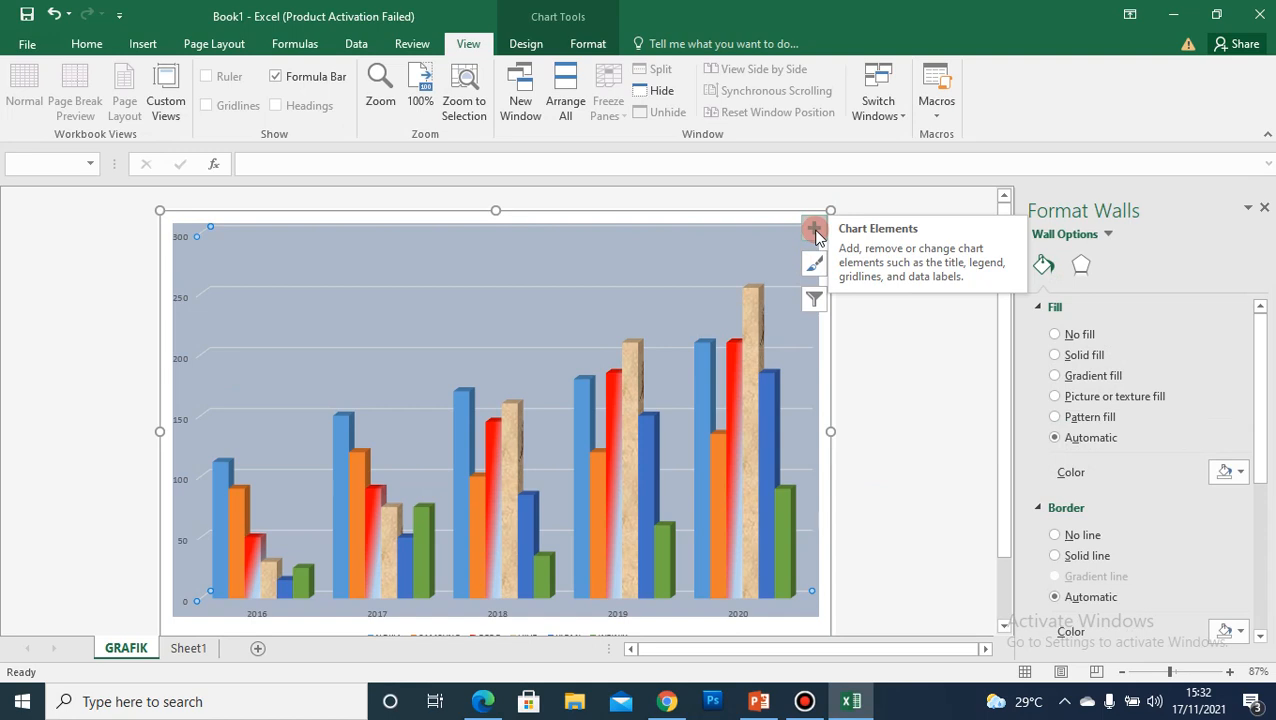
{"action": "left_click", "coordinate": [815, 231]}
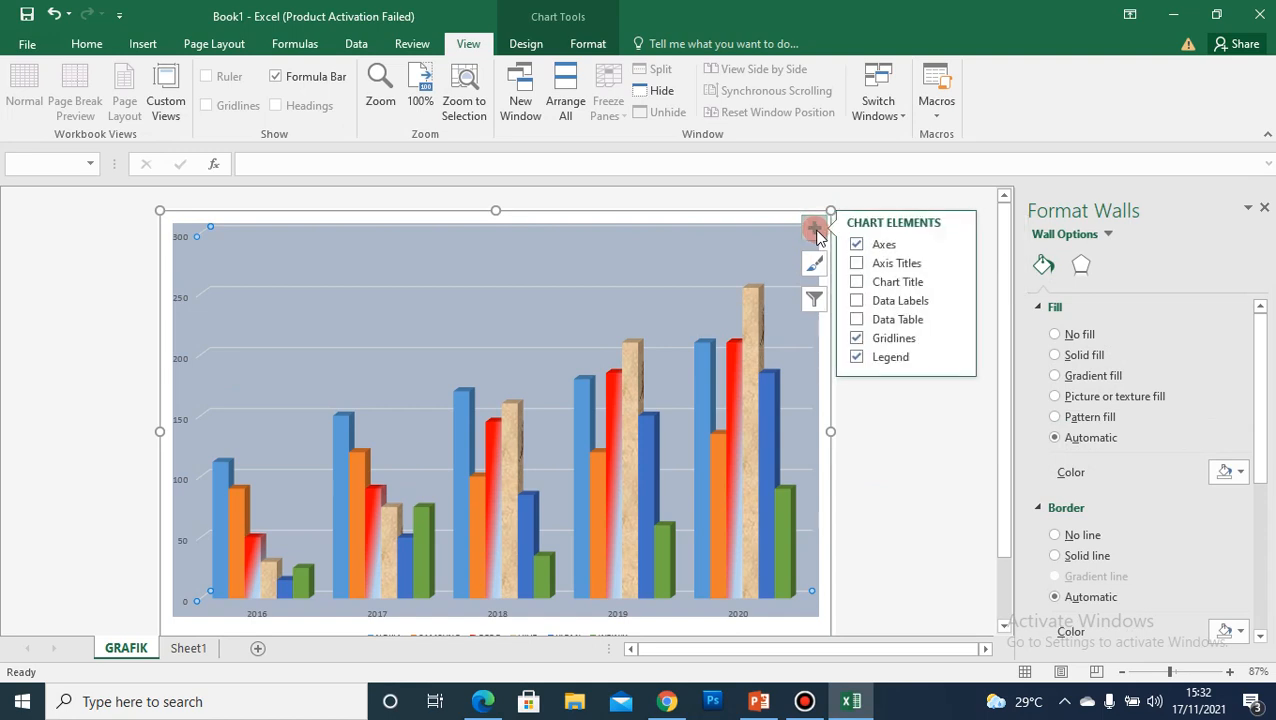
{"action": "left_click", "coordinate": [917, 283]}
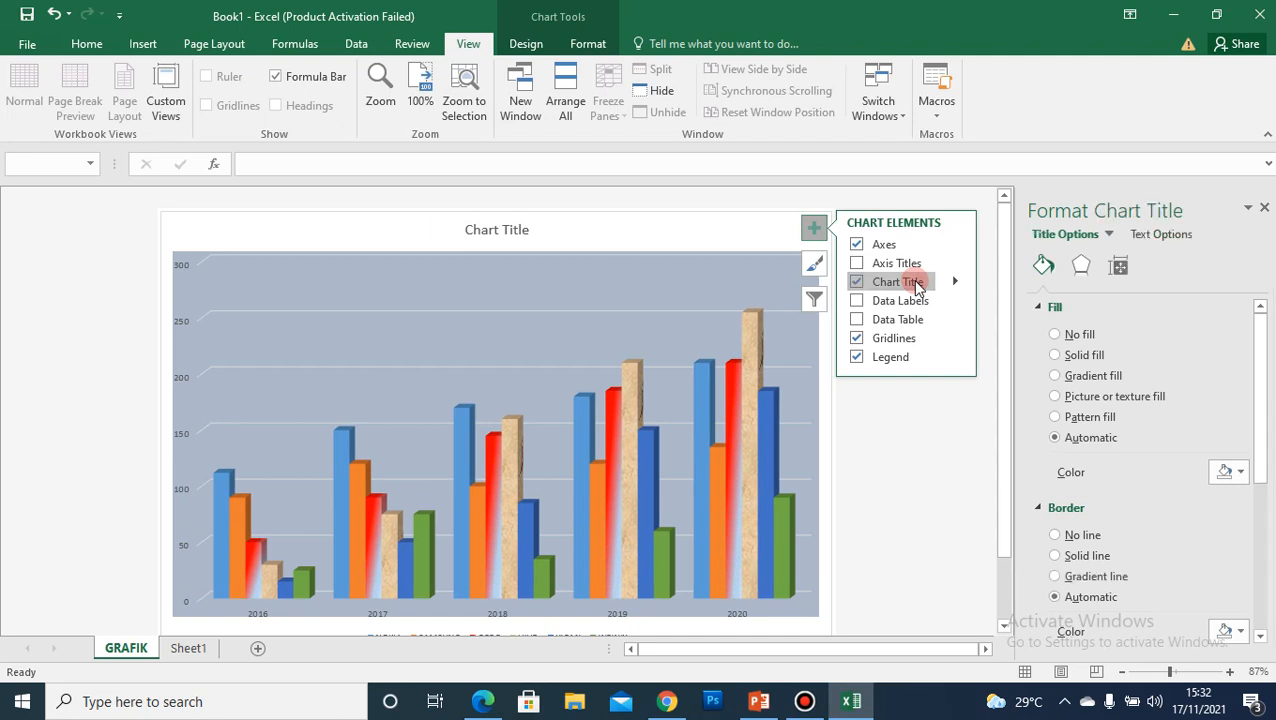
- Replace the chart's placeholder title with "GRAFIK PENJUALAN HANDPHONE"
{"action": "left_click", "coordinate": [500, 229]}
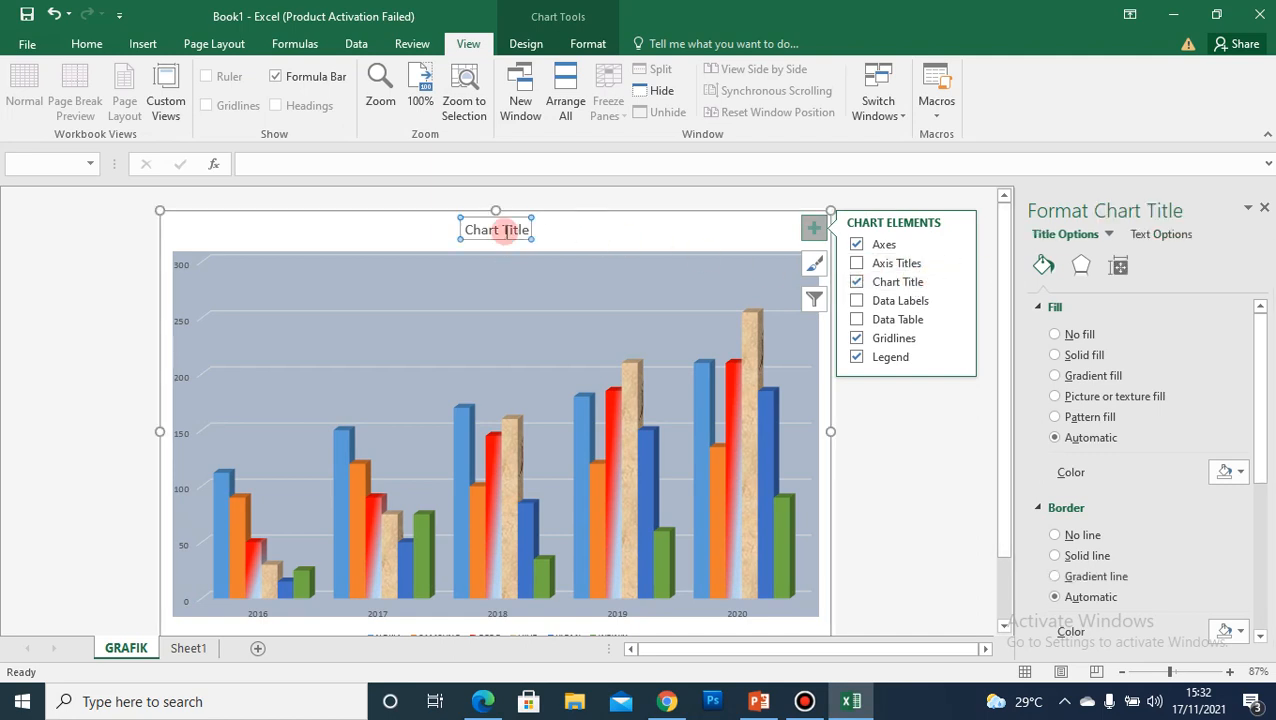
{"action": "triple_click", "coordinate": [506, 236]}
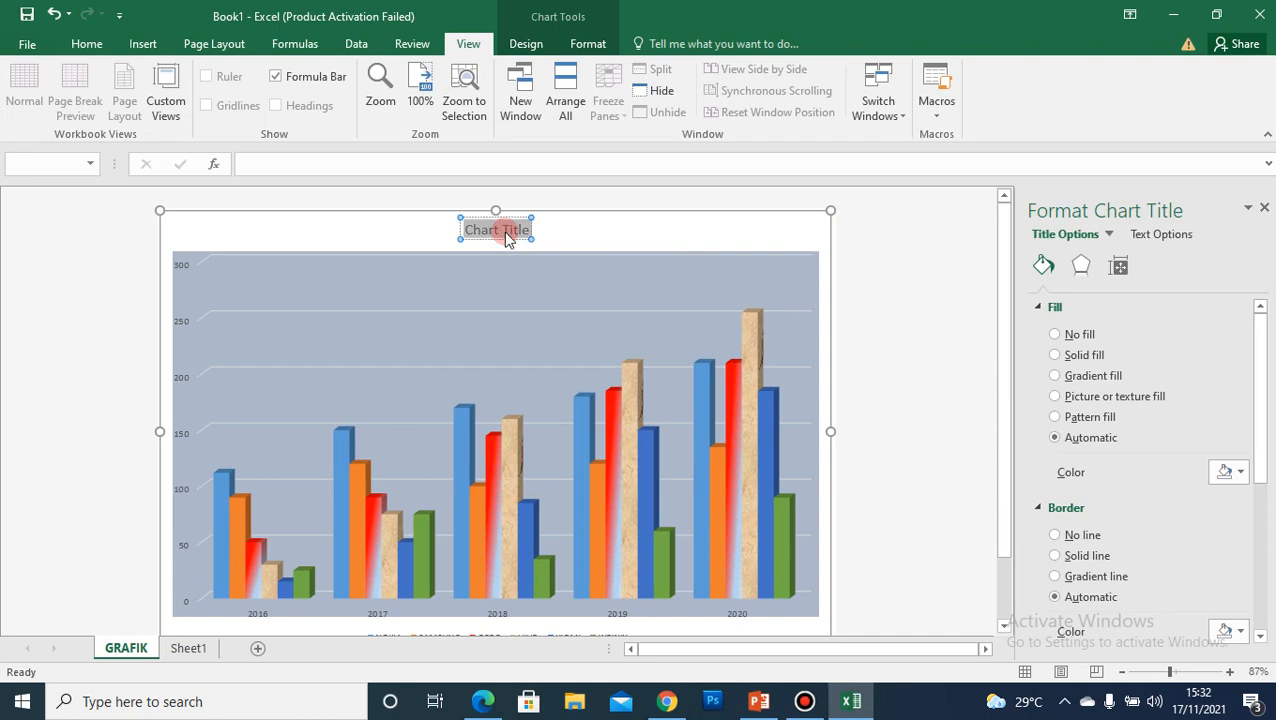
{"action": "type", "text": "GRAF"}
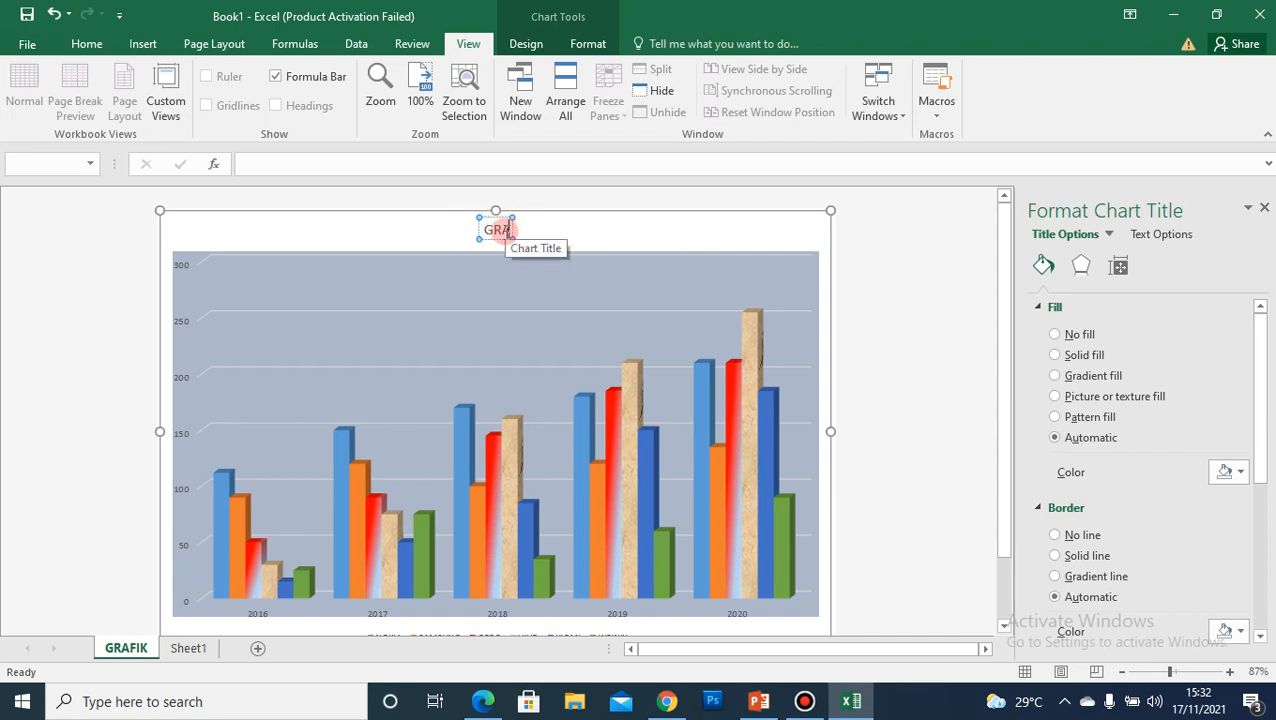
{"action": "type", "text": "IK P"}
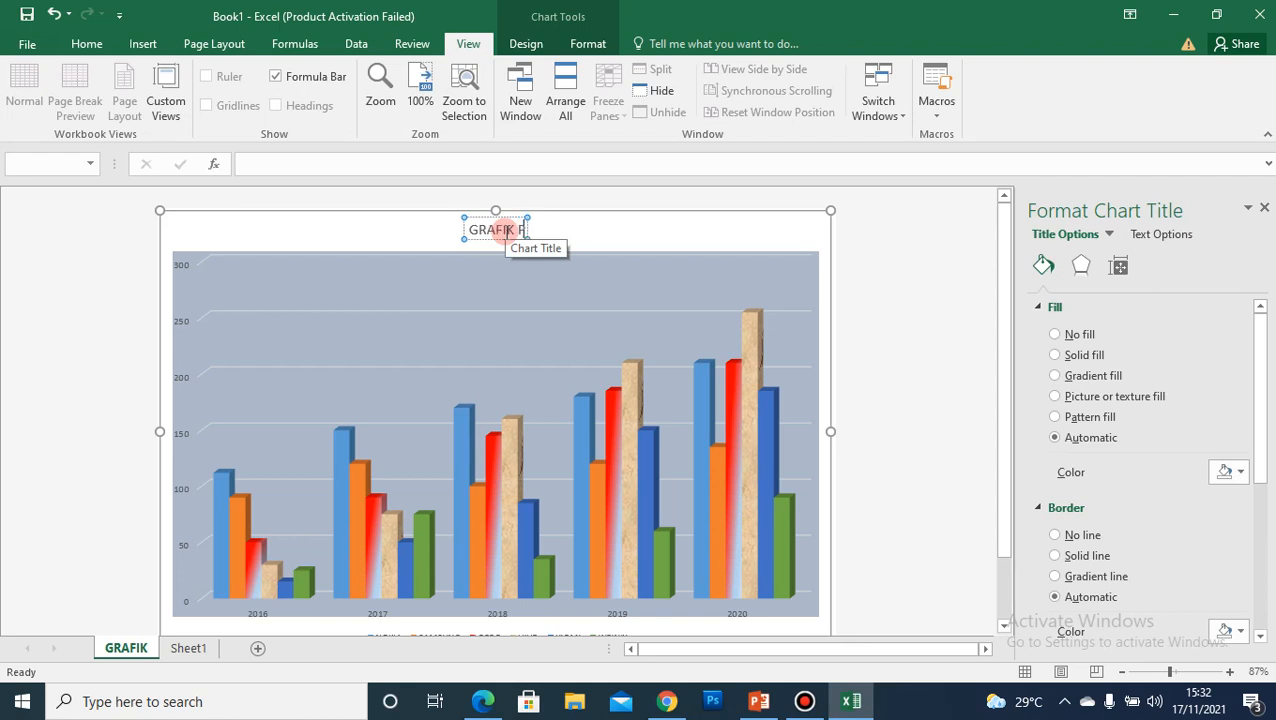
{"action": "type", "text": "ENJU"}
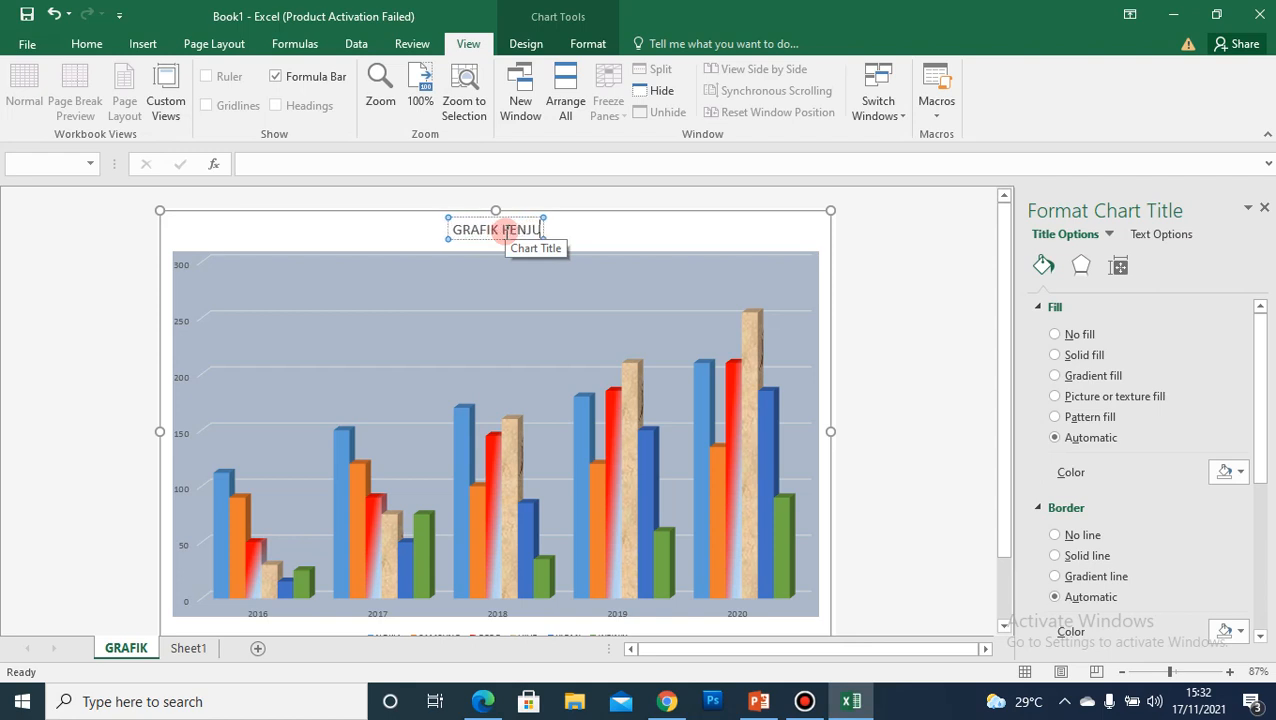
{"action": "type", "text": "AAN"}
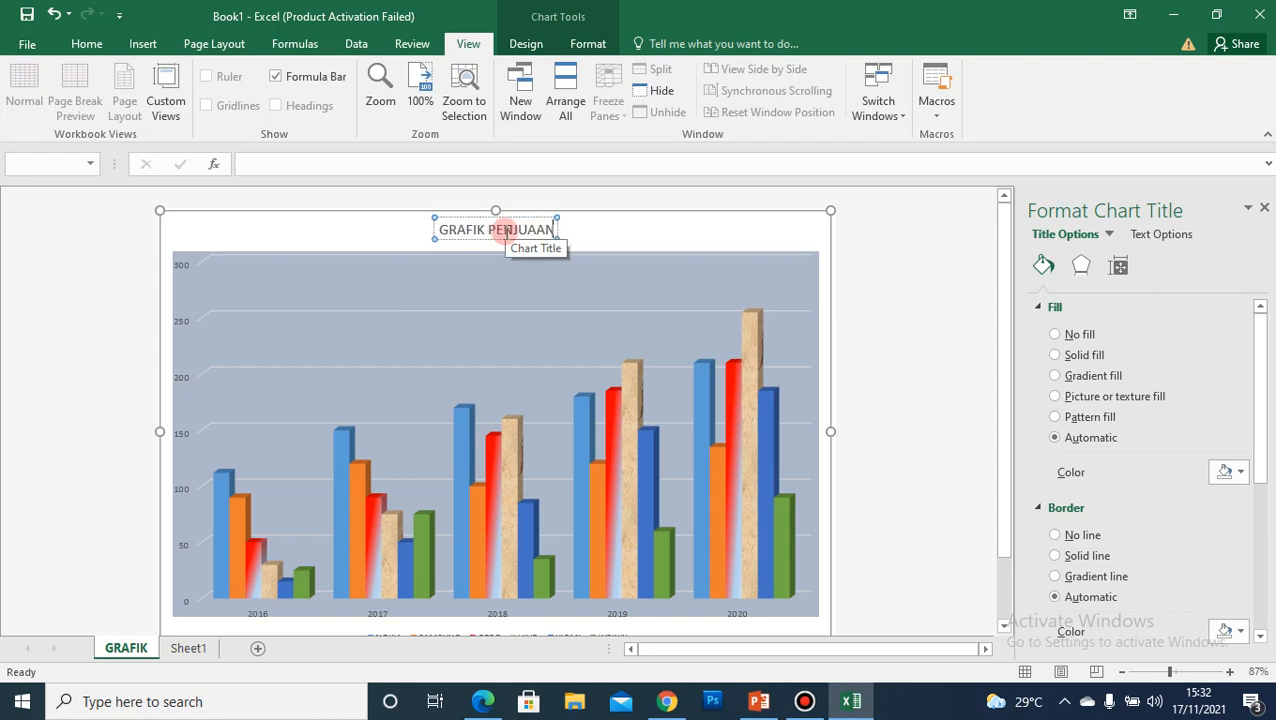
{"action": "key", "text": "BackSpace"}
{"action": "key", "text": "BackSpace"}
{"action": "type", "text": "LA"}
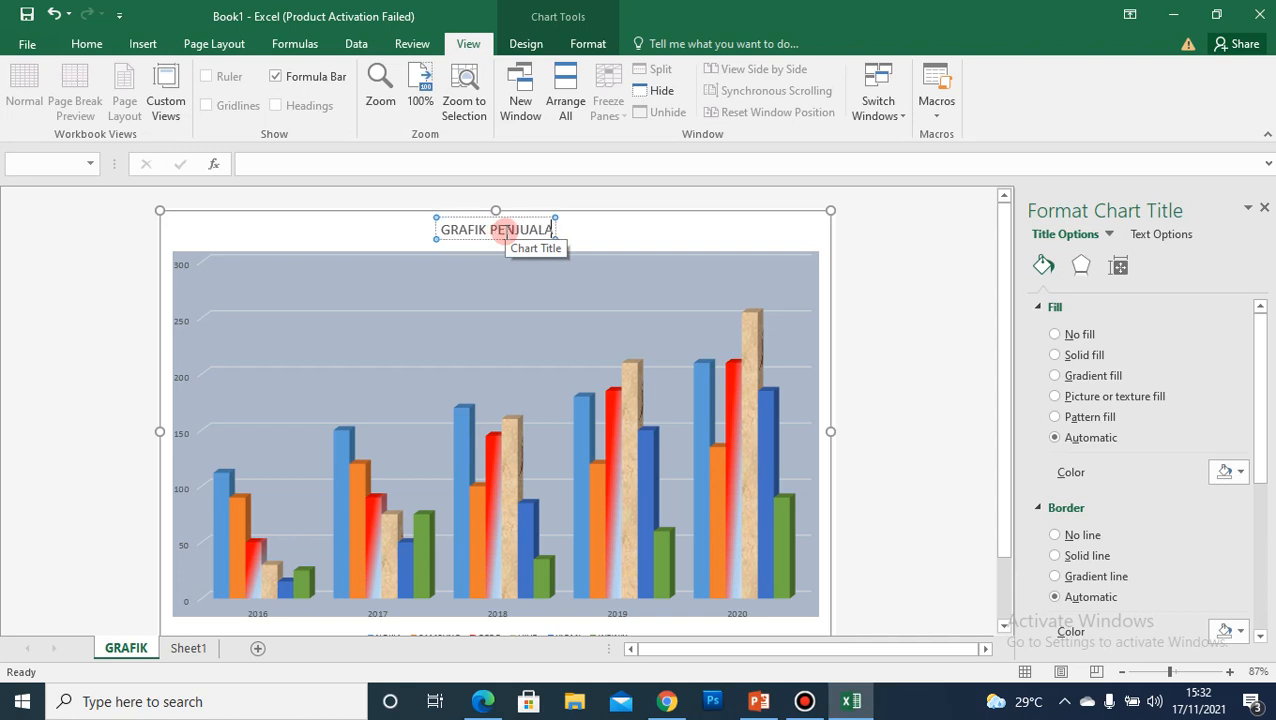
{"action": "type", "text": "N HA"}
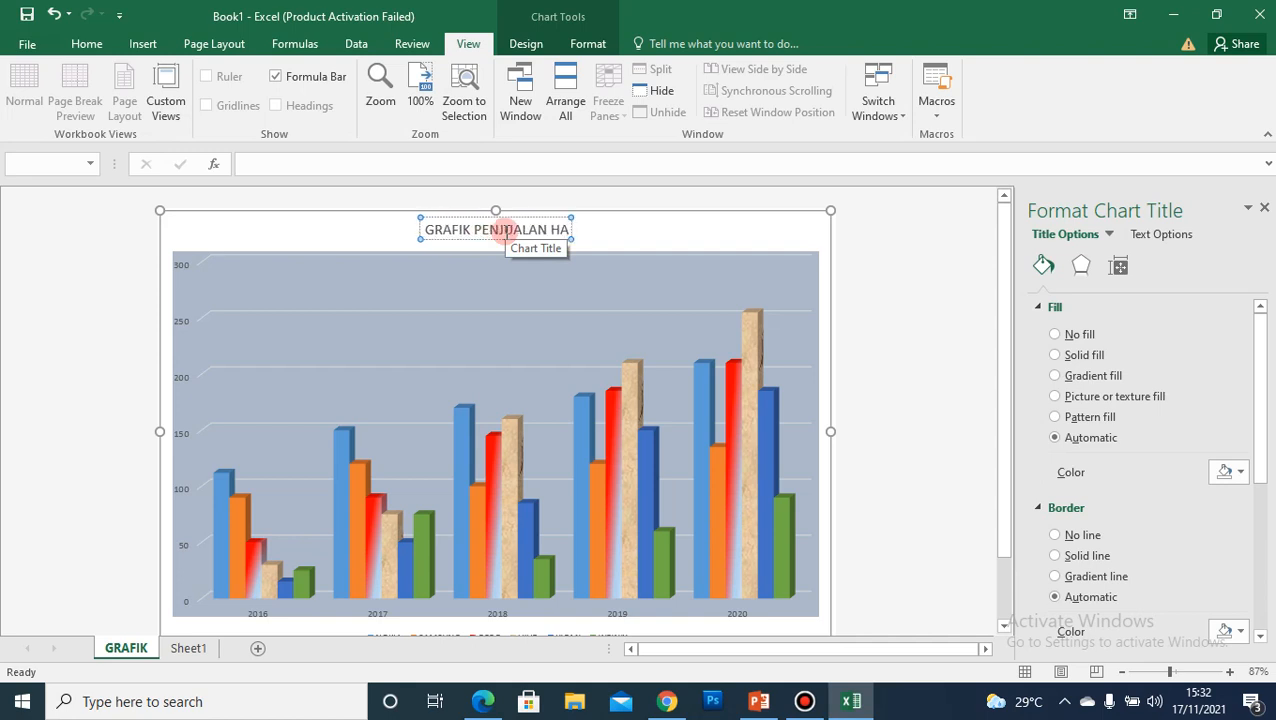
{"action": "type", "text": "NDPHONE"}
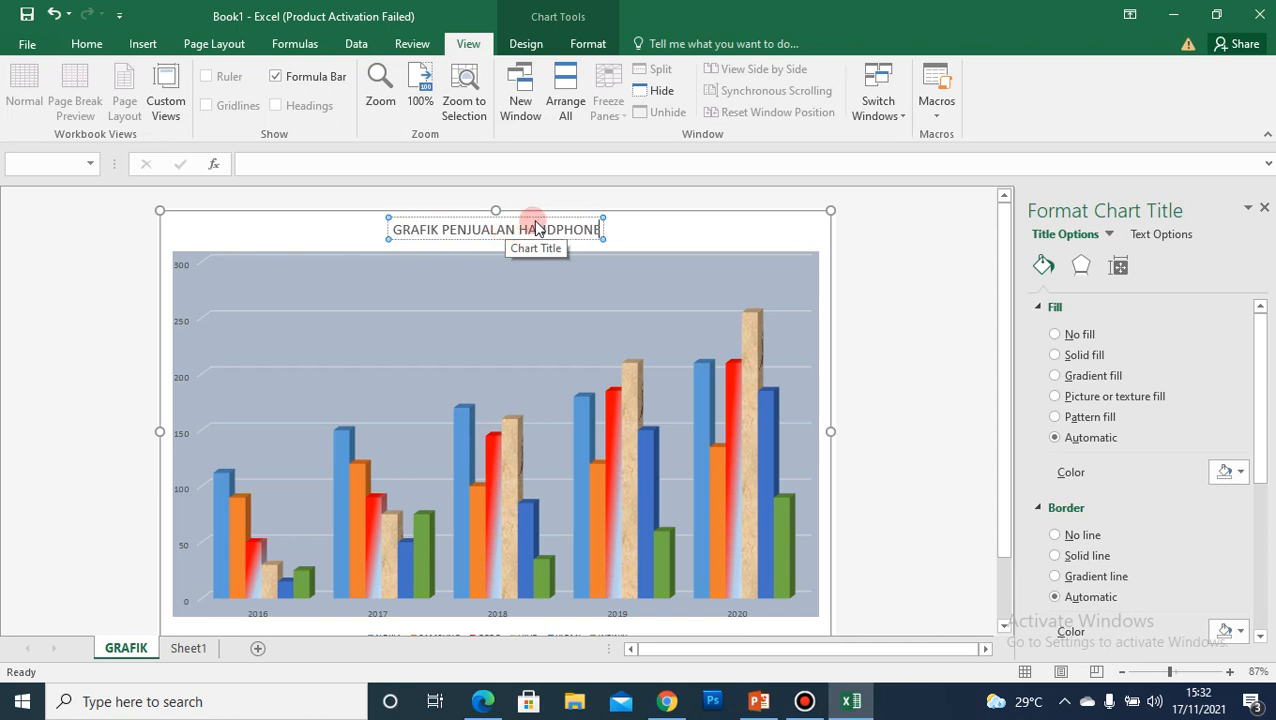
{"action": "left_click", "coordinate": [903, 239]}
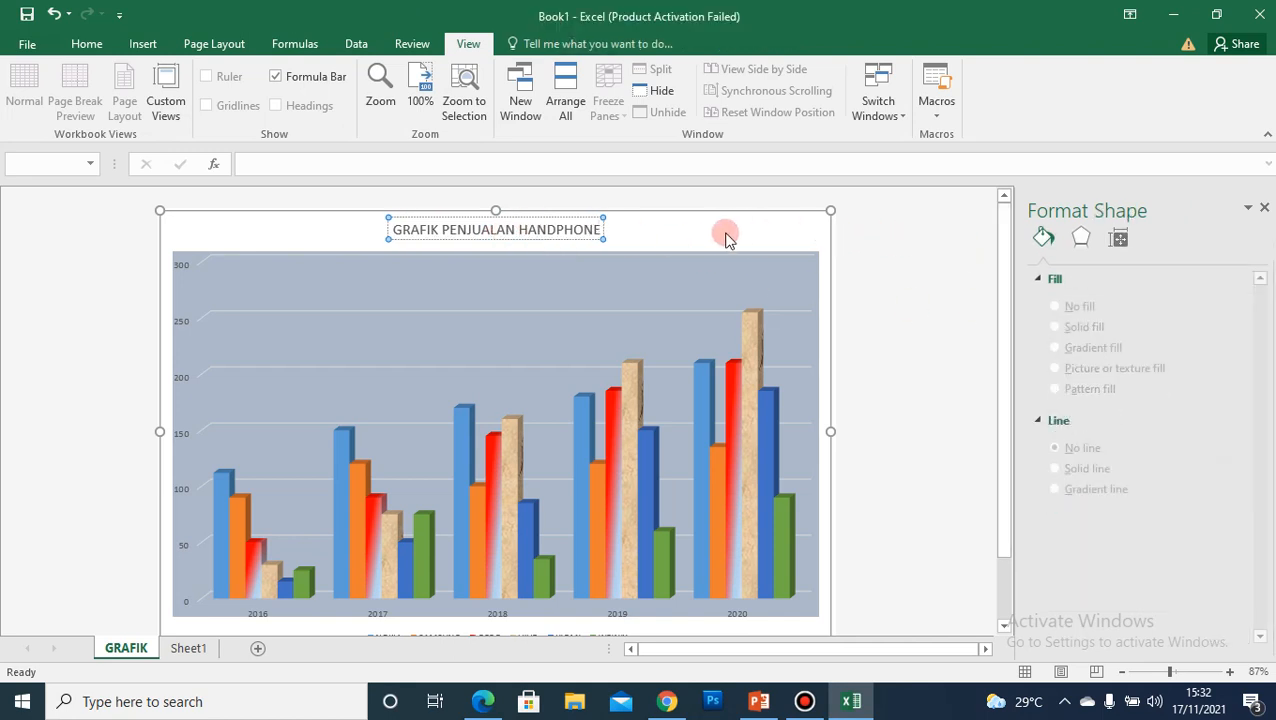
- Set the font size of the chart title to 30
{"action": "left_click", "coordinate": [578, 218]}
{"action": "left_click", "coordinate": [575, 216]}
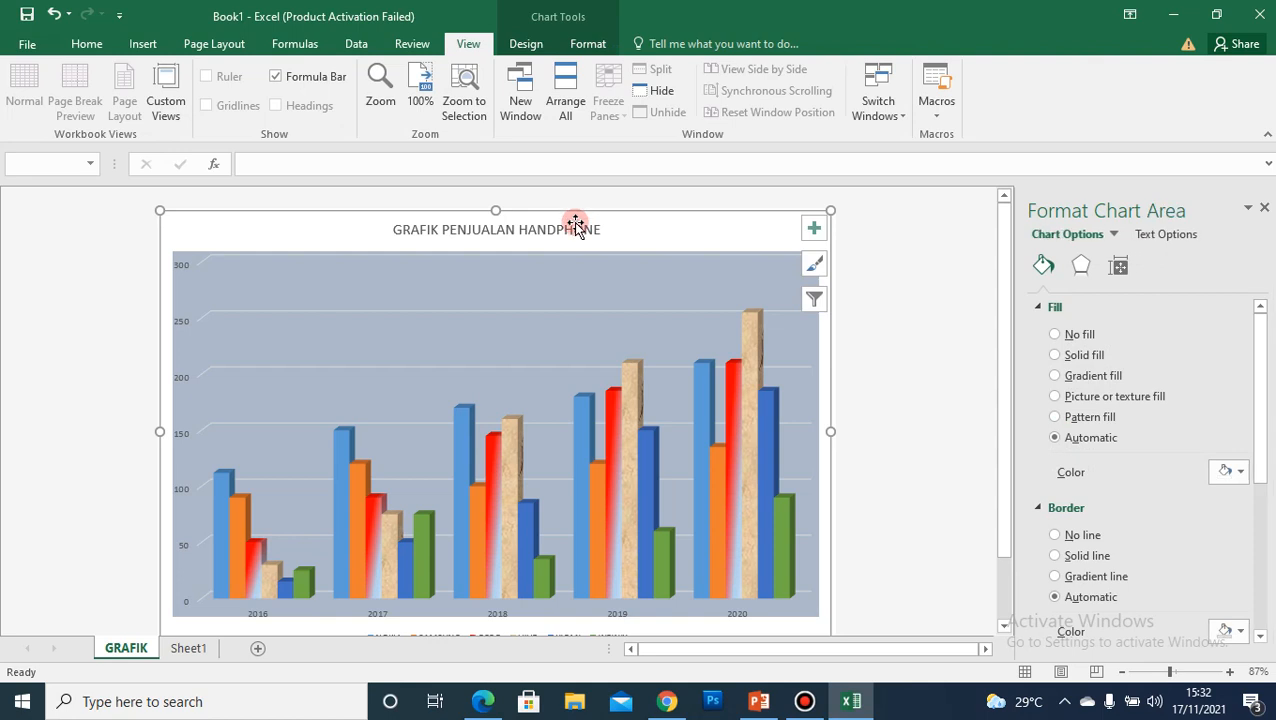
{"action": "left_click", "coordinate": [573, 220]}
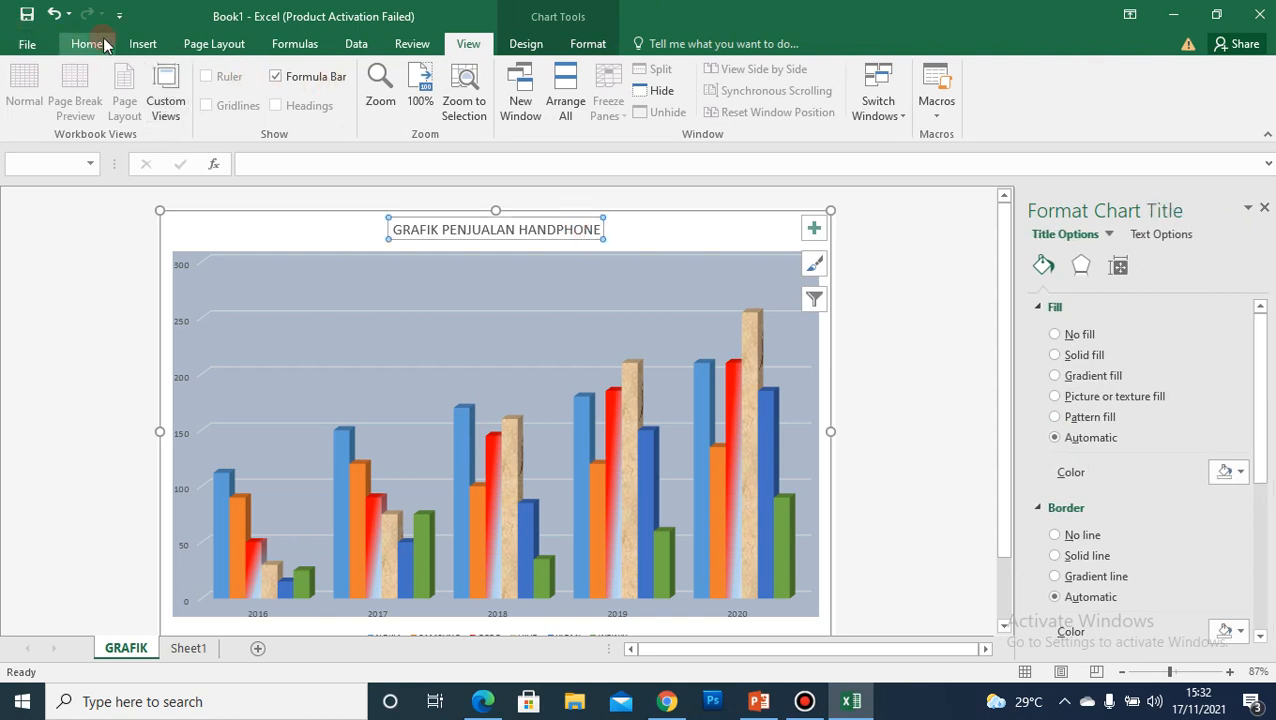
{"action": "left_click", "coordinate": [88, 43]}
{"action": "left_click", "coordinate": [280, 80]}
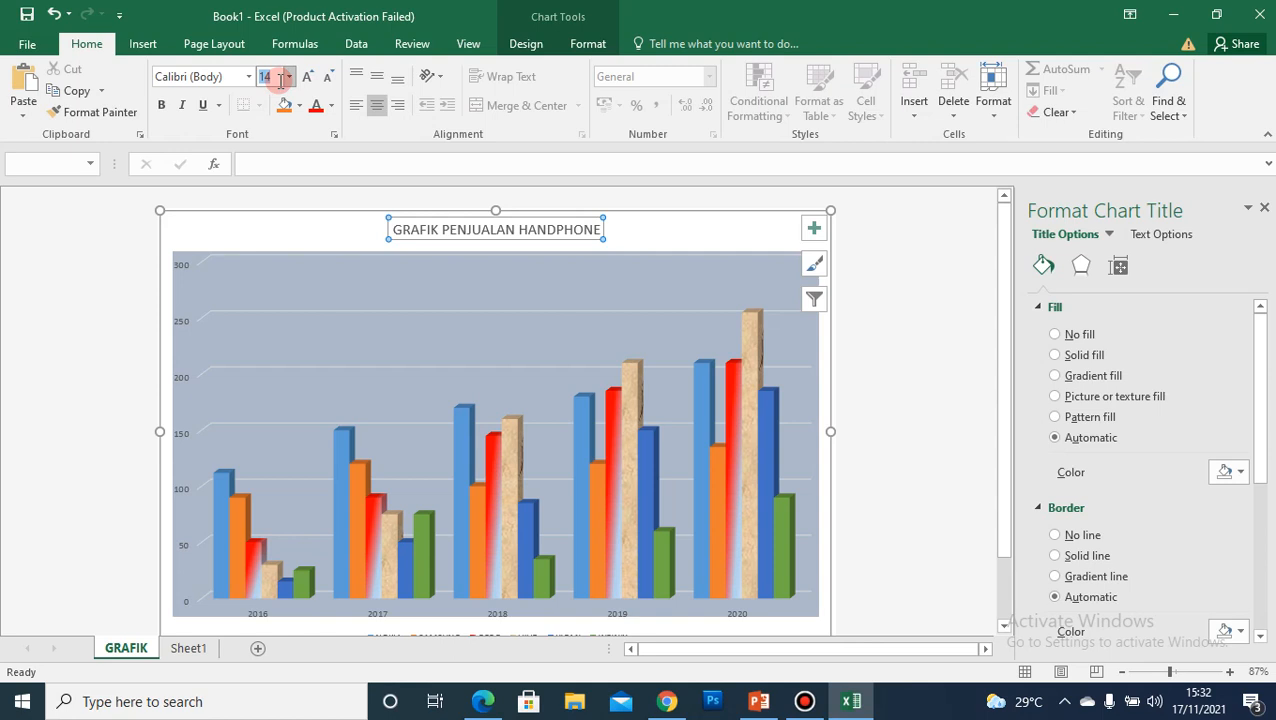
{"action": "type", "text": "30"}
{"action": "key", "text": "Return"}
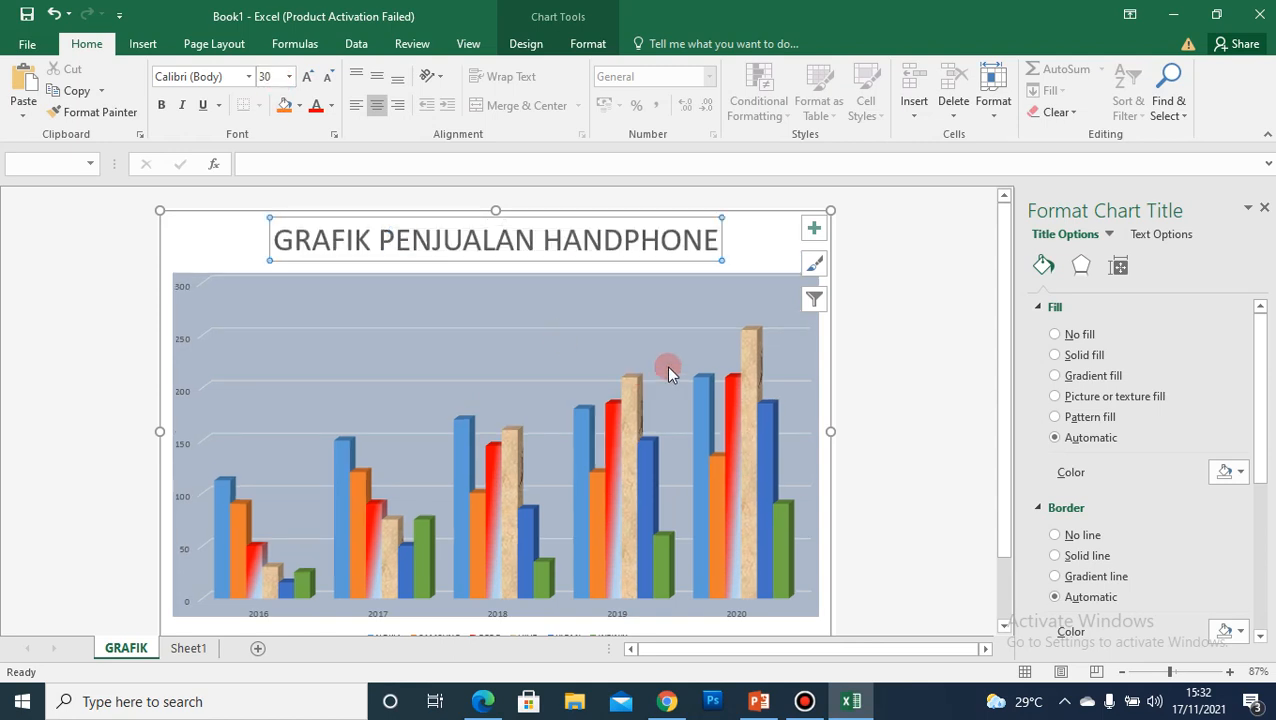
{"action": "left_click", "coordinate": [952, 287]}
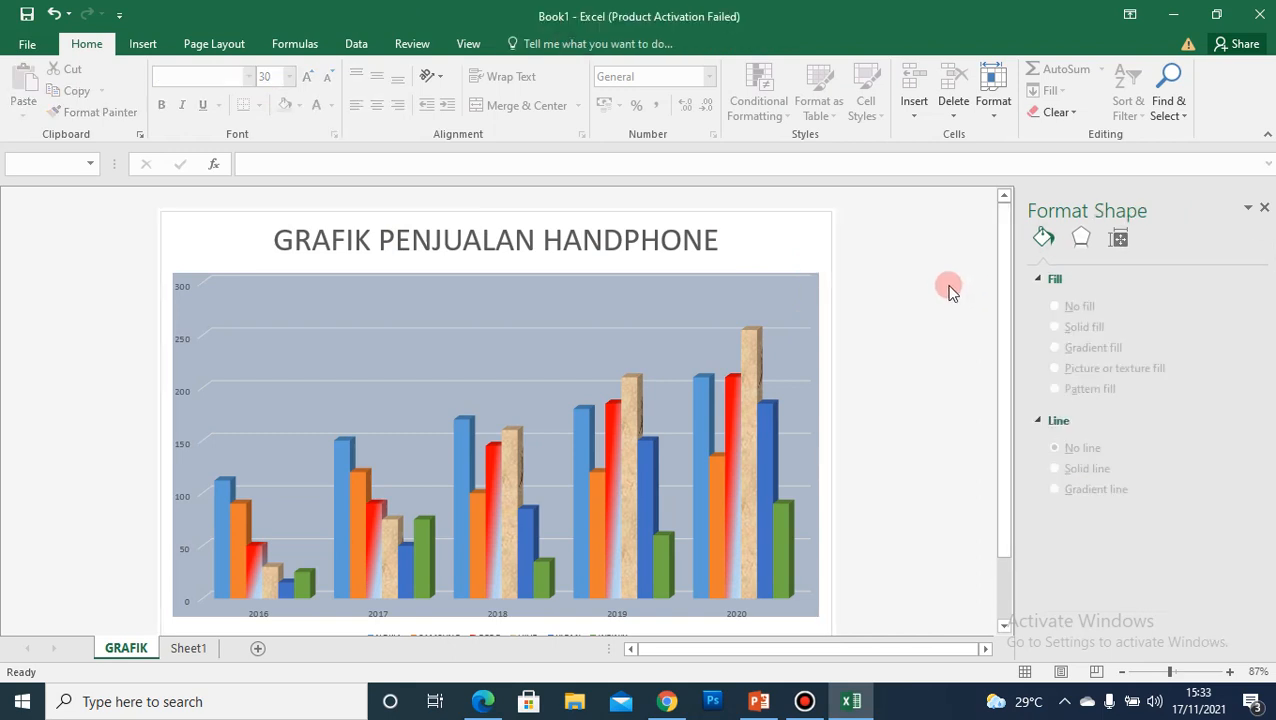
{"action": "scroll", "coordinate": [946, 287], "scroll_direction": "down", "scroll_amount": 2}
{"action": "scroll", "coordinate": [945, 283], "scroll_direction": "up", "scroll_amount": 2}
{"action": "scroll", "coordinate": [945, 283], "scroll_direction": "down", "scroll_amount": 1}
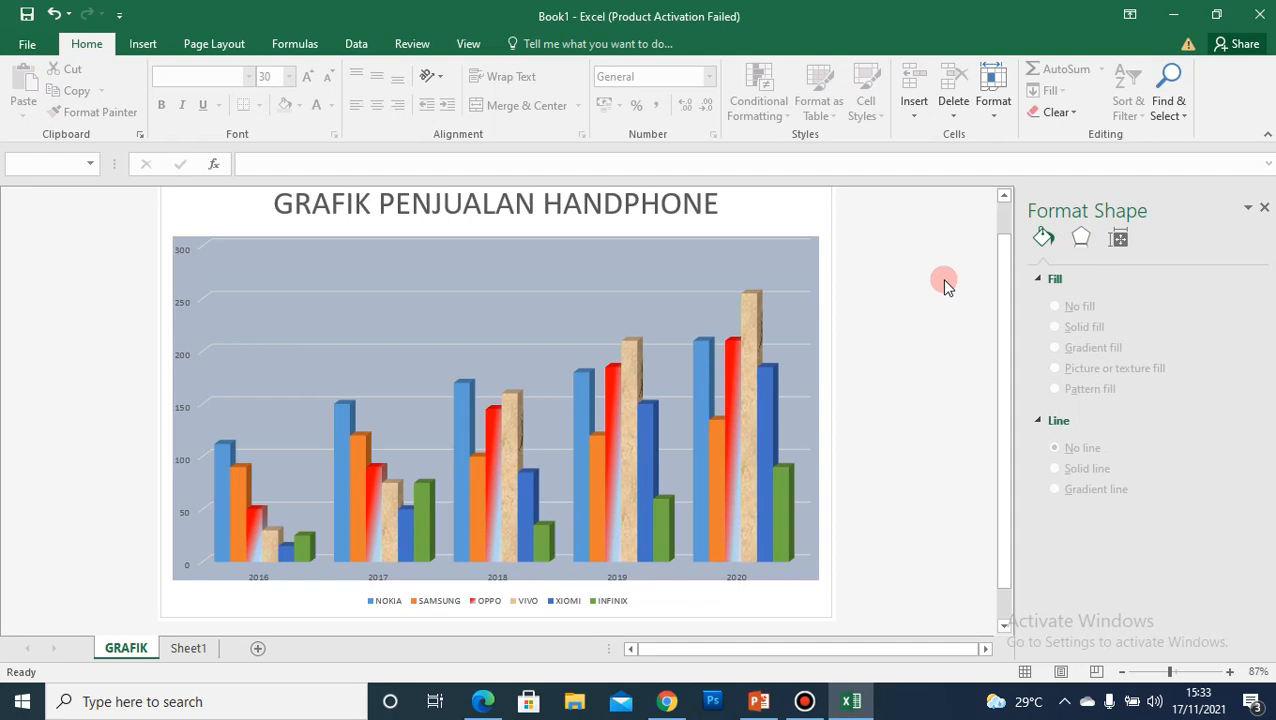
{"action": "scroll", "coordinate": [913, 303], "scroll_direction": "up", "scroll_amount": 1}
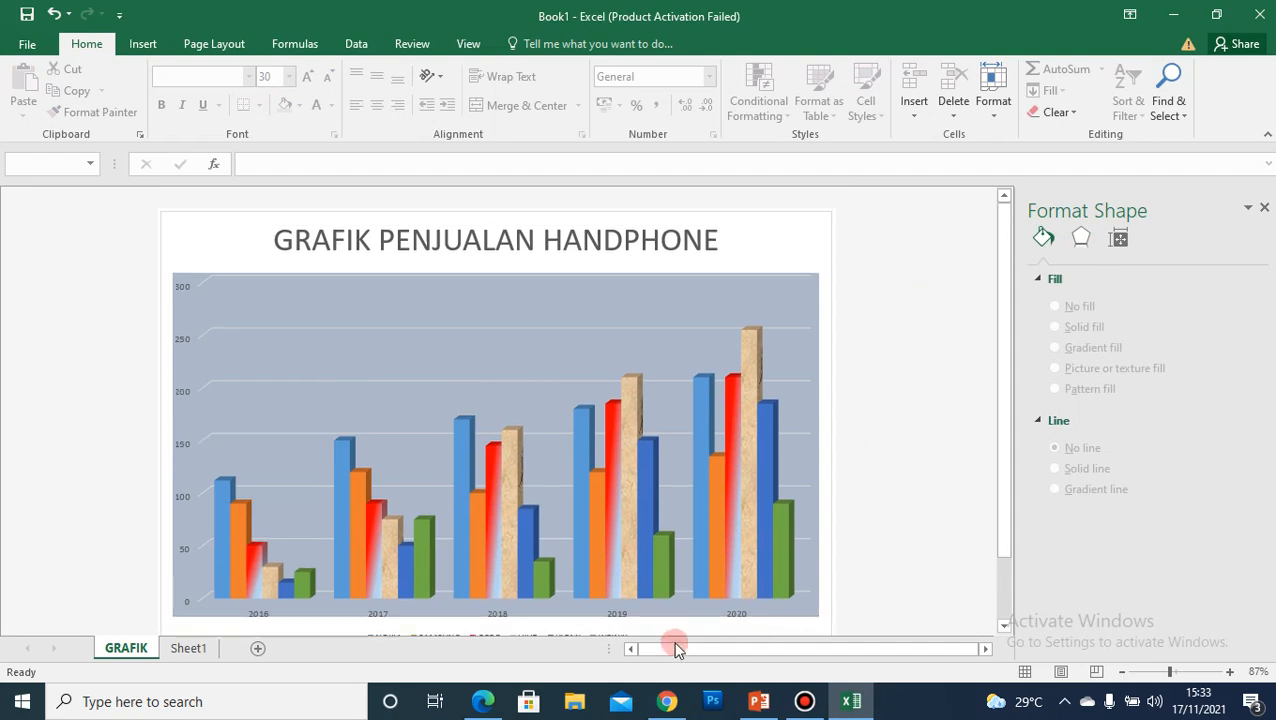
- Switch to the PPN-9 presentation in PowerPoint and run the slide show from "MEMBUAT GRAFIK" through to "MENGUBAH TYPE GRAFIK"
{"action": "left_click", "coordinate": [760, 702]}
{"action": "left_click", "coordinate": [40, 345]}
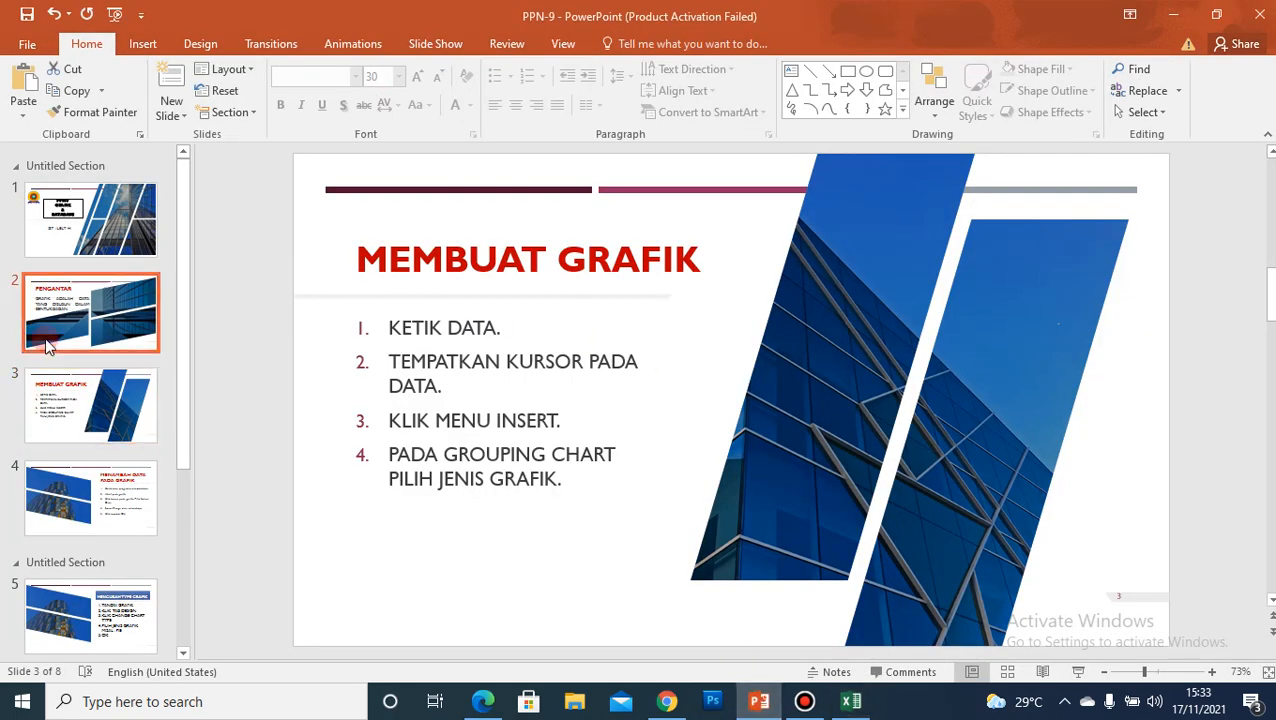
{"action": "left_click", "coordinate": [135, 410]}
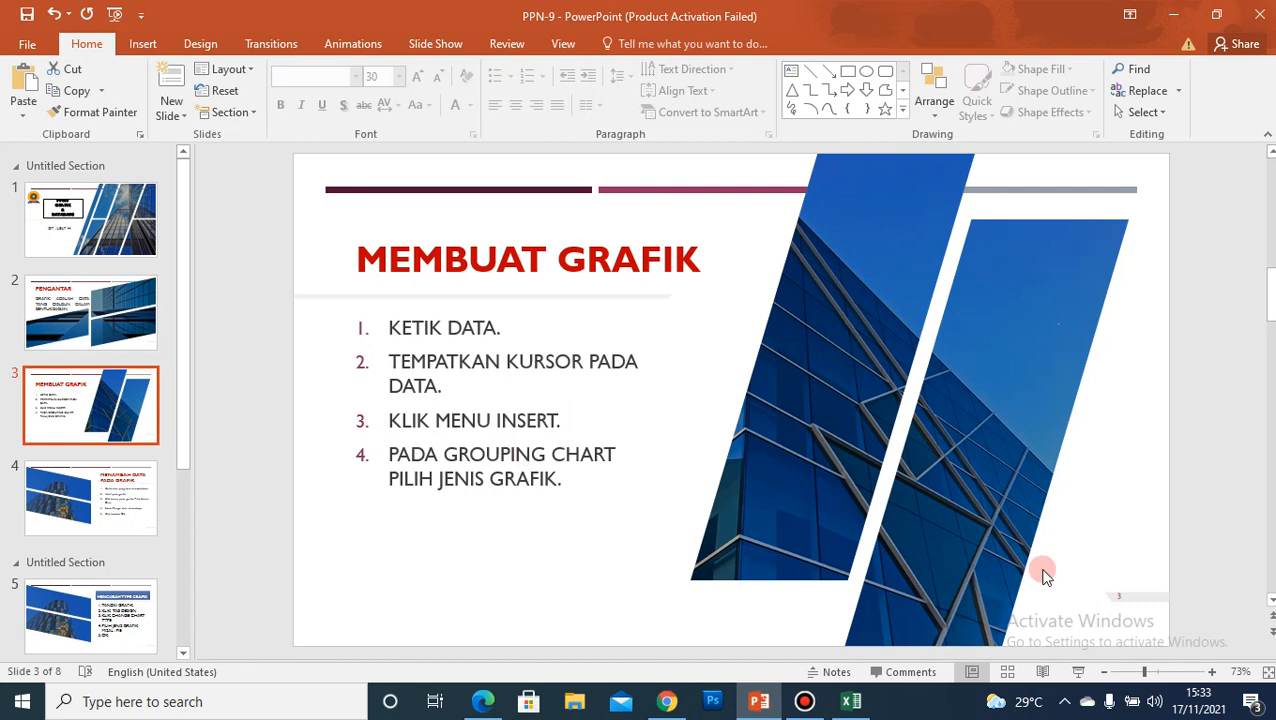
{"action": "left_click", "coordinate": [1078, 675]}
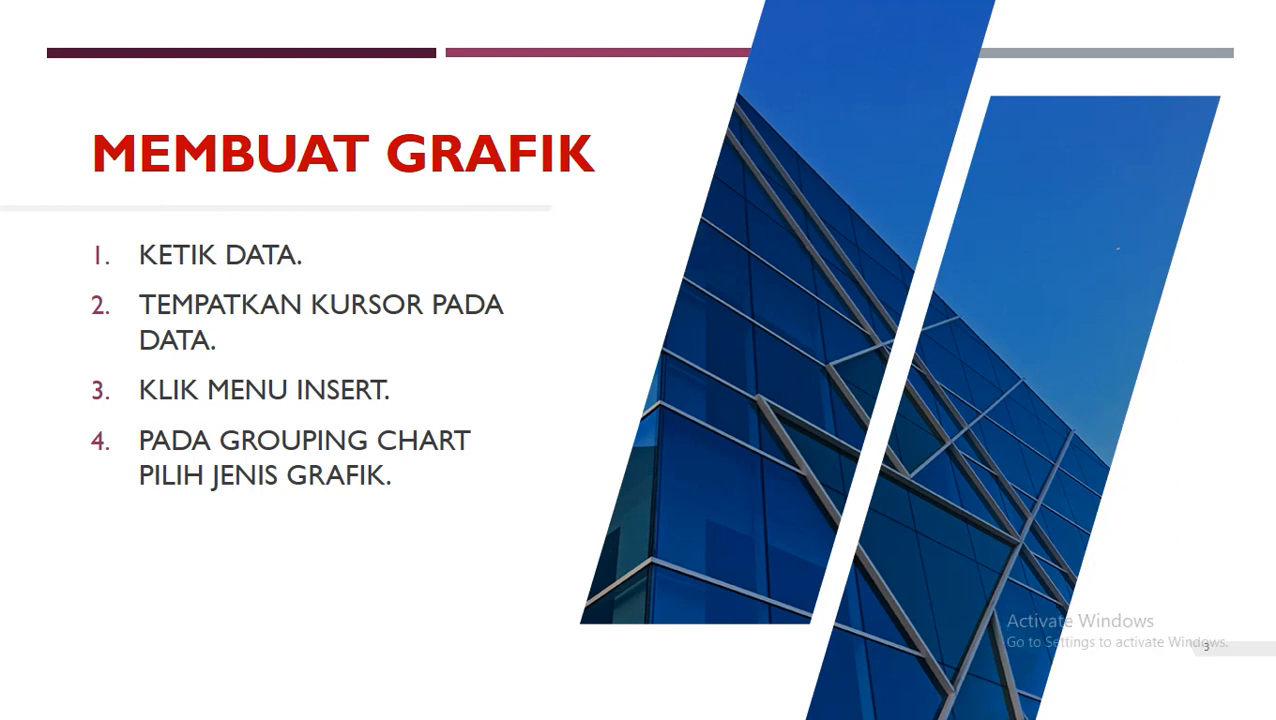
{"action": "key", "text": "Right"}
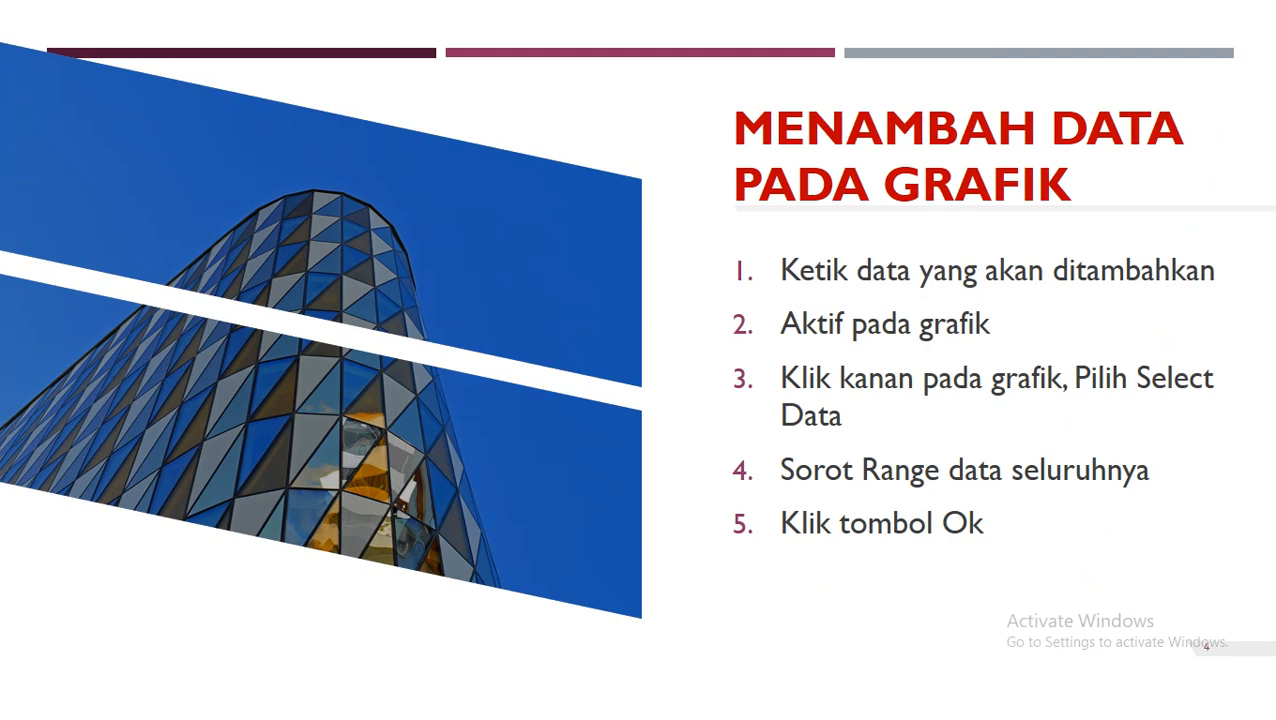
{"action": "key", "text": "Right"}
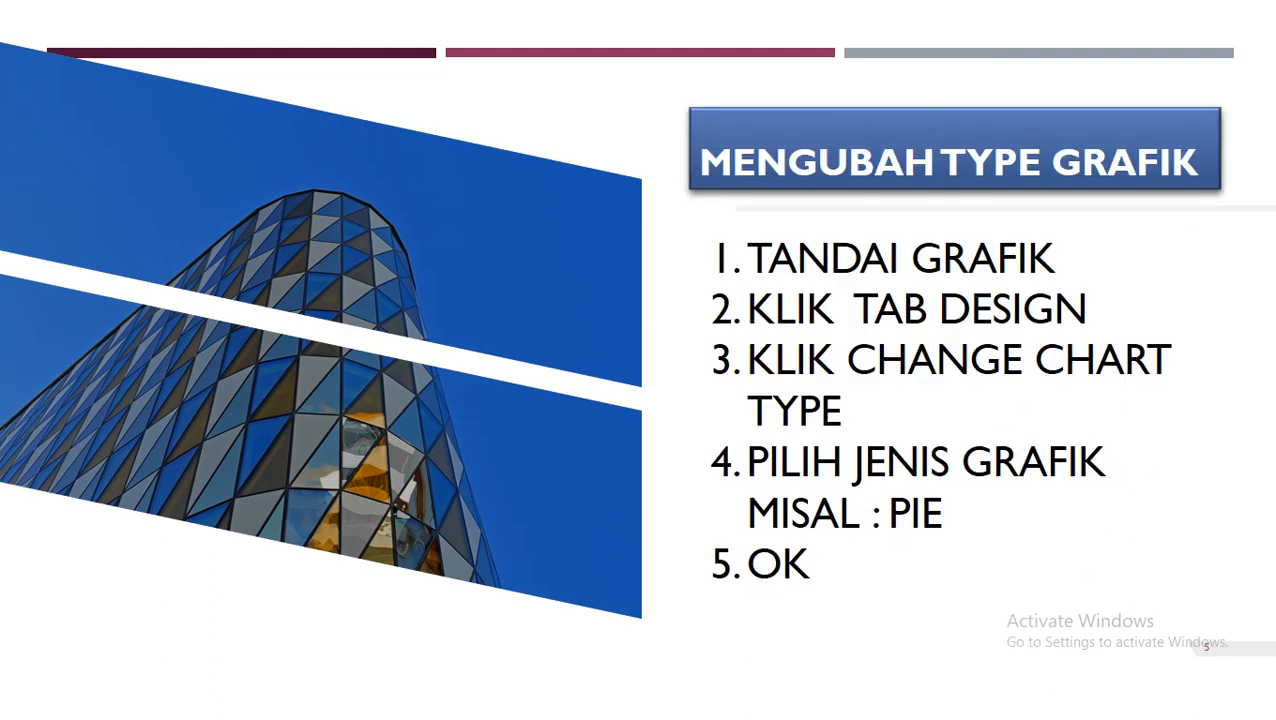
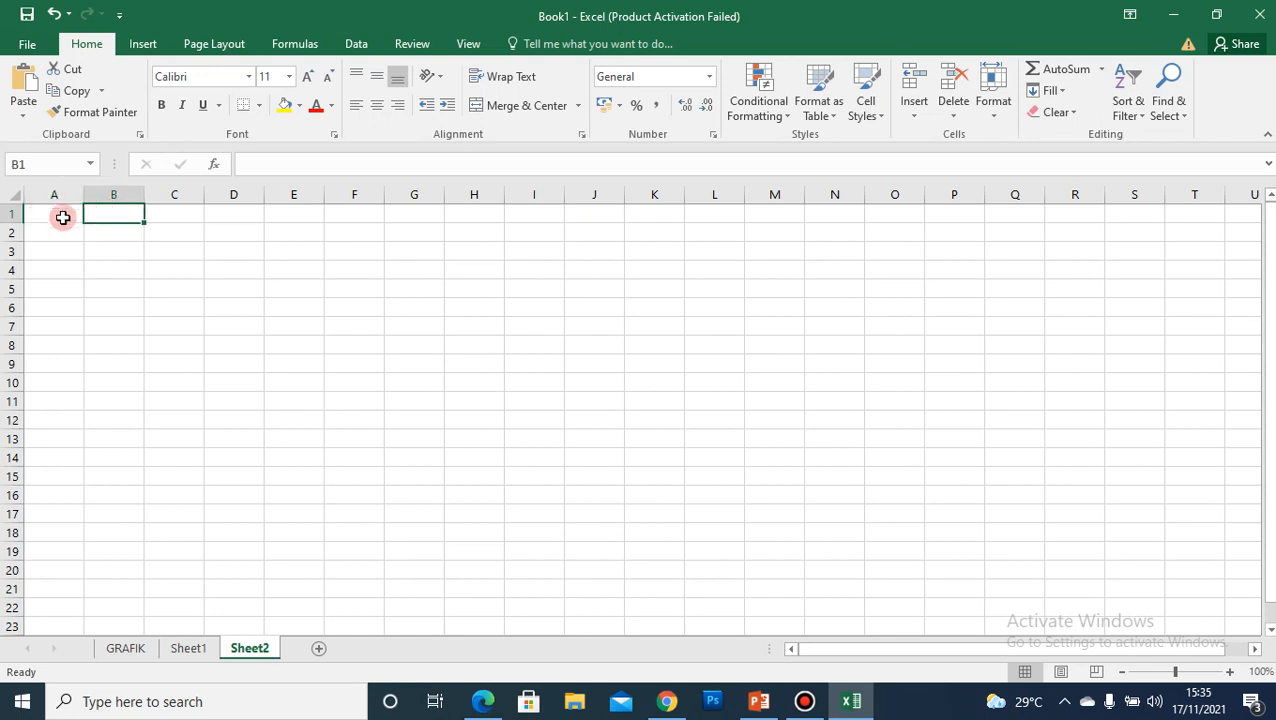
- Enter the column headers NAMA in A1 and ALAMAT in B1 of Sheet2
{"action": "left_click", "coordinate": [42, 213]}
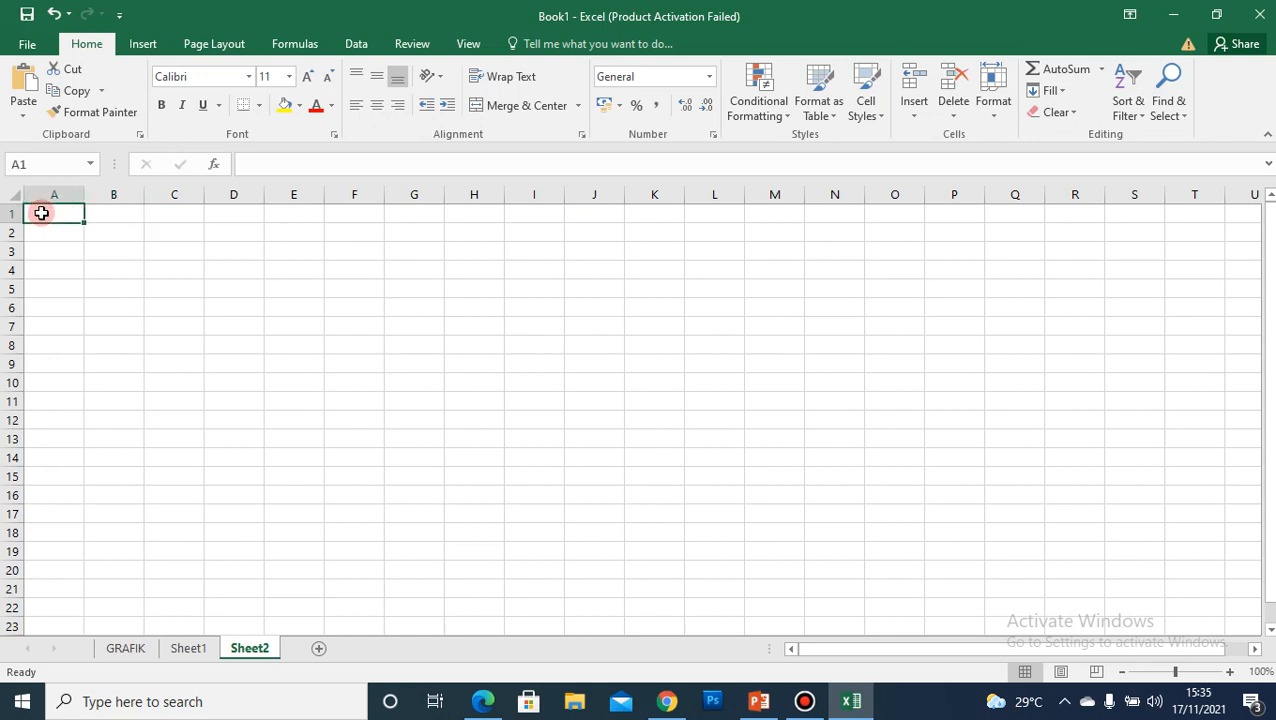
{"action": "type", "text": "NA"}
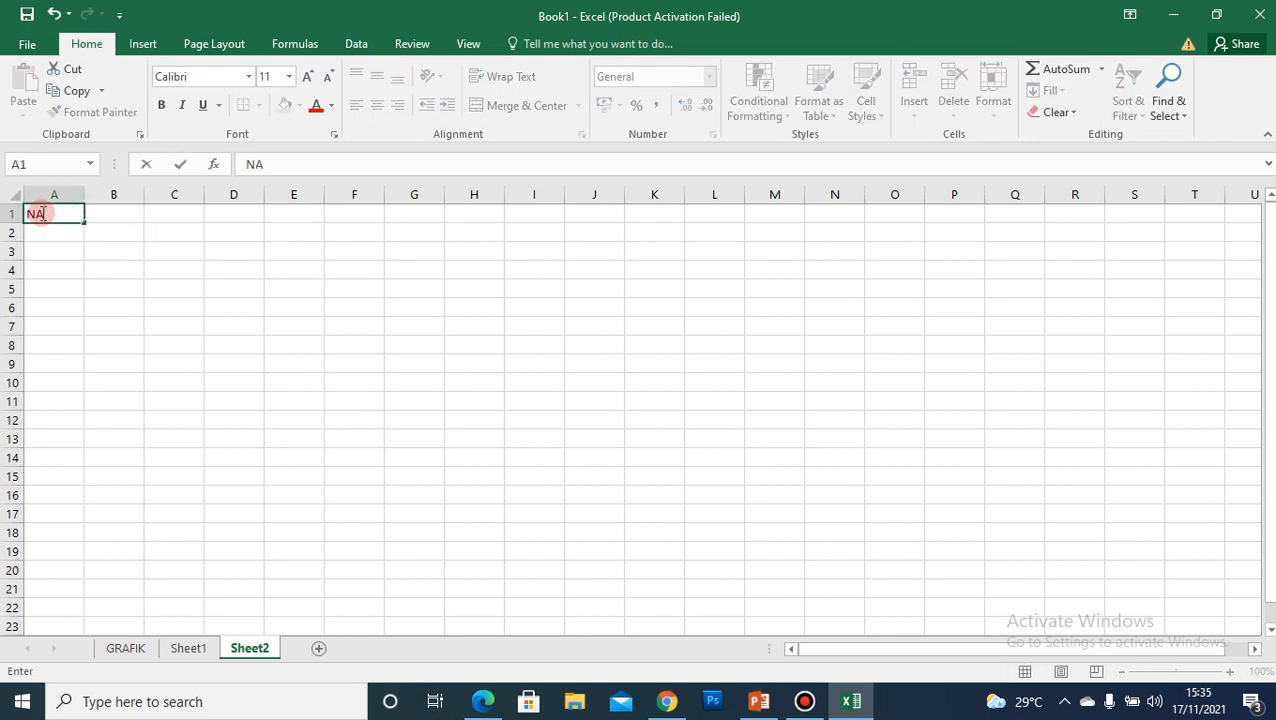
{"action": "type", "text": "MA"}
{"action": "key", "text": "Tab"}
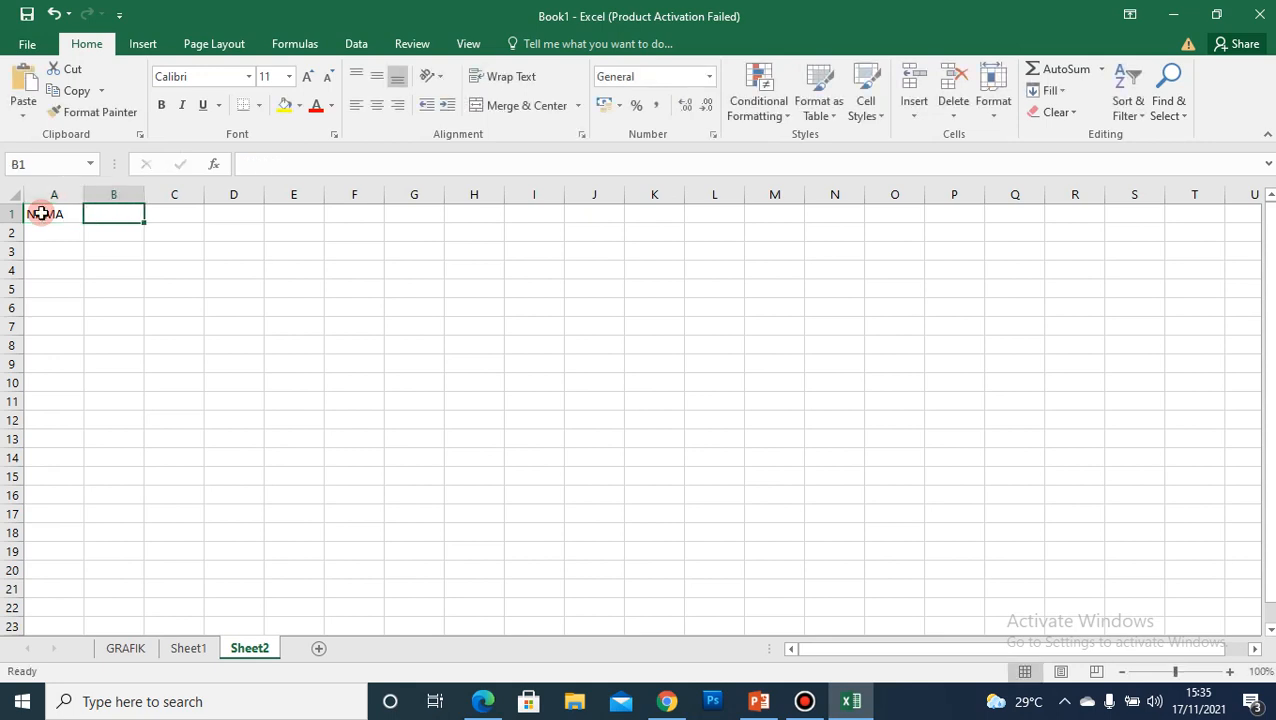
{"action": "type", "text": "GR"}
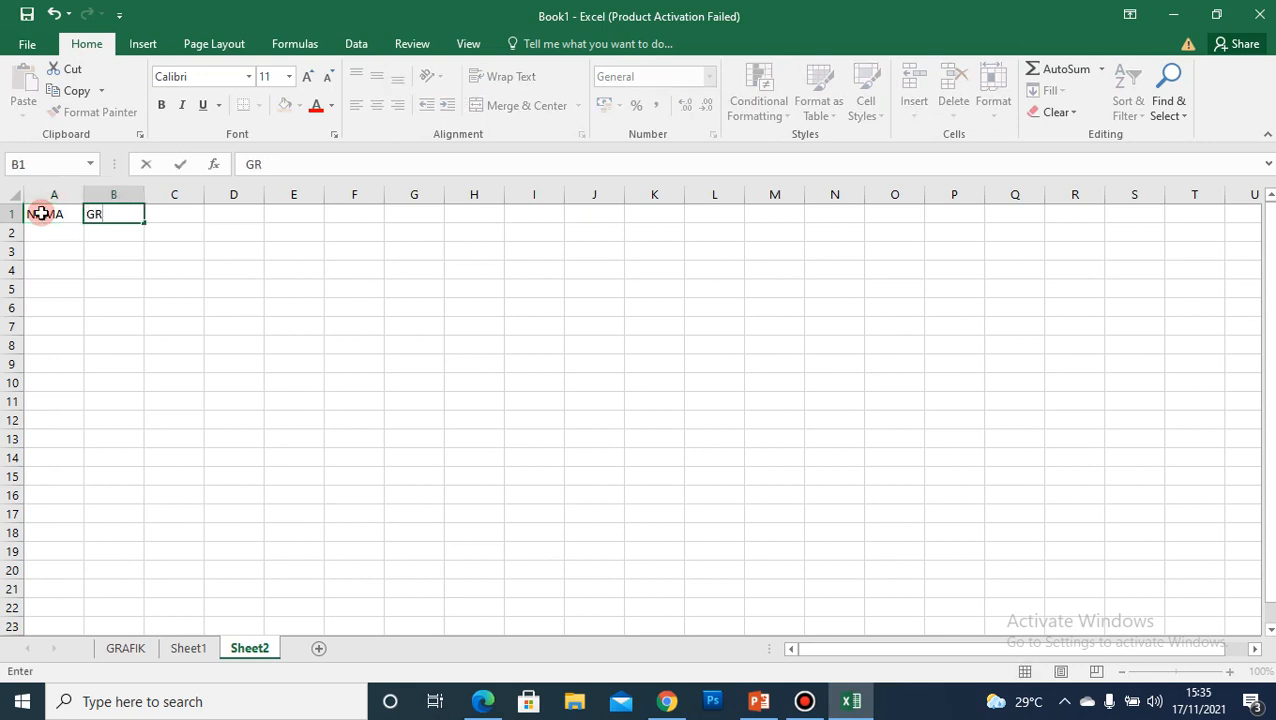
{"action": "key", "text": "BackSpace"}
{"action": "key", "text": "BackSpace"}
{"action": "type", "text": "ALAMAT"}
{"action": "key", "text": "Return"}
- Continue the header row with JURUSAN in C1 and NILAI in D1
{"action": "key", "text": "Up"}
{"action": "key", "text": "Right"}
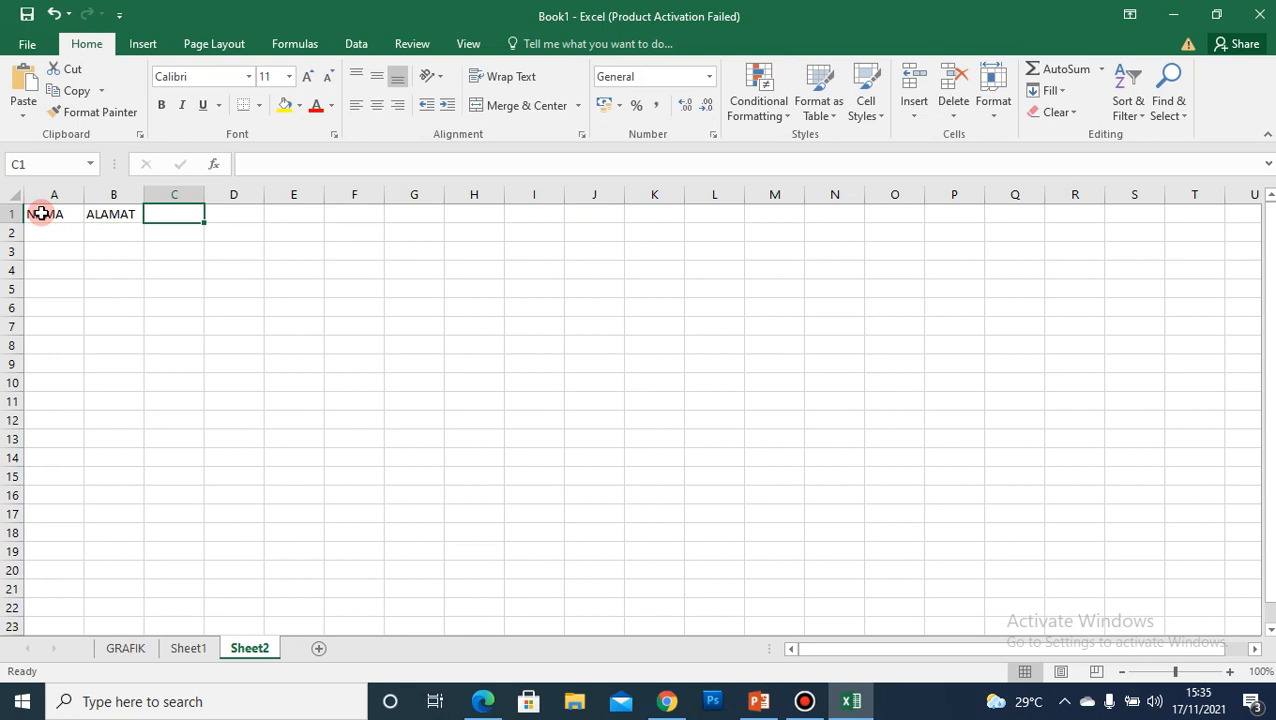
{"action": "type", "text": "JURUSAN"}
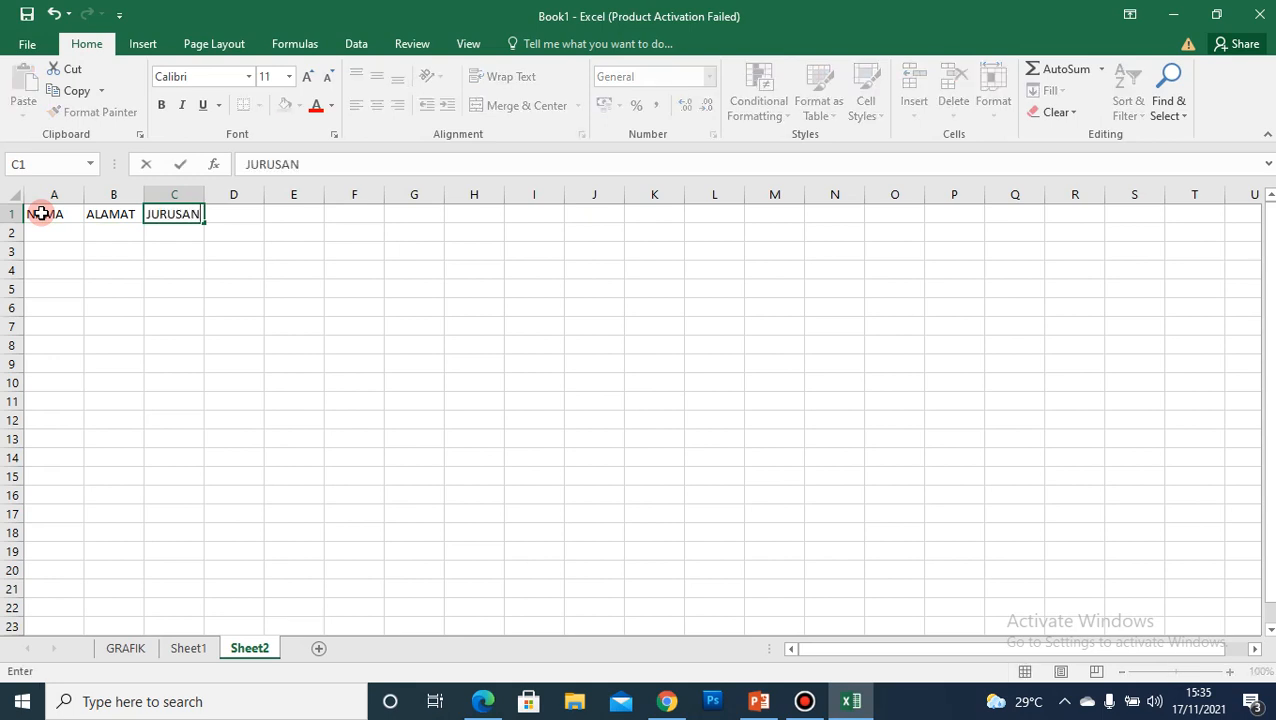
{"action": "key", "text": "Tab"}
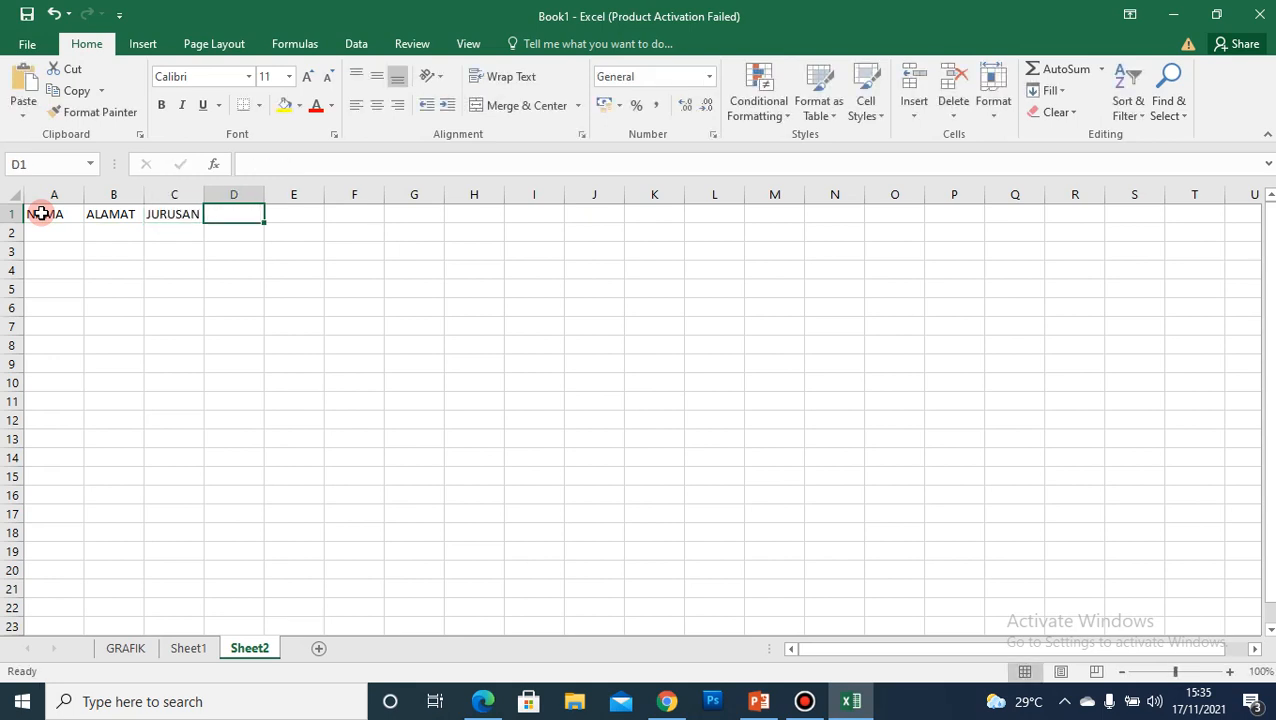
{"action": "type", "text": "NILA"}
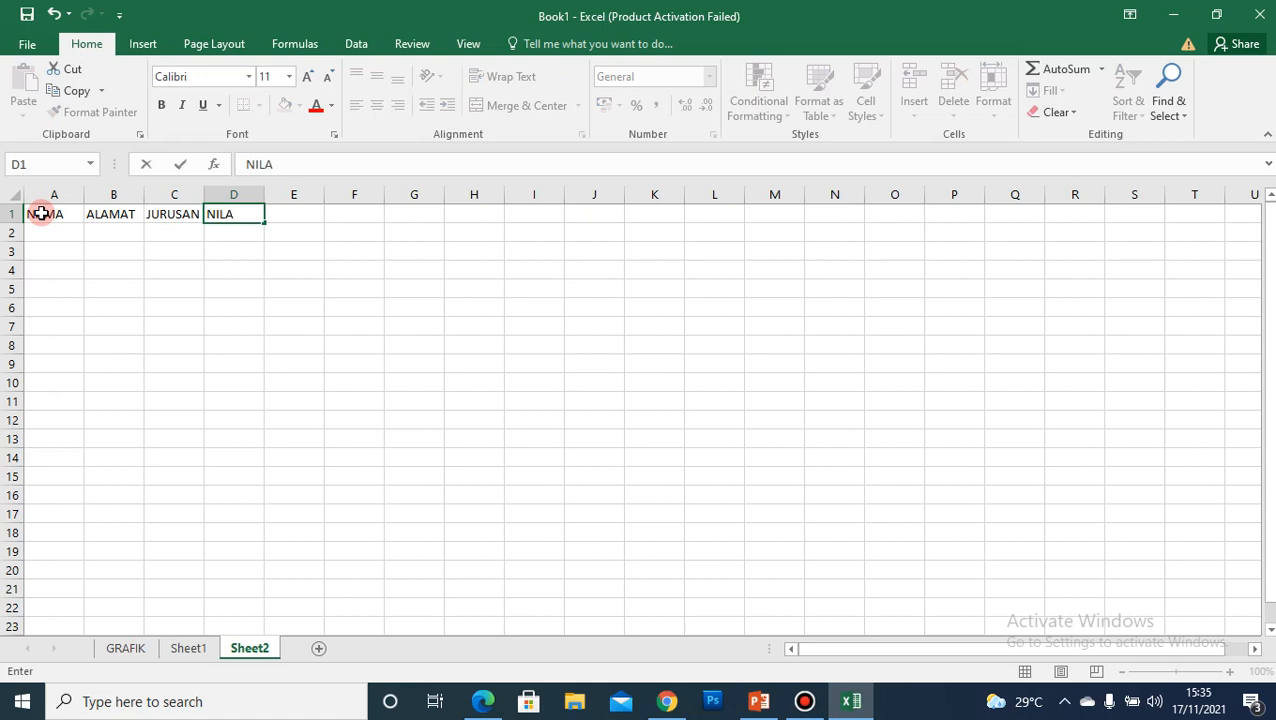
{"action": "type", "text": "I"}
{"action": "key", "text": "Return"}
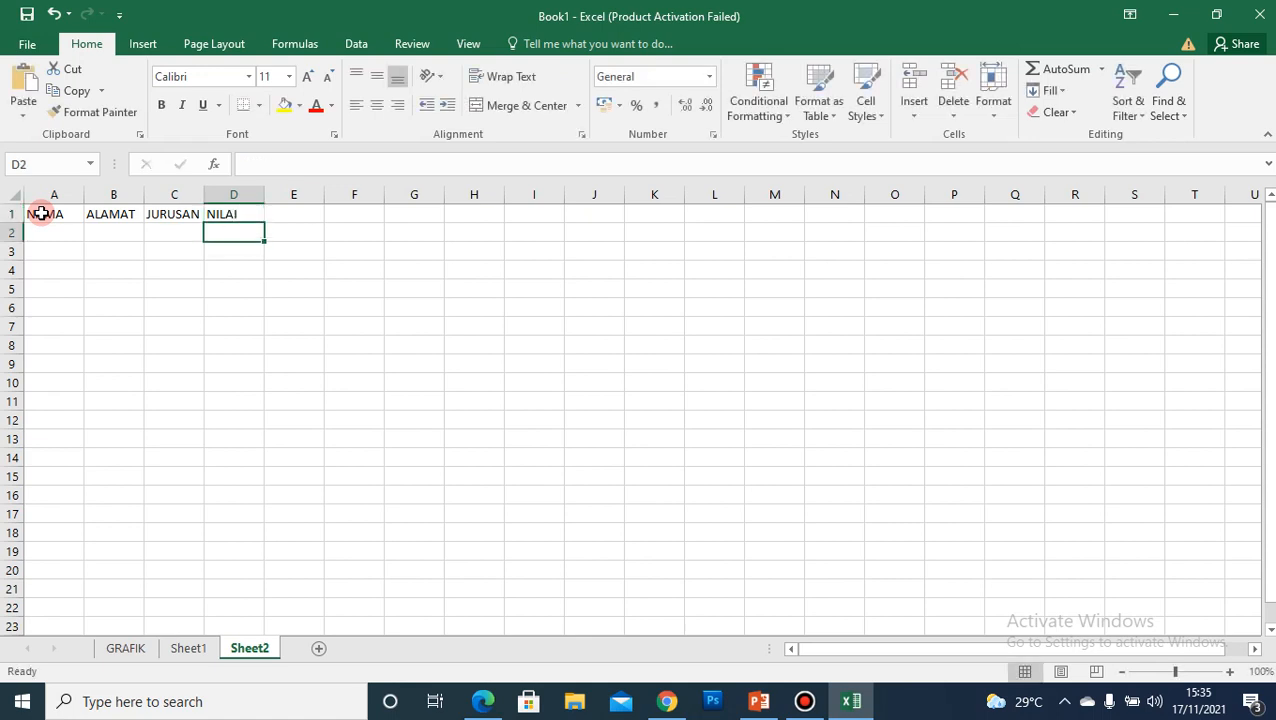
- Format the headers in A1:D1 as bold Times New Roman with font size 14
{"action": "left_click_drag", "start_coordinate": [40, 214], "coordinate": [242, 200]}
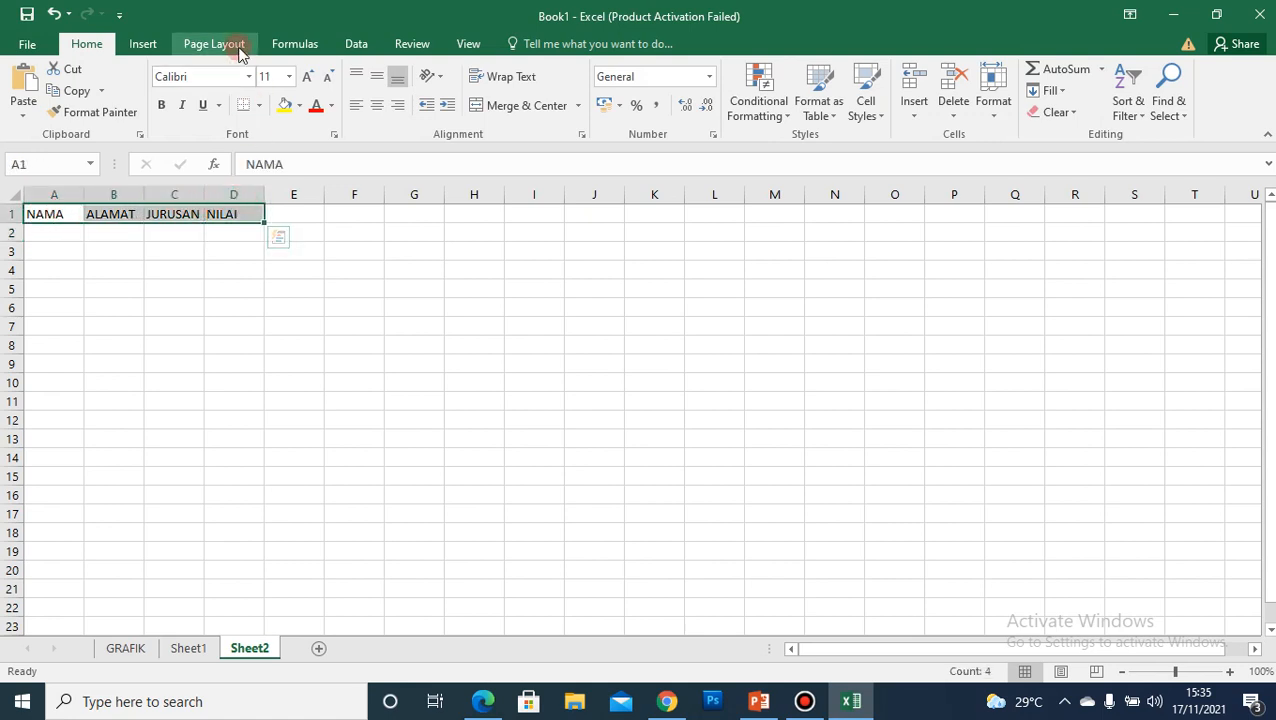
{"action": "left_click", "coordinate": [161, 105]}
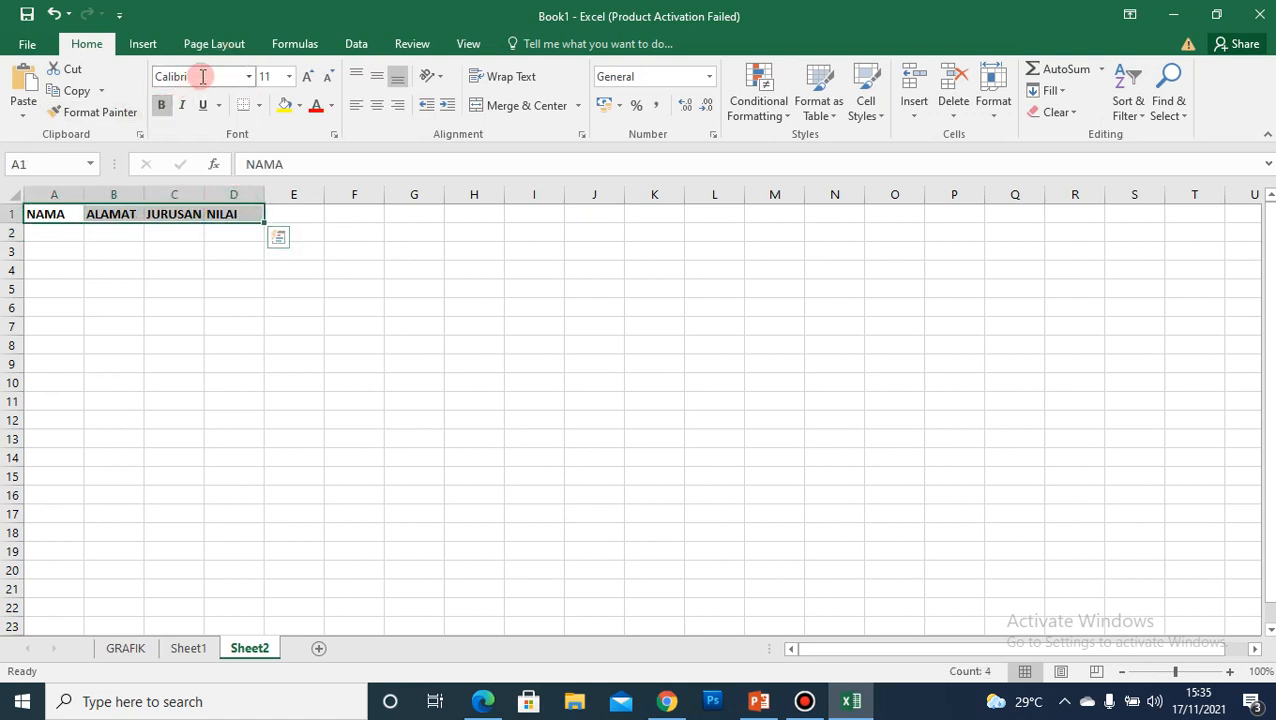
{"action": "left_click", "coordinate": [202, 76]}
{"action": "type", "text": "Times New Roma"}
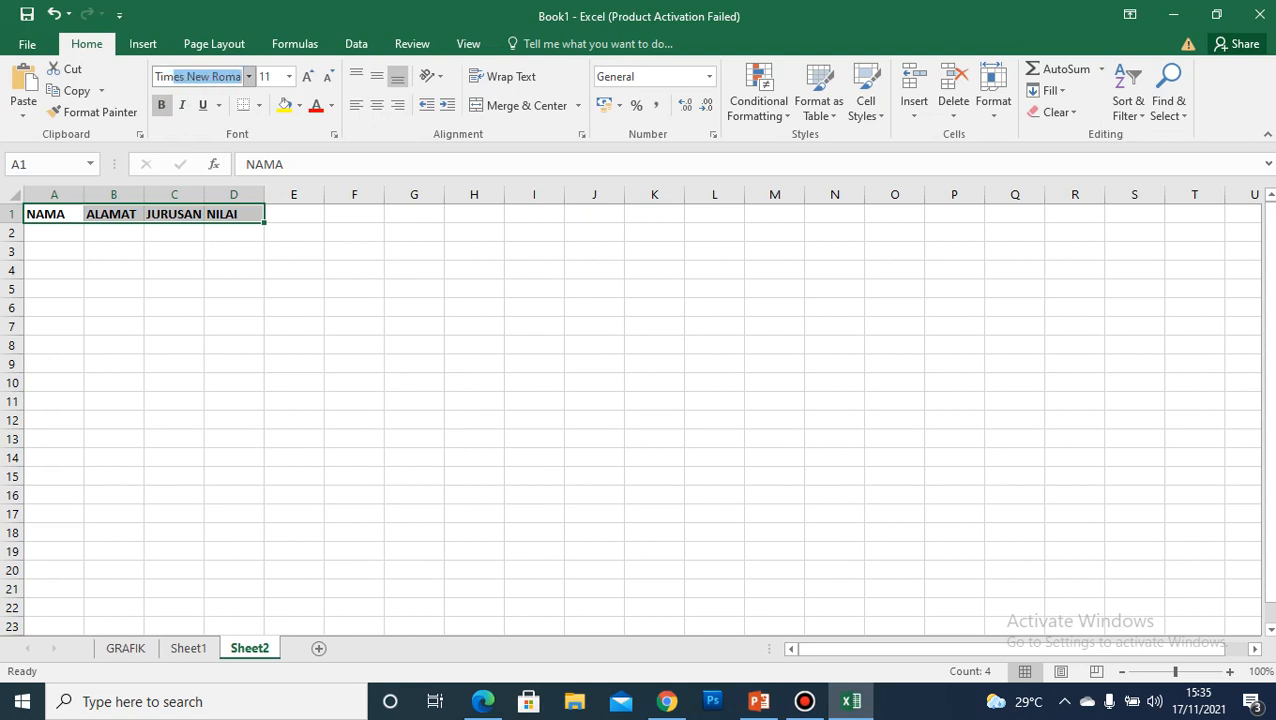
{"action": "key", "text": "Return"}
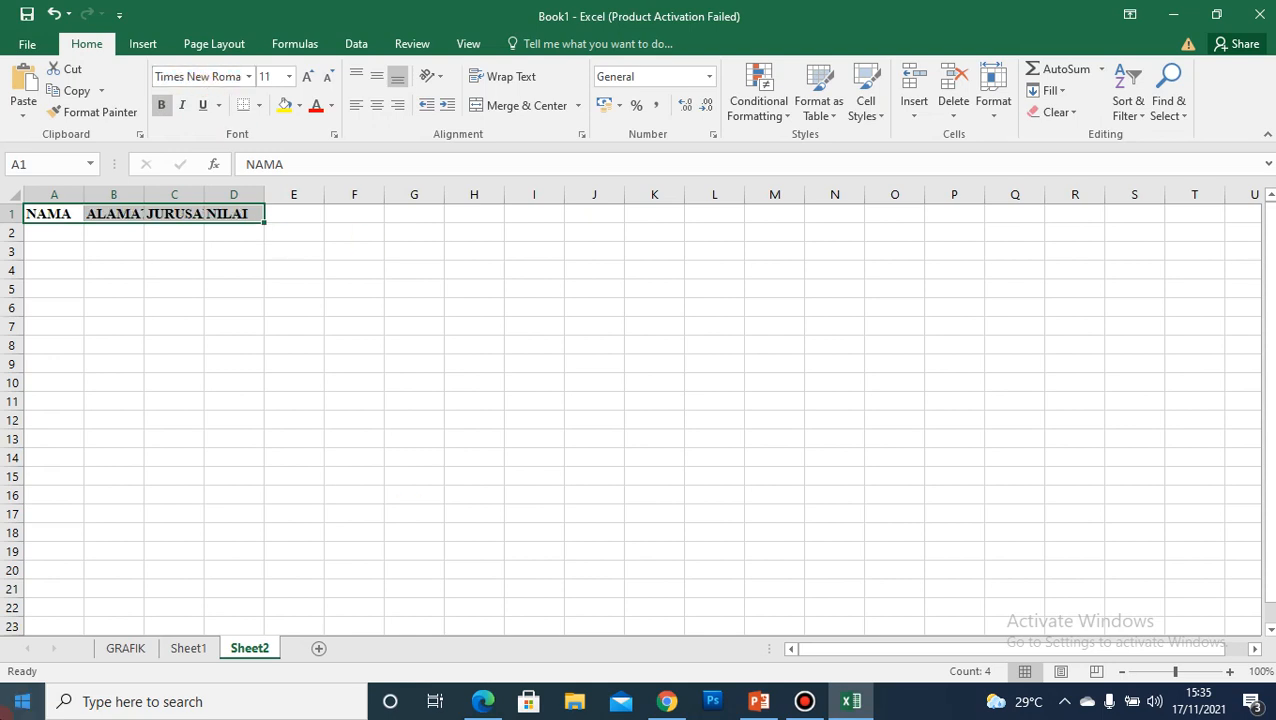
{"action": "left_click", "coordinate": [268, 76]}
{"action": "type", "text": "14"}
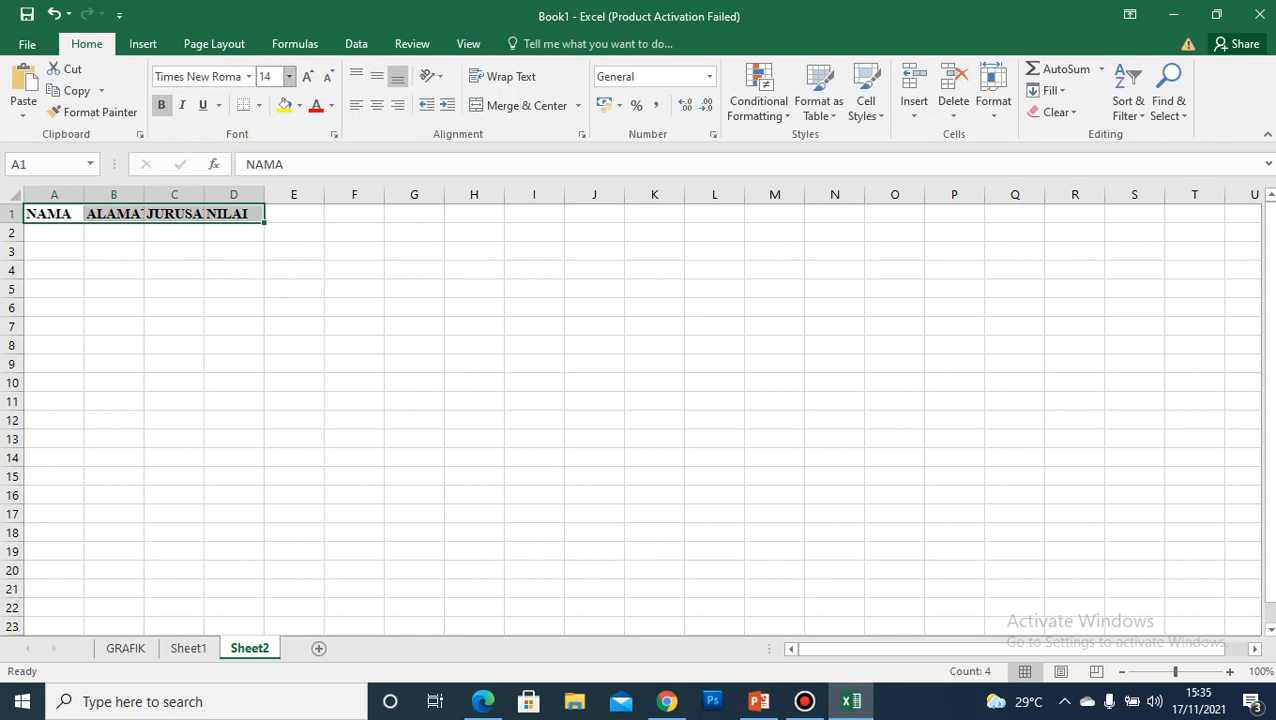
{"action": "key", "text": "Return"}
- Widen columns A through D so that the enlarged headers fit inside their cells
{"action": "left_click", "coordinate": [225, 335]}
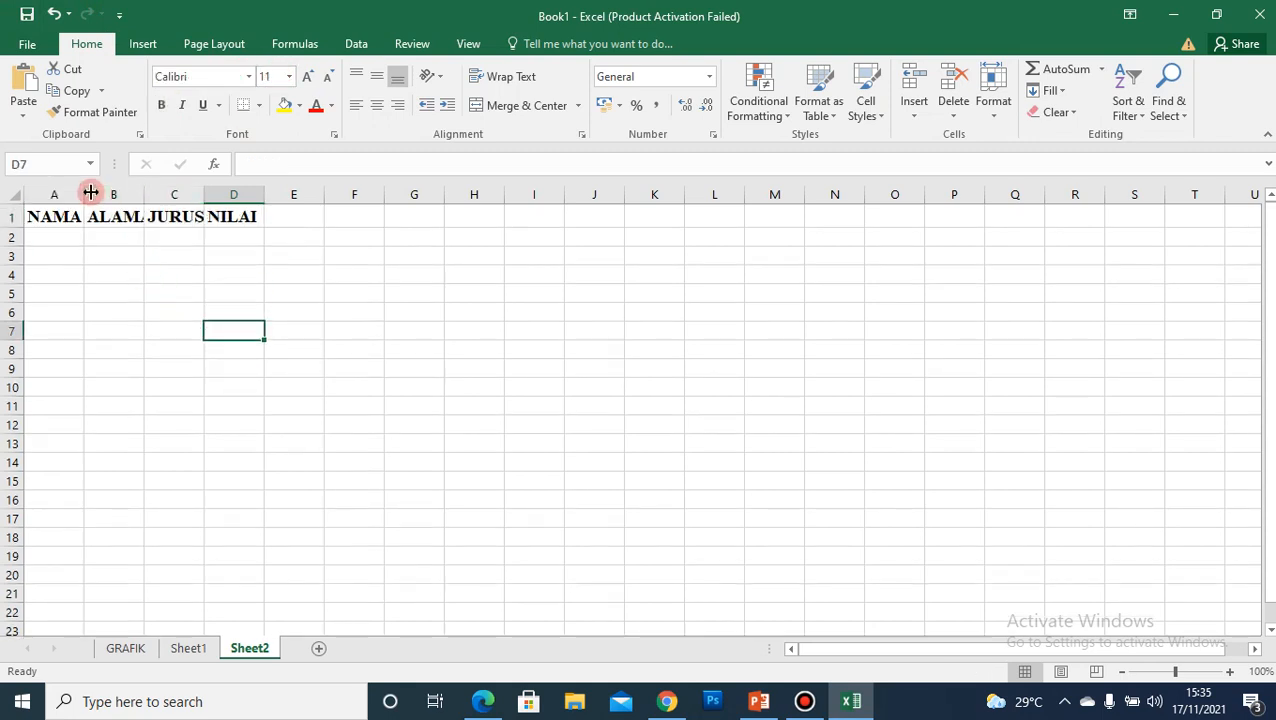
{"action": "left_click_drag", "start_coordinate": [90, 193], "coordinate": [469, 205]}
- Enter the first three students' first names in capitals under NAMA, in A2:A4
{"action": "left_click", "coordinate": [114, 234]}
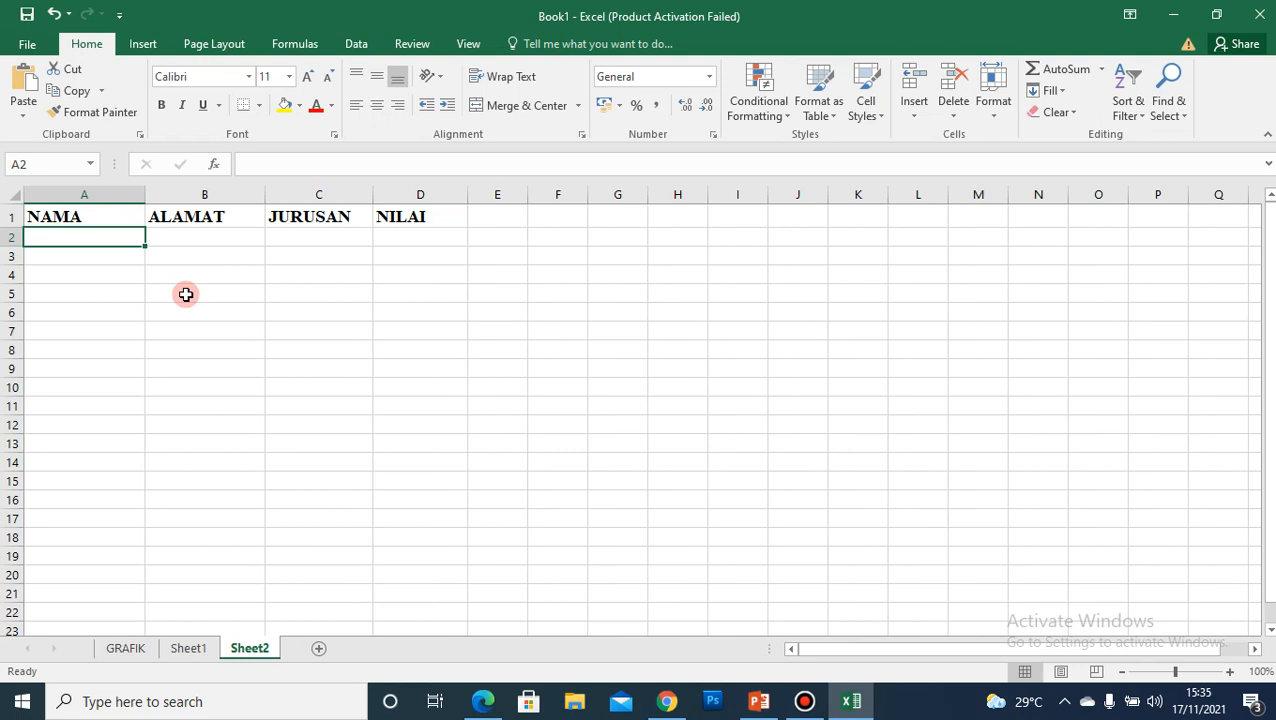
{"action": "type", "text": "ANDIN"}
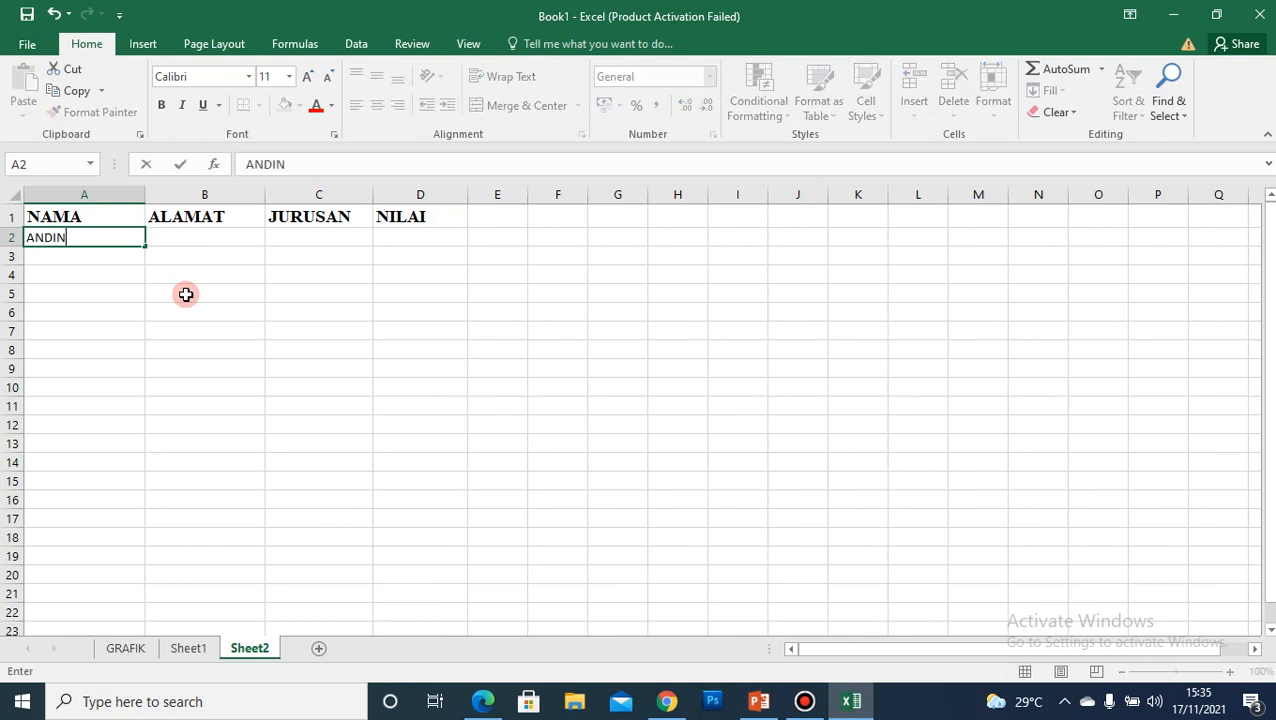
{"action": "type", "text": "I"}
{"action": "key", "text": "Return"}
{"action": "type", "text": "KINK"}
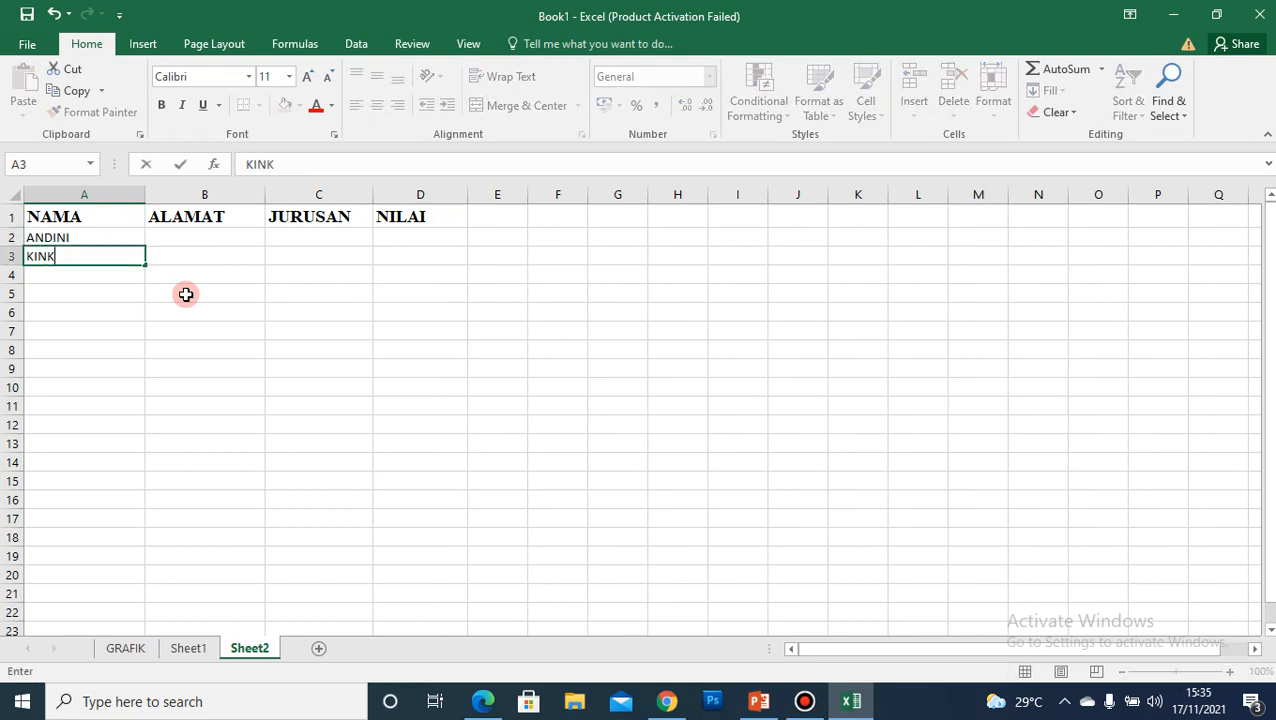
{"action": "type", "text": "IN"}
{"action": "key", "text": "Return"}
{"action": "type", "text": "LI"}
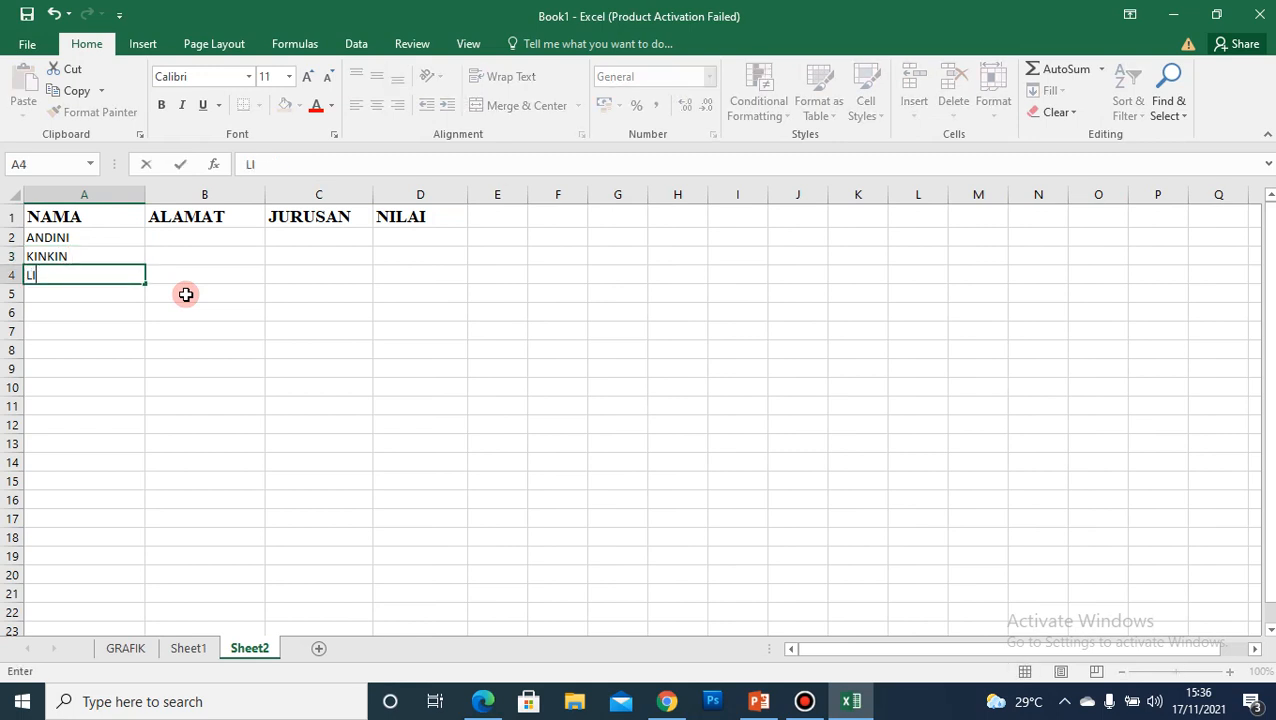
{"action": "type", "text": "DYA"}
{"action": "key", "text": "Return"}
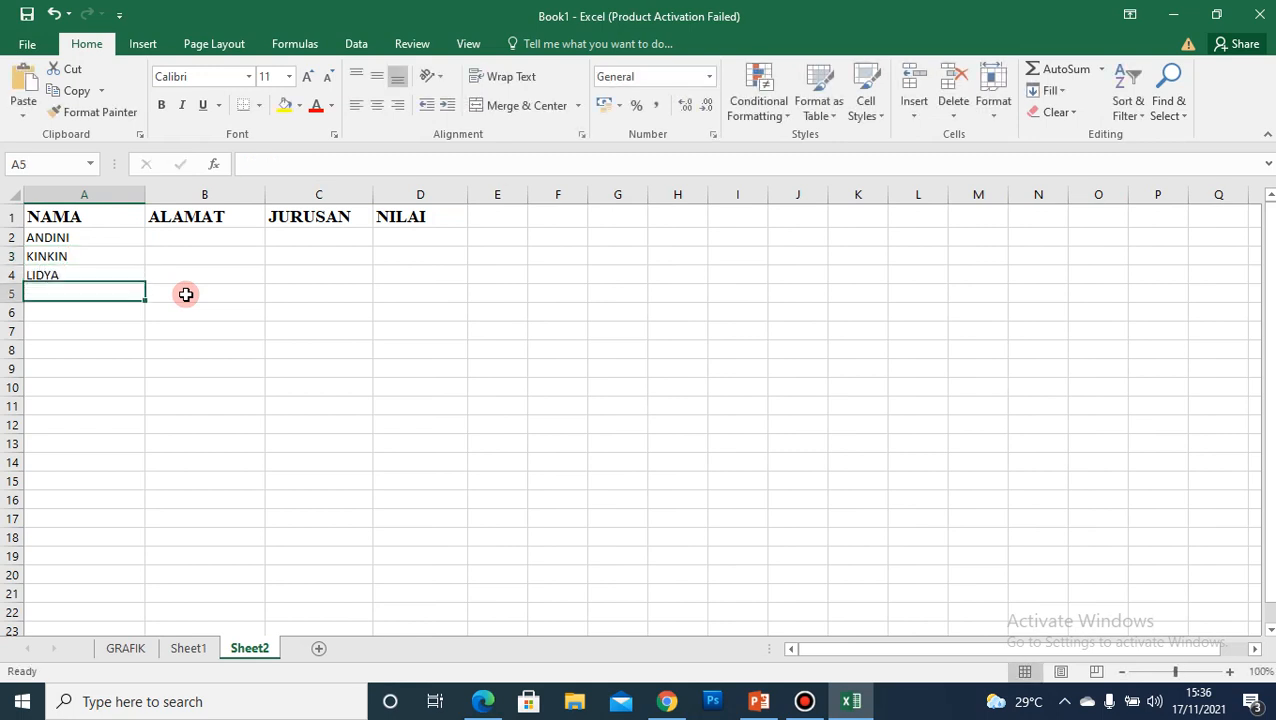
- Enter three more students' first names in capitals in A5:A7 of the NAMA column
{"action": "type", "text": "FRIS"}
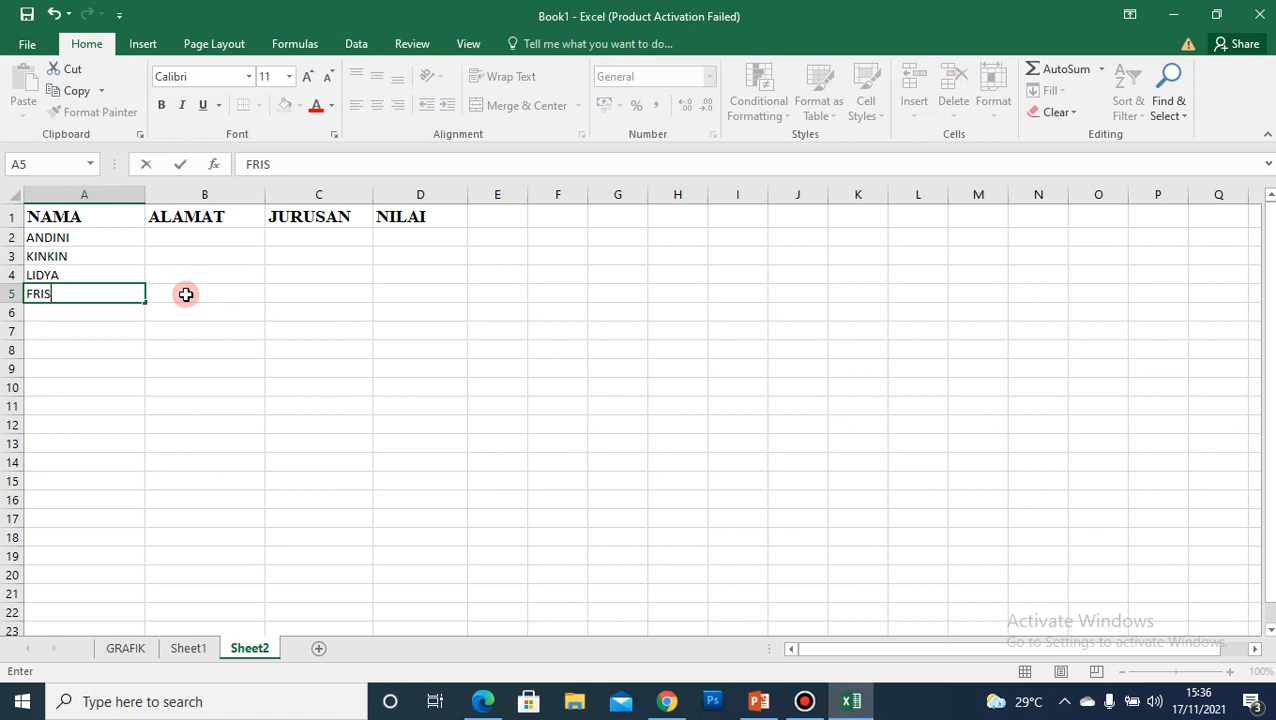
{"action": "type", "text": "KA"}
{"action": "key", "text": "Return"}
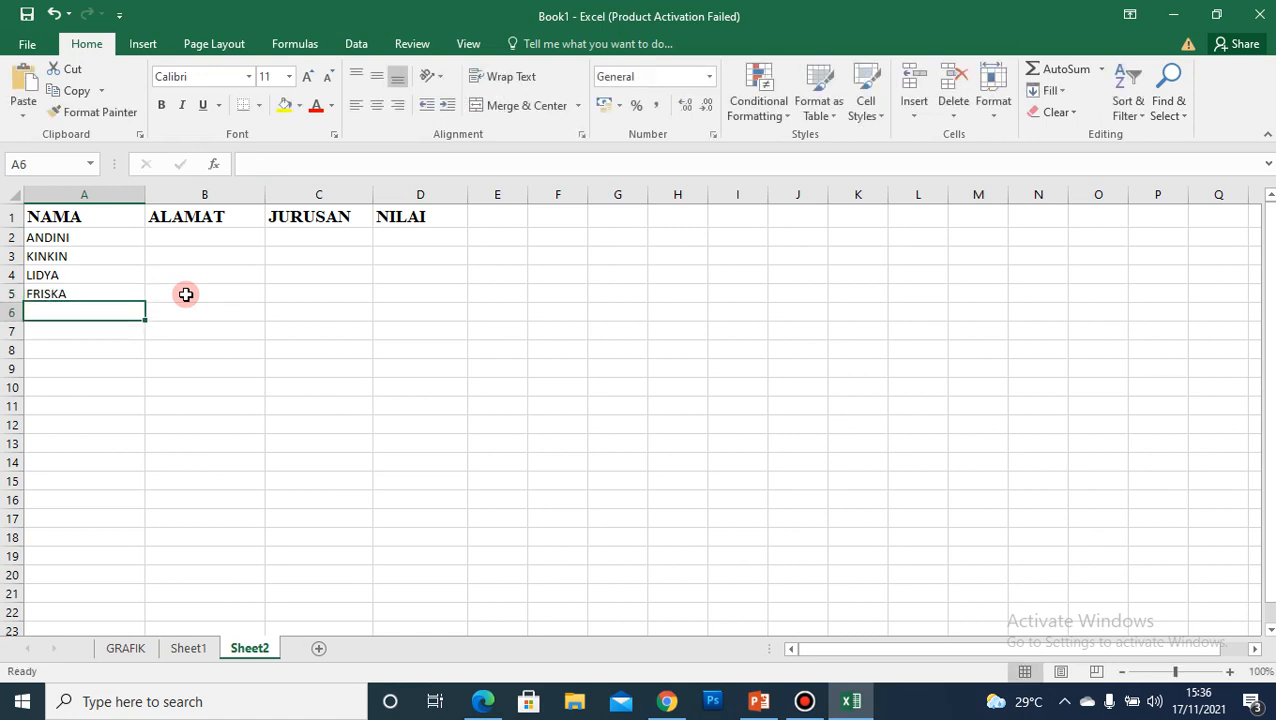
{"action": "type", "text": "JOS"}
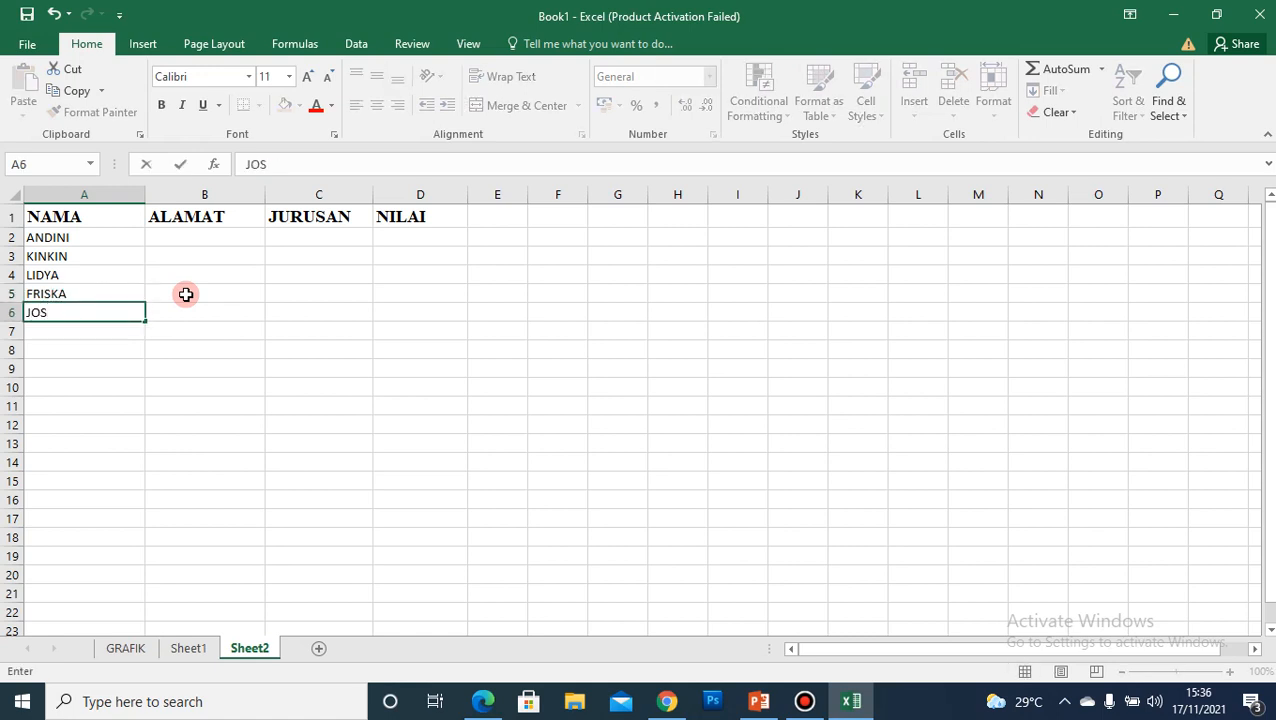
{"action": "type", "text": "UA"}
{"action": "key", "text": "Return"}
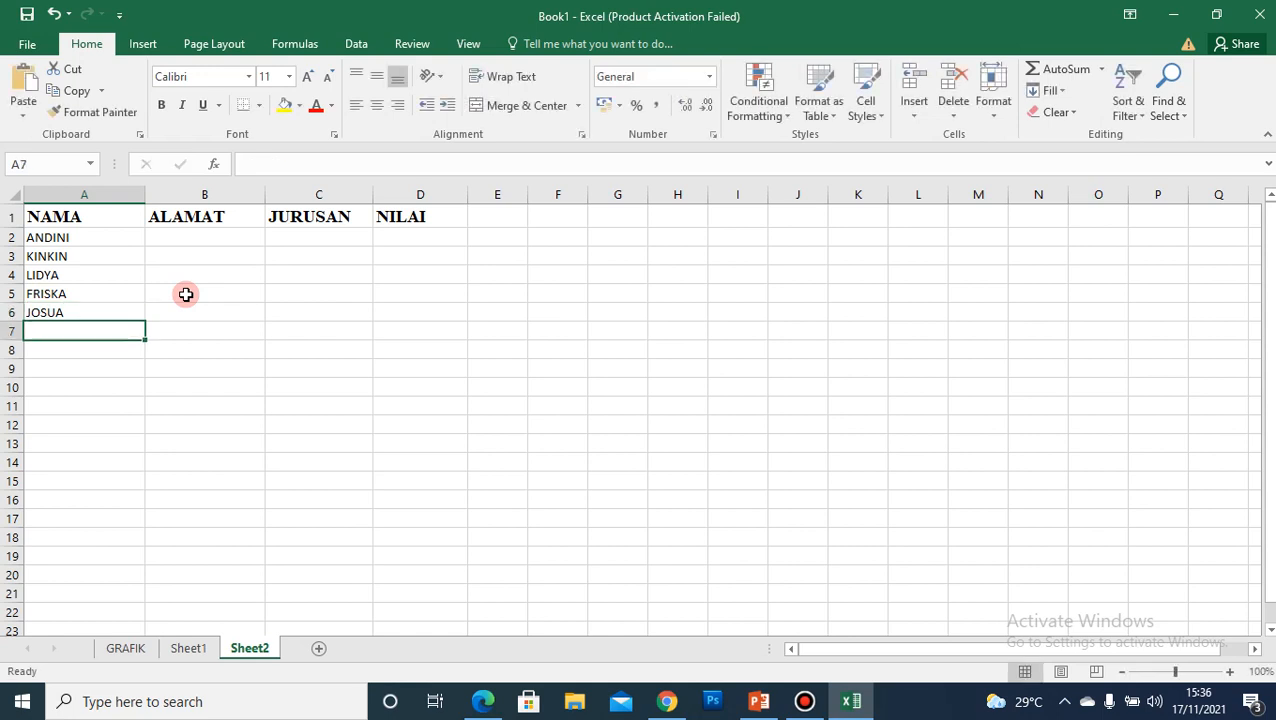
{"action": "type", "text": "J"}
{"action": "key", "text": "BackSpace"}
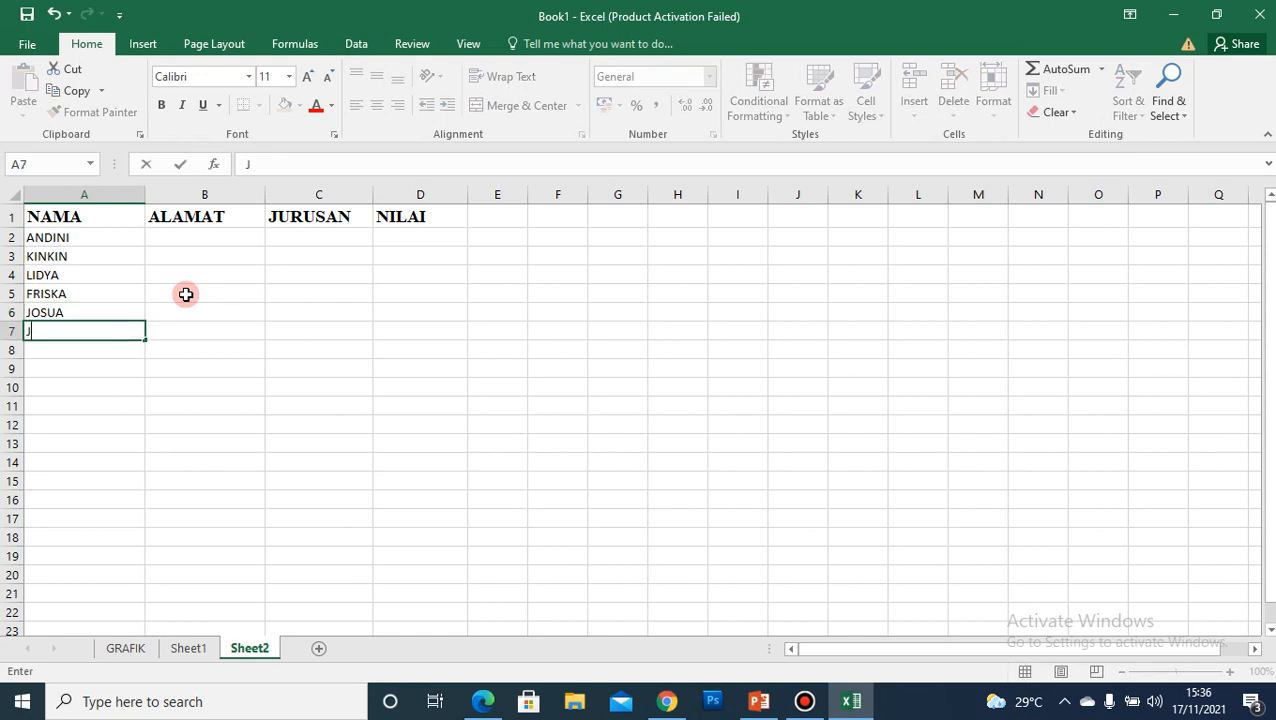
{"action": "type", "text": "OKKAS"}
{"action": "key", "text": "Return"}
- Complete the NAMA column by entering the last three students' first names in A8:A10
{"action": "type", "text": "TINA"}
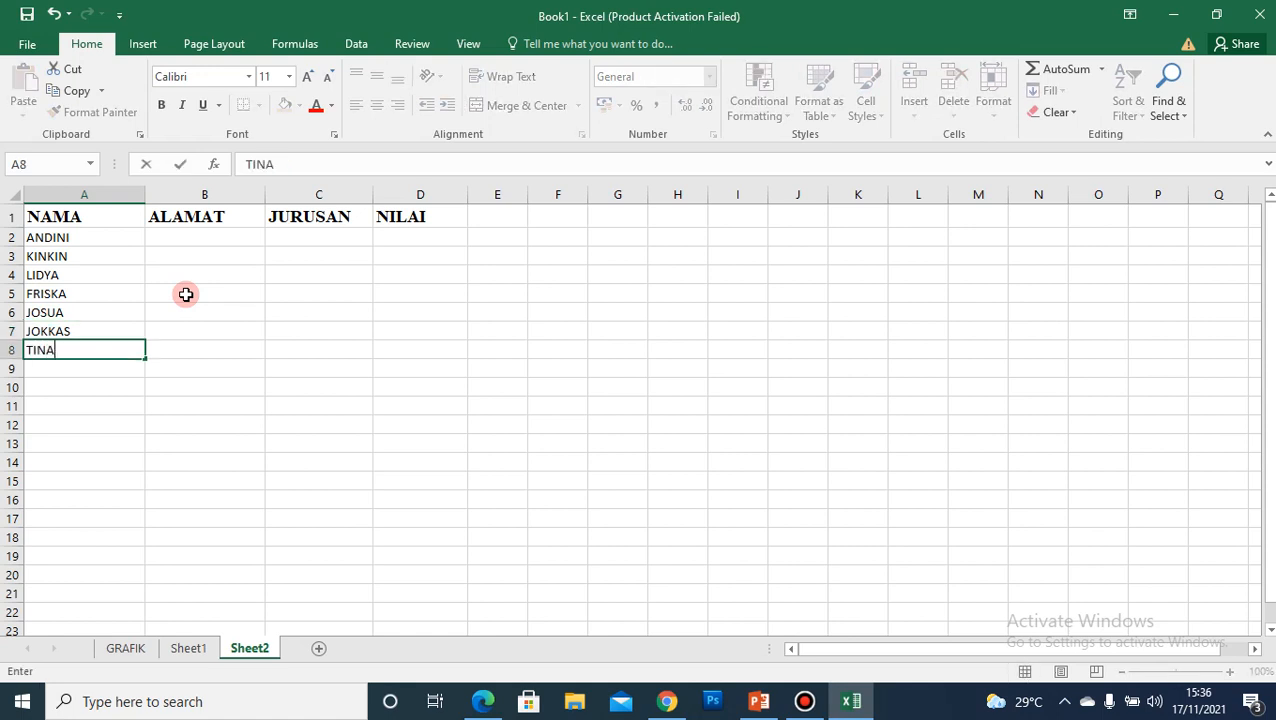
{"action": "key", "text": "Return"}
{"action": "type", "text": "SU"}
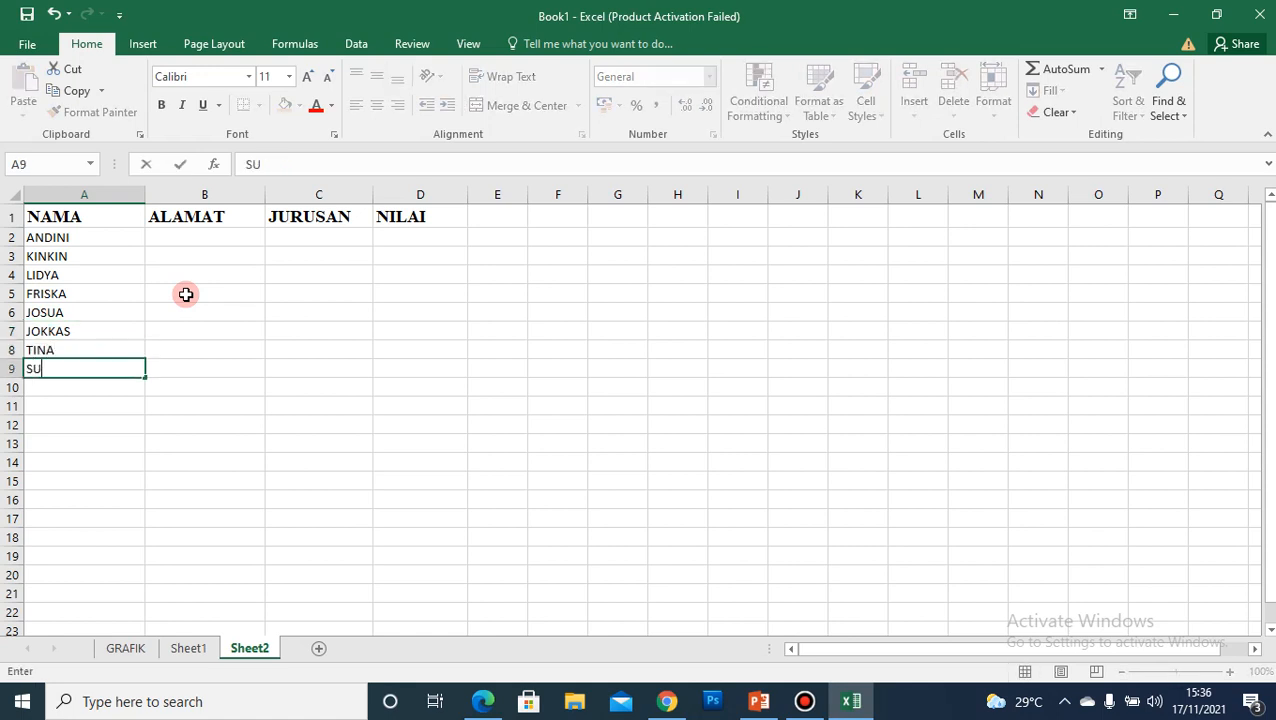
{"action": "type", "text": "SI"}
{"action": "key", "text": "Return"}
{"action": "type", "text": "B"}
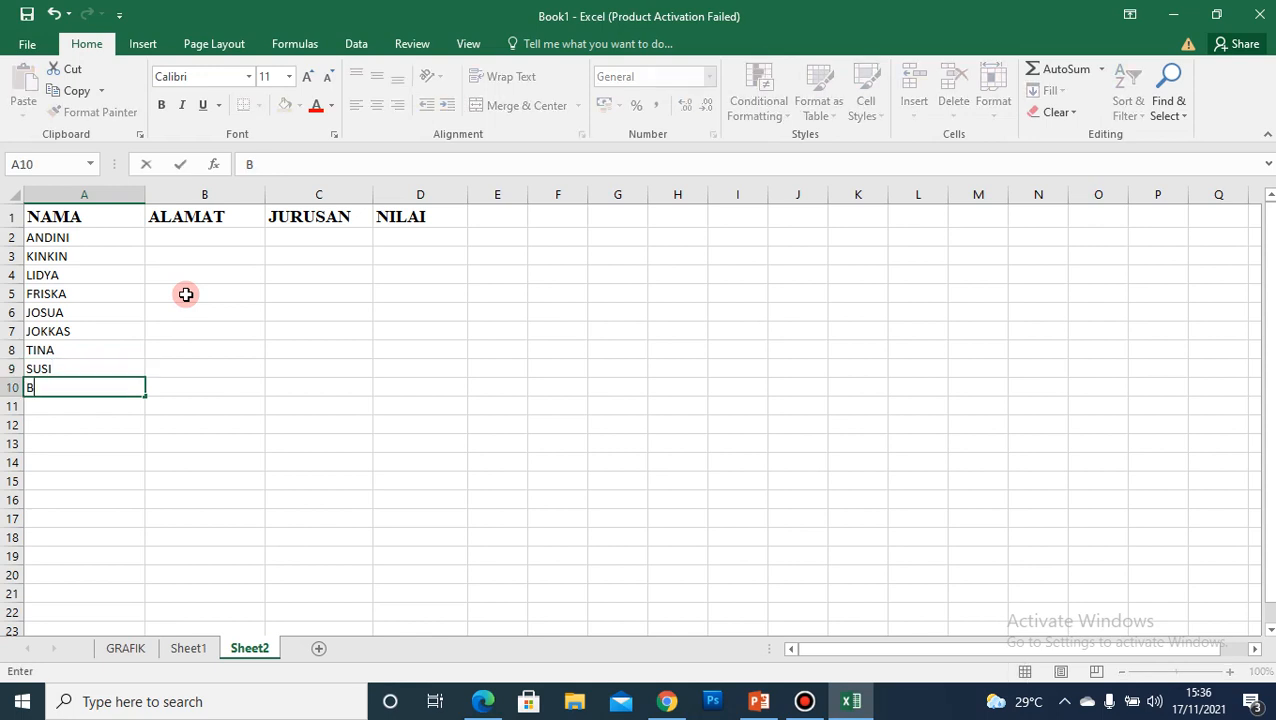
{"action": "type", "text": "UDIMAN"}
{"action": "key", "text": "Return"}
- Start the ALAMAT column by entering MEDAN in B2 and BRASTAGI in B3
{"action": "key", "text": "Up"}
{"action": "key", "text": "Up"}
{"action": "key", "text": "Up"}
{"action": "key", "text": "Up"}
{"action": "key", "text": "Up"}
{"action": "key", "text": "Up"}
{"action": "key", "text": "Up"}
{"action": "key", "text": "Up"}
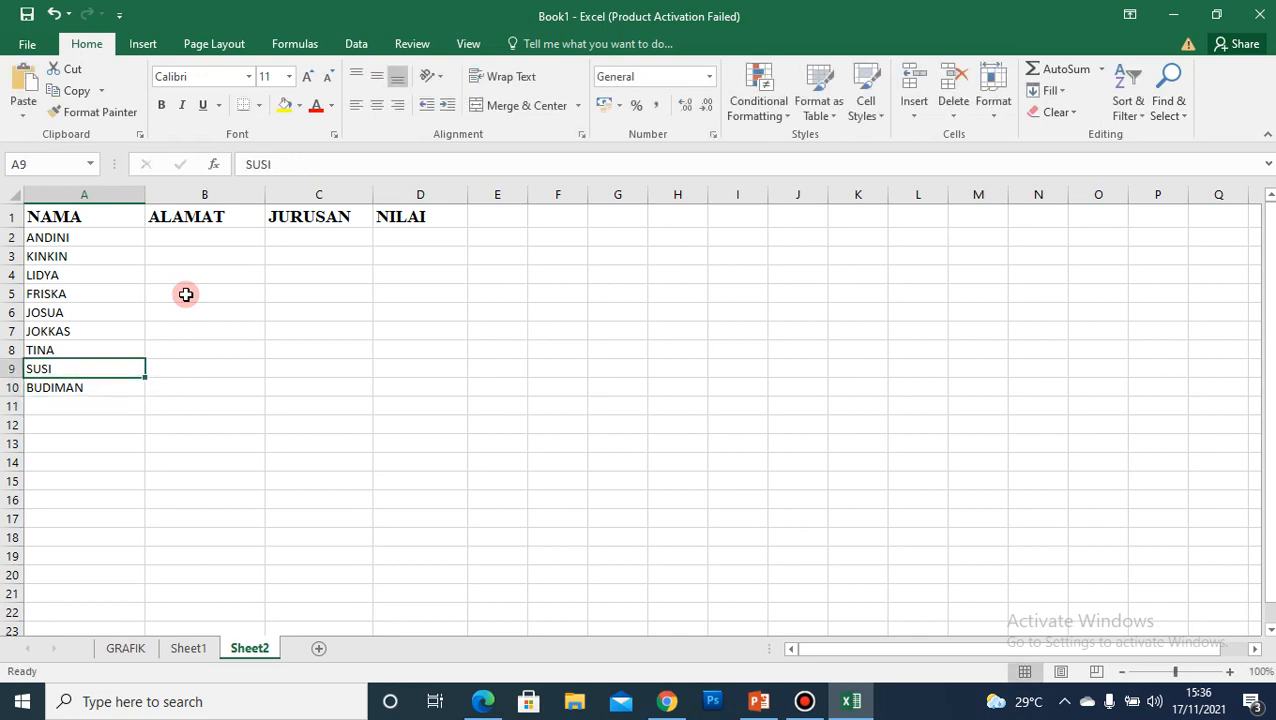
{"action": "key", "text": "Up"}
{"action": "key", "text": "Right"}
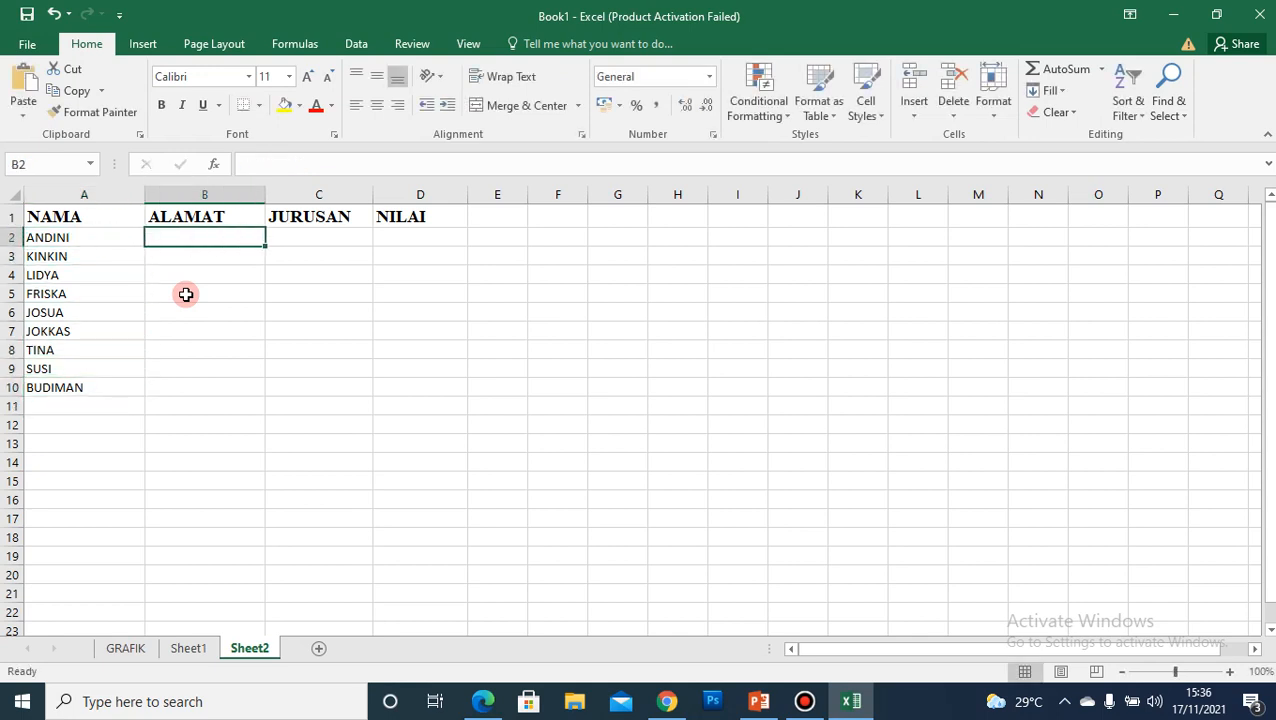
{"action": "type", "text": "MEDA"}
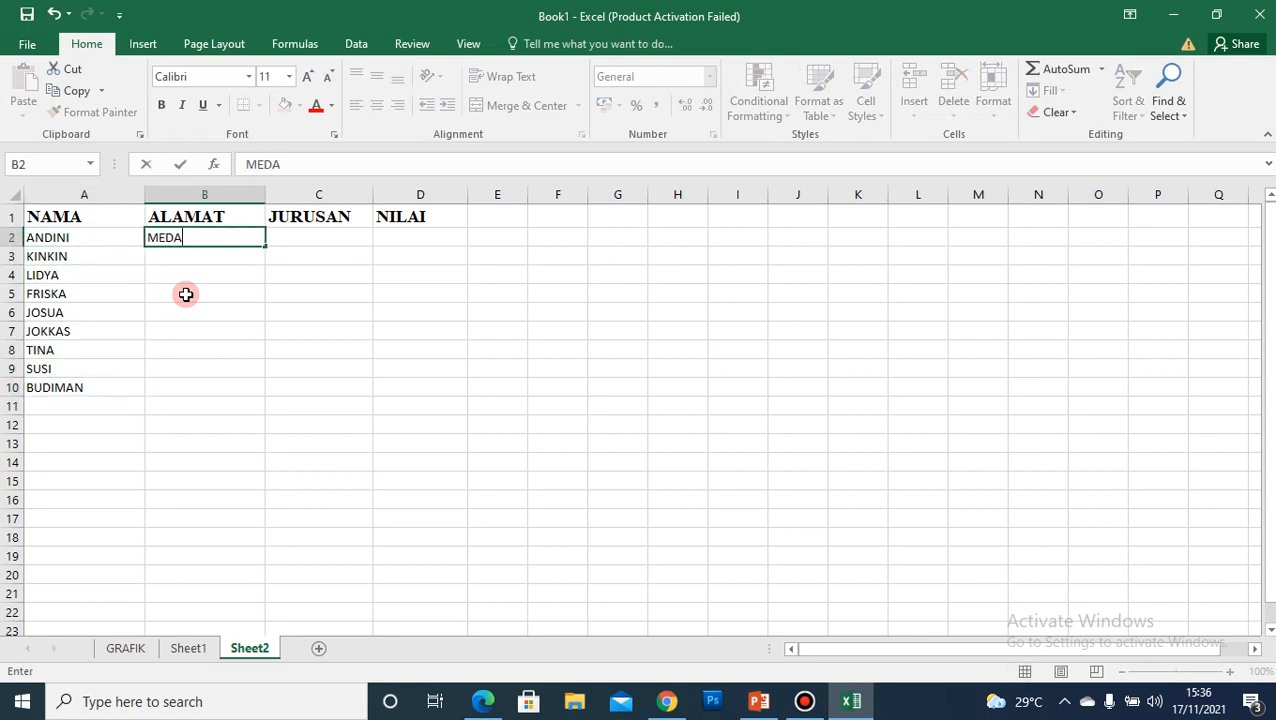
{"action": "type", "text": "N"}
{"action": "key", "text": "Return"}
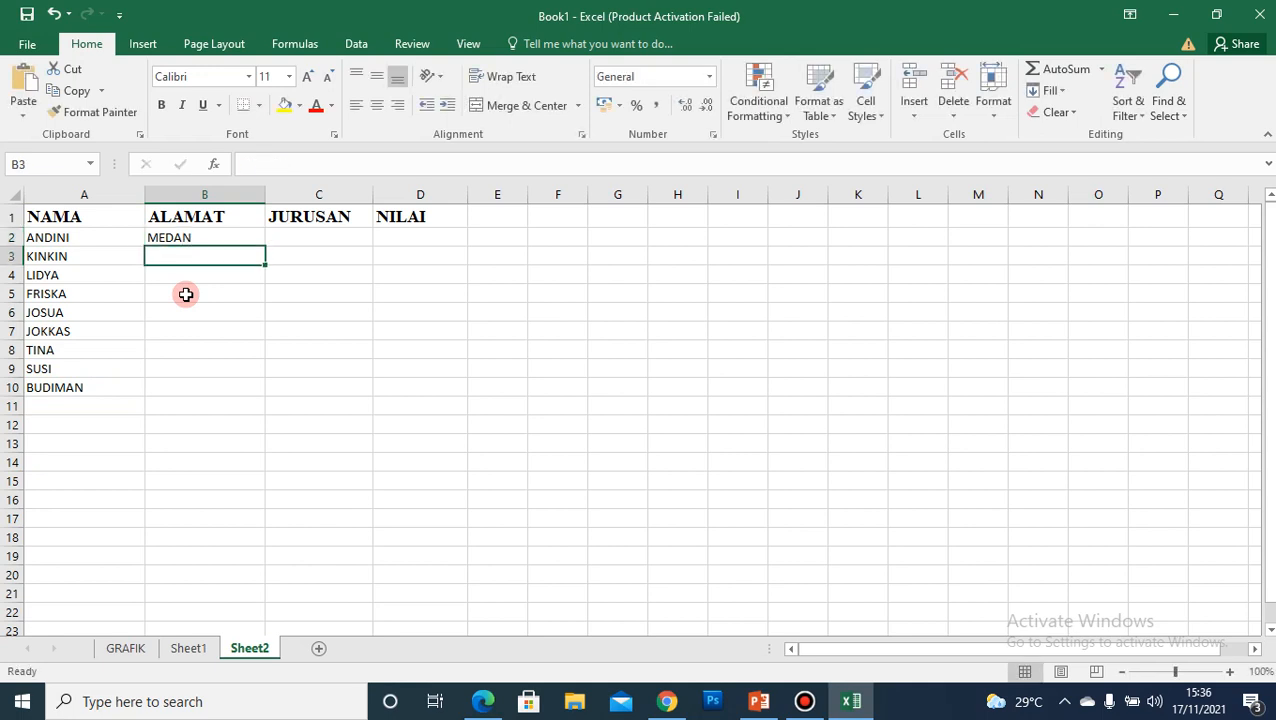
{"action": "type", "text": "BRAST"}
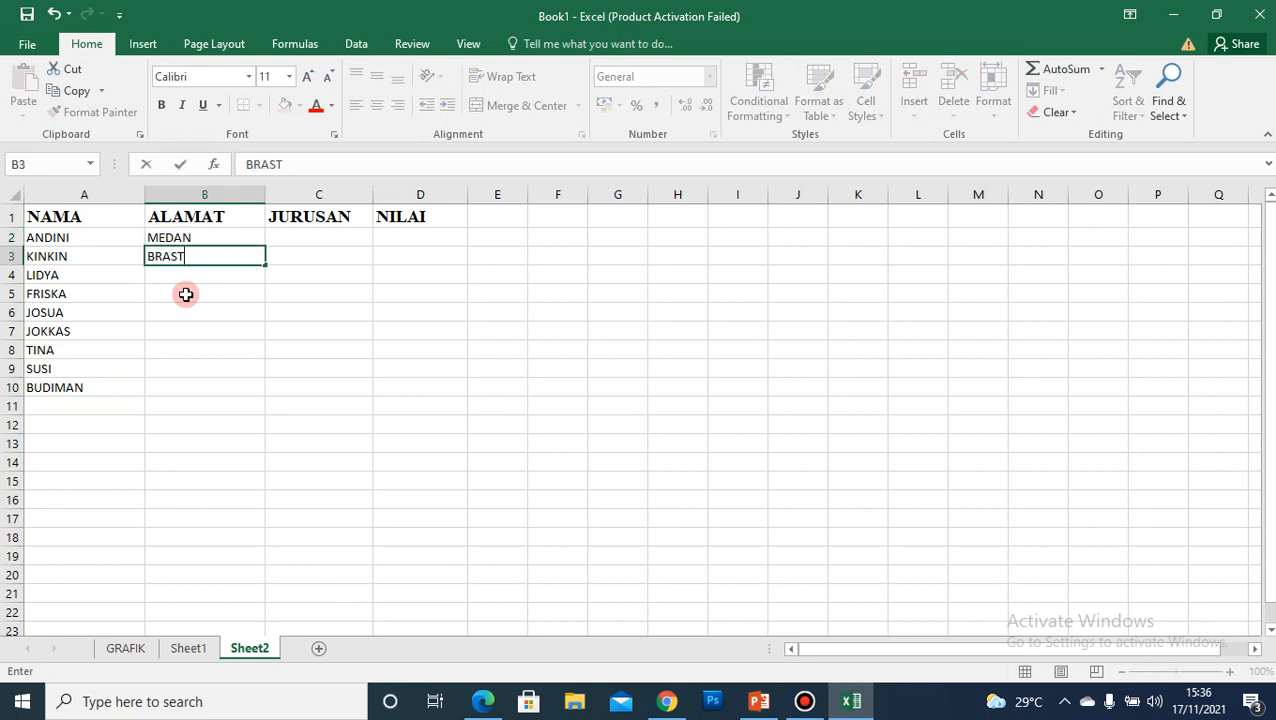
{"action": "type", "text": "AGI"}
{"action": "key", "text": "Return"}
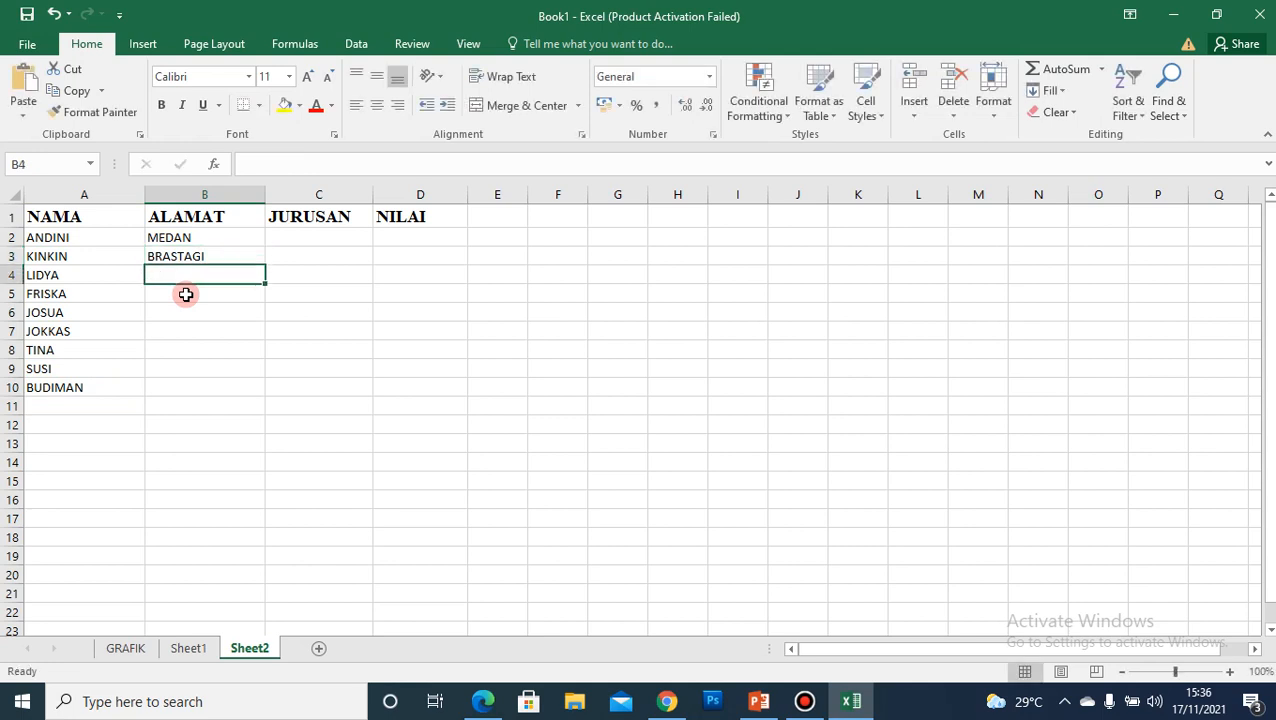
- Continue the ALAMAT column with MEDAN in B4, TEBING in B5 and SIANTAR in B6
{"action": "type", "text": "MEDAN"}
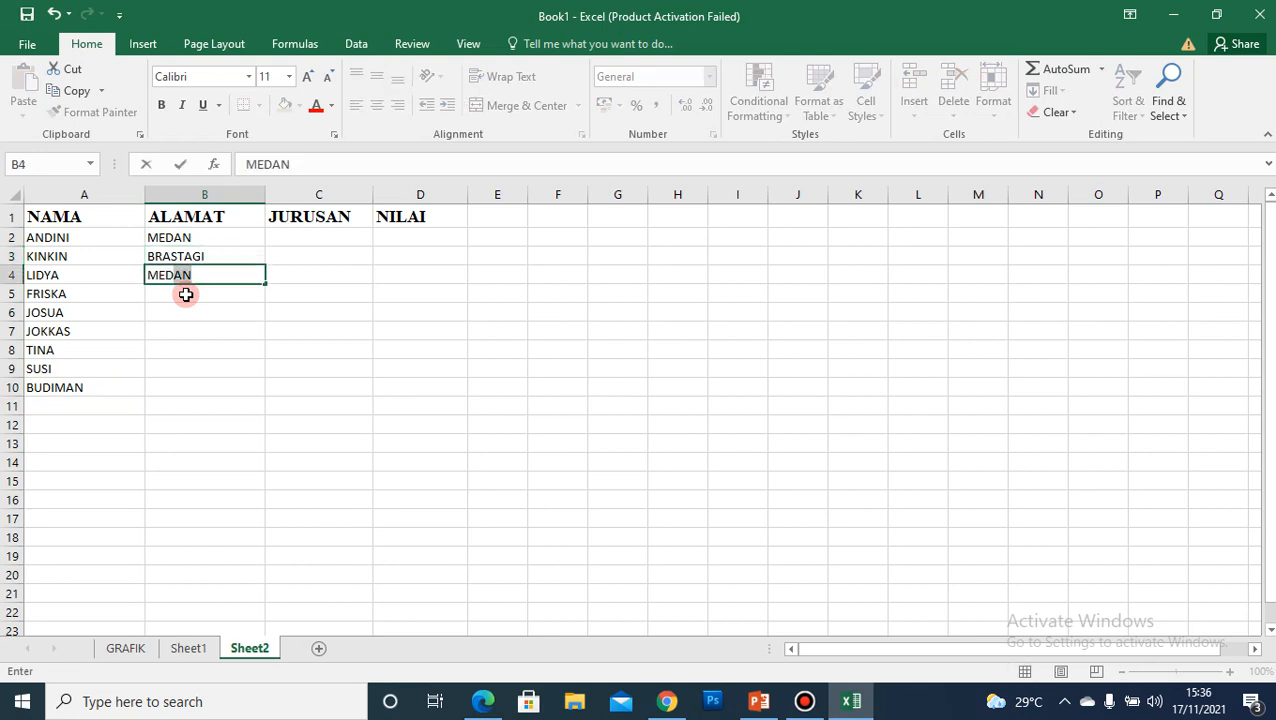
{"action": "key", "text": "Return"}
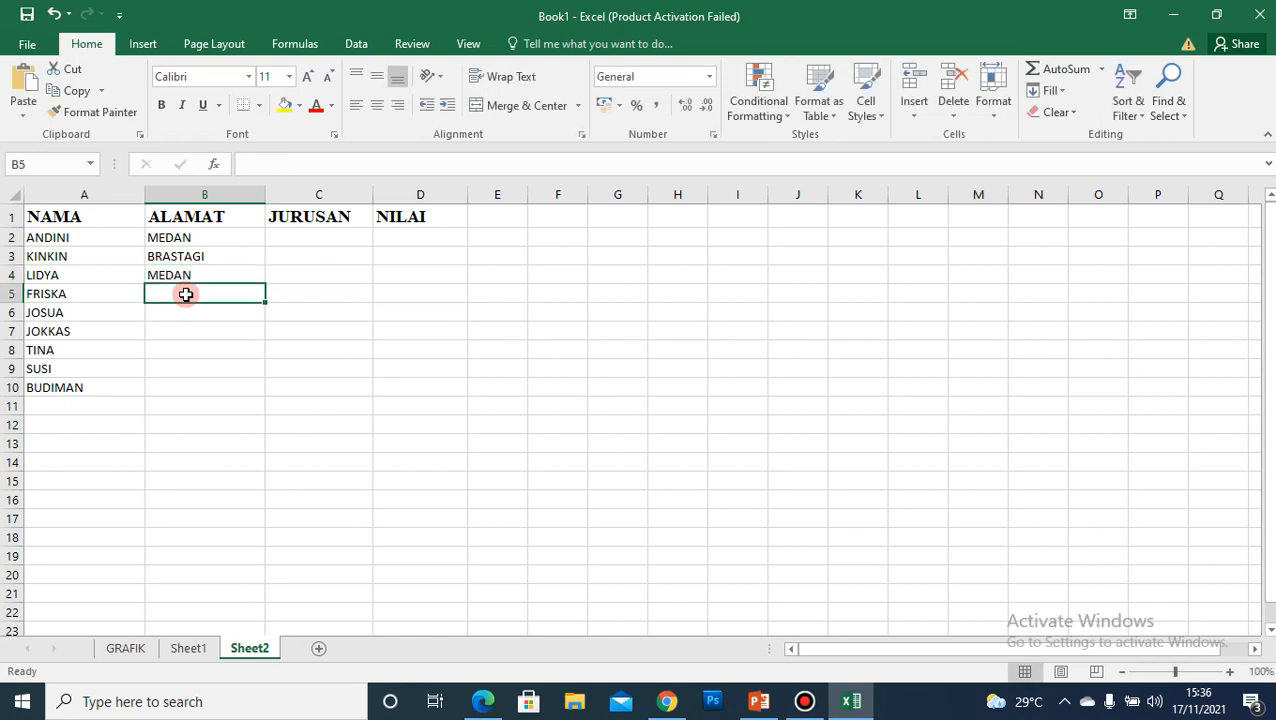
{"action": "type", "text": "TE"}
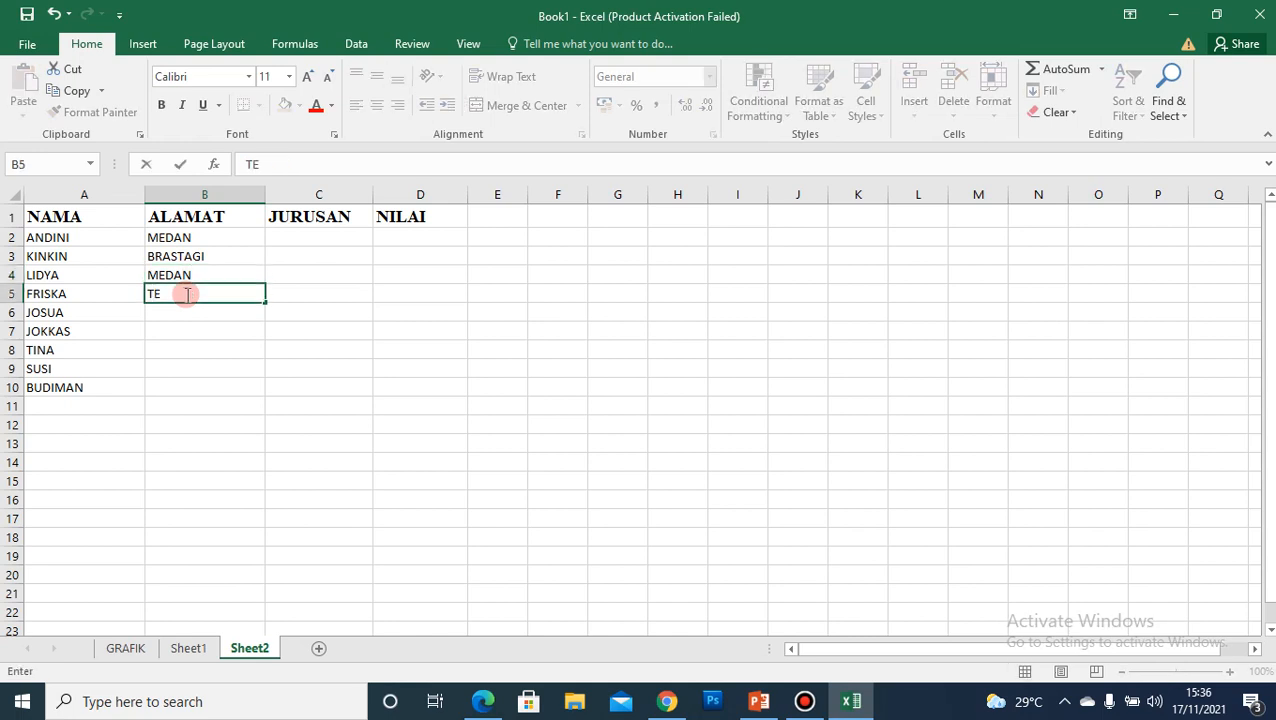
{"action": "type", "text": "BING"}
{"action": "key", "text": "Return"}
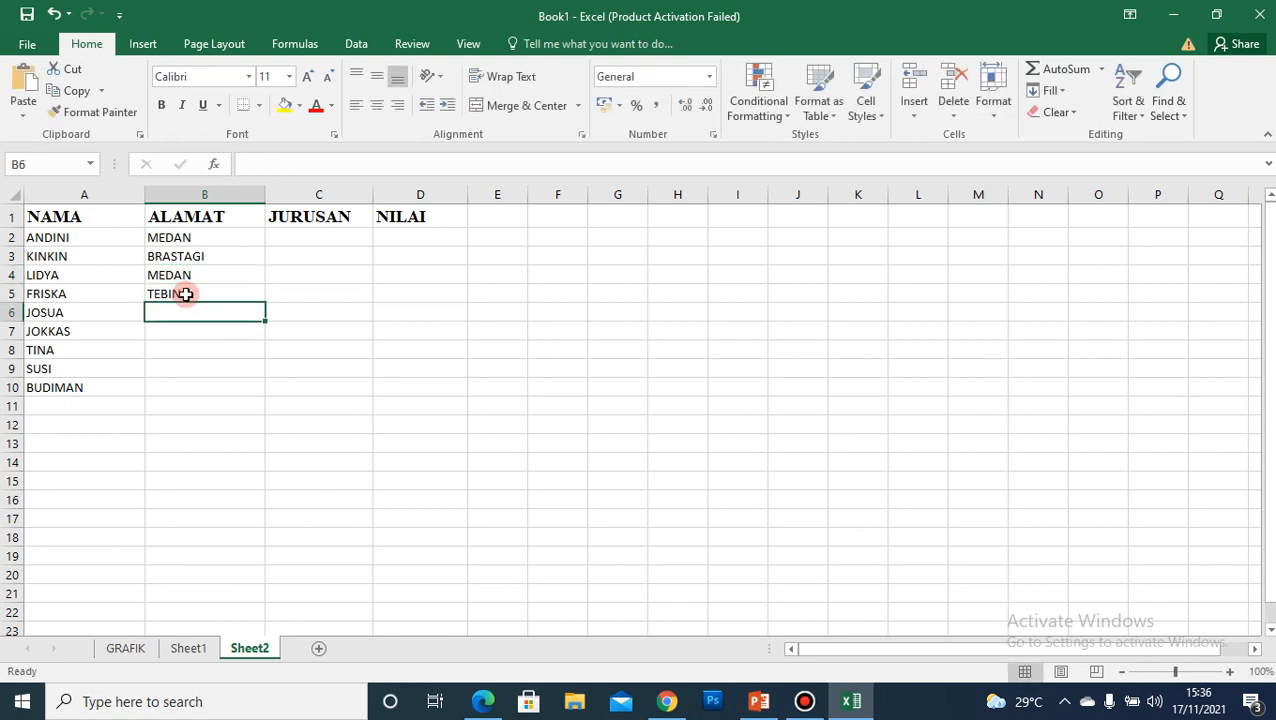
{"action": "type", "text": "SIA"}
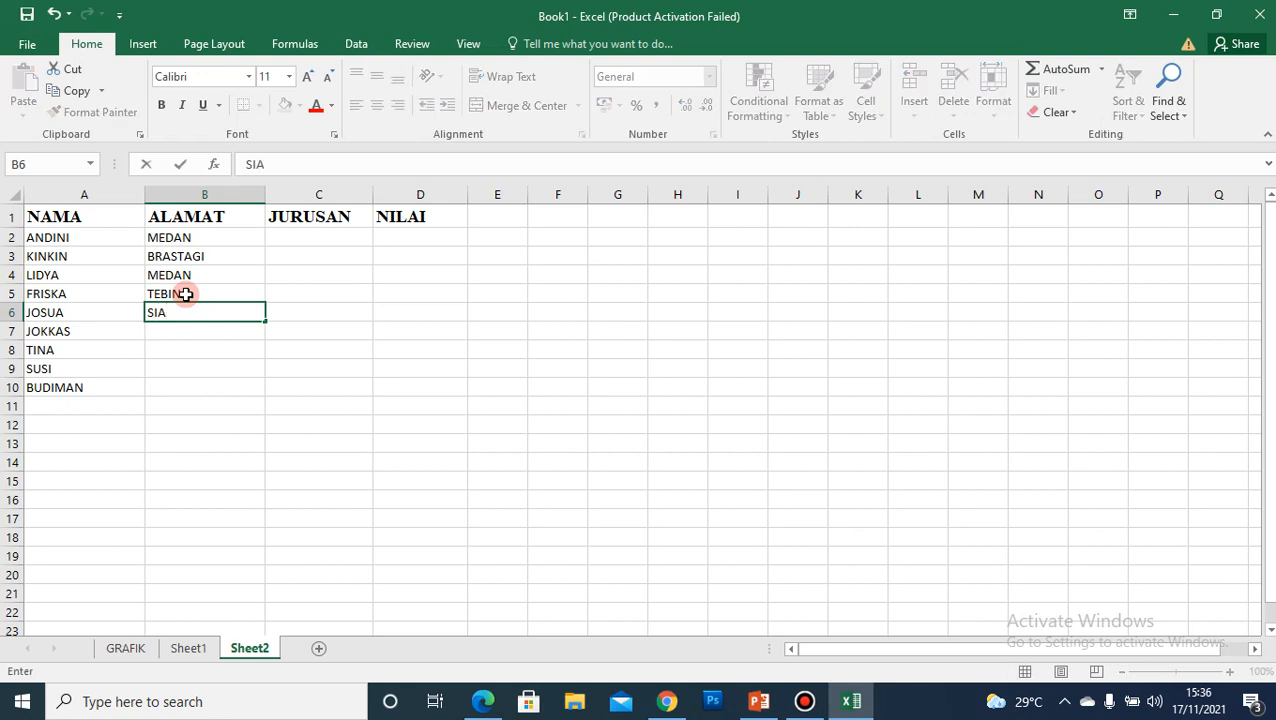
{"action": "type", "text": "NTAR"}
{"action": "key", "text": "Return"}
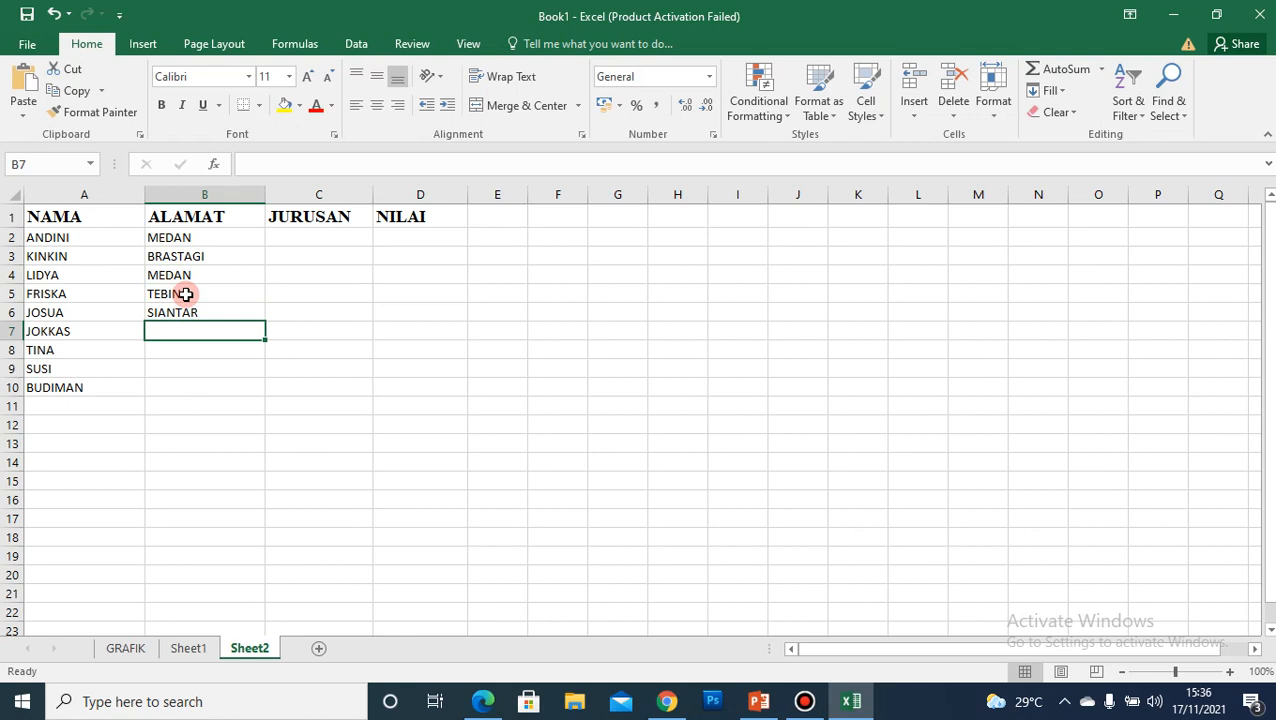
- Enter BALIGE in B7 and TARUTUNG in B8 of the ALAMAT column
{"action": "type", "text": "BA"}
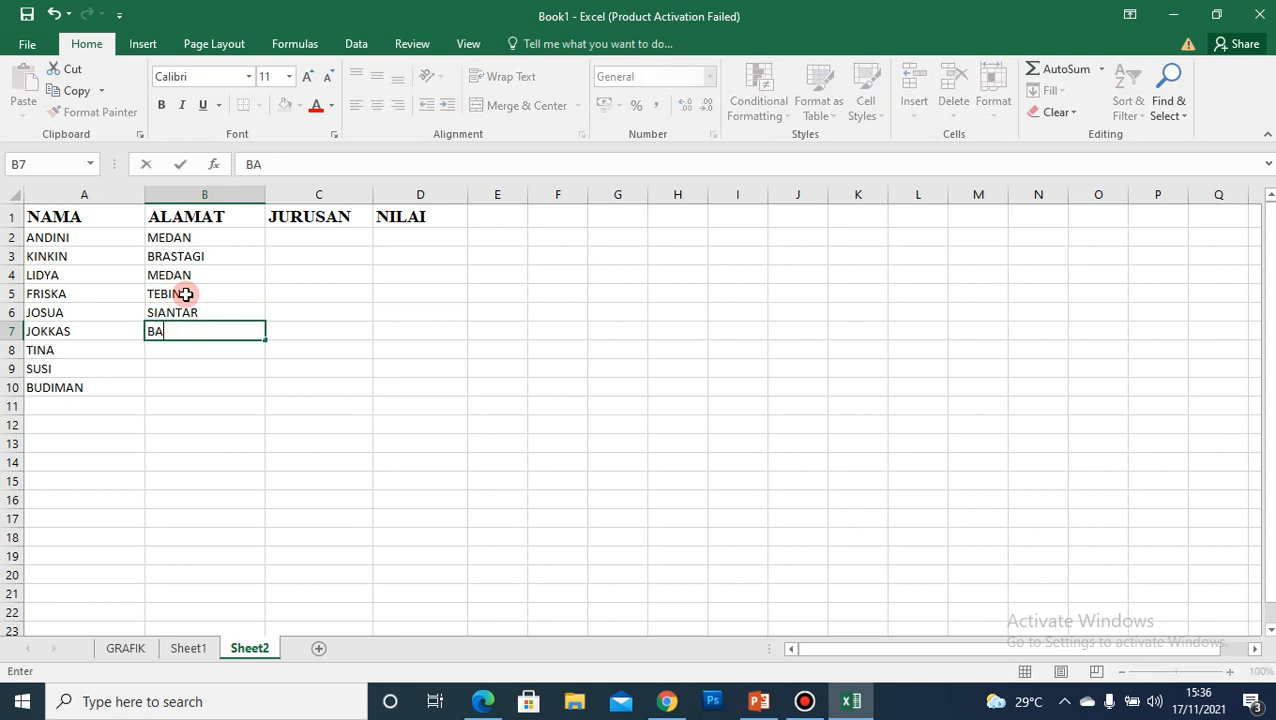
{"action": "type", "text": "LIGE"}
{"action": "key", "text": "Return"}
{"action": "type", "text": "T"}
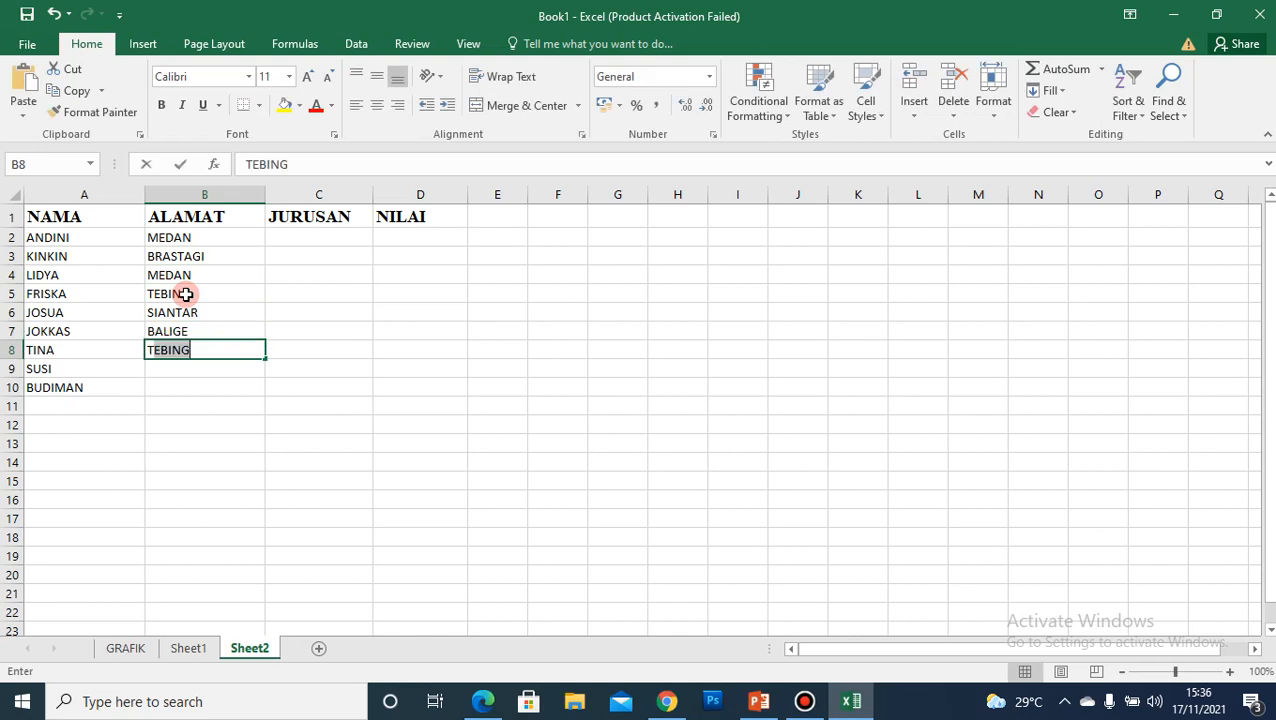
{"action": "type", "text": "ARUTUNG"}
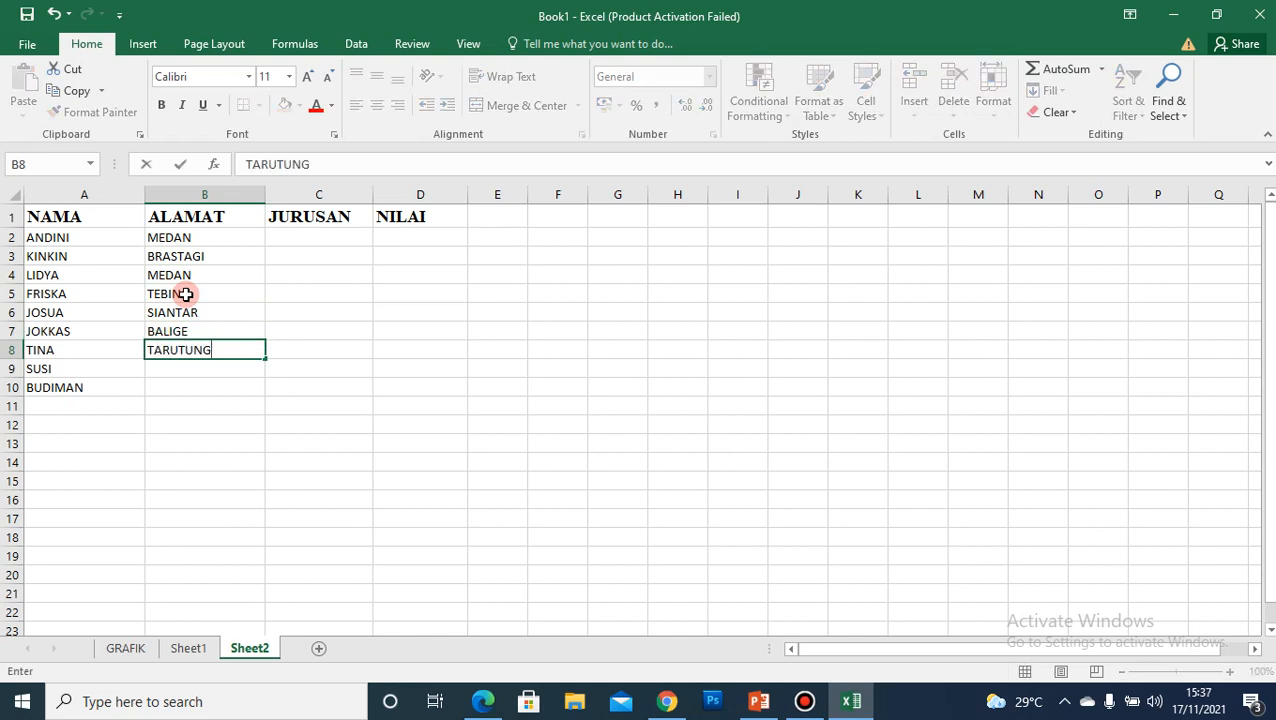
{"action": "key", "text": "Return"}
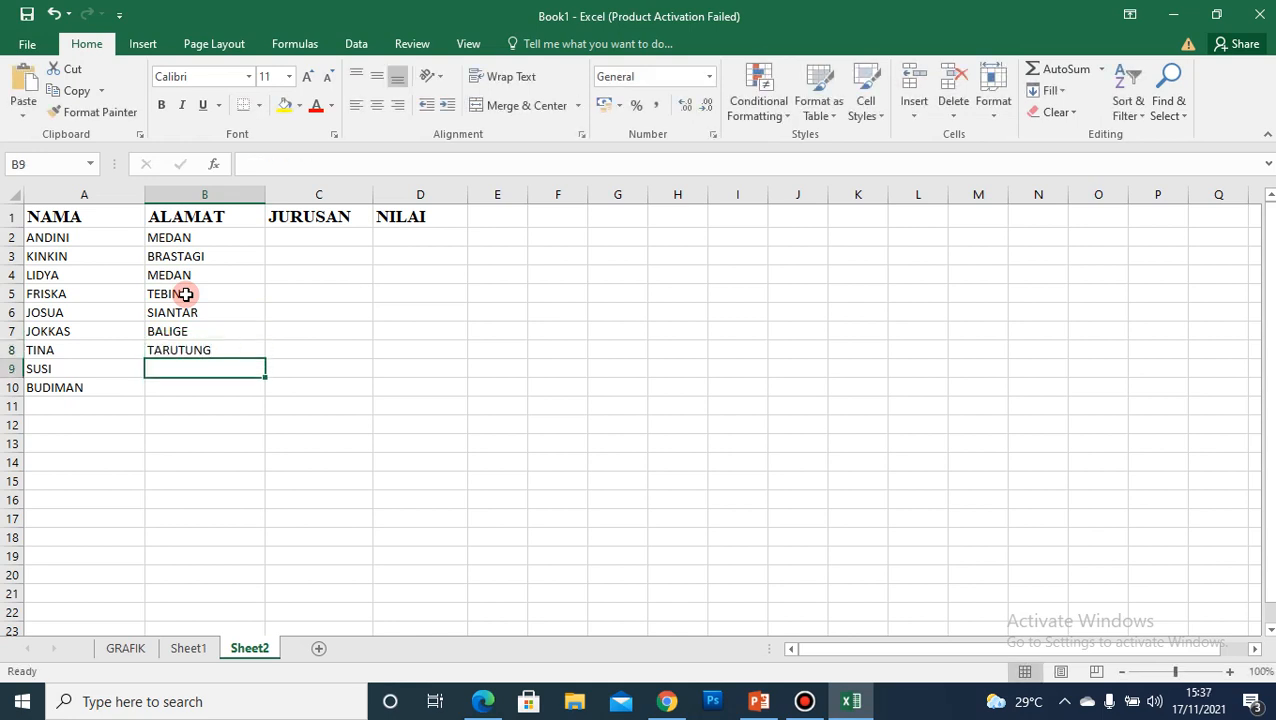
- Complete the ALAMAT column by entering SIANTAR in B9 and TEBING in B10
{"action": "type", "text": "SIANTAR"}
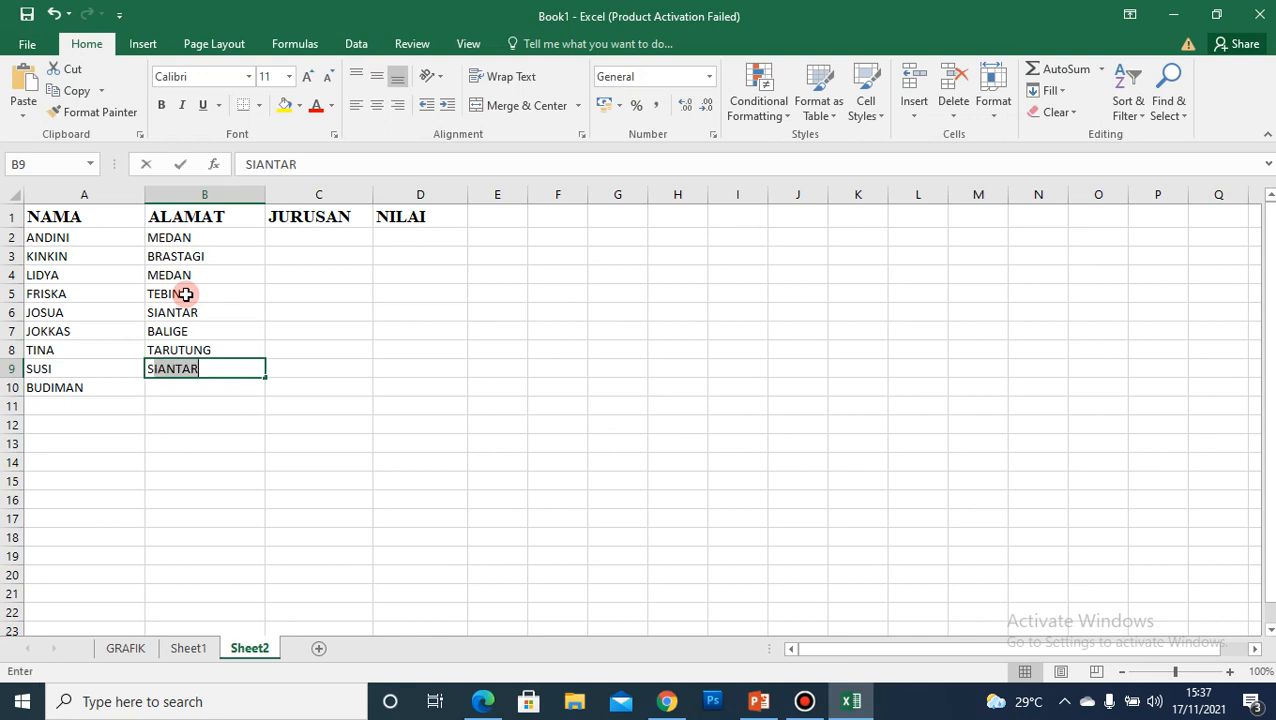
{"action": "key", "text": "Return"}
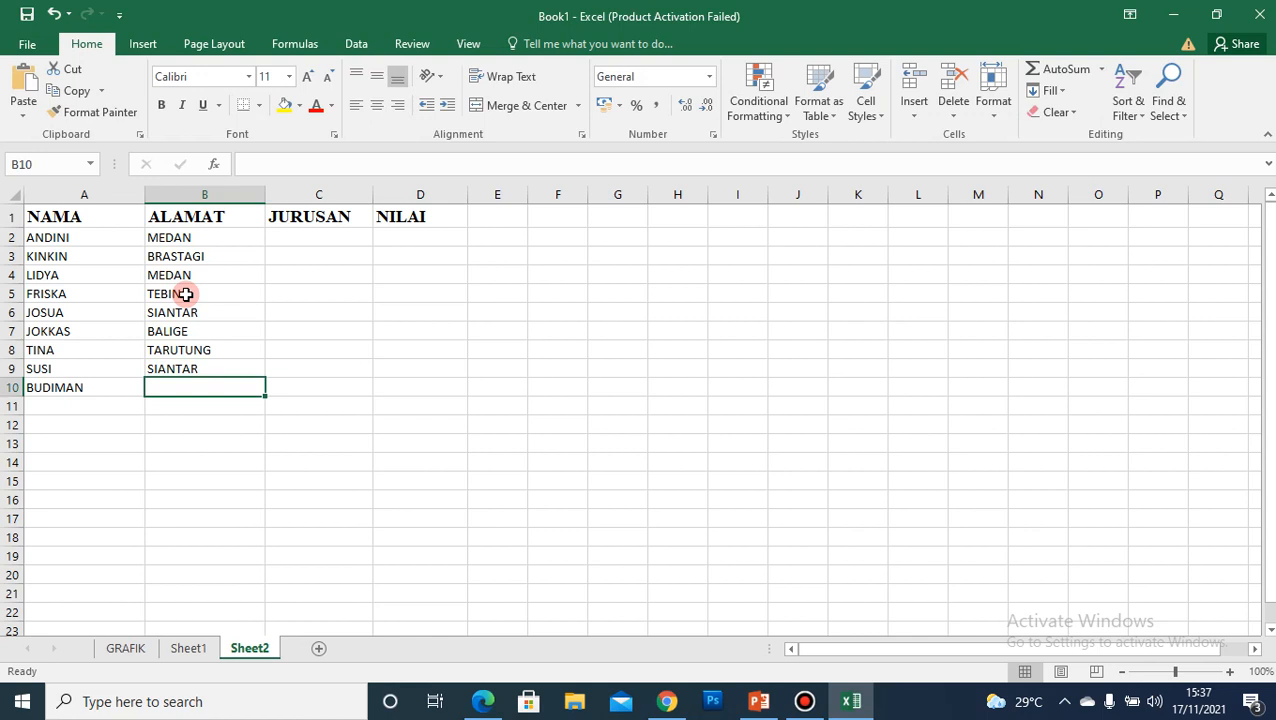
{"action": "type", "text": "T"}
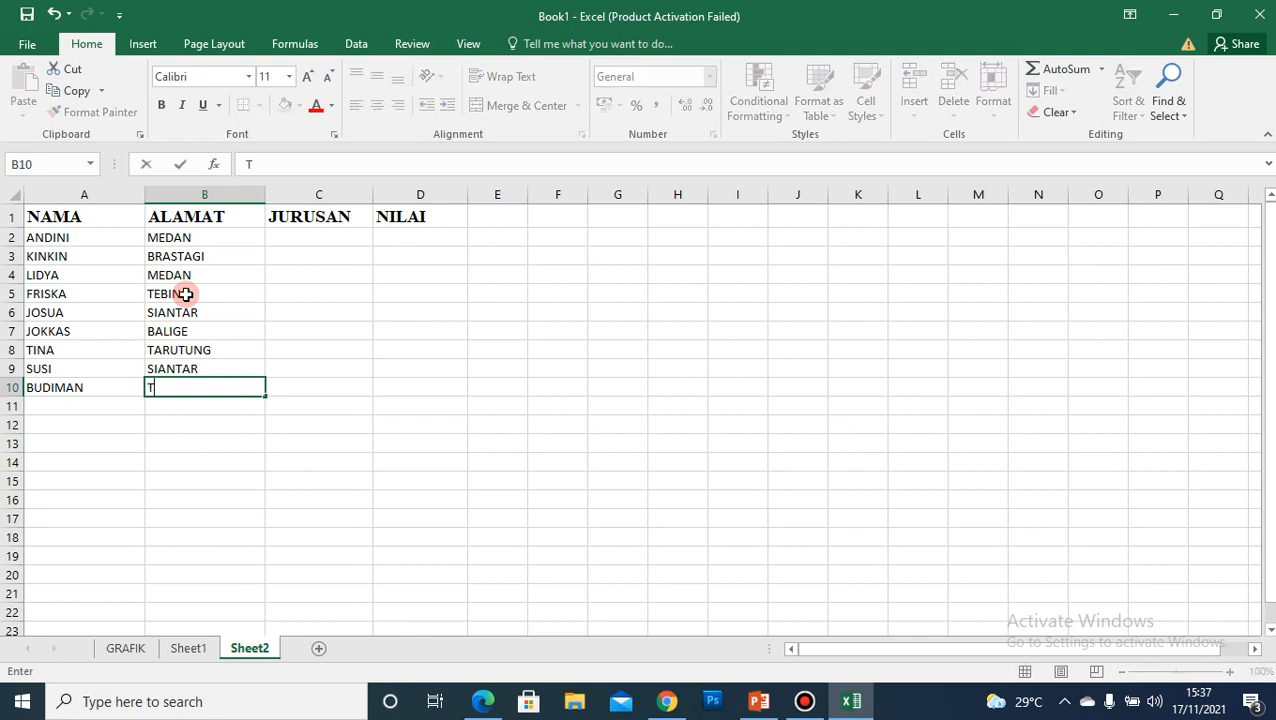
{"action": "type", "text": "E"}
{"action": "key", "text": "Return"}
- Start the JURUSAN column by entering KA in C2 and MI in C3
{"action": "key", "text": "Up"}
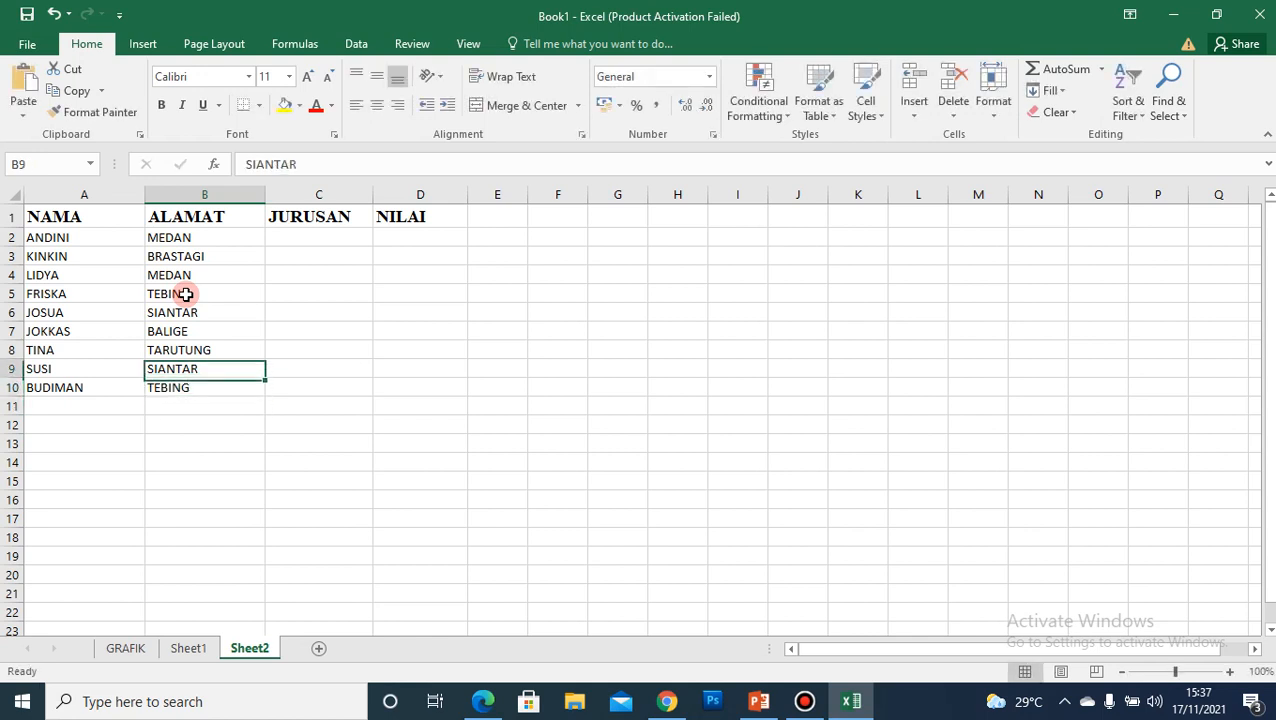
{"action": "key", "text": "Up"}
{"action": "key", "text": "Up"}
{"action": "key", "text": "Up"}
{"action": "key", "text": "Up"}
{"action": "key", "text": "Up"}
{"action": "key", "text": "Up"}
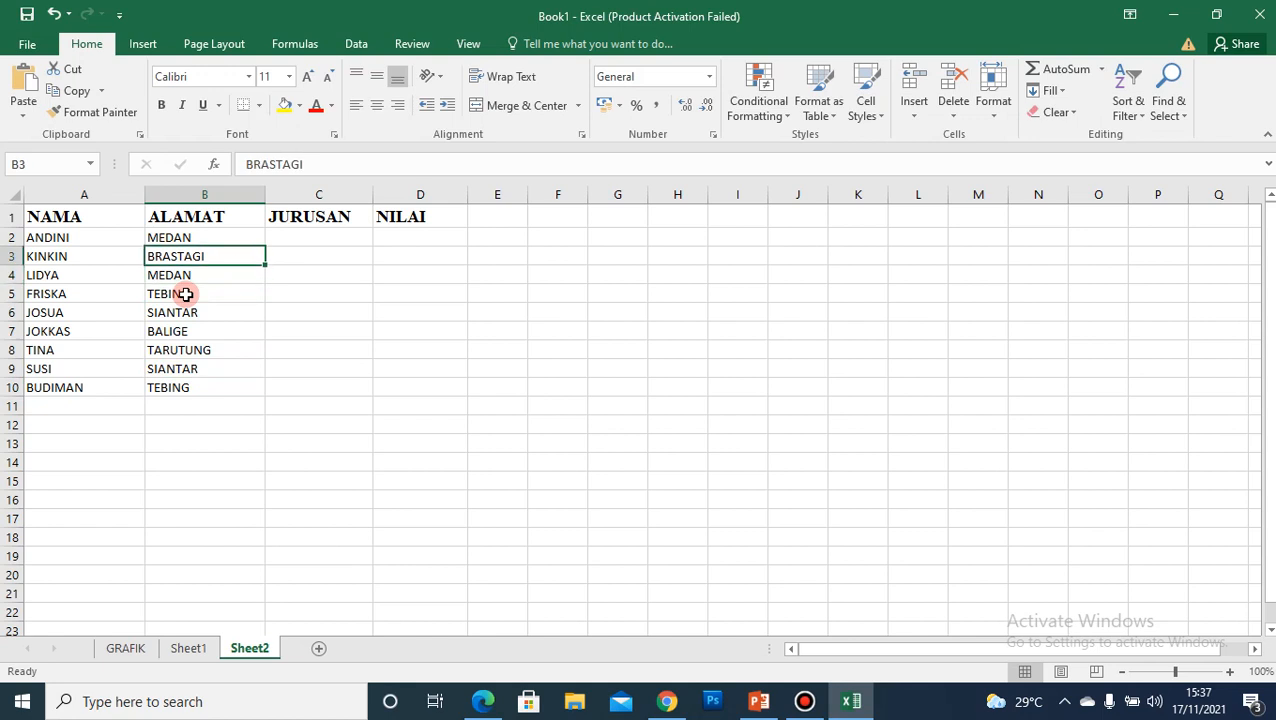
{"action": "left_click", "coordinate": [322, 236]}
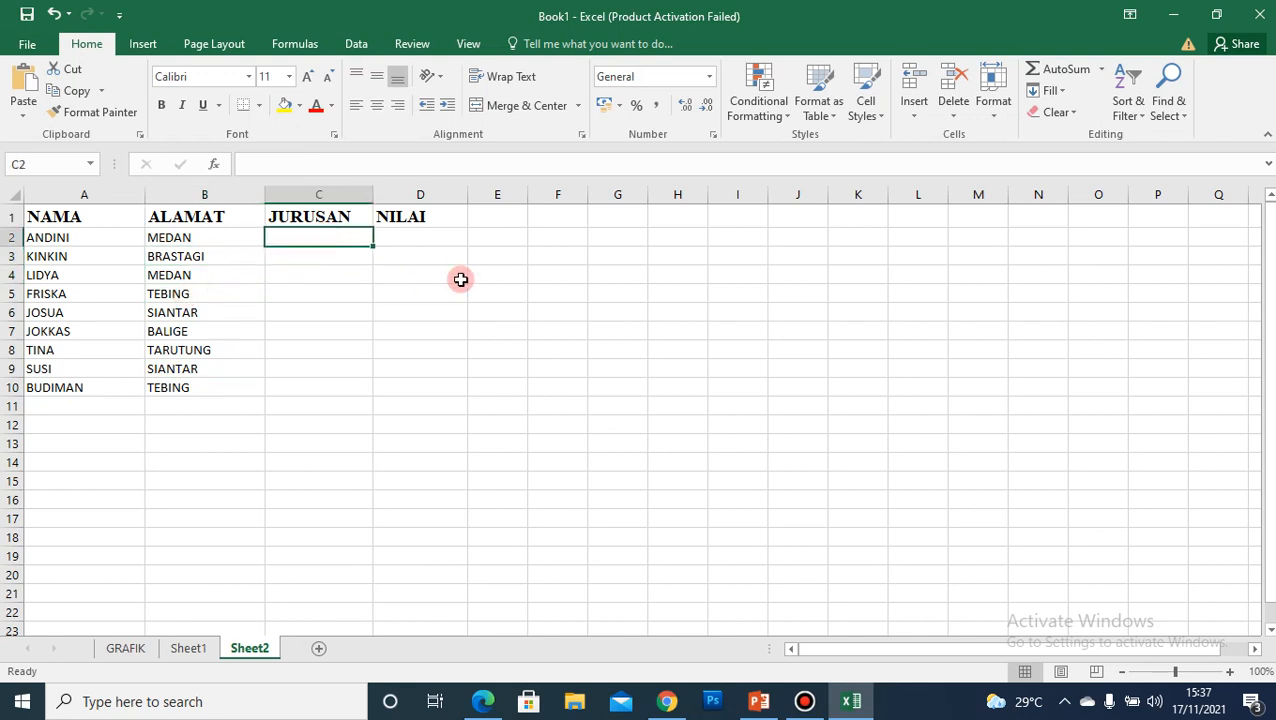
{"action": "type", "text": "KA"}
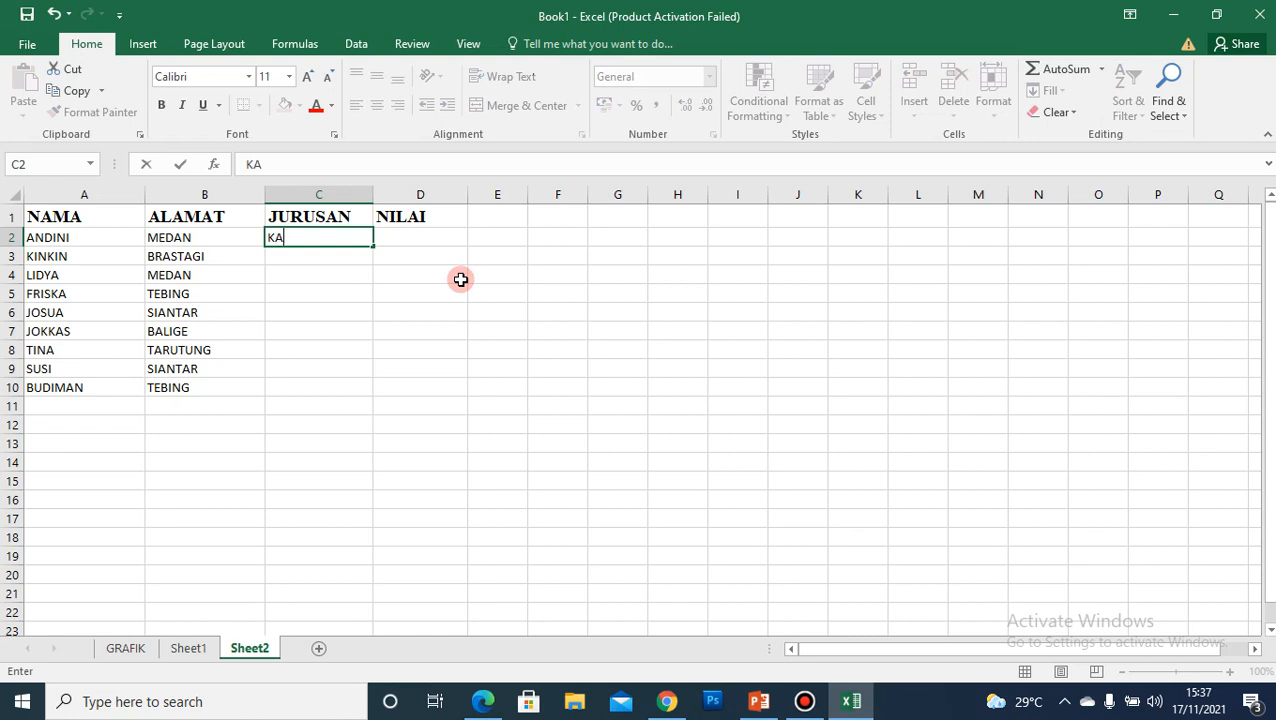
{"action": "key", "text": "Return"}
{"action": "type", "text": "MI"}
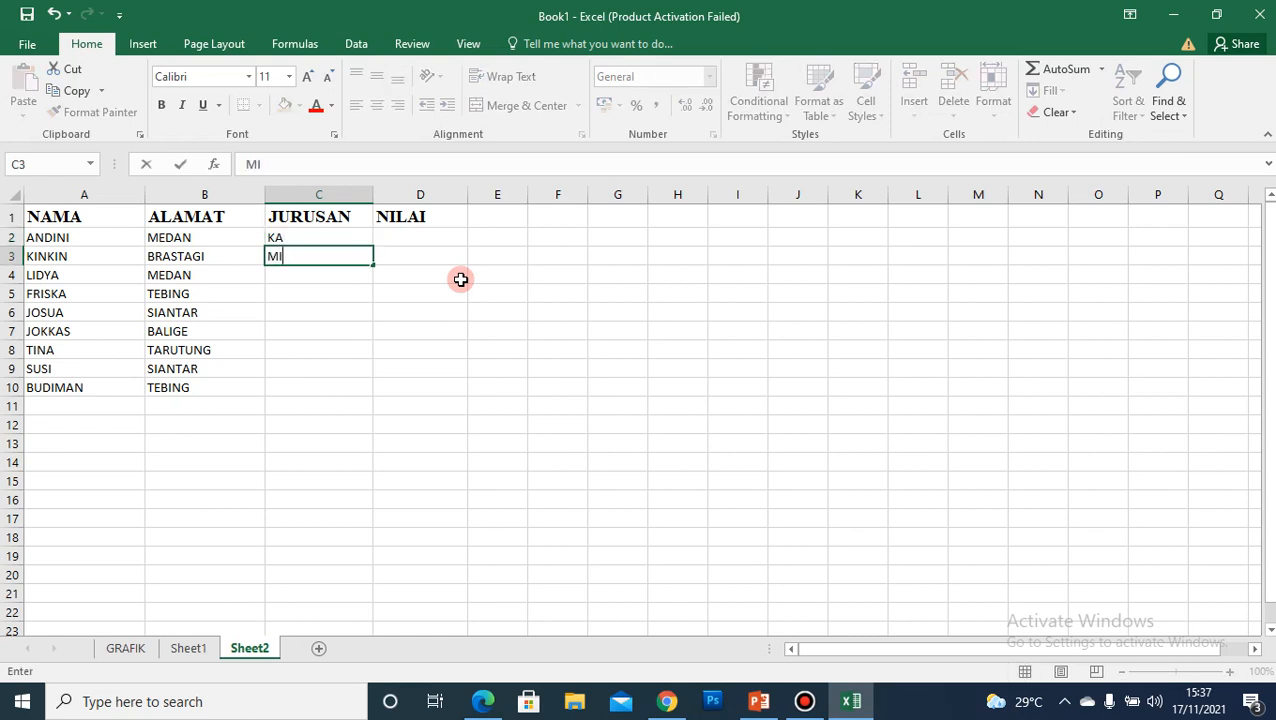
{"action": "key", "text": "Return"}
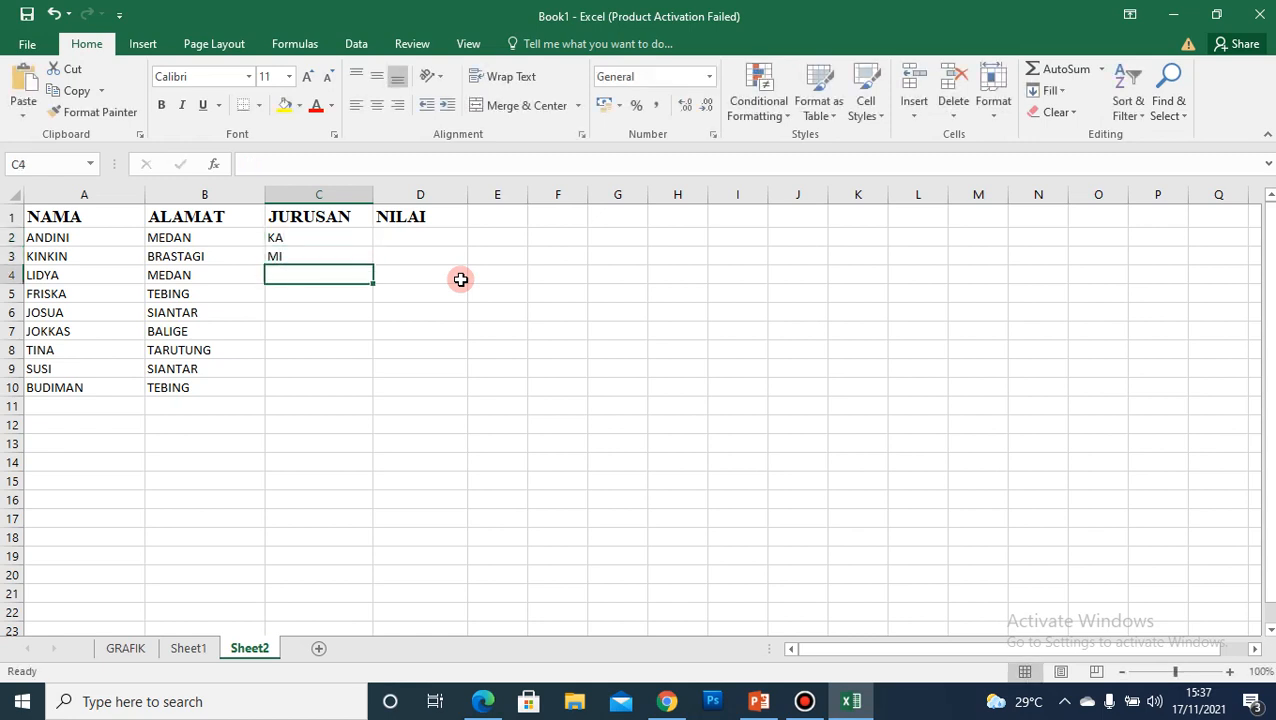
- Continue the JURUSAN column with KA in C4 and C5, and TK in C6 and C7
{"action": "type", "text": "KA"}
{"action": "key", "text": "Return"}
{"action": "type", "text": "KA"}
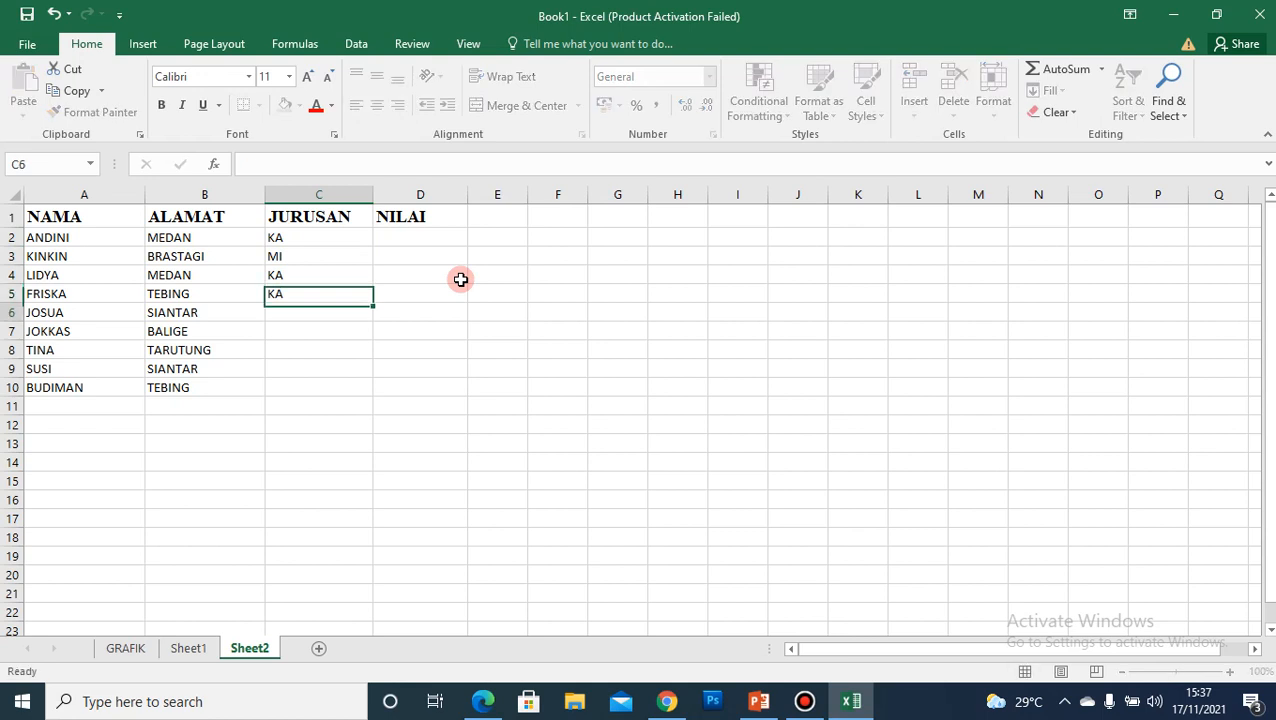
{"action": "key", "text": "Return"}
{"action": "type", "text": "TK"}
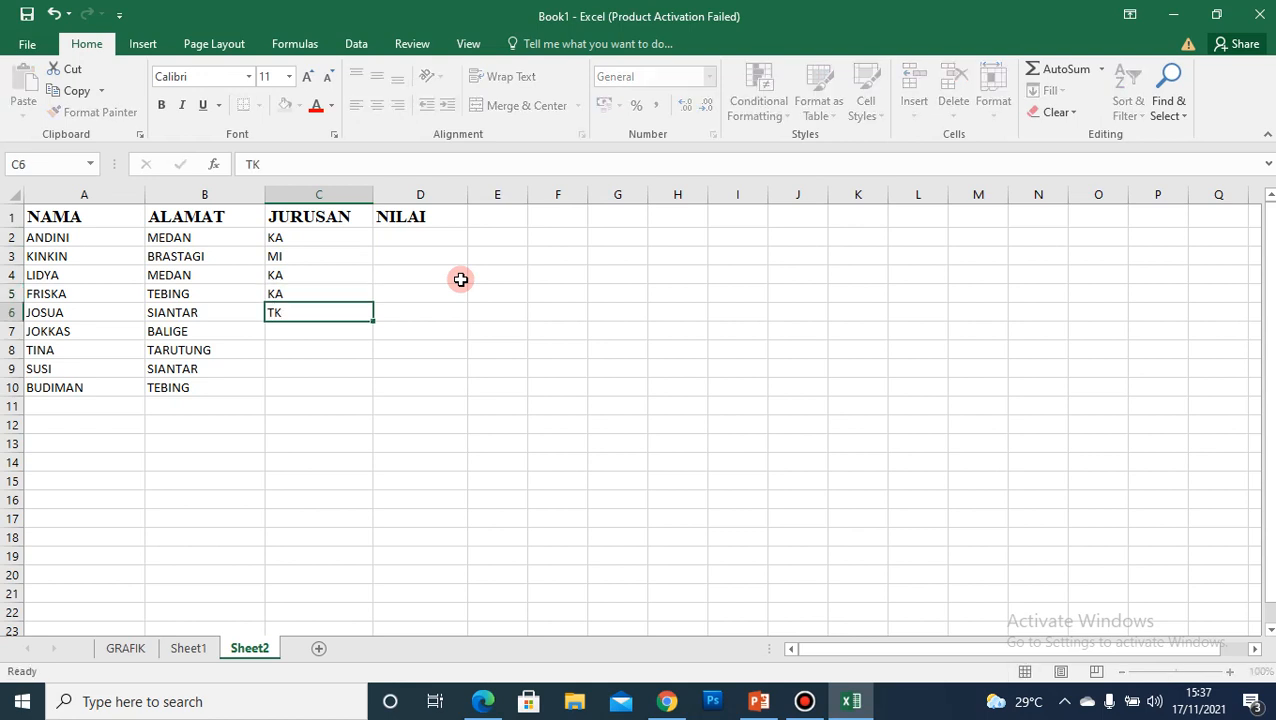
{"action": "key", "text": "Return"}
{"action": "type", "text": "TK"}
{"action": "key", "text": "Return"}
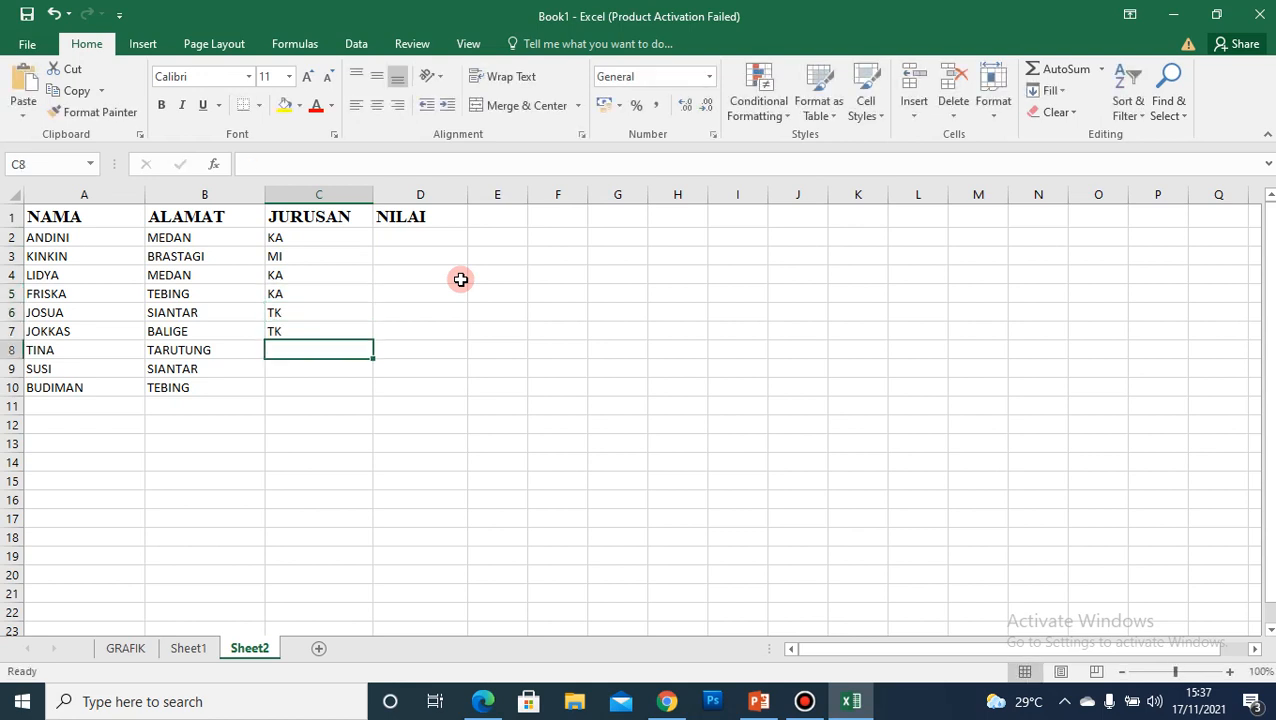
- Complete the JURUSAN column with MI in C8 and C9, and KA in C10
{"action": "type", "text": "MI"}
{"action": "key", "text": "Return"}
{"action": "type", "text": "MI"}
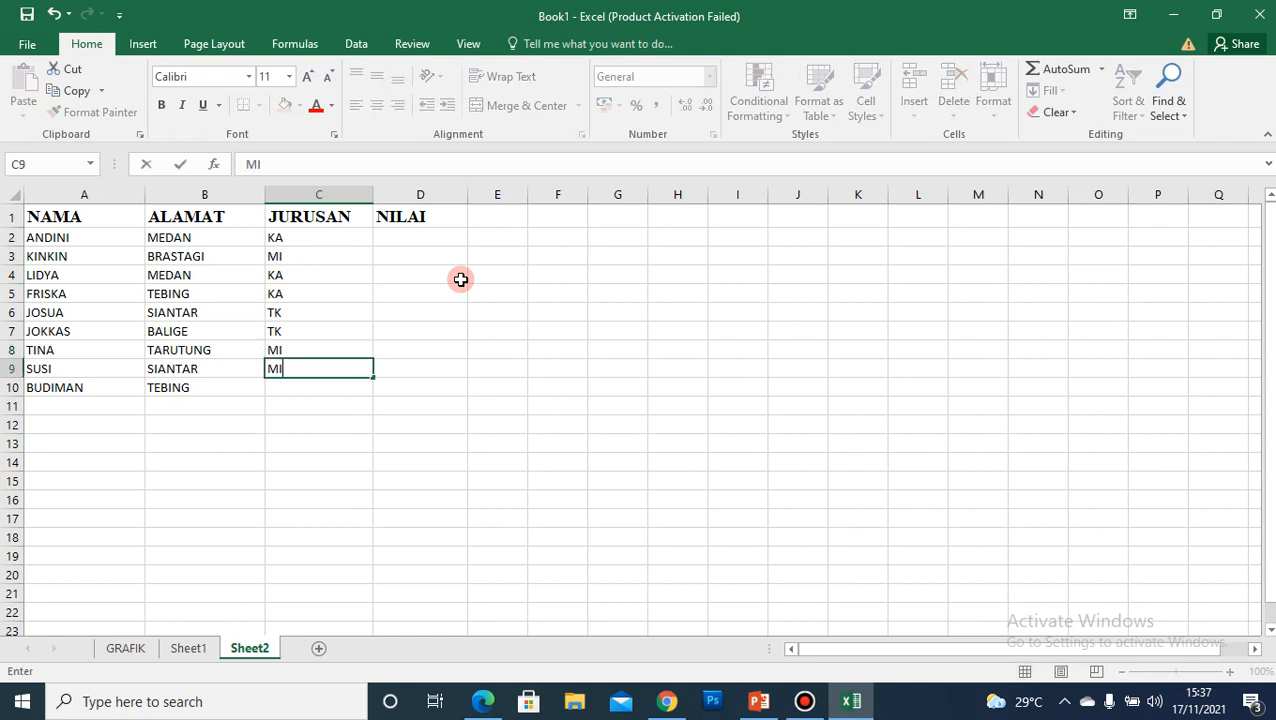
{"action": "key", "text": "Return"}
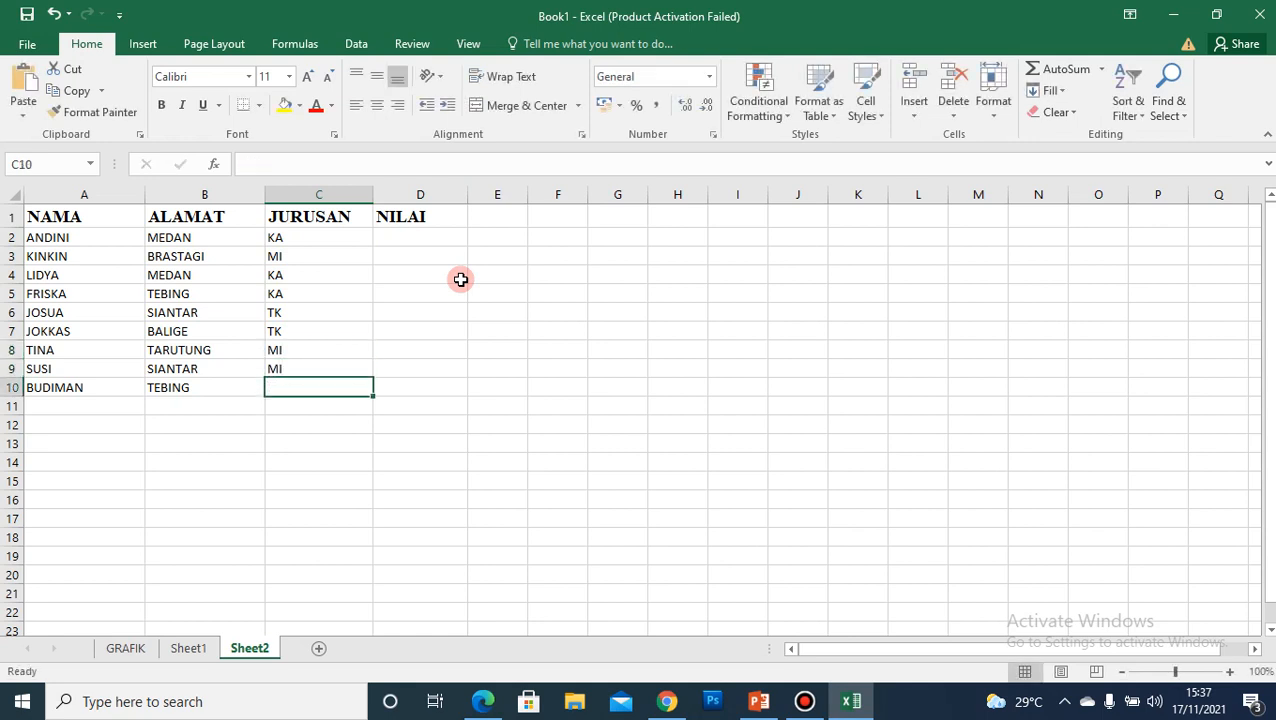
{"action": "type", "text": "KA"}
{"action": "key", "text": "Return"}
- Start the NILAI column by entering 70 in D2 and 80 in D3
{"action": "key", "text": "Up"}
{"action": "key", "text": "Up"}
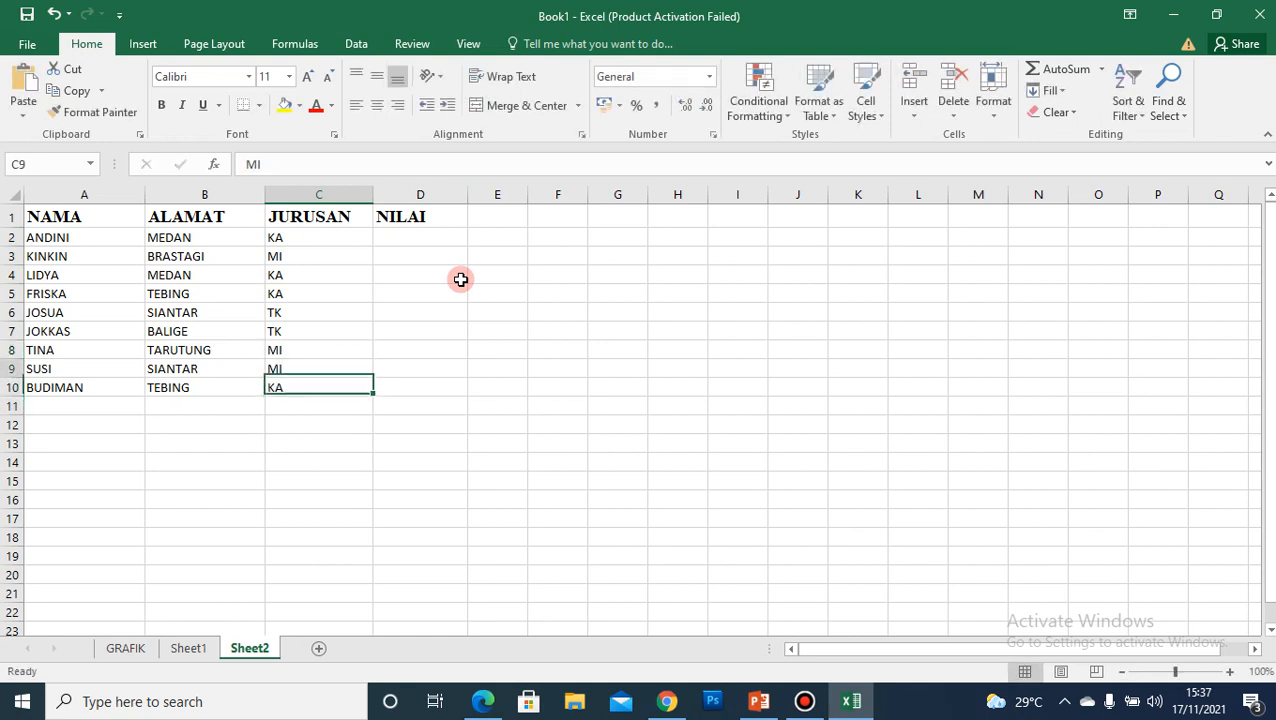
{"action": "key", "text": "Up"}
{"action": "key", "text": "Up"}
{"action": "key", "text": "Up"}
{"action": "key", "text": "Up"}
{"action": "key", "text": "Up"}
{"action": "key", "text": "Up"}
{"action": "key", "text": "Up"}
{"action": "key", "text": "Right"}
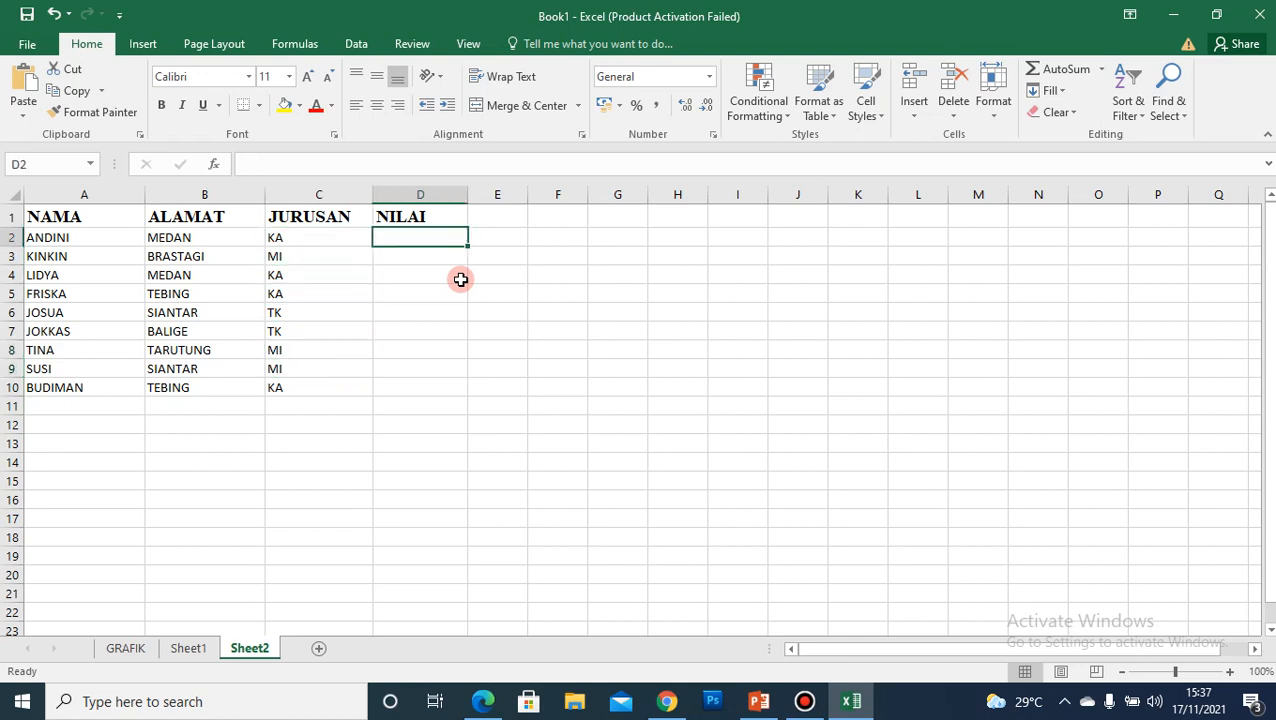
{"action": "type", "text": "70"}
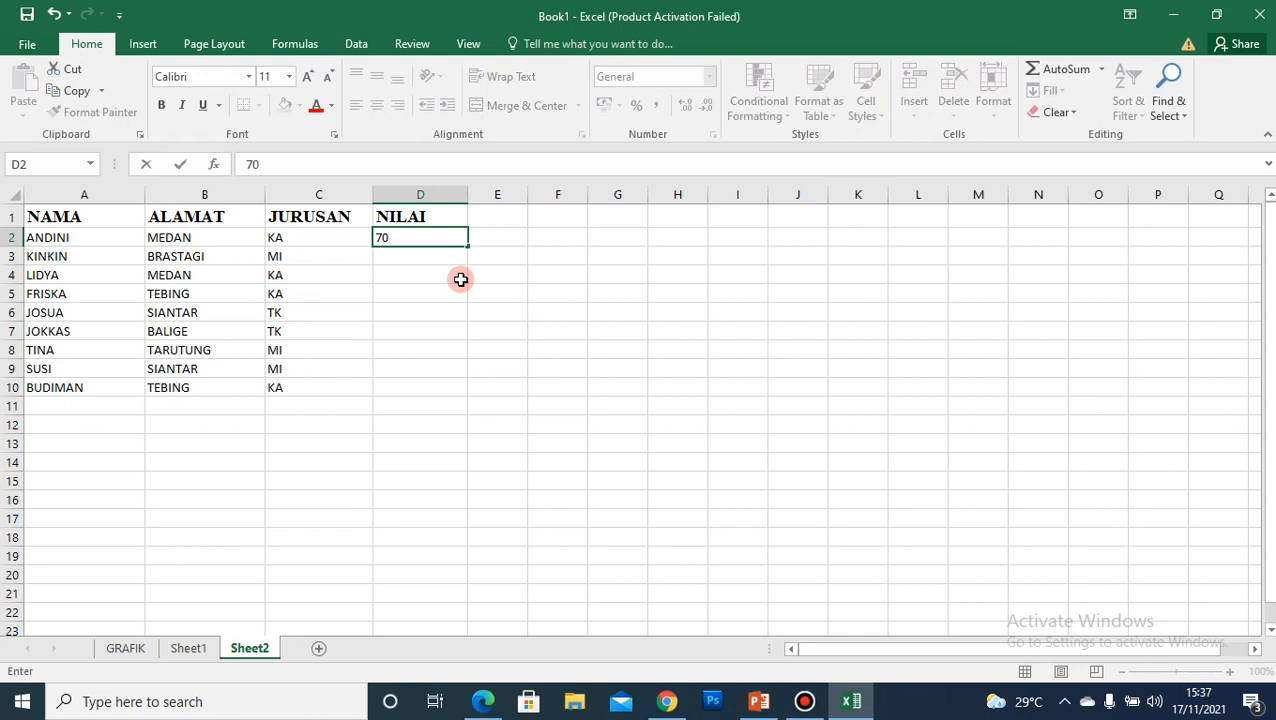
{"action": "key", "text": "Return"}
{"action": "type", "text": "80"}
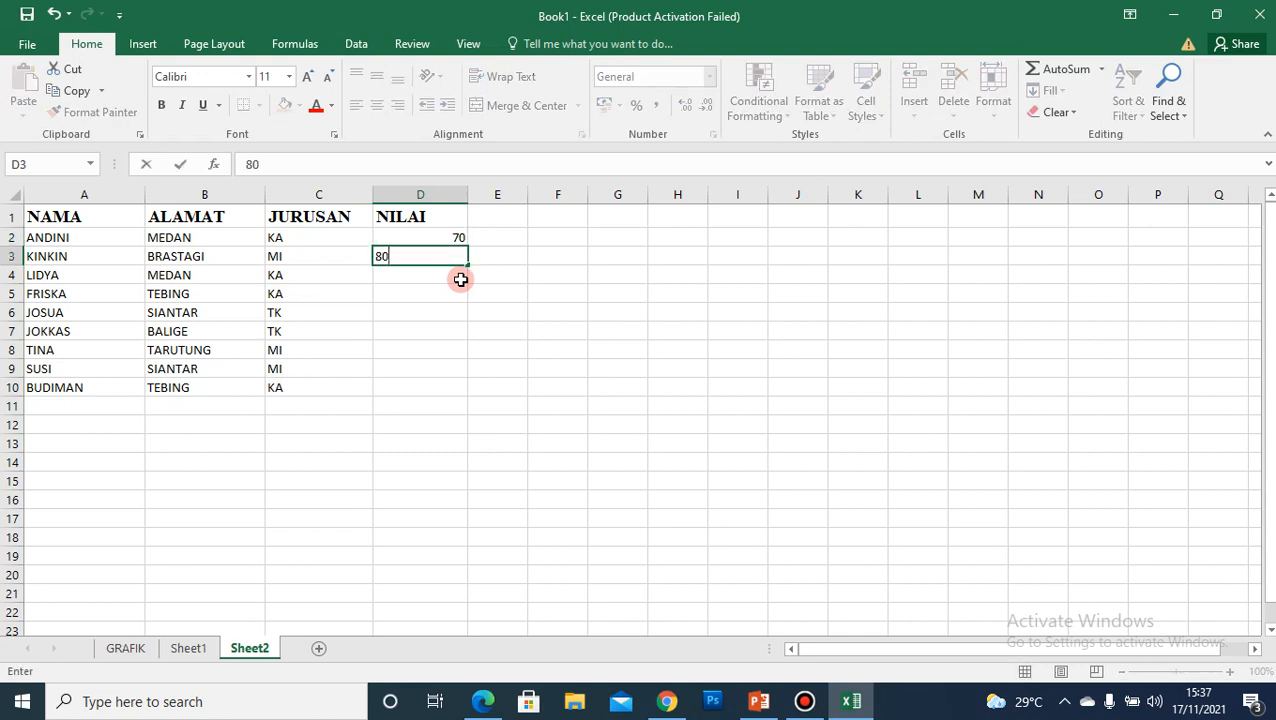
{"action": "key", "text": "Return"}
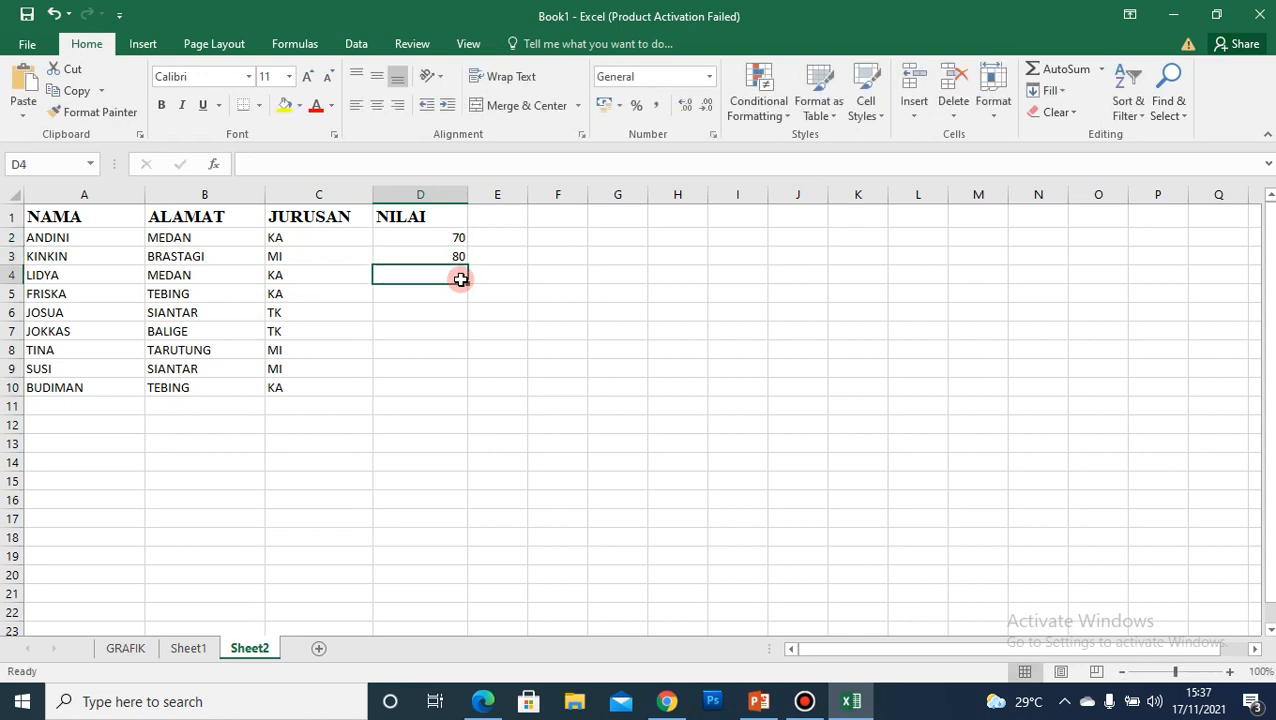
- Continue the NILAI column with 85 in D4, 90 in D5 and 75 in D6
{"action": "type", "text": "85"}
{"action": "key", "text": "Return"}
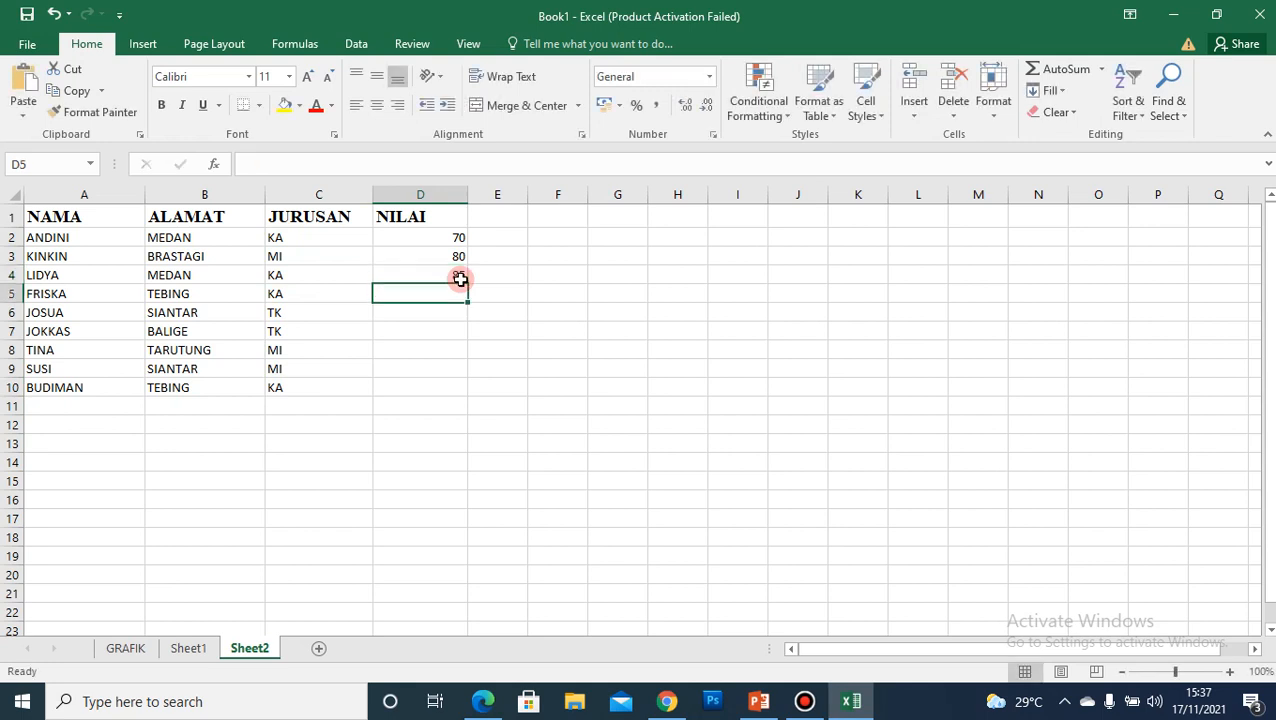
{"action": "type", "text": "90"}
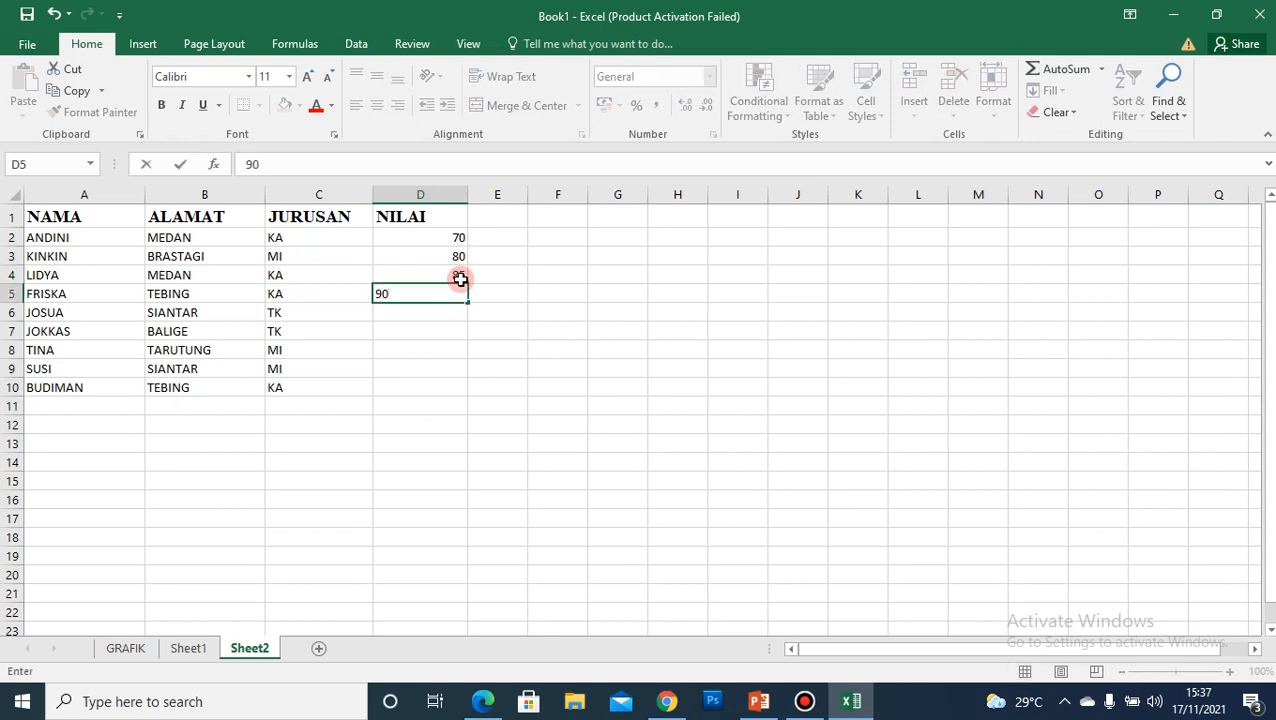
{"action": "key", "text": "Return"}
{"action": "type", "text": "75"}
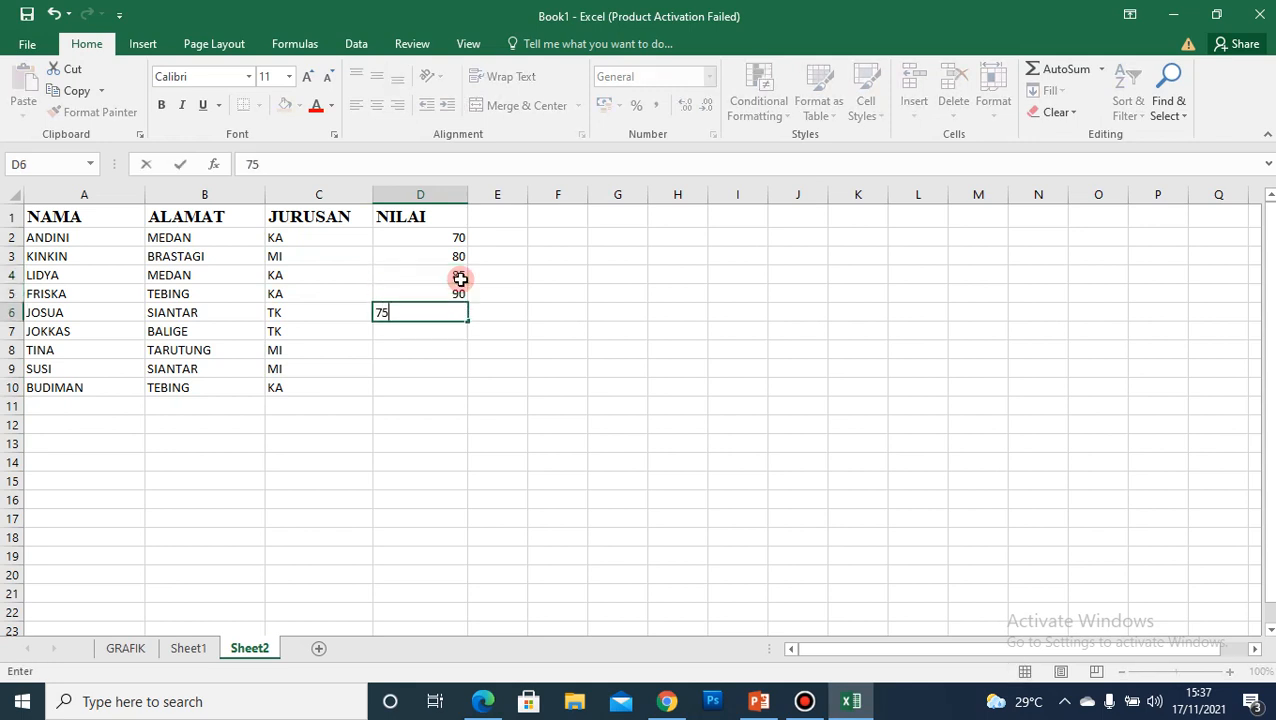
{"action": "key", "text": "Return"}
- Complete the NILAI column with 50 in D7, 60 in D8, 80 in D9 and 85 in D10
{"action": "type", "text": "5"}
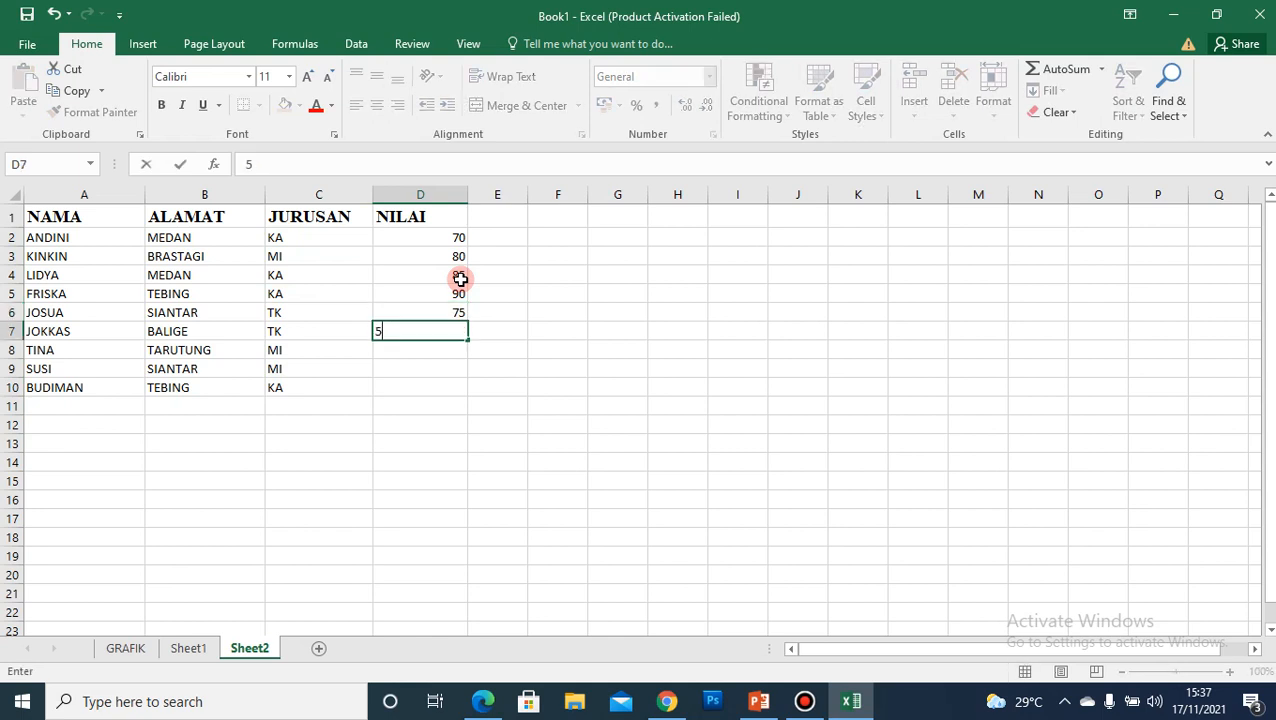
{"action": "type", "text": "0"}
{"action": "key", "text": "Return"}
{"action": "type", "text": "60"}
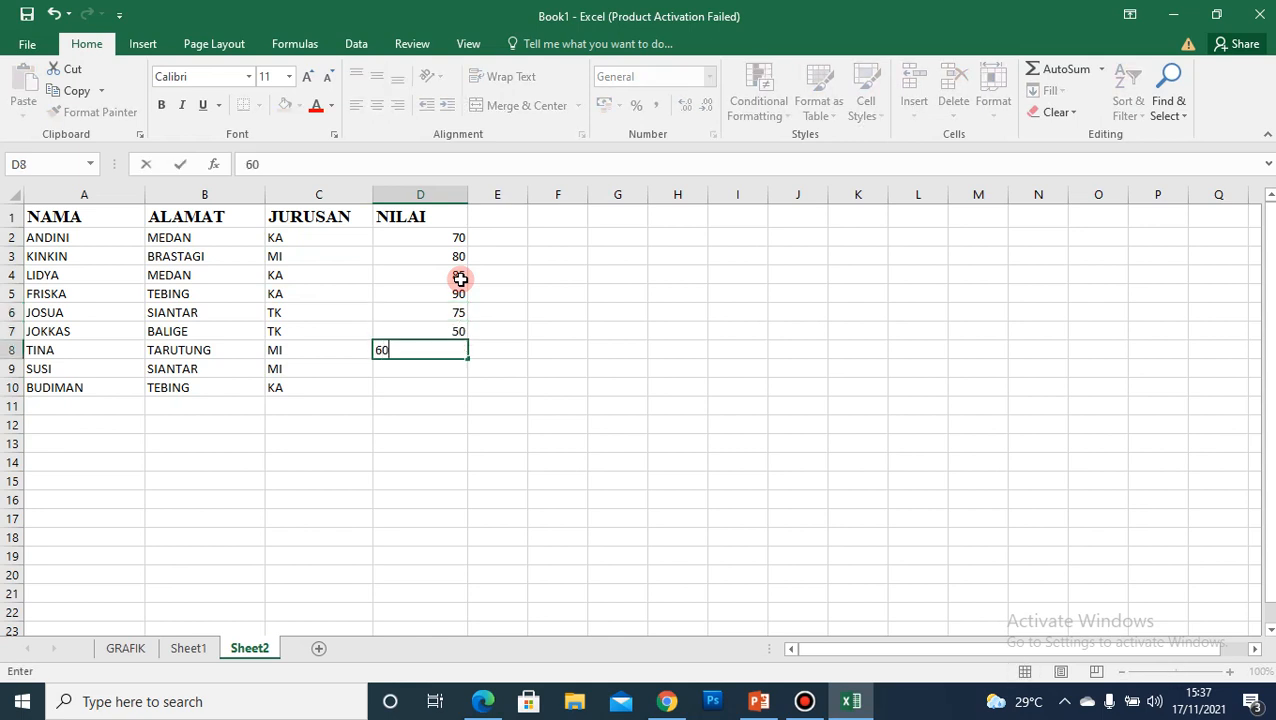
{"action": "key", "text": "Return"}
{"action": "type", "text": "80"}
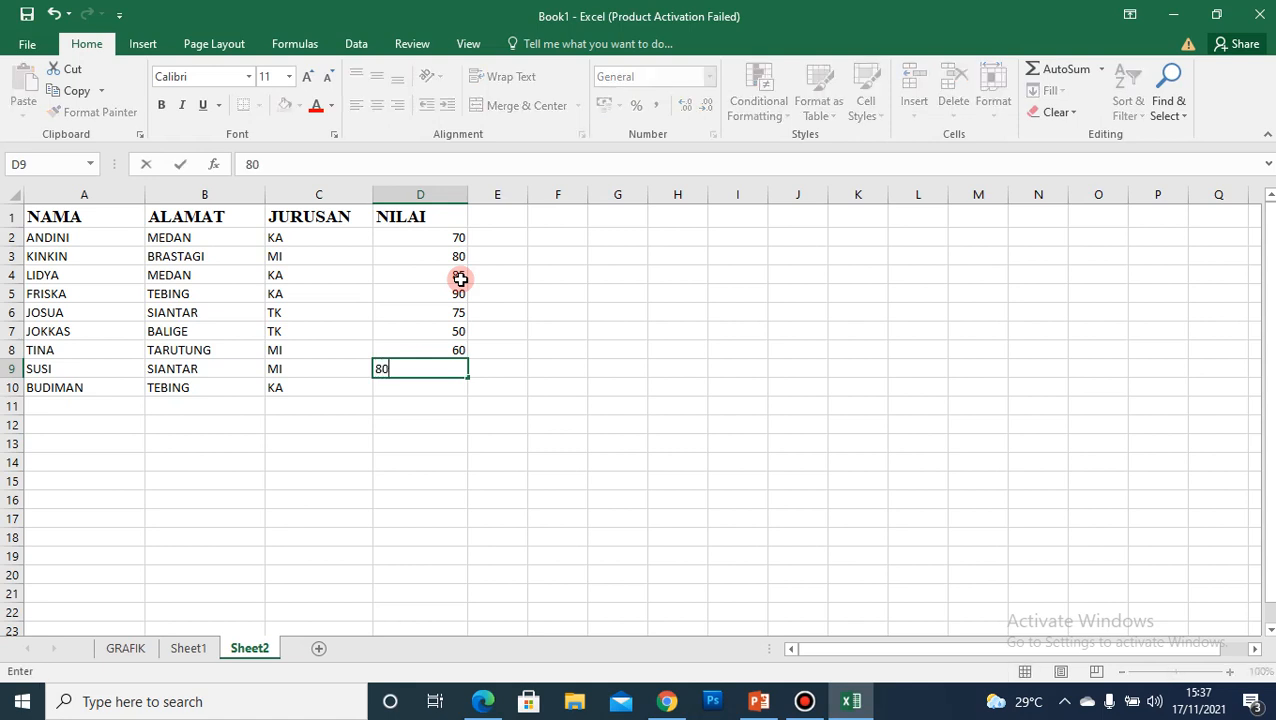
{"action": "key", "text": "Return"}
{"action": "type", "text": "85"}
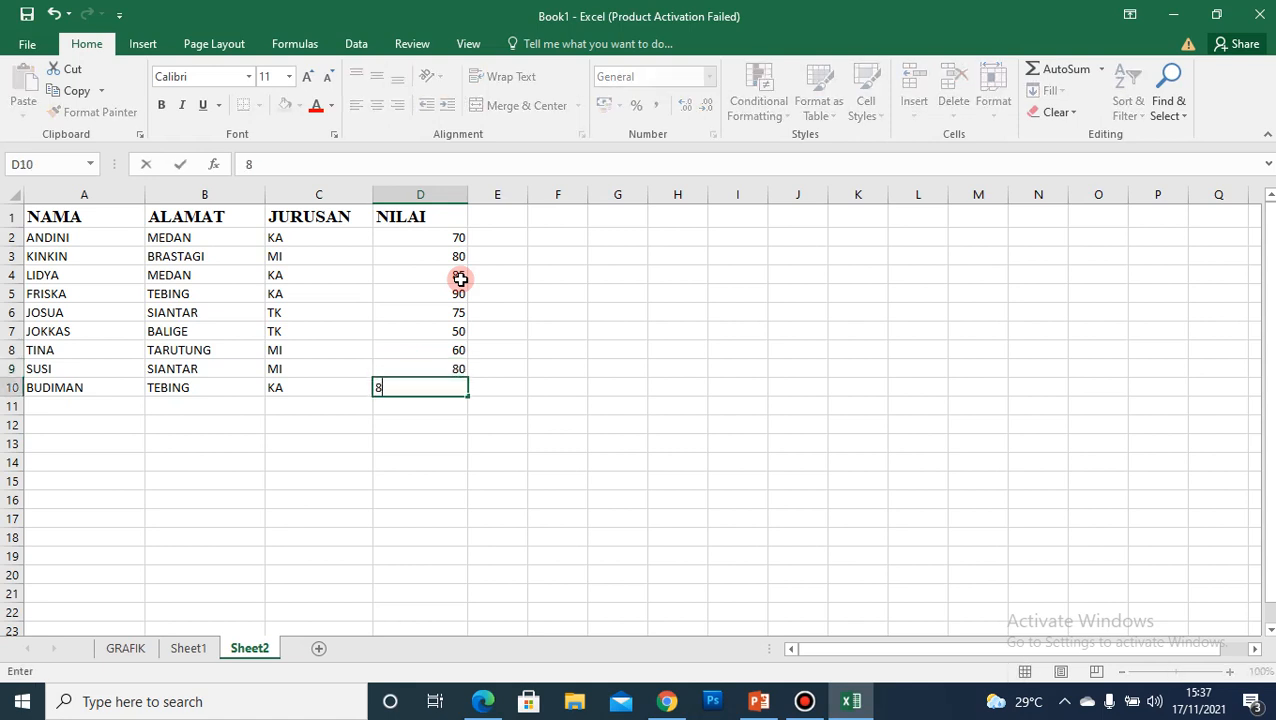
{"action": "key", "text": "Up"}
- Format the student records in A2:D10 with font size 13 and bold
{"action": "key", "text": "Up"}
{"action": "key", "text": "Up"}
{"action": "key", "text": "Up"}
{"action": "key", "text": "Up"}
{"action": "key", "text": "Up"}
{"action": "key", "text": "Up"}
{"action": "key", "text": "Up"}
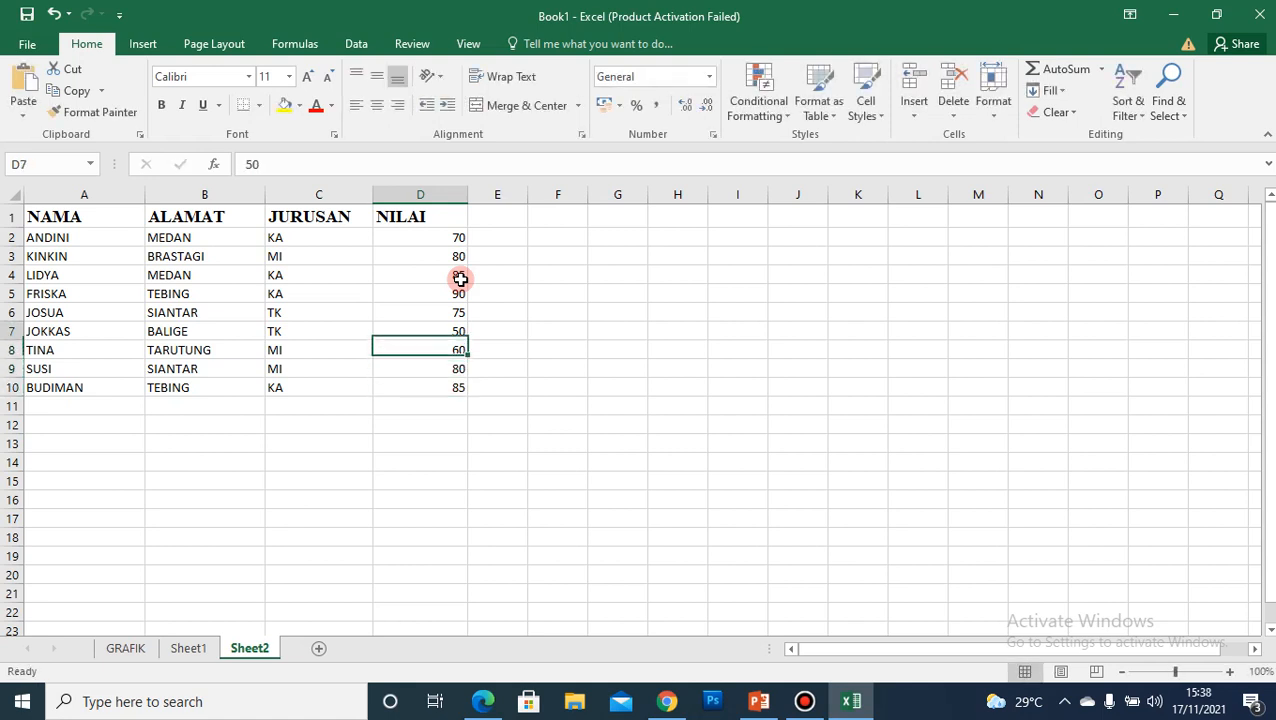
{"action": "key", "text": "Left"}
{"action": "key", "text": "Left"}
{"action": "key", "text": "Left"}
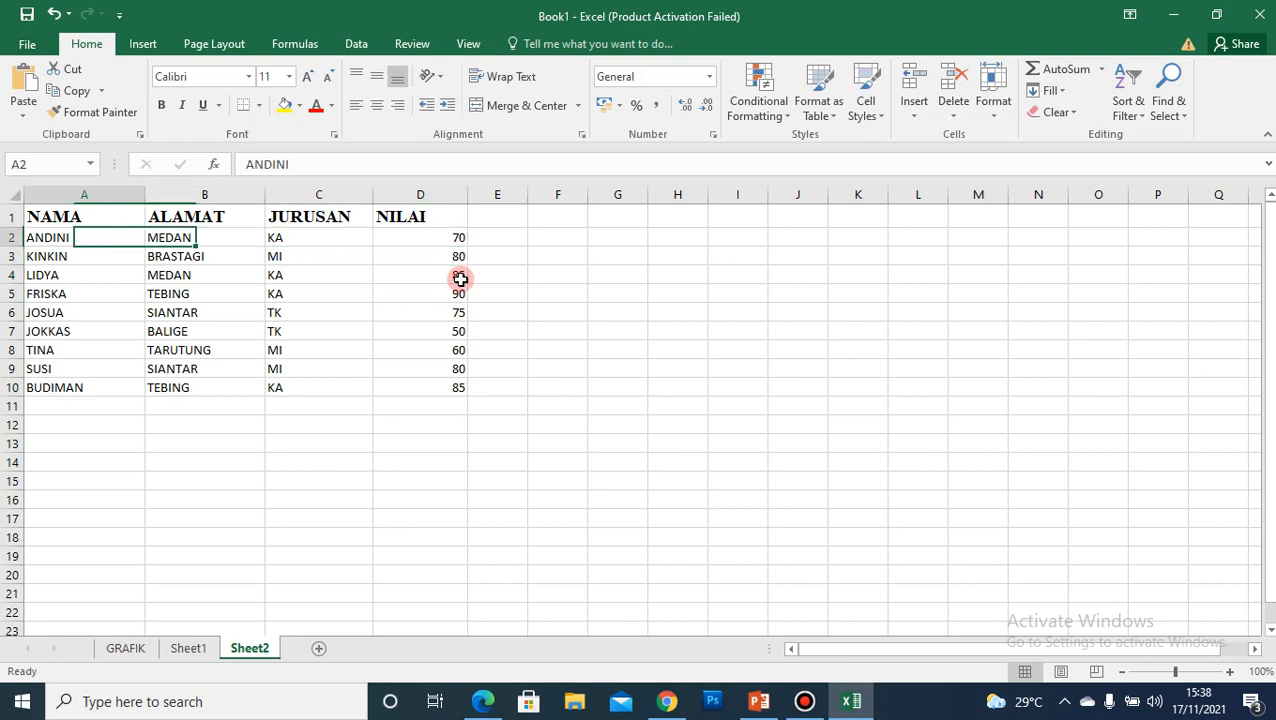
{"action": "key", "text": "shift+Right"}
{"action": "key", "text": "shift+Right"}
{"action": "key", "text": "shift+Right"}
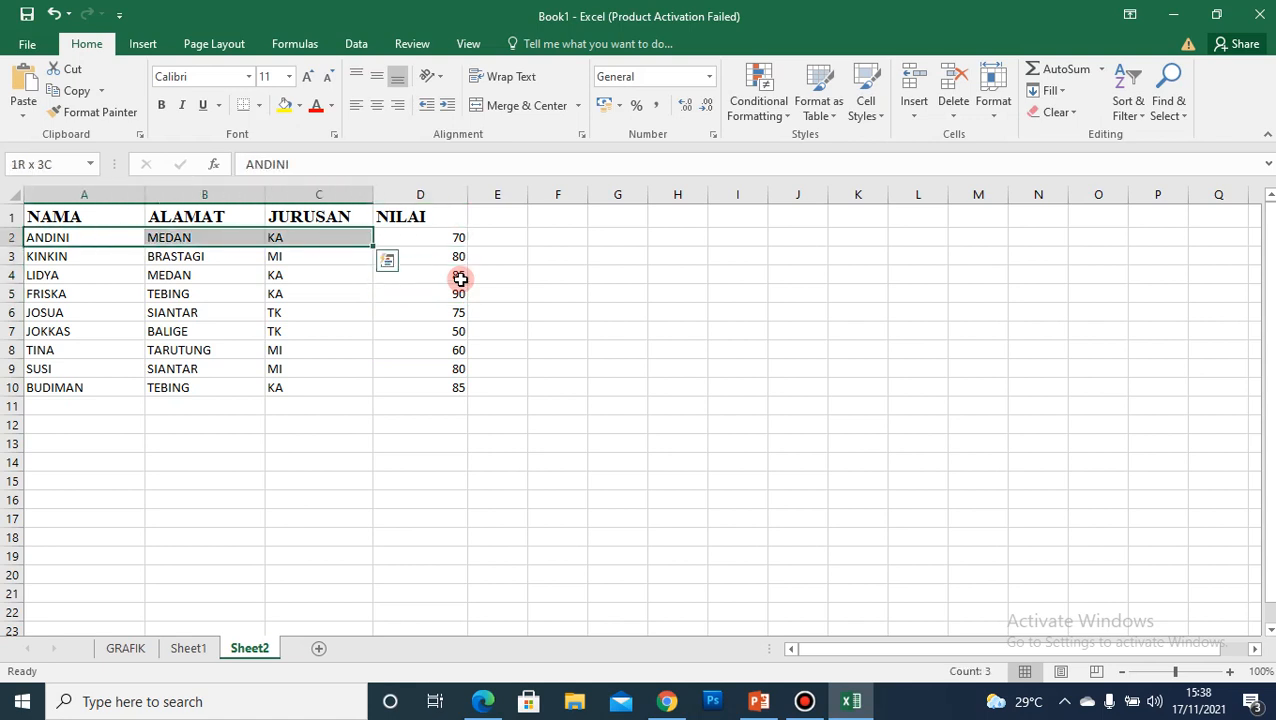
{"action": "key", "text": "shift+Down"}
{"action": "key", "text": "shift+Down"}
{"action": "key", "text": "shift+Down"}
{"action": "key", "text": "shift+Down"}
{"action": "key", "text": "shift+Down"}
{"action": "key", "text": "shift+Down"}
{"action": "key", "text": "shift+Down"}
{"action": "key", "text": "shift+Down"}
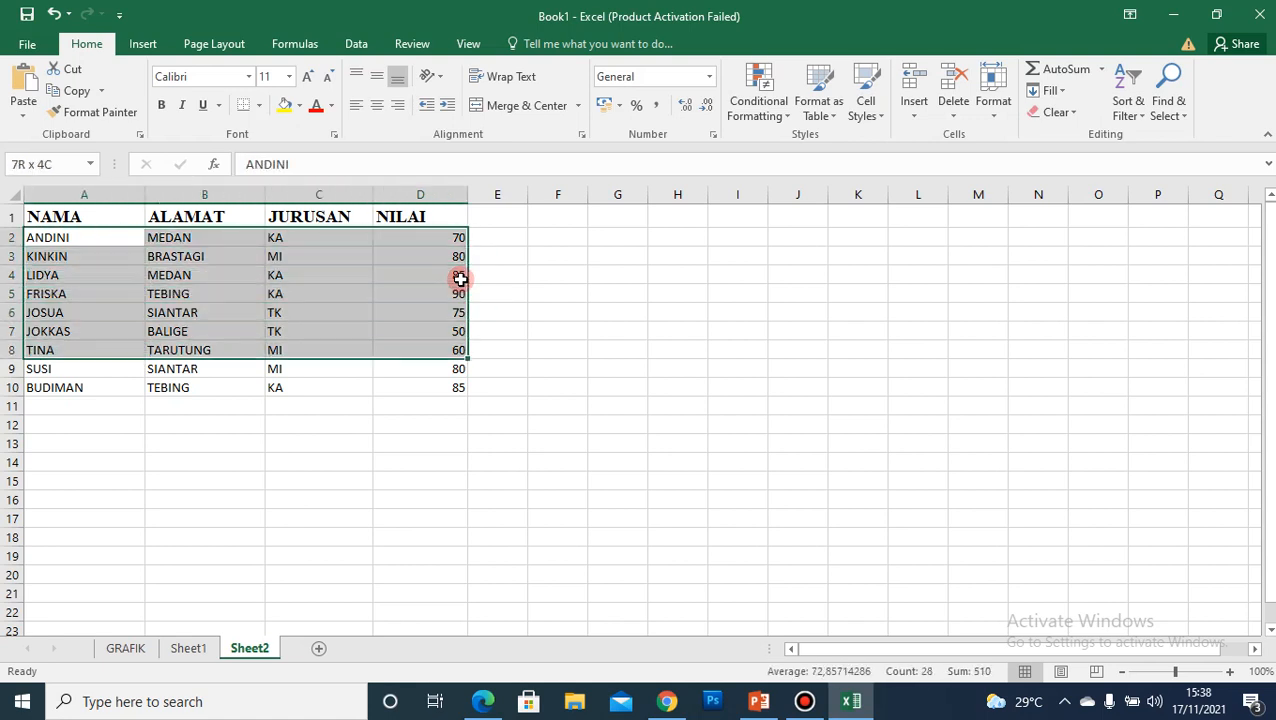
{"action": "left_click", "coordinate": [280, 76]}
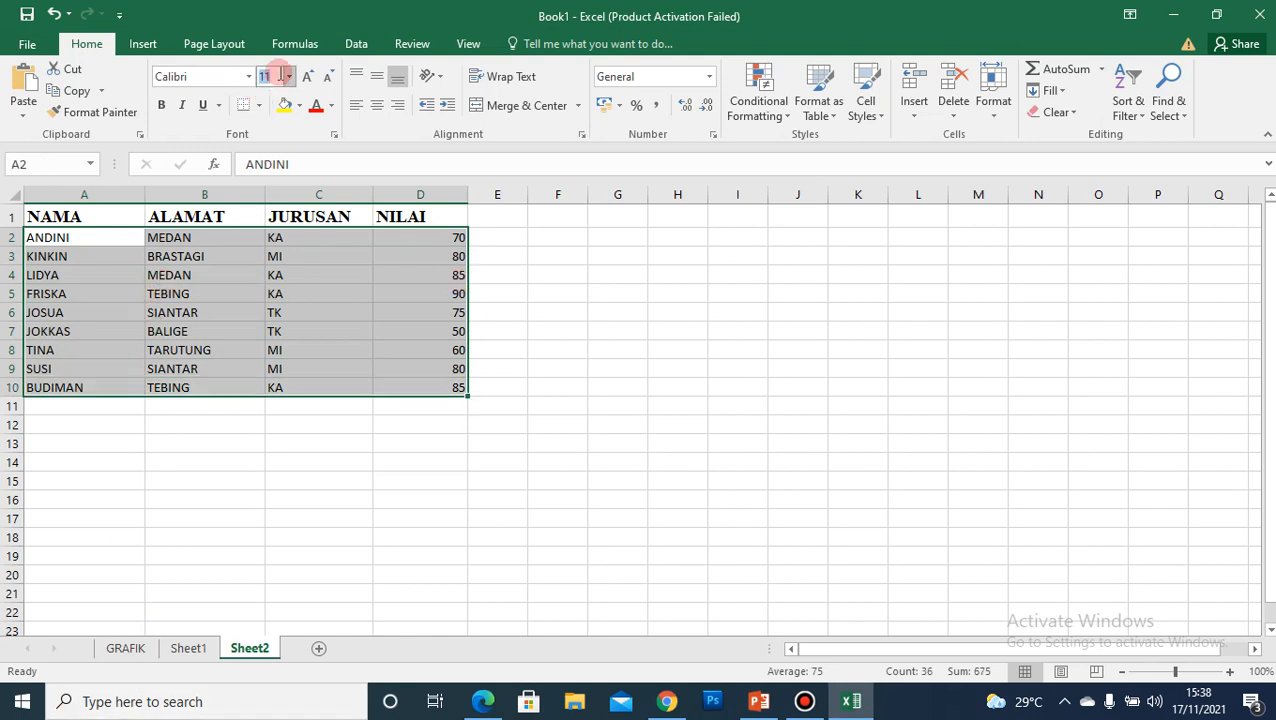
{"action": "type", "text": "133"}
{"action": "key", "text": "Return"}
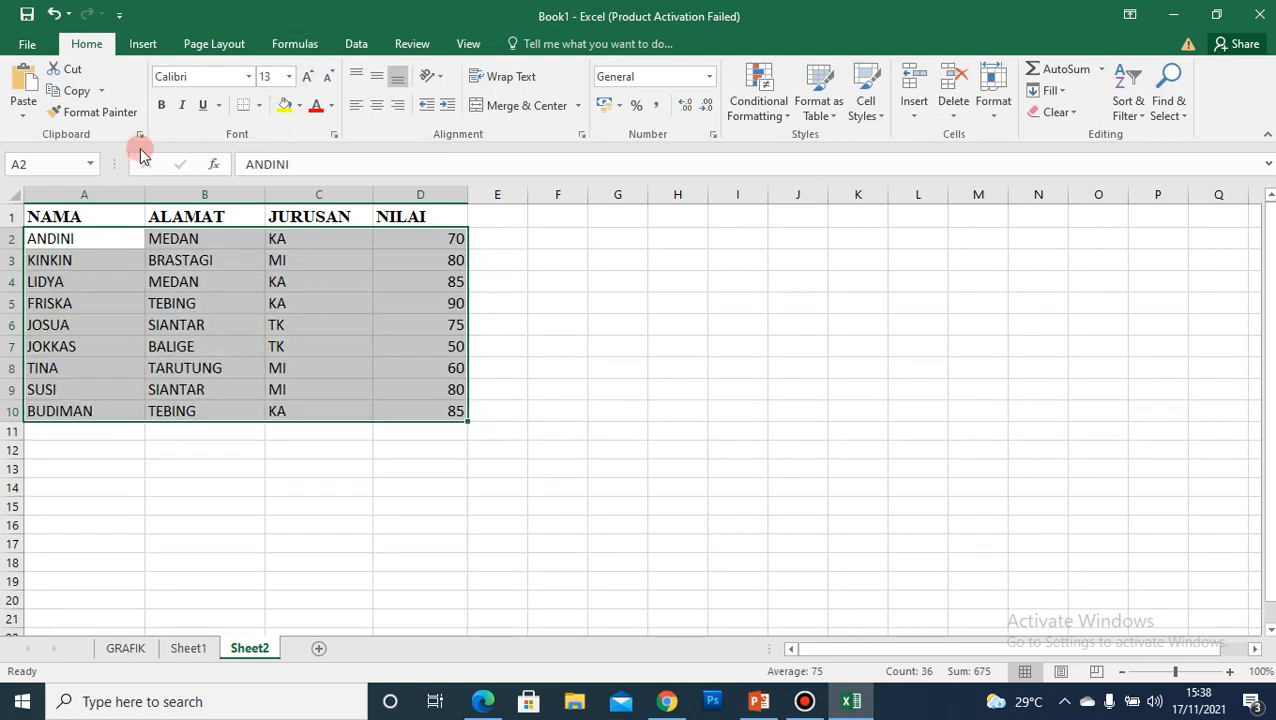
{"action": "left_click", "coordinate": [161, 104]}
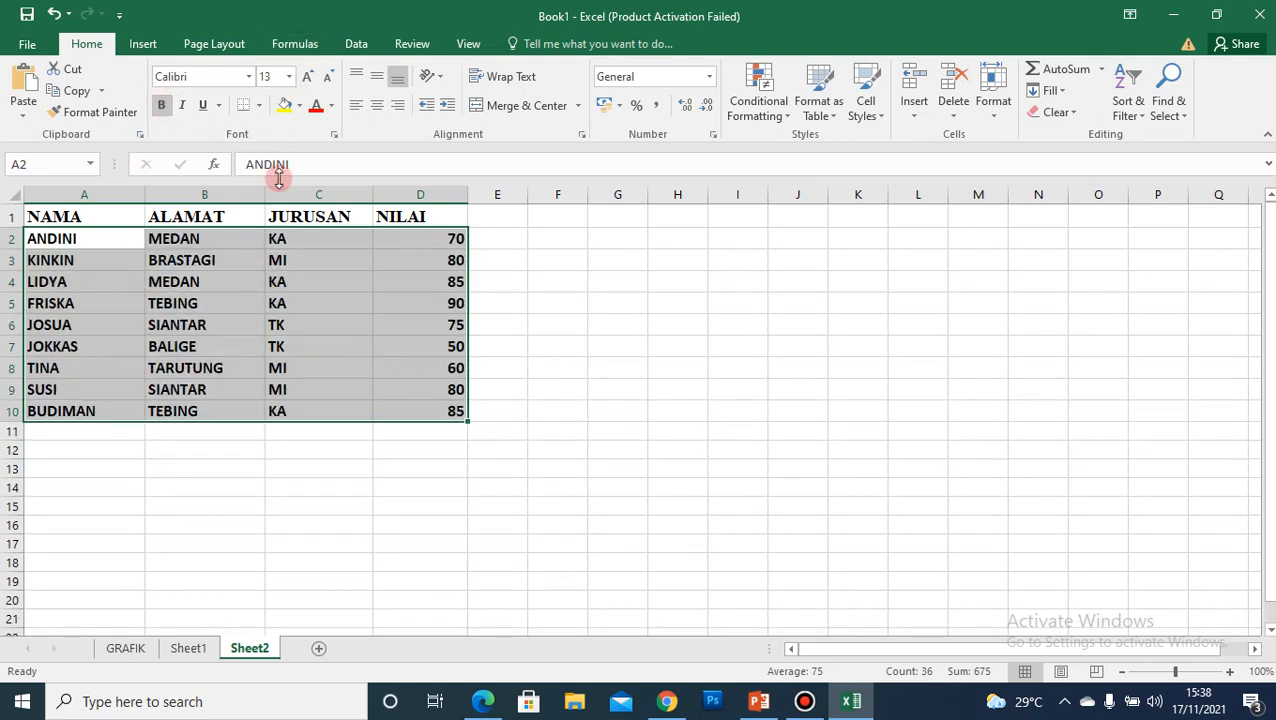
- Narrow the NILAI column to a width of about 8.57
{"action": "left_click", "coordinate": [617, 324]}
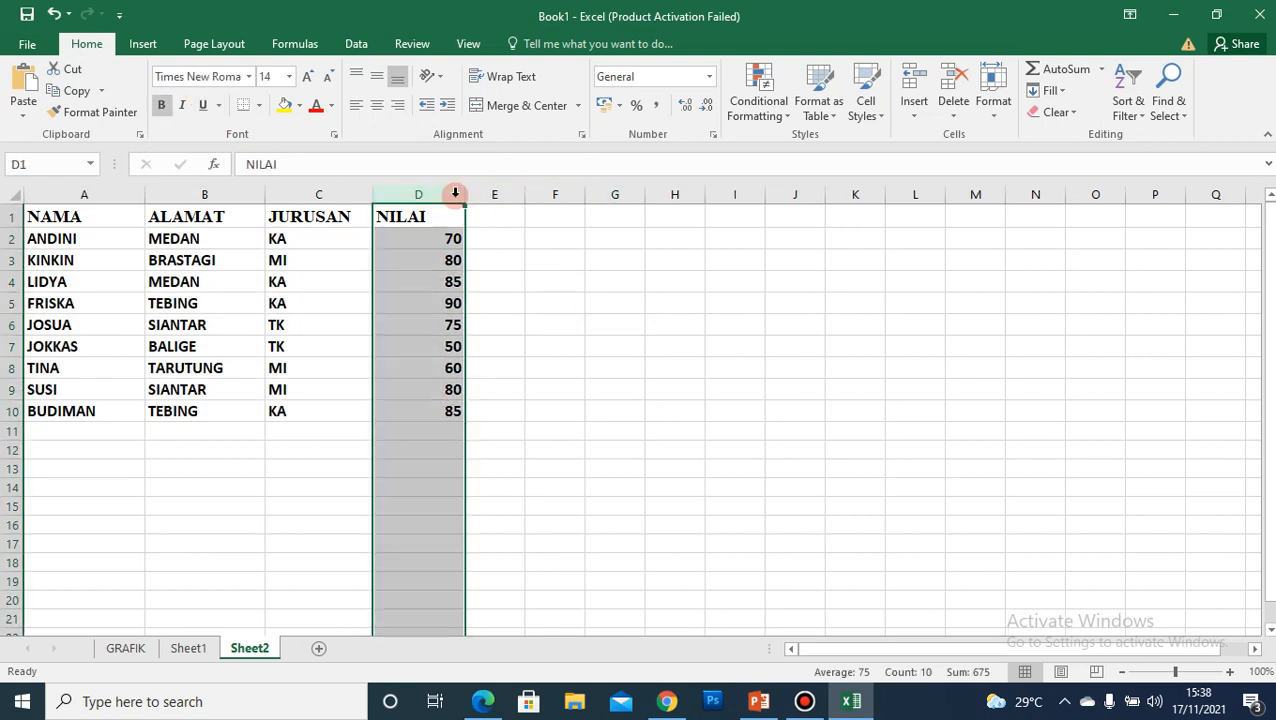
{"action": "left_click_drag", "start_coordinate": [465, 194], "coordinate": [436, 194]}
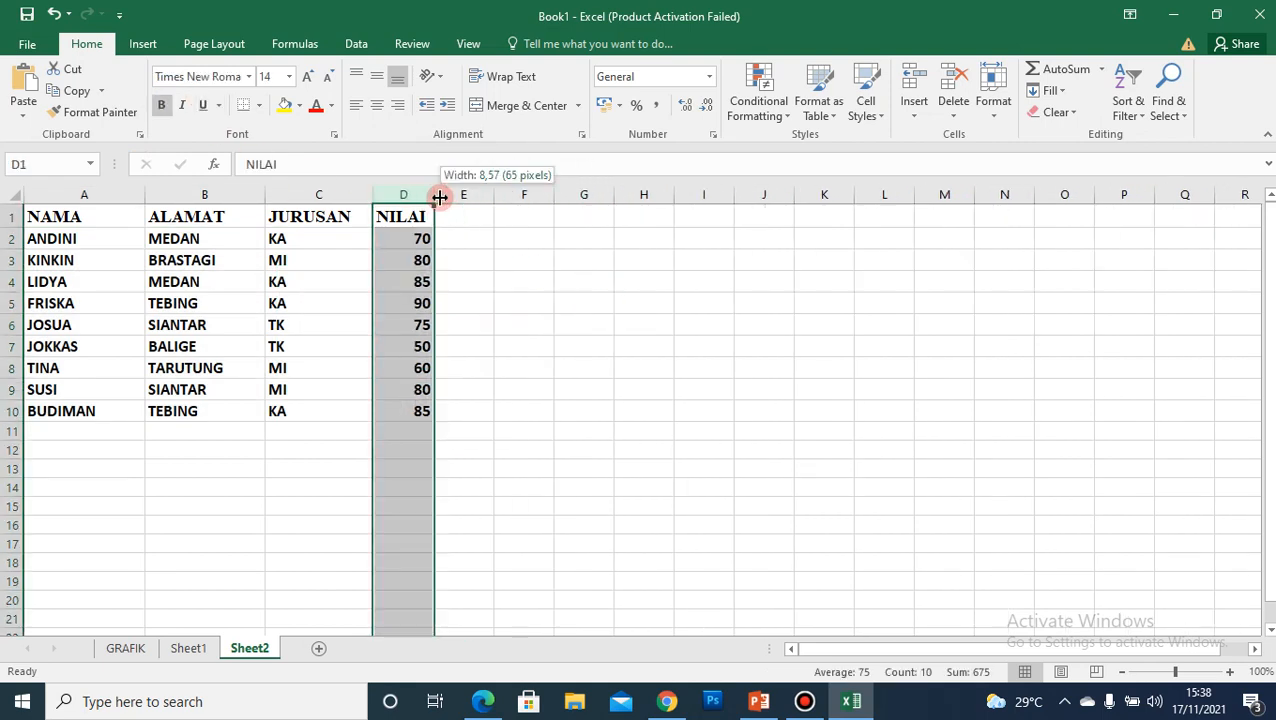
- Centre the NILAI scores in D2:D10 and slightly narrow the JURUSAN column
{"action": "left_click", "coordinate": [501, 265]}
{"action": "left_click", "coordinate": [408, 248]}
{"action": "left_click_drag", "start_coordinate": [408, 248], "coordinate": [421, 410]}
{"action": "left_click", "coordinate": [378, 104]}
{"action": "left_click", "coordinate": [566, 370]}
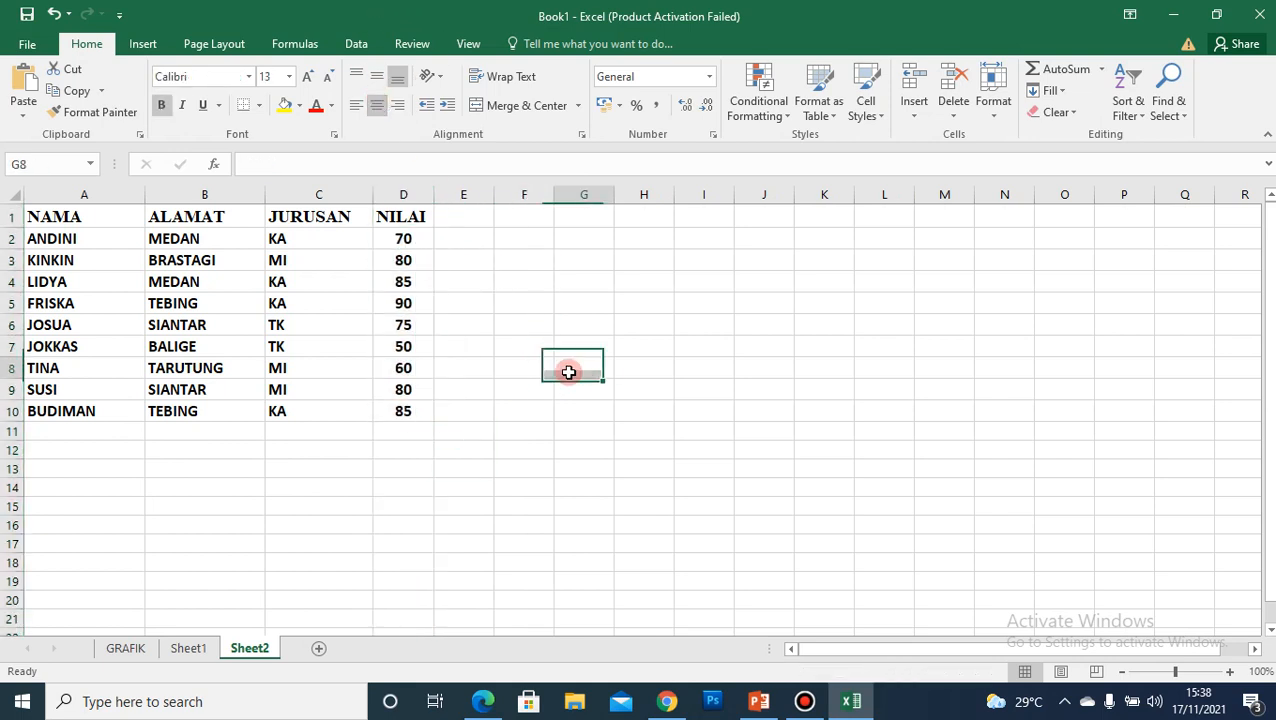
{"action": "left_click_drag", "start_coordinate": [368, 197], "coordinate": [357, 195]}
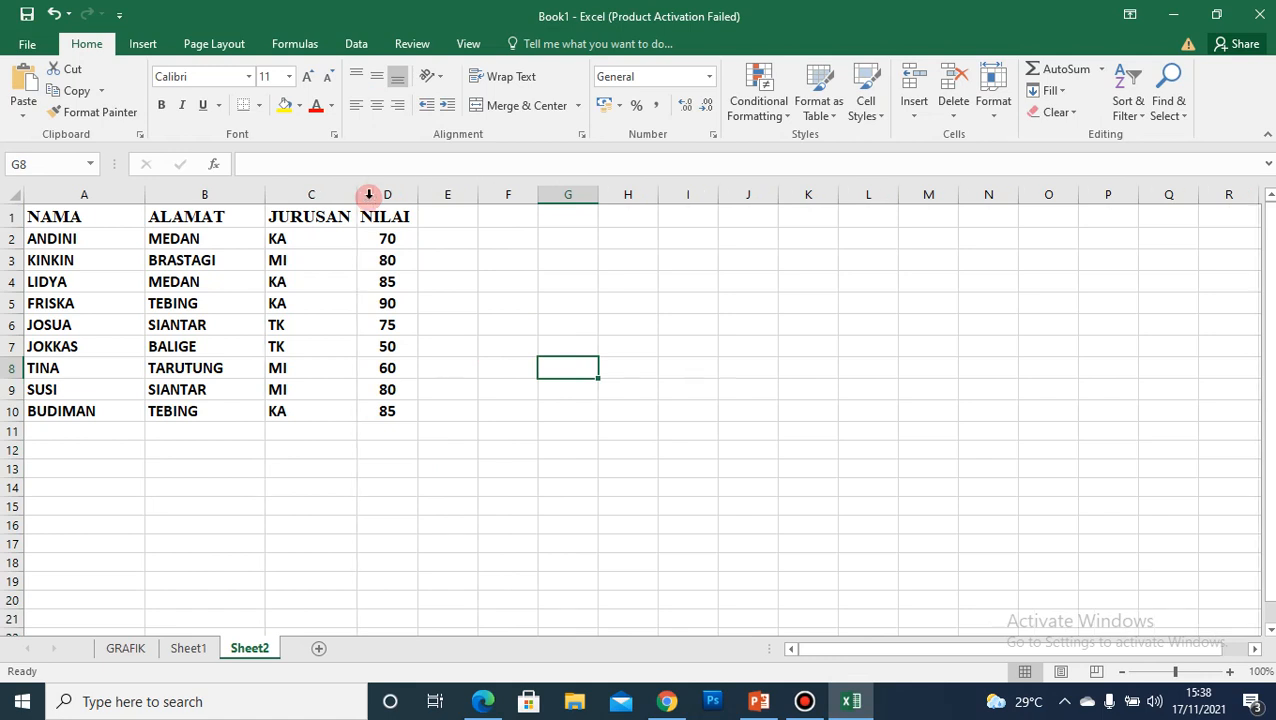
{"action": "left_click", "coordinate": [352, 304]}
{"action": "left_click", "coordinate": [57, 237]}
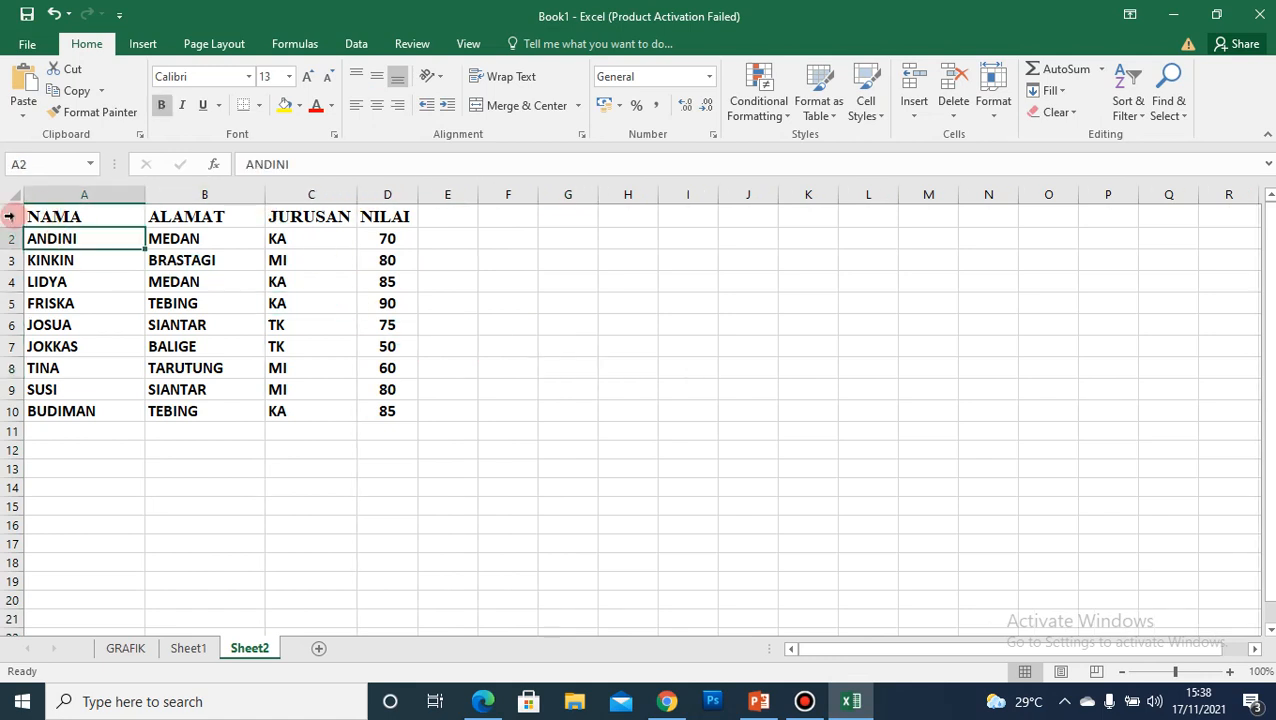
{"action": "left_click_drag", "start_coordinate": [24, 212], "coordinate": [385, 412]}
{"action": "left_click", "coordinate": [522, 345]}
{"action": "left_click", "coordinate": [240, 304]}
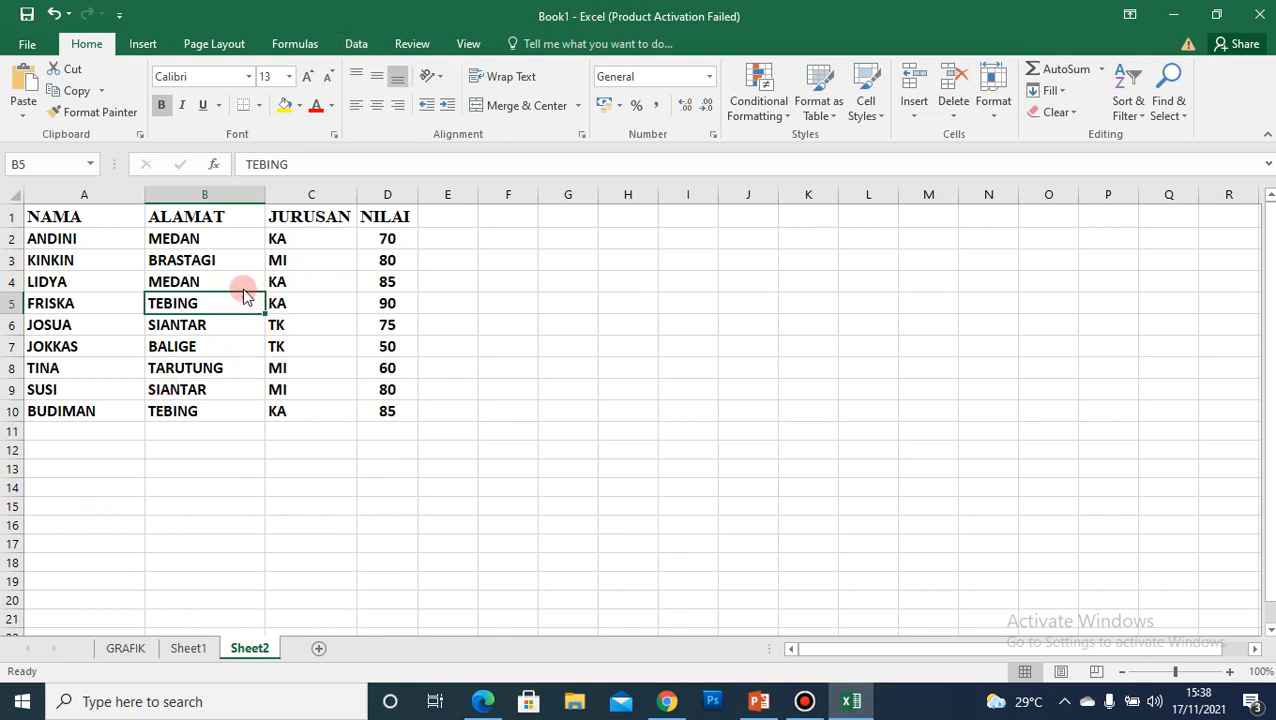
{"action": "left_click", "coordinate": [577, 283]}
{"action": "left_click", "coordinate": [293, 318]}
{"action": "left_click", "coordinate": [157, 302]}
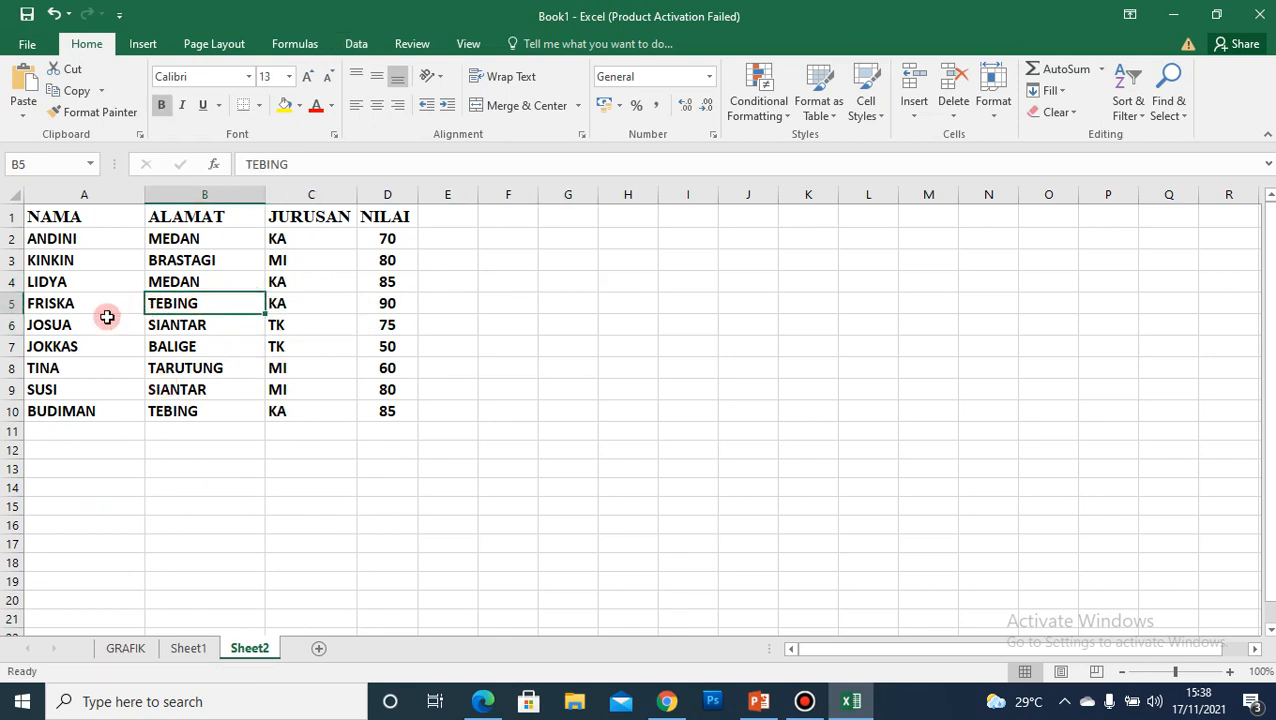
- Open the Sort dialog for the student records, check the Sort On choices and keep Values
{"action": "left_click", "coordinate": [107, 318]}
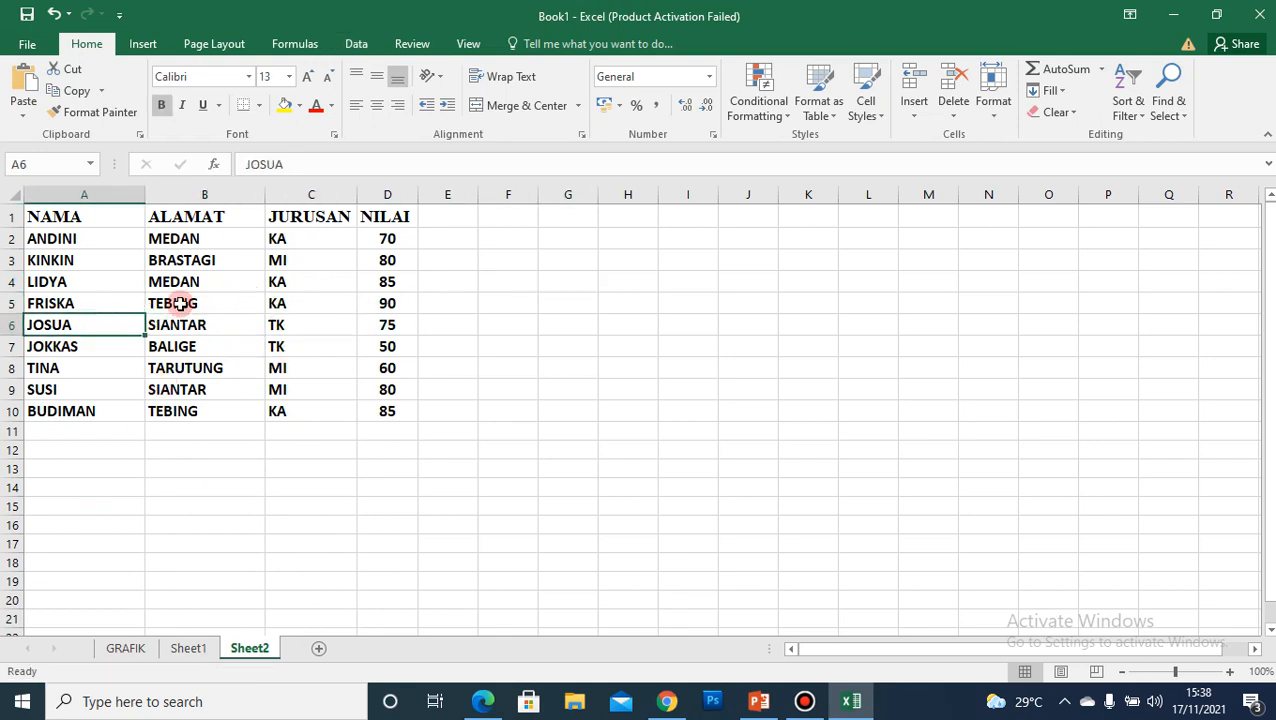
{"action": "left_click", "coordinate": [362, 48]}
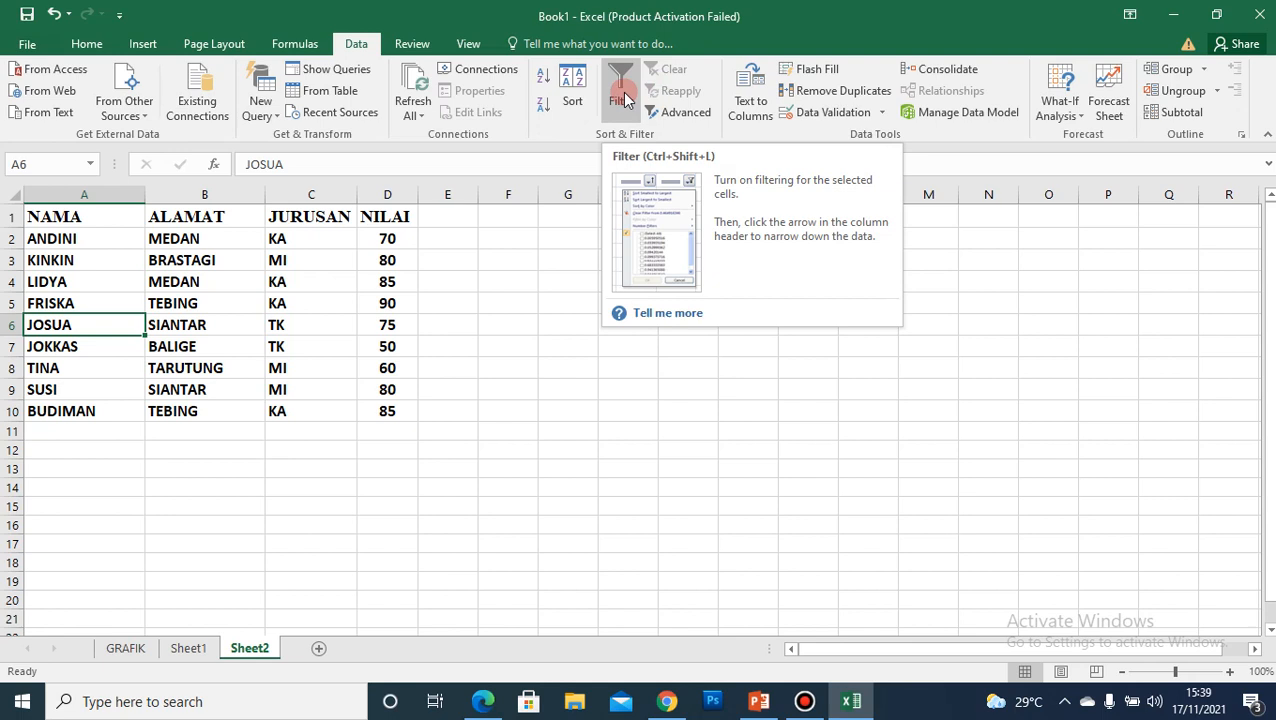
{"action": "left_click", "coordinate": [571, 97]}
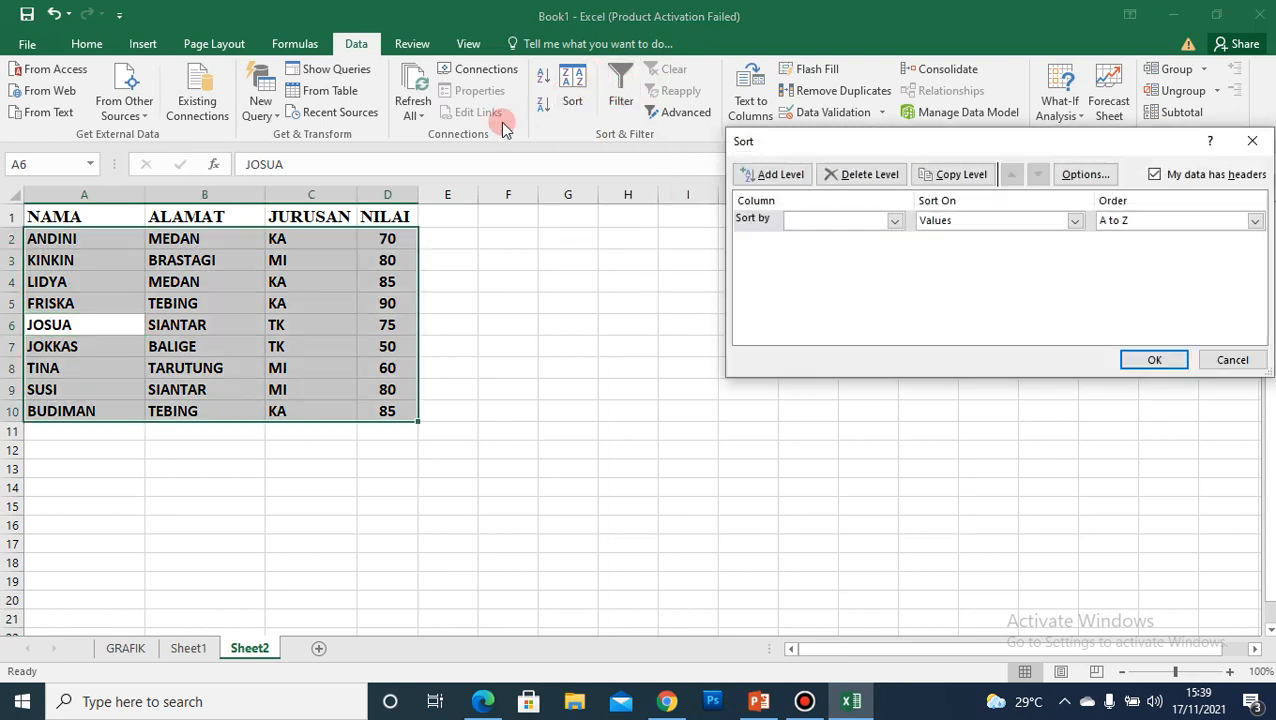
{"action": "left_click_drag", "start_coordinate": [890, 148], "coordinate": [684, 211]}
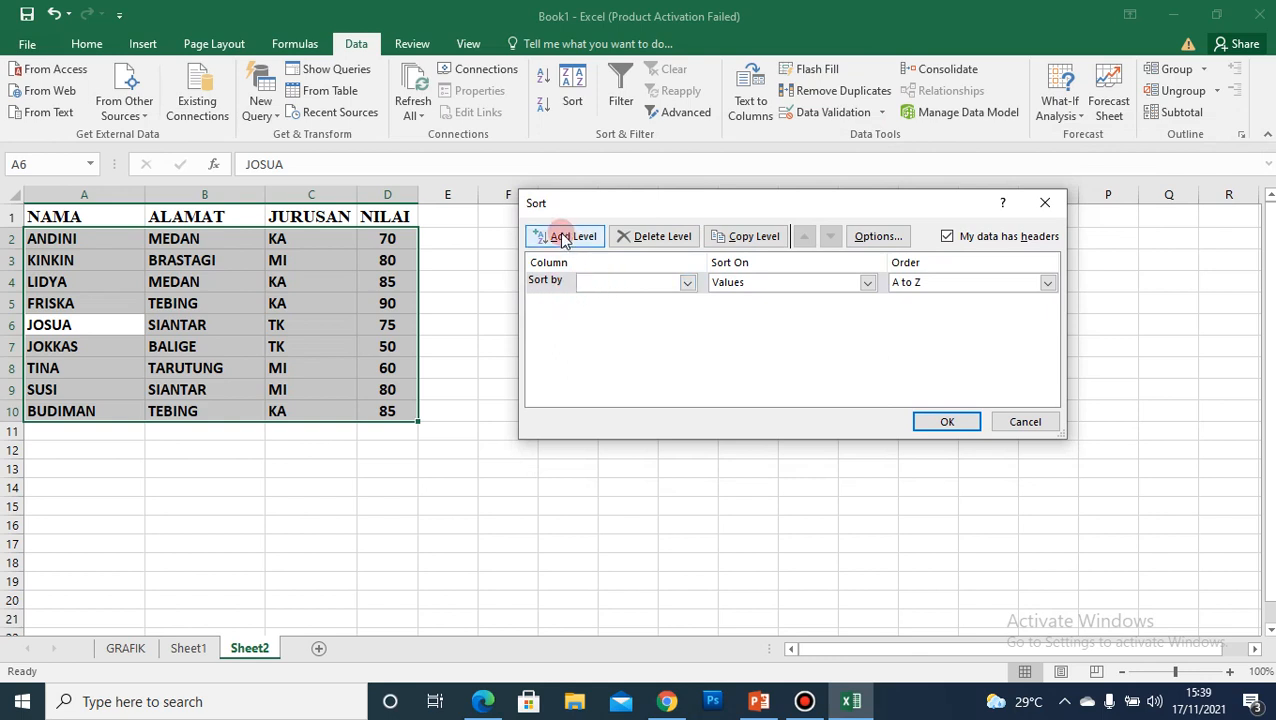
{"action": "left_click", "coordinate": [556, 279]}
{"action": "left_click", "coordinate": [549, 295]}
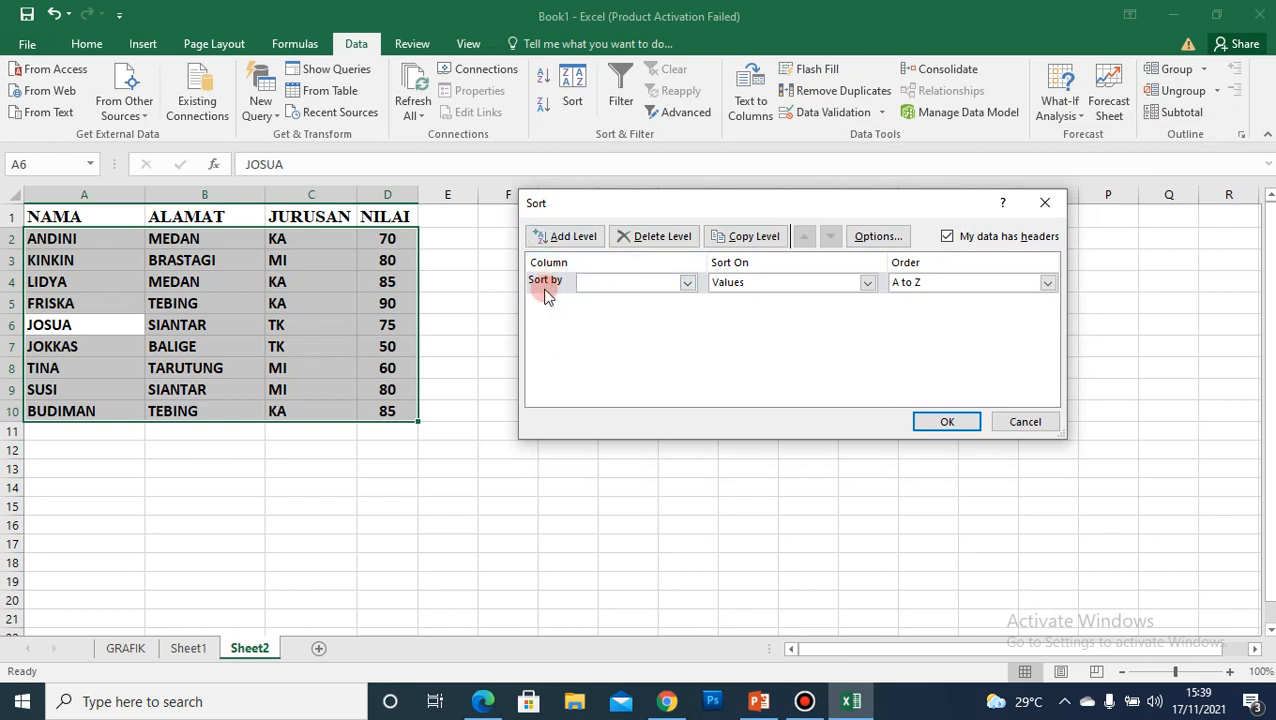
{"action": "left_click", "coordinate": [716, 284]}
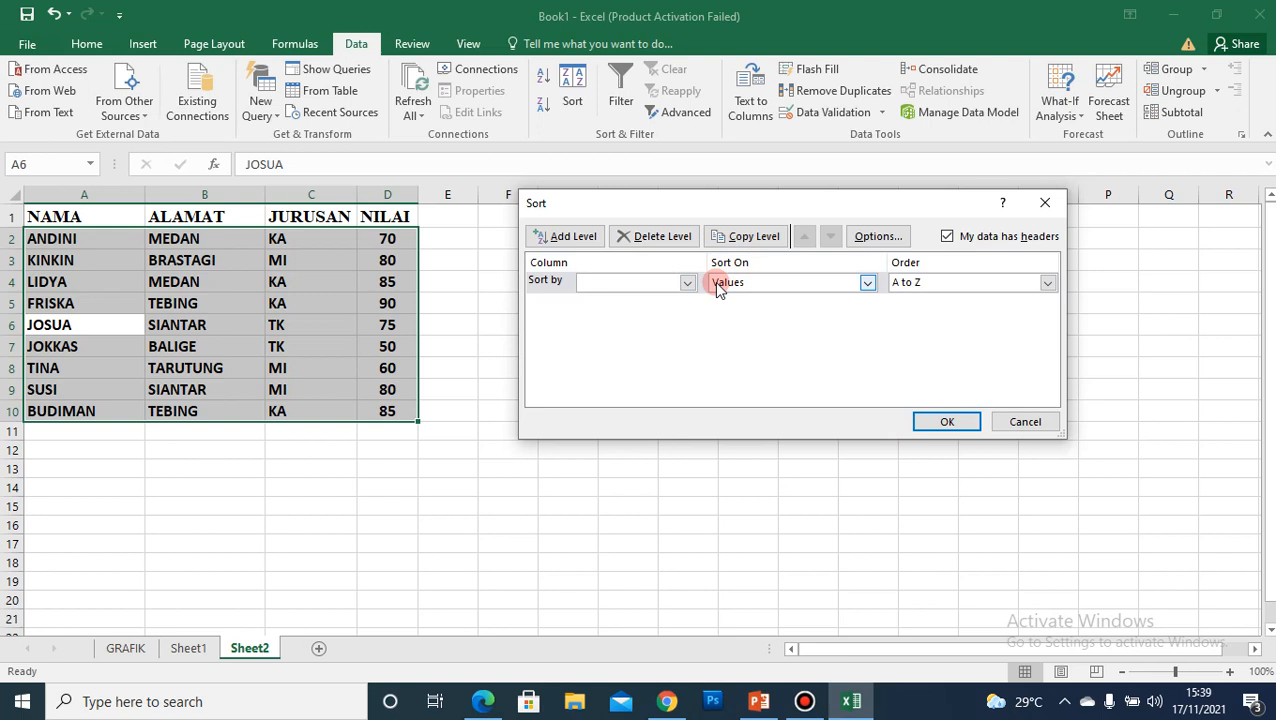
{"action": "left_click", "coordinate": [808, 284]}
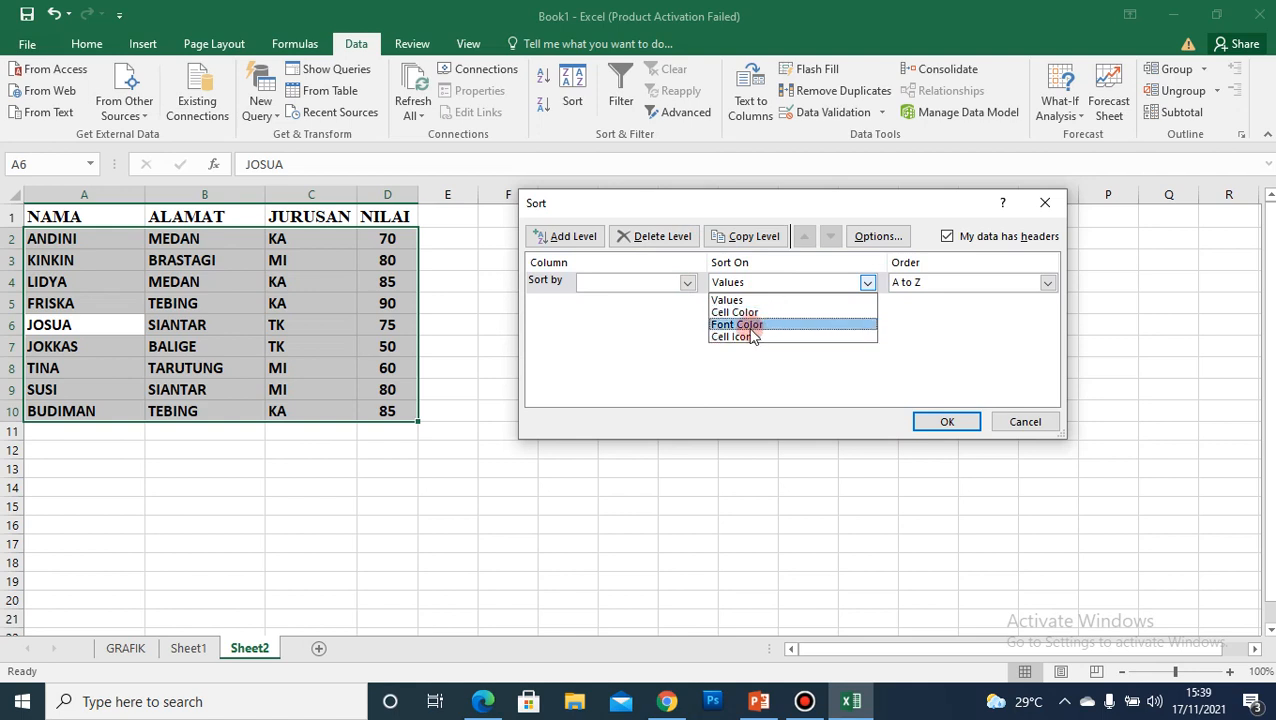
{"action": "left_click", "coordinate": [965, 270]}
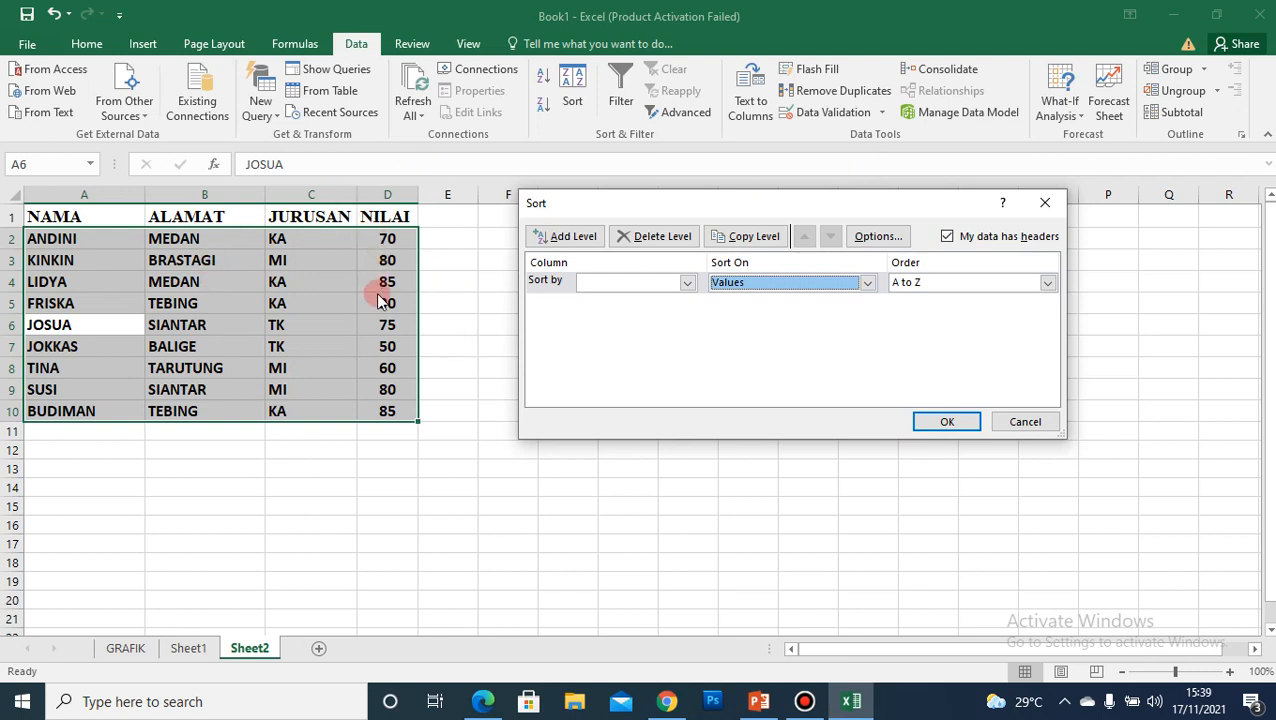
- Sort the student records by NILAI in Largest to Smallest order
{"action": "left_click", "coordinate": [689, 283]}
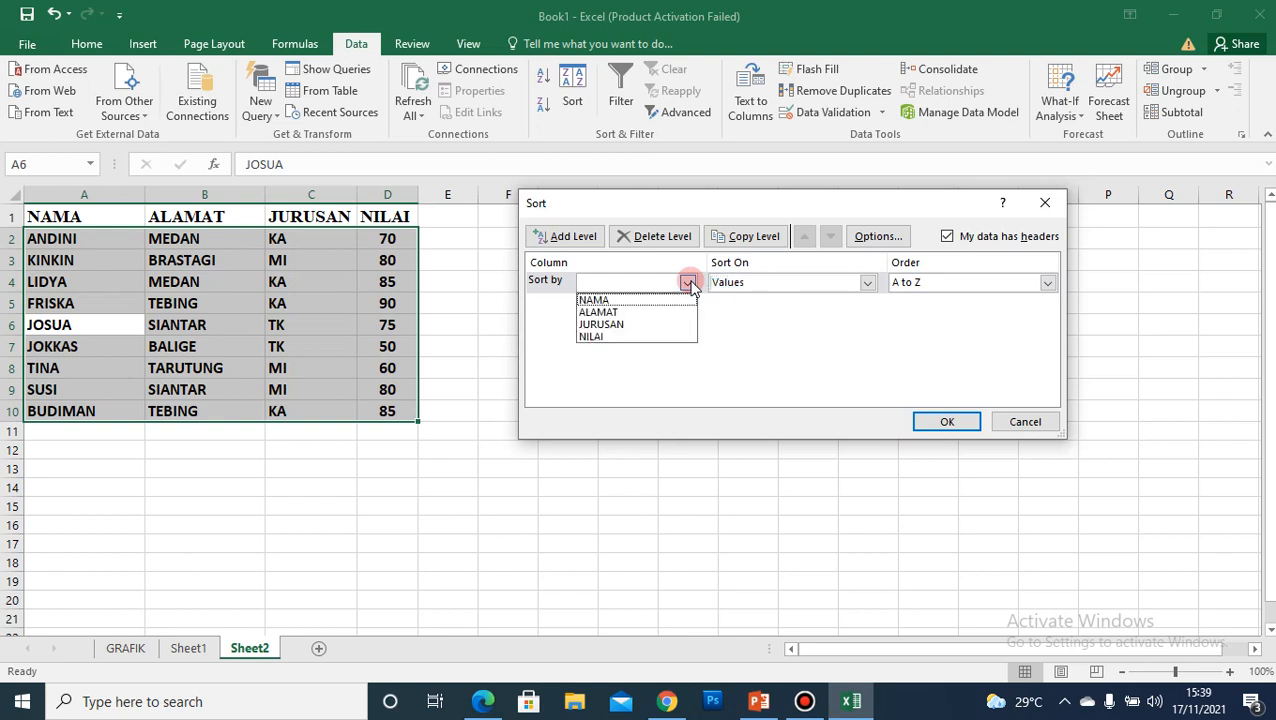
{"action": "left_click", "coordinate": [594, 340]}
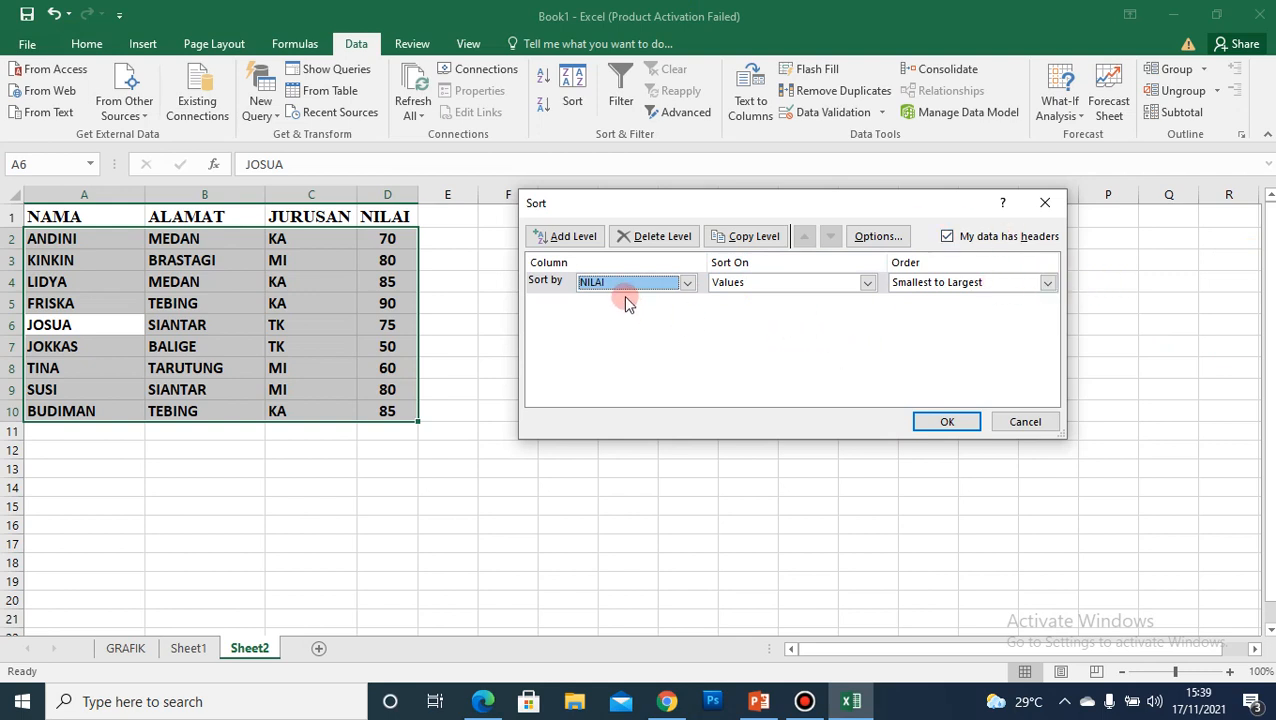
{"action": "left_click", "coordinate": [1048, 284]}
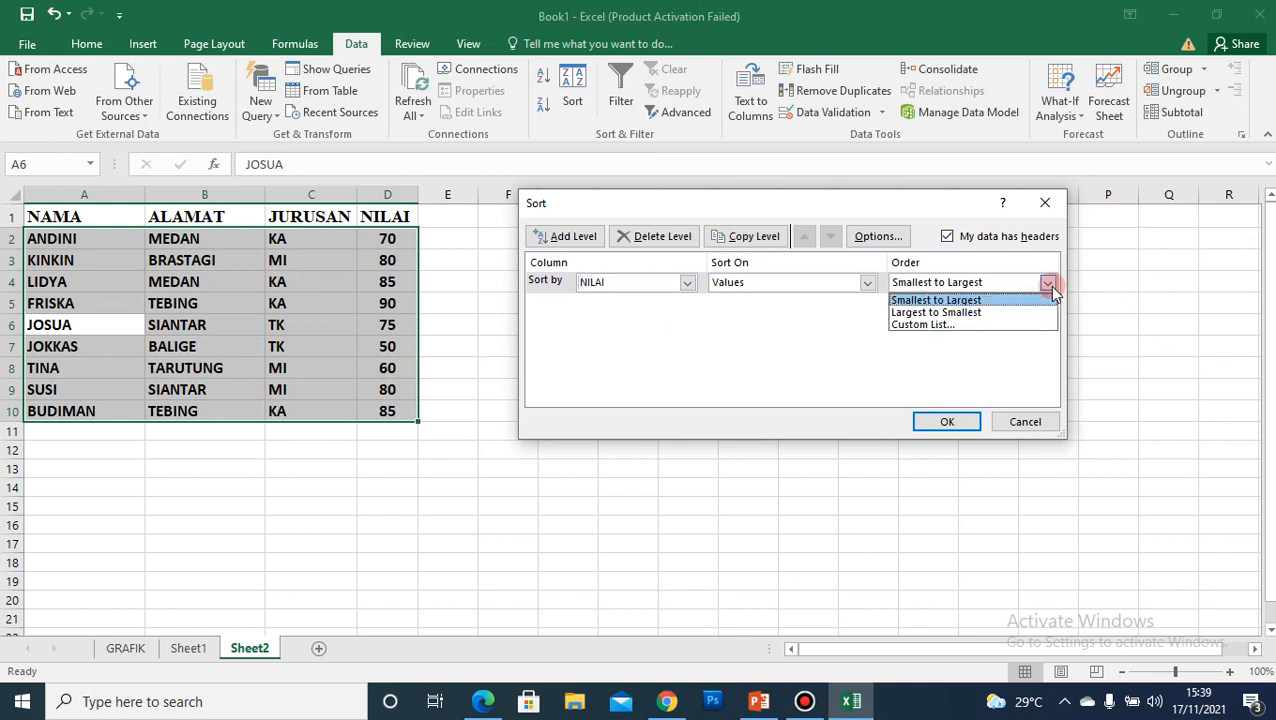
{"action": "left_click", "coordinate": [975, 314]}
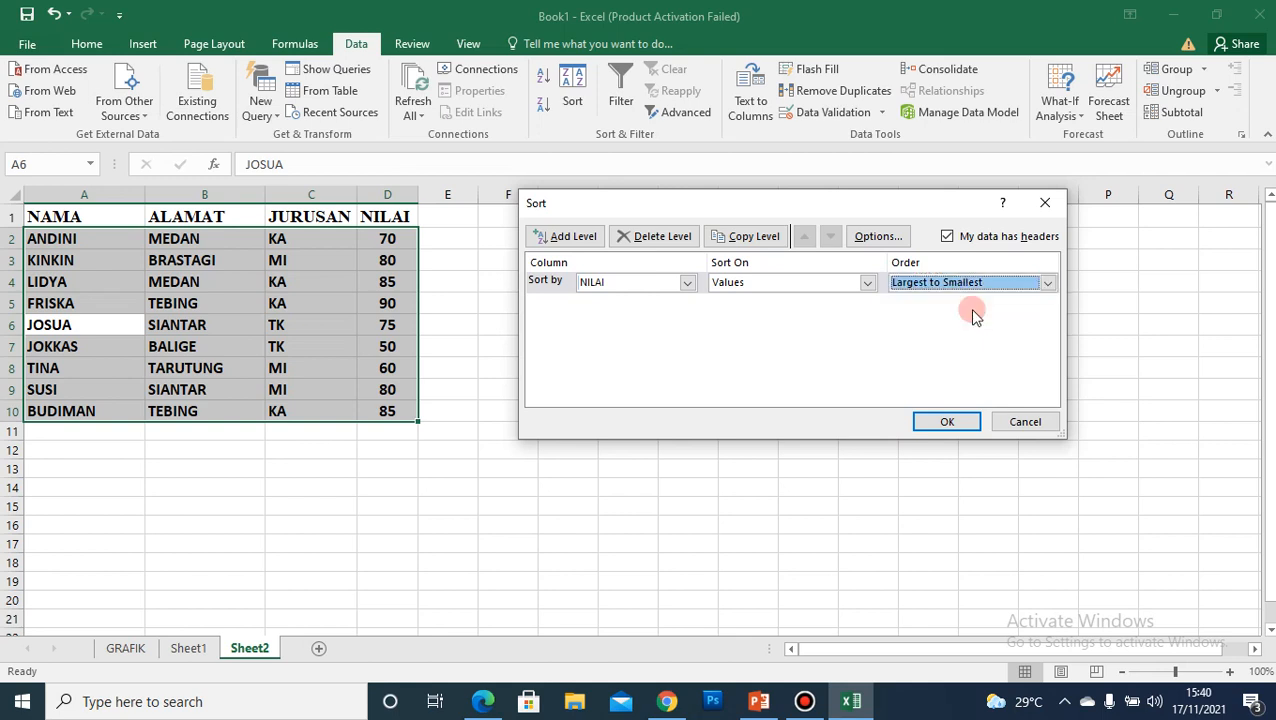
{"action": "left_click", "coordinate": [946, 423]}
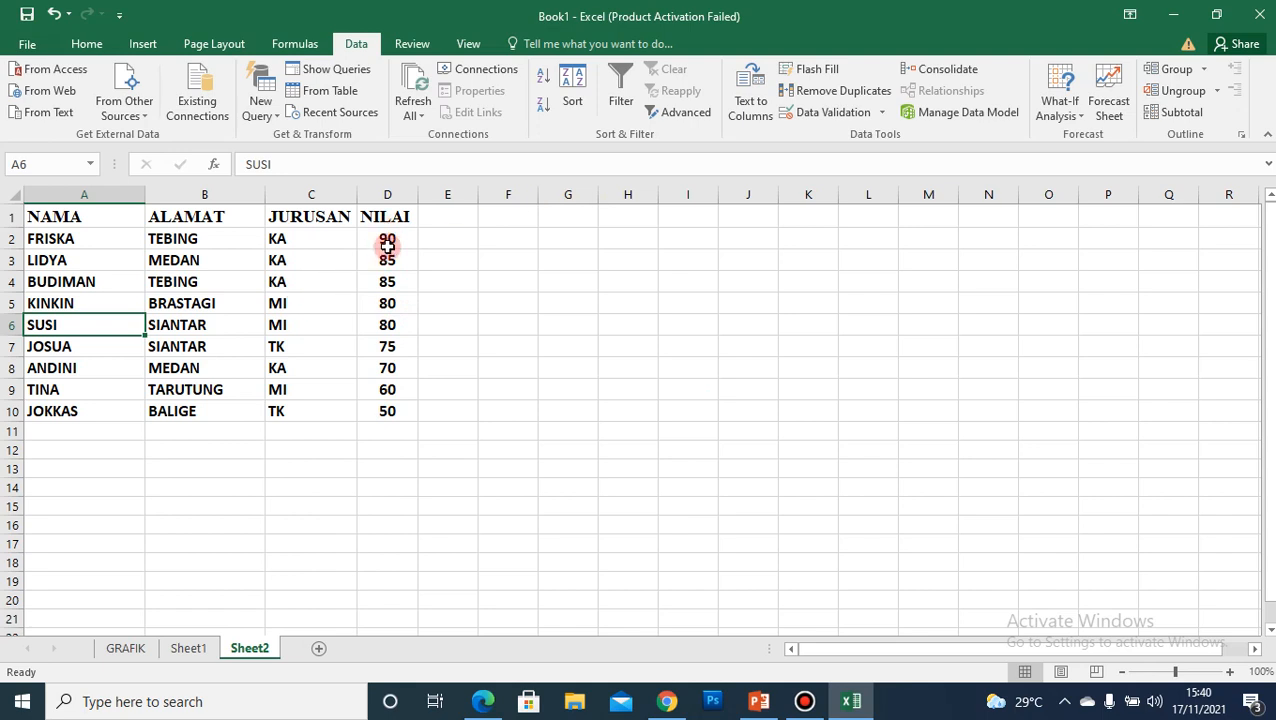
- Sort the student records by NAMA values in A to Z order
{"action": "left_click", "coordinate": [86, 239]}
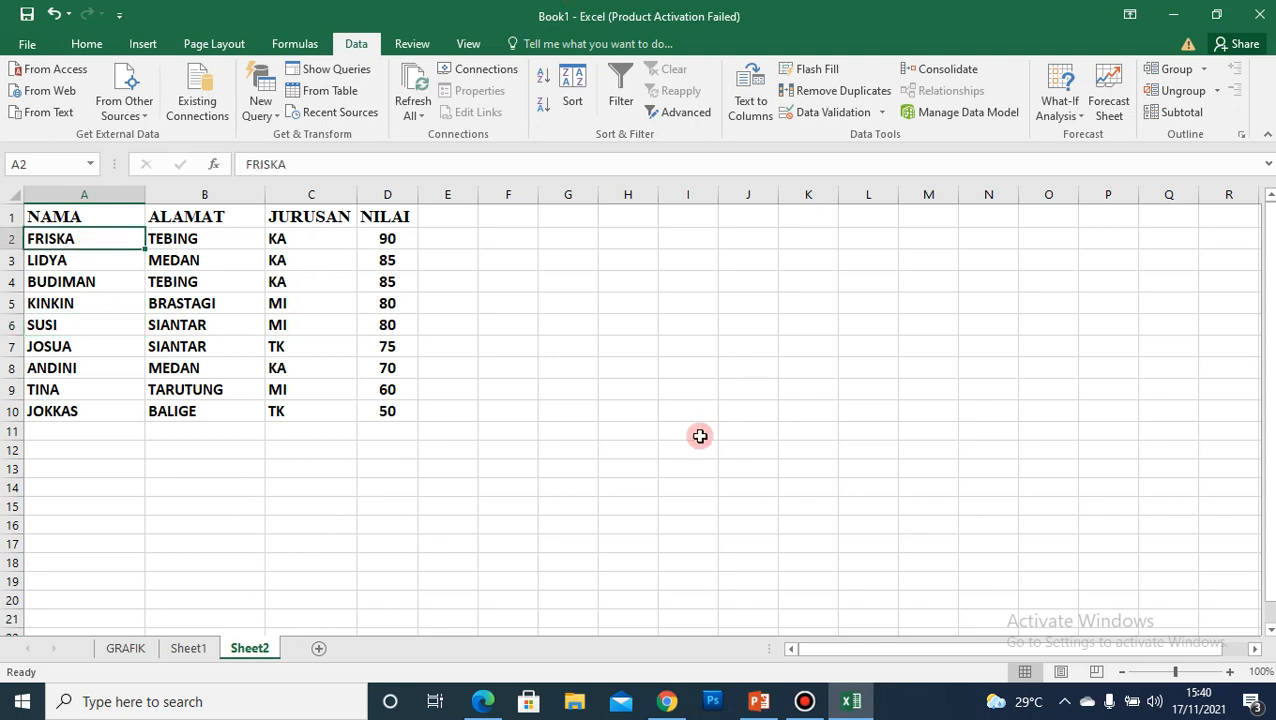
{"action": "left_click", "coordinate": [257, 303]}
{"action": "left_click", "coordinate": [334, 317]}
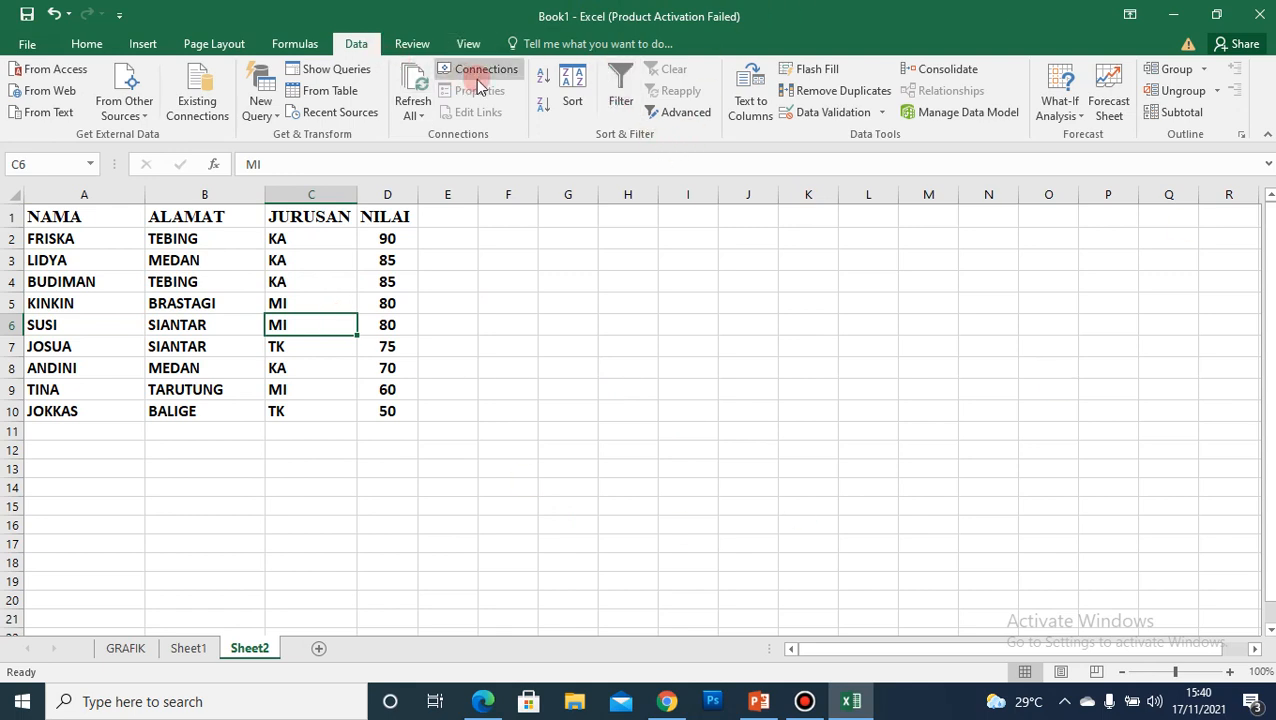
{"action": "left_click", "coordinate": [571, 90]}
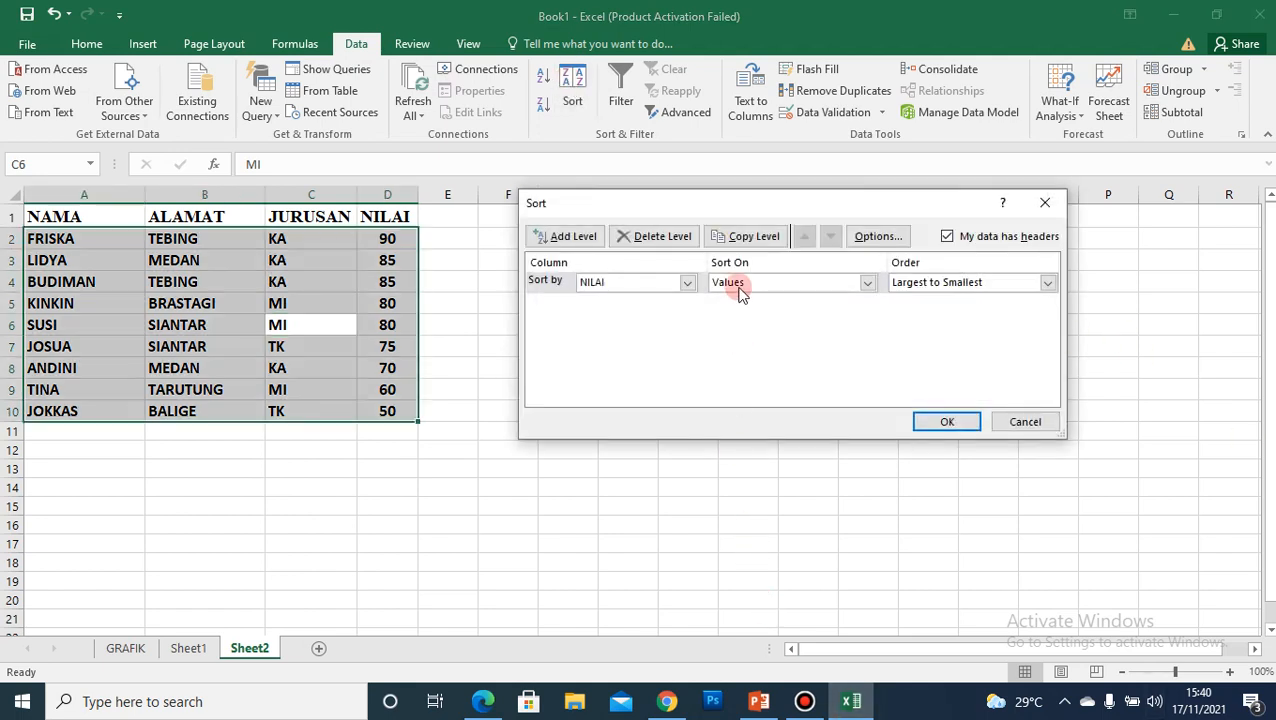
{"action": "left_click", "coordinate": [686, 283]}
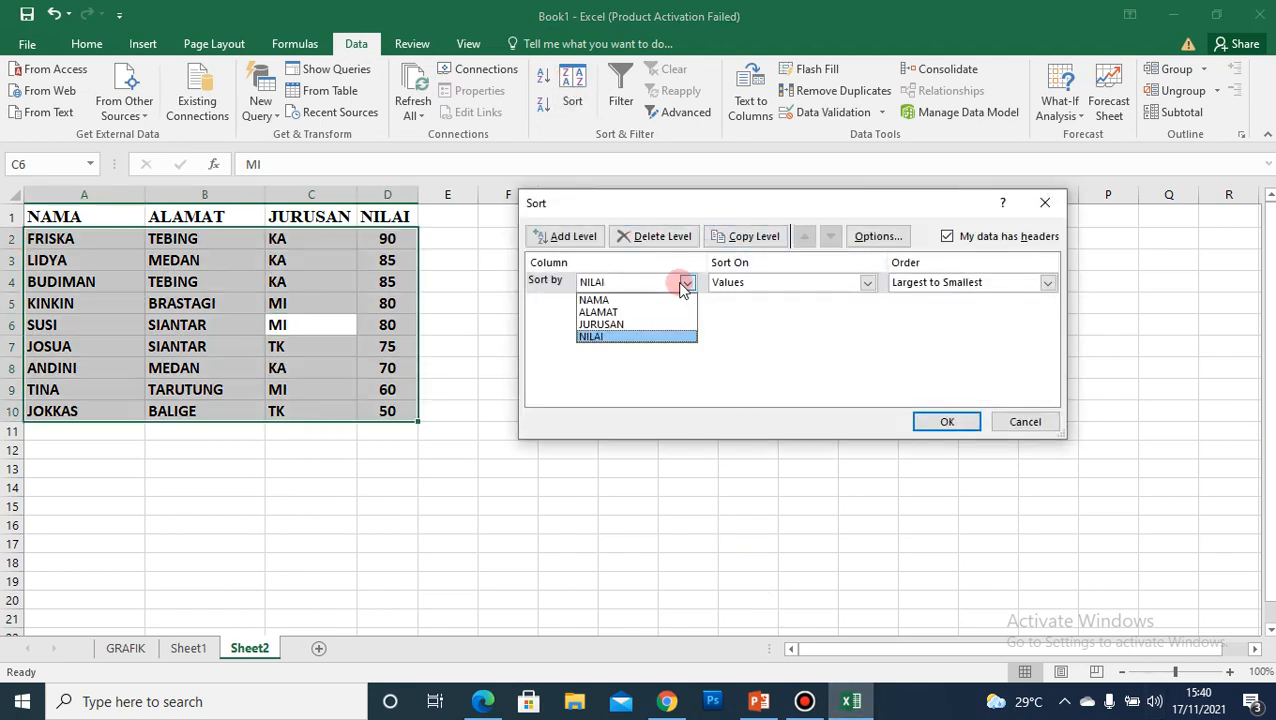
{"action": "left_click", "coordinate": [613, 301]}
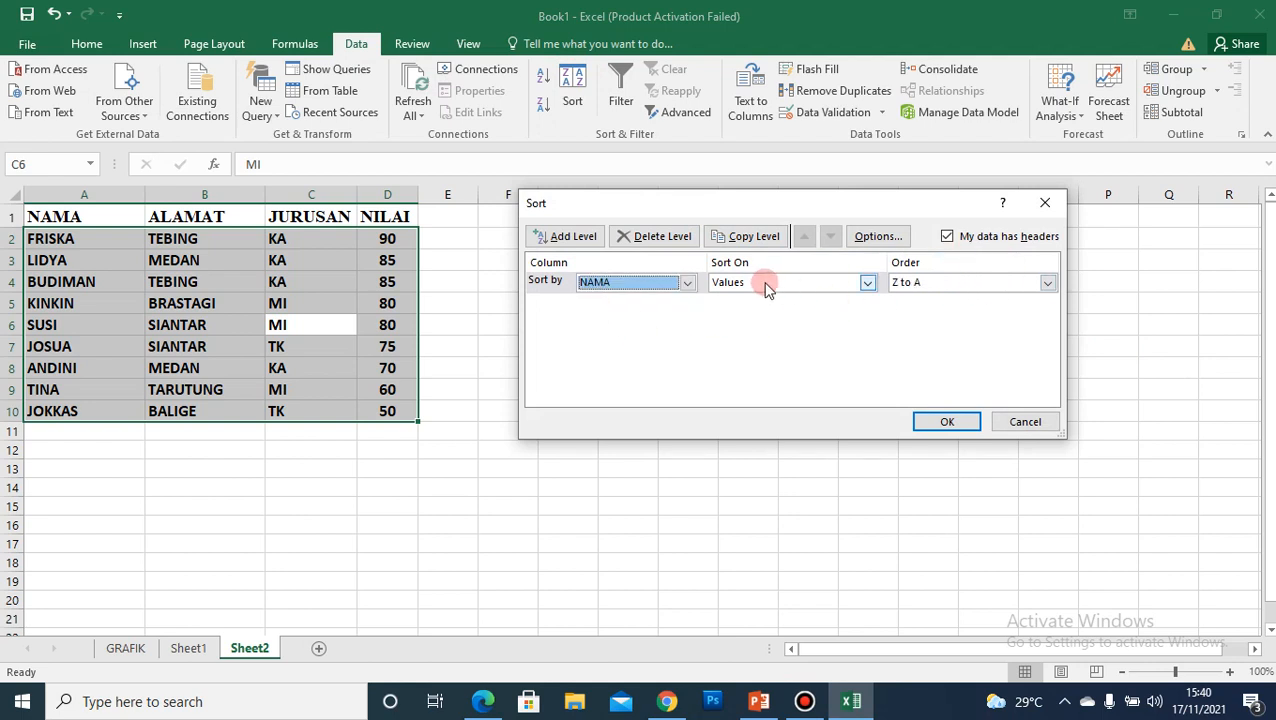
{"action": "left_click", "coordinate": [943, 282]}
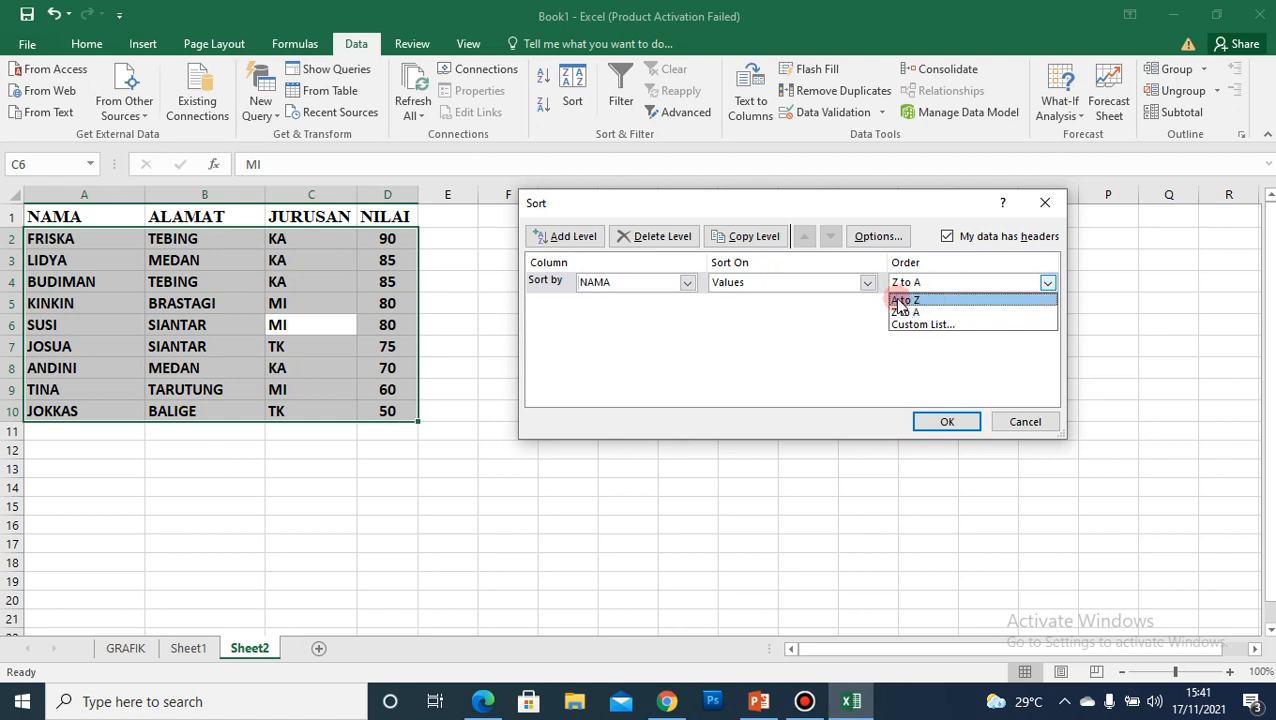
{"action": "left_click", "coordinate": [904, 300]}
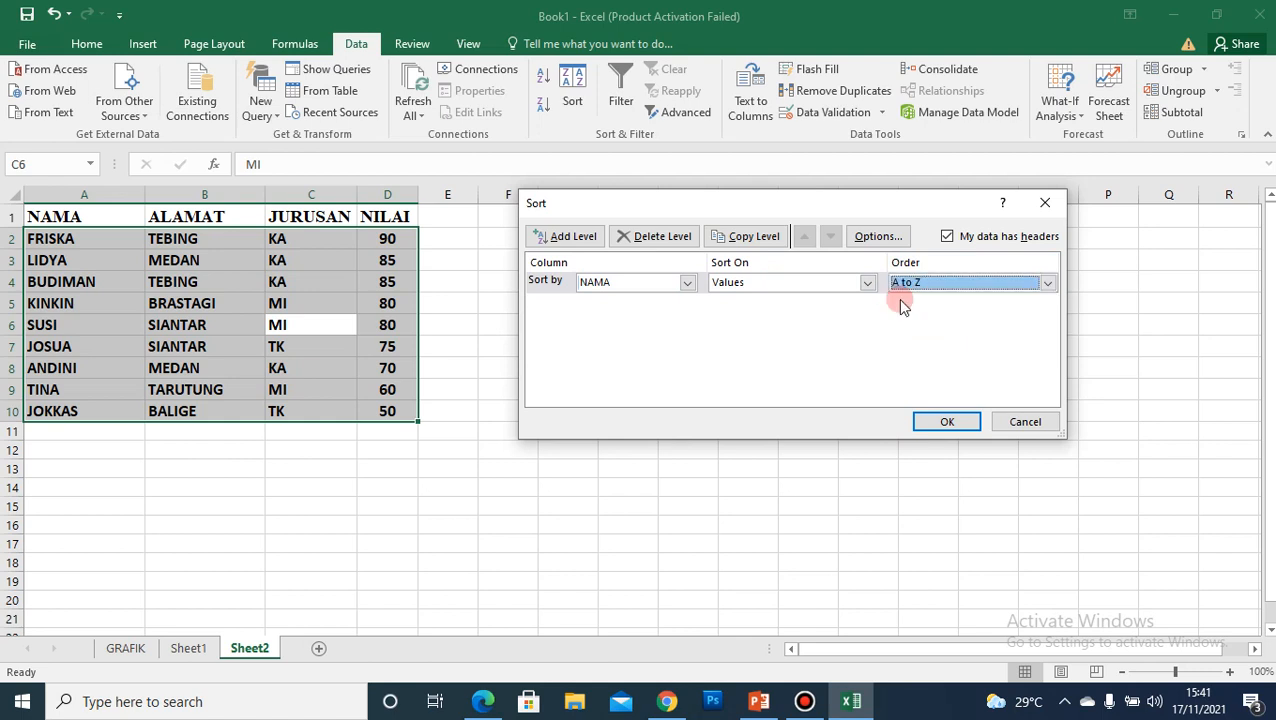
{"action": "left_click", "coordinate": [947, 421]}
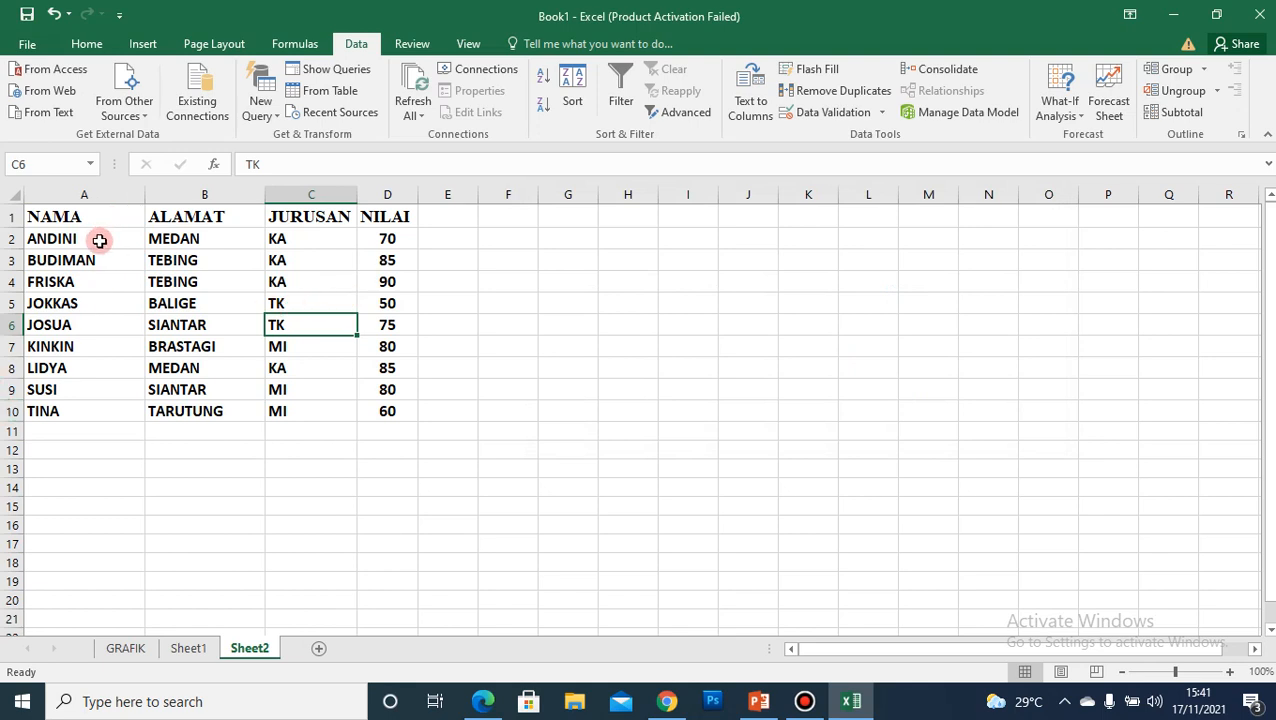
{"action": "left_click_drag", "start_coordinate": [100, 240], "coordinate": [125, 411]}
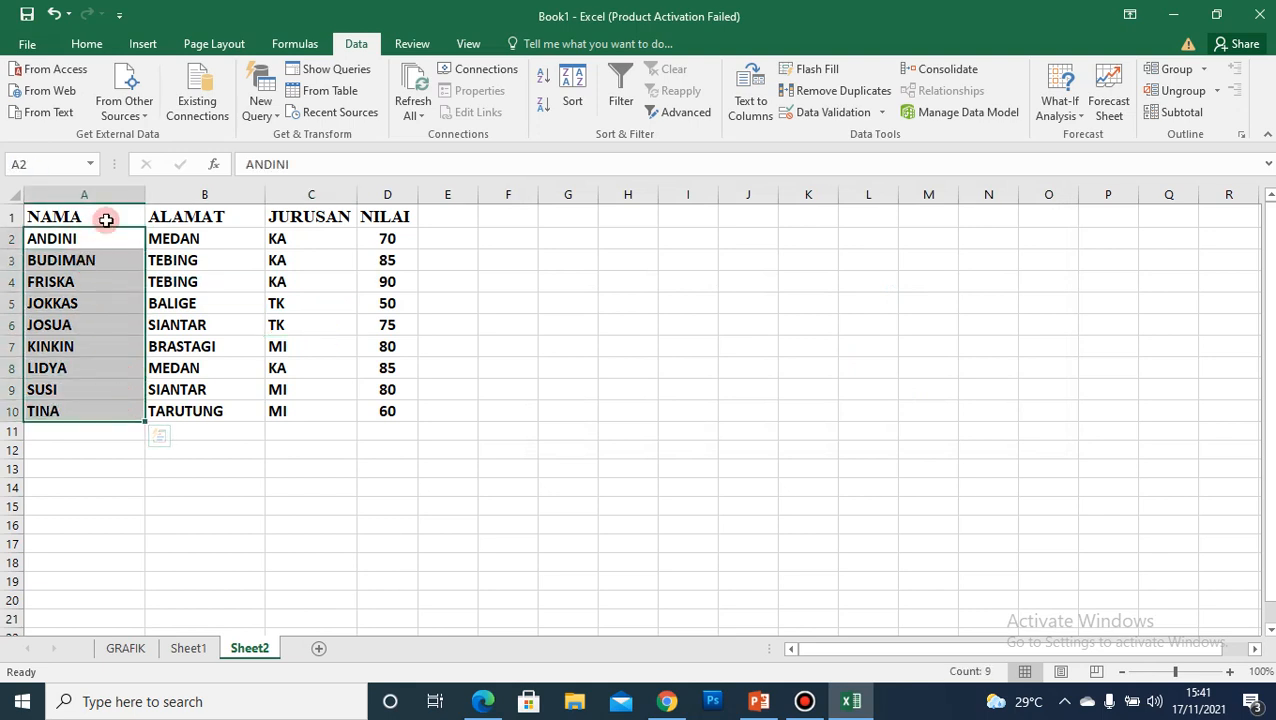
{"action": "left_click_drag", "start_coordinate": [103, 219], "coordinate": [412, 408]}
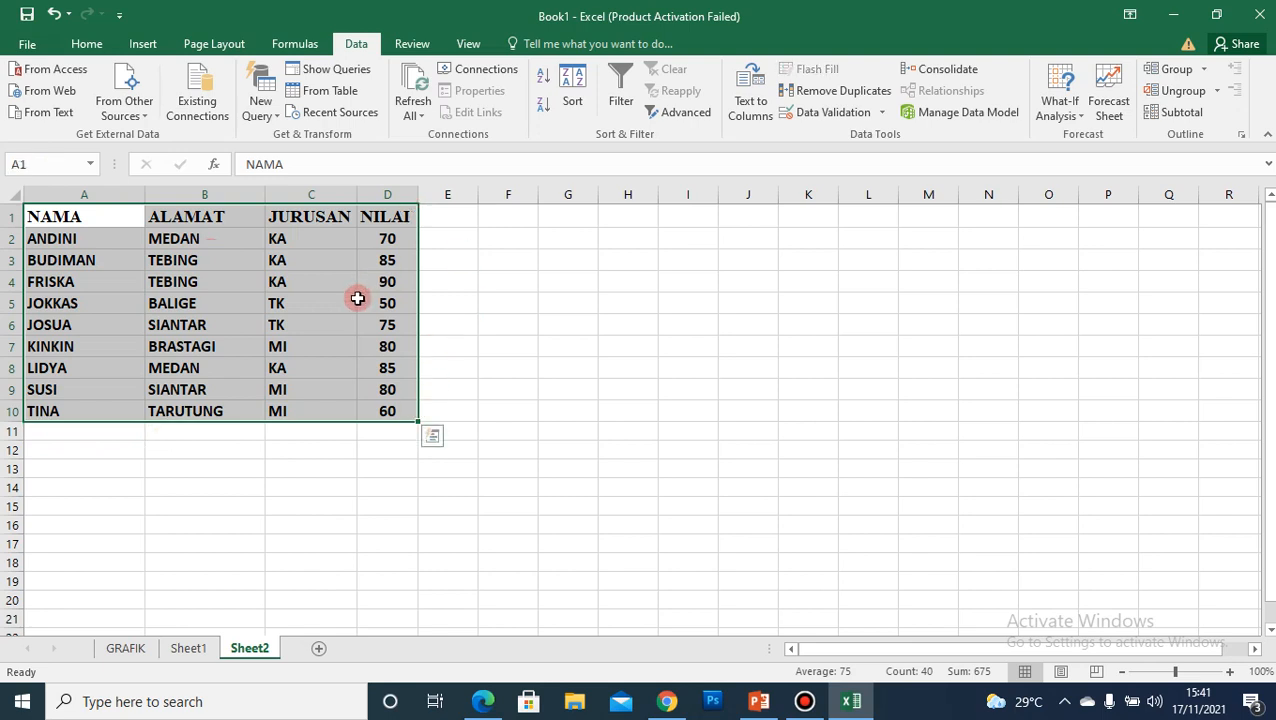
{"action": "left_click", "coordinate": [80, 264]}
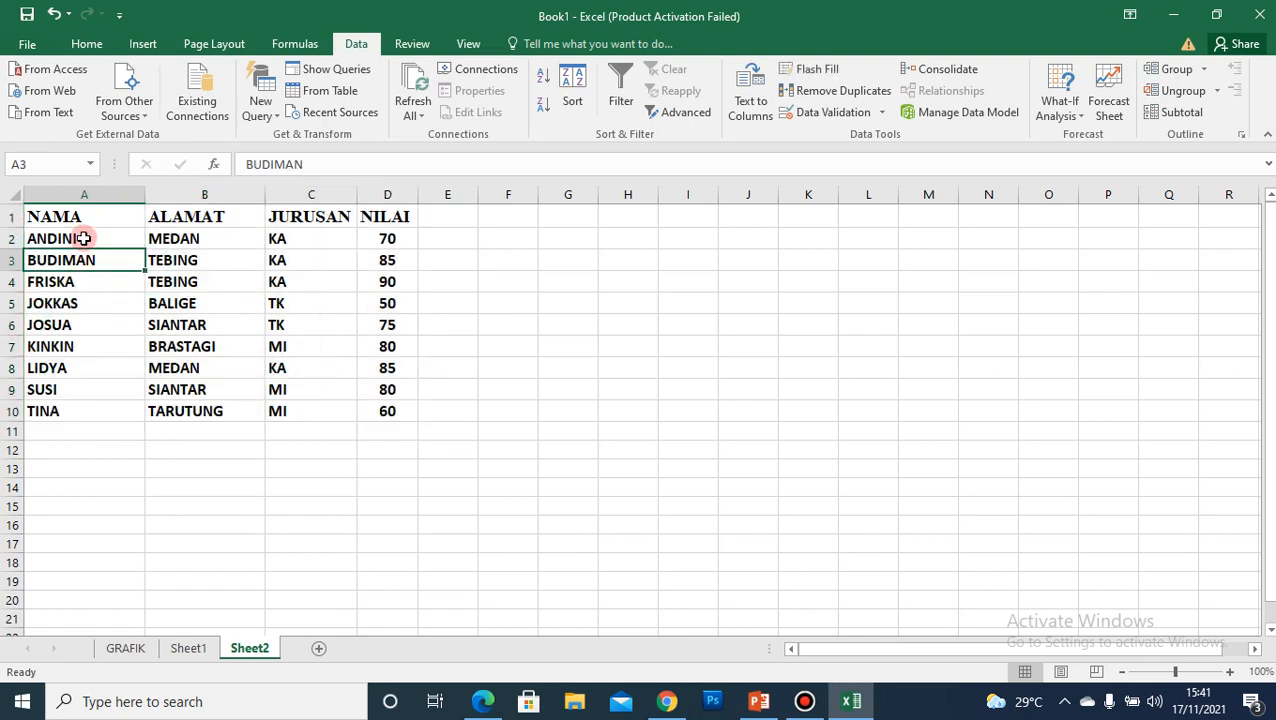
{"action": "left_click_drag", "start_coordinate": [86, 232], "coordinate": [100, 407]}
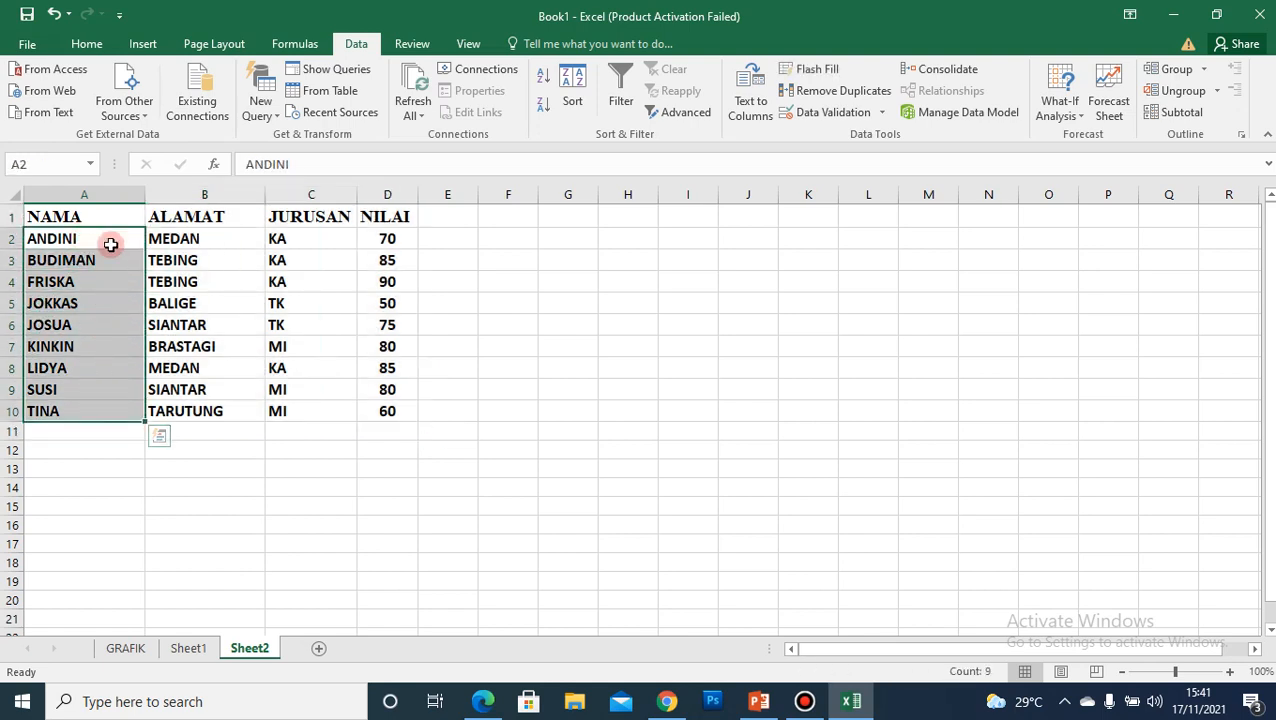
{"action": "left_click", "coordinate": [125, 212]}
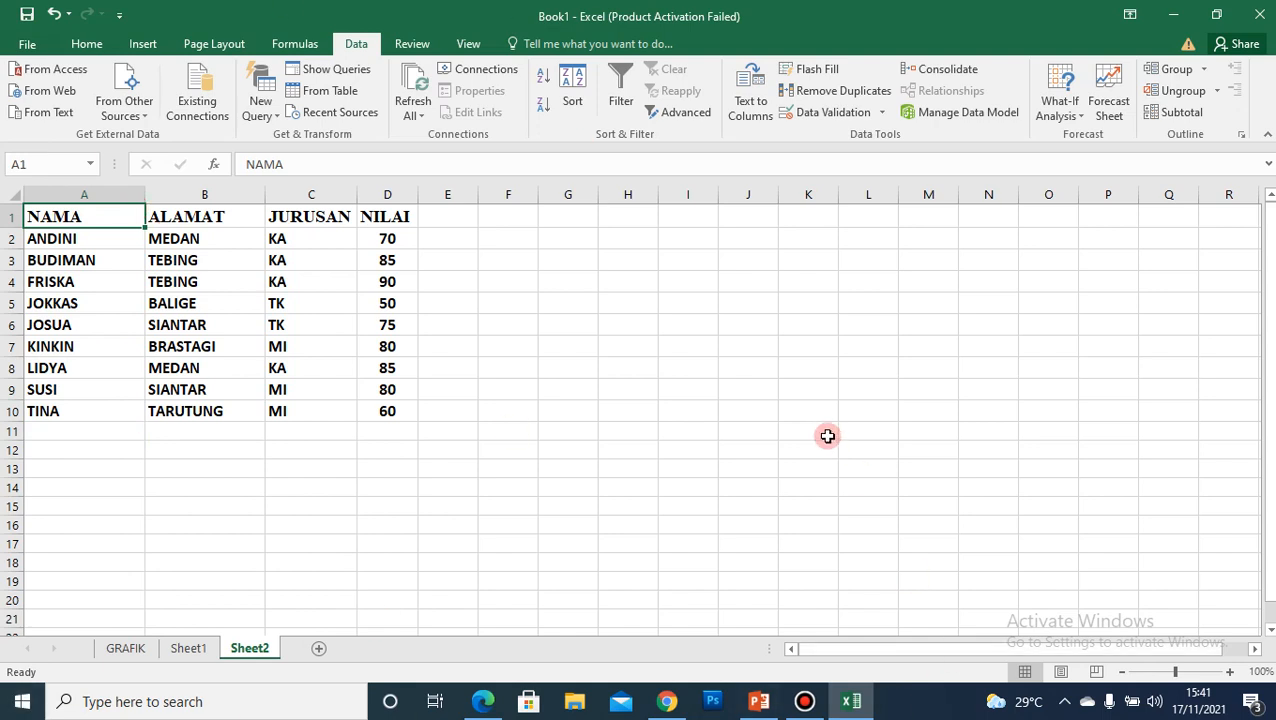
{"action": "left_click", "coordinate": [172, 297]}
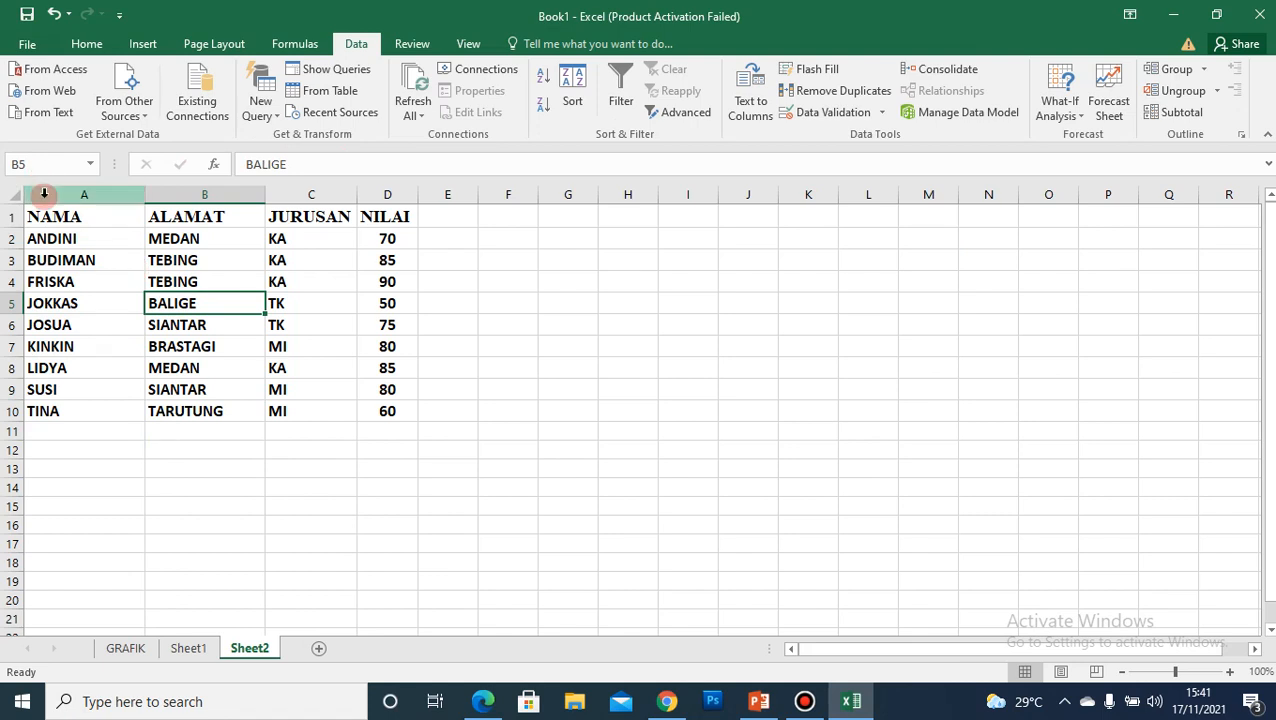
- Turn on filtering for the student records and show only those whose ALAMAT is MEDAN
{"action": "left_click", "coordinate": [98, 280]}
{"action": "left_click", "coordinate": [621, 84]}
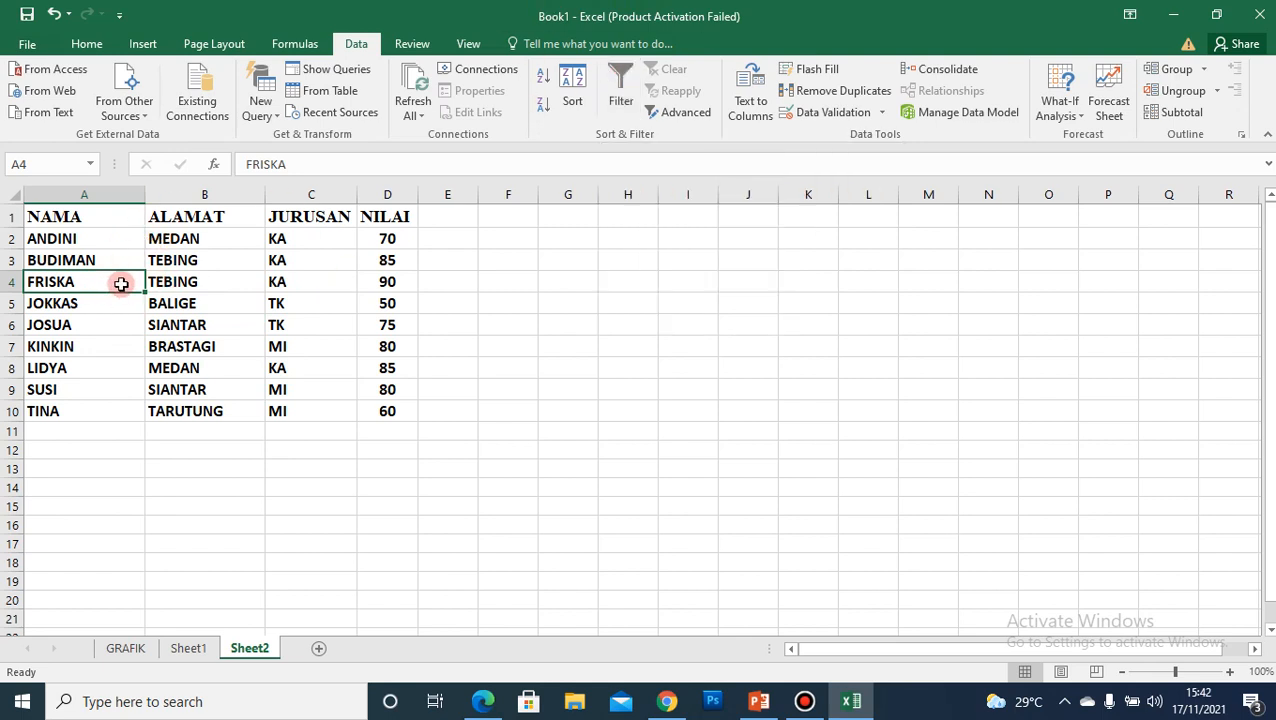
{"action": "left_click", "coordinate": [617, 80]}
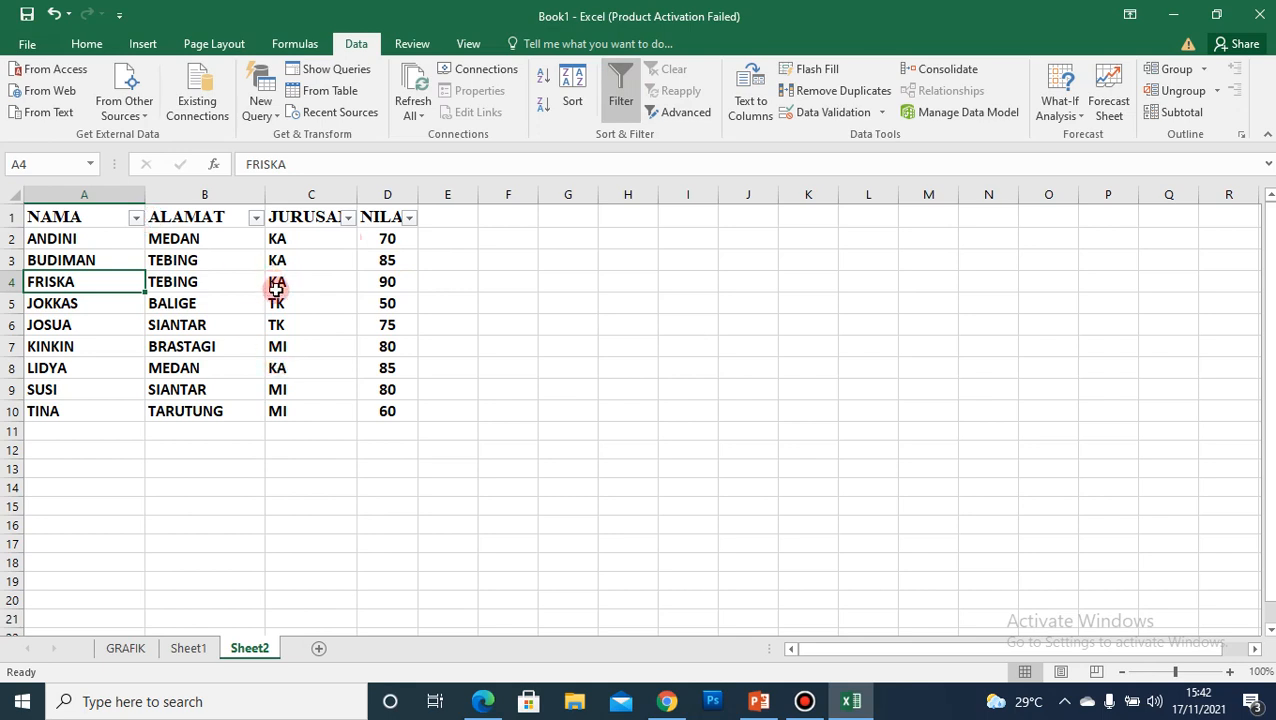
{"action": "left_click", "coordinate": [256, 217]}
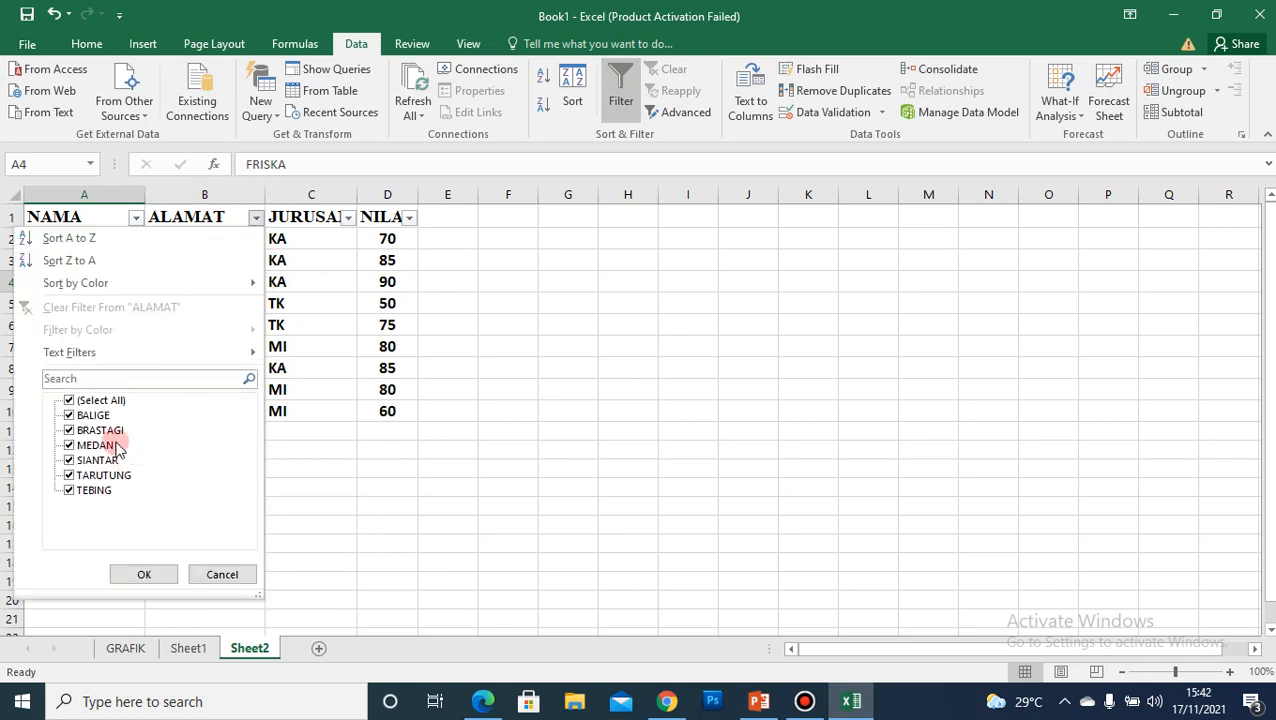
{"action": "left_click", "coordinate": [88, 401]}
{"action": "left_click", "coordinate": [77, 450]}
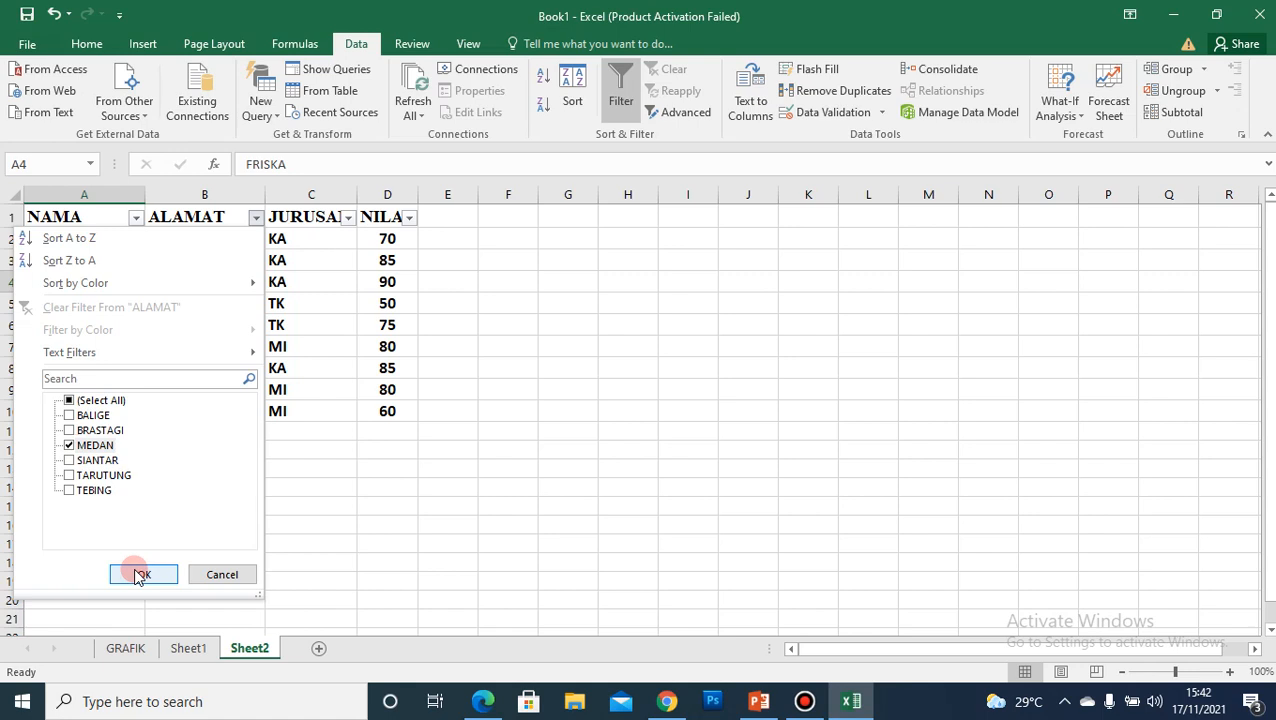
{"action": "left_click", "coordinate": [139, 574]}
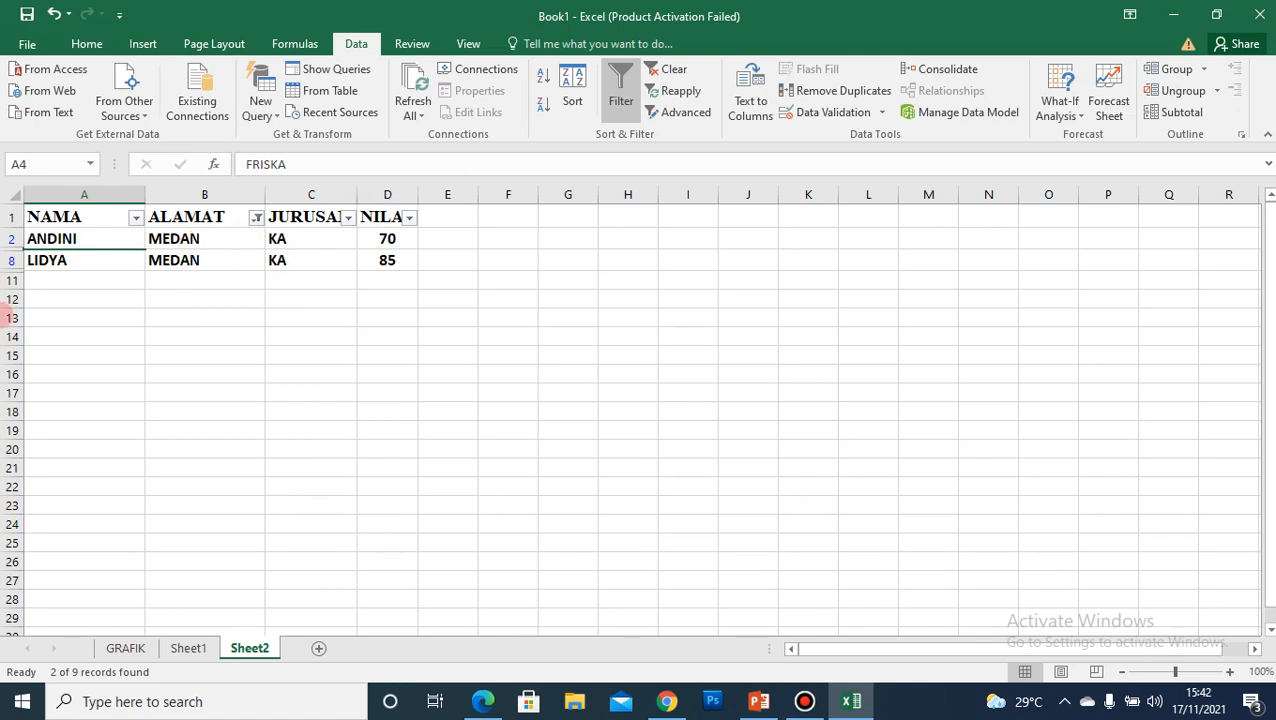
- Reselect all ALAMAT values so every record shows, and turn off filtering
{"action": "left_click", "coordinate": [257, 219]}
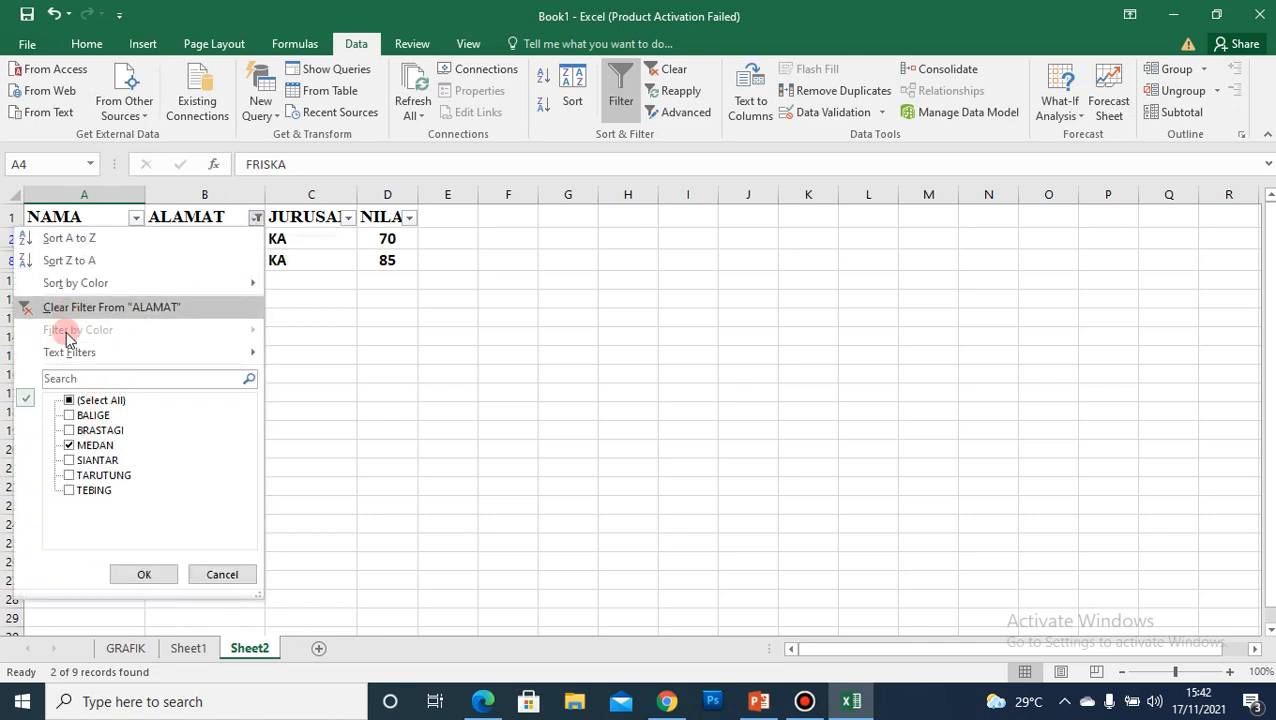
{"action": "left_click", "coordinate": [69, 400]}
{"action": "left_click", "coordinate": [144, 575]}
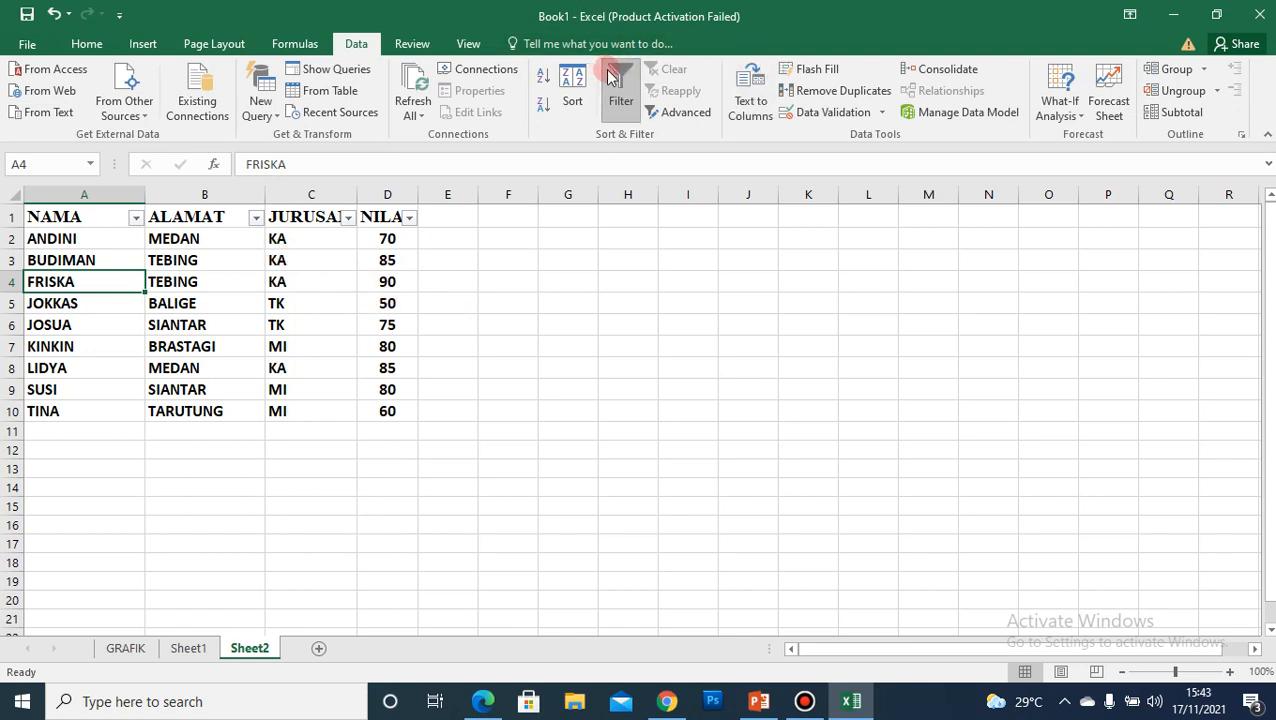
{"action": "left_click", "coordinate": [621, 95]}
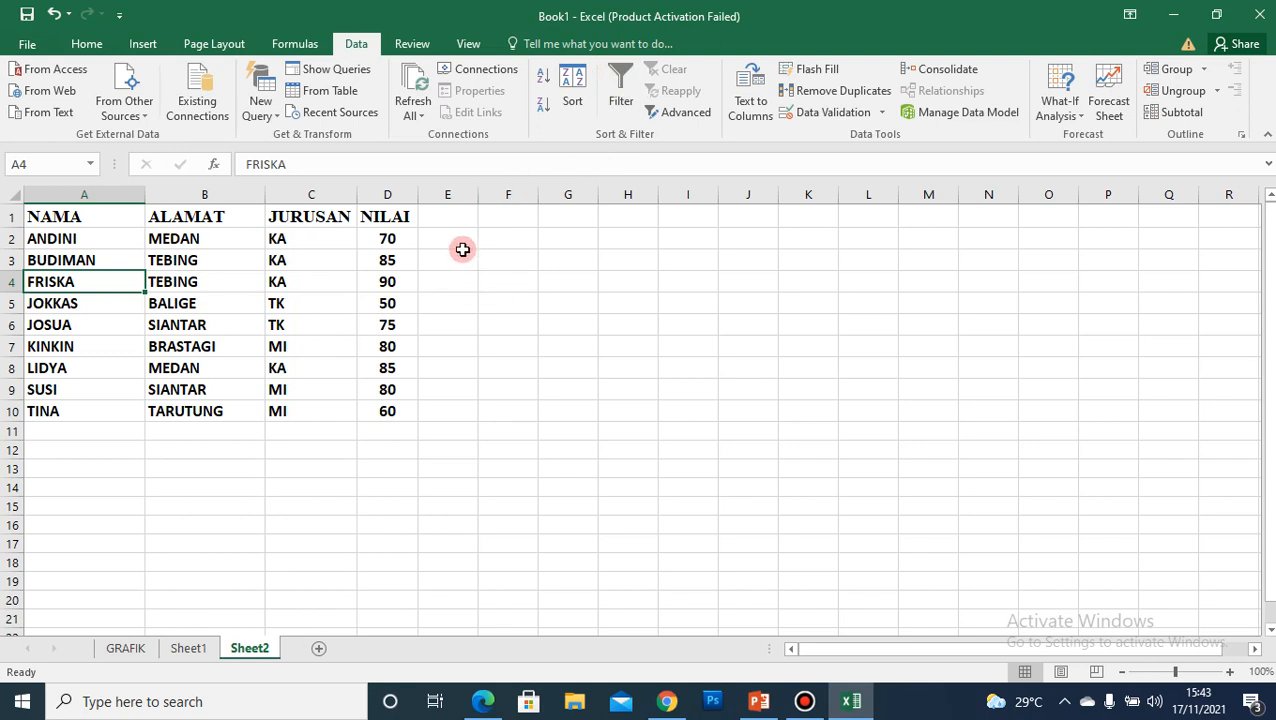
- Enter the filter criterion JURUSAN in G1 with TK in G2, and auto-fit column G to its contents
{"action": "left_click", "coordinate": [510, 220]}
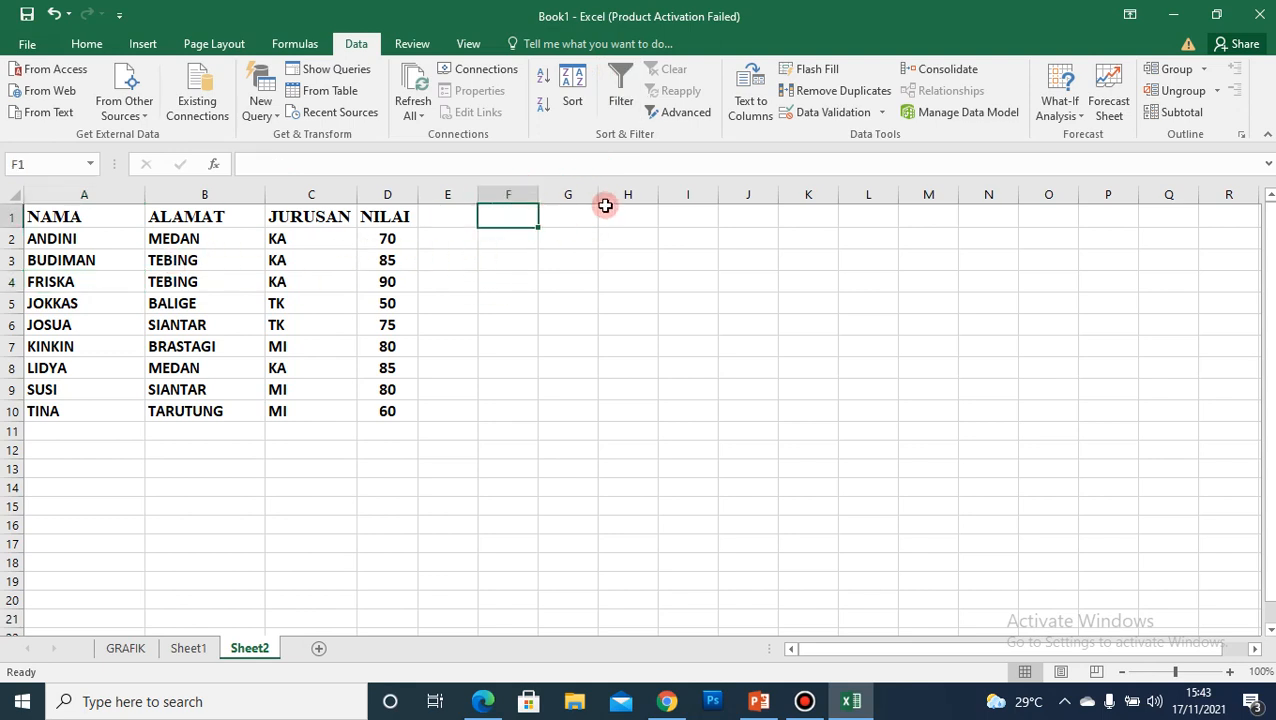
{"action": "left_click", "coordinate": [567, 212]}
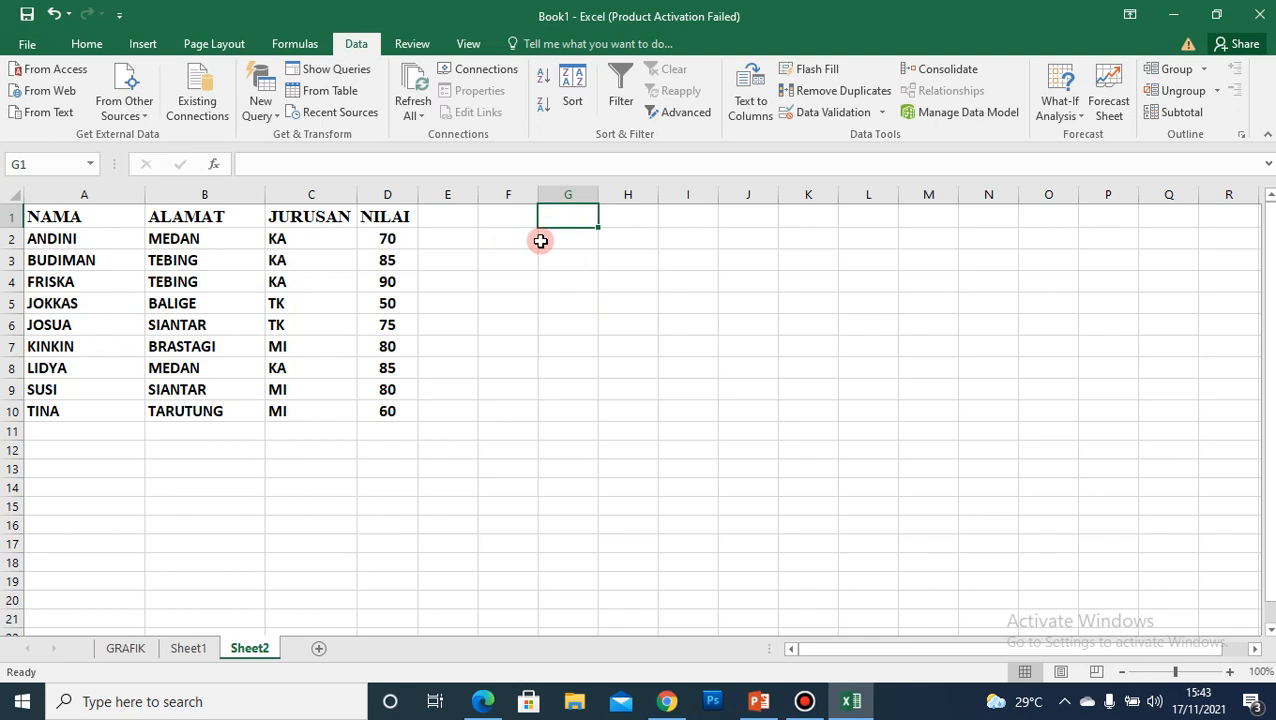
{"action": "type", "text": "J"}
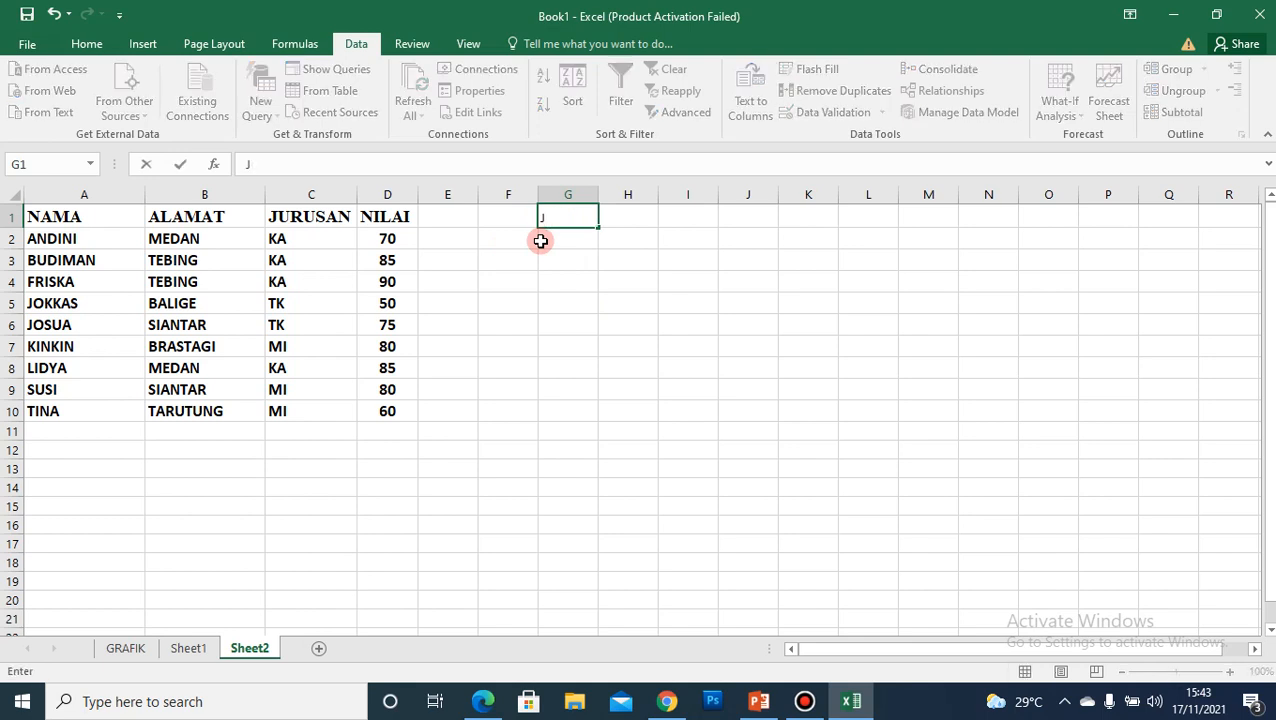
{"action": "type", "text": "URUSAN"}
{"action": "left_click", "coordinate": [540, 241]}
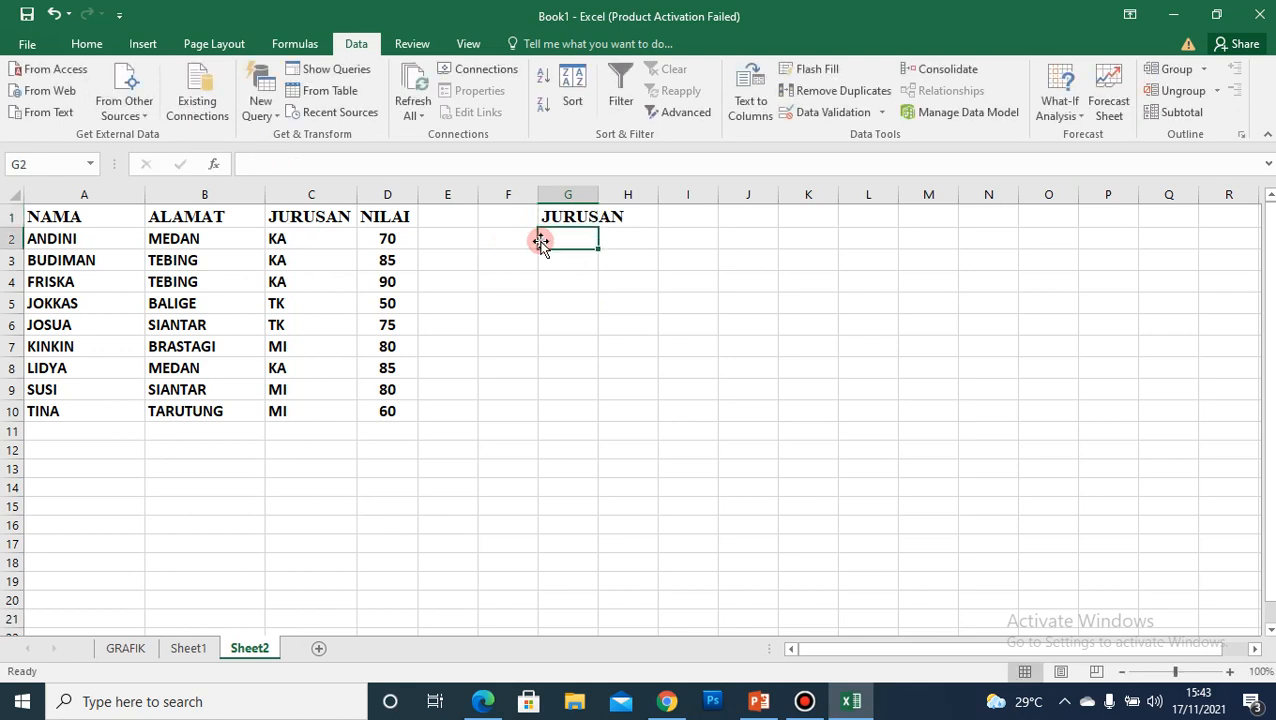
{"action": "type", "text": "T"}
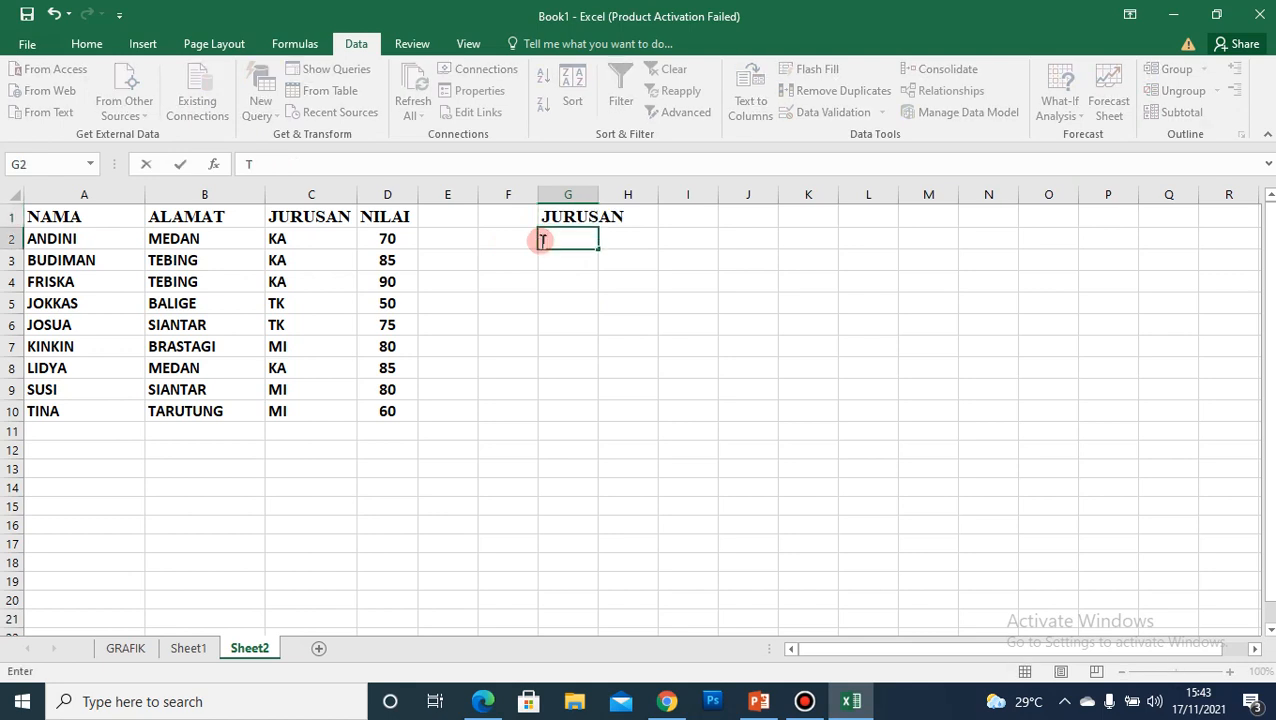
{"action": "type", "text": "K"}
{"action": "key", "text": "Return"}
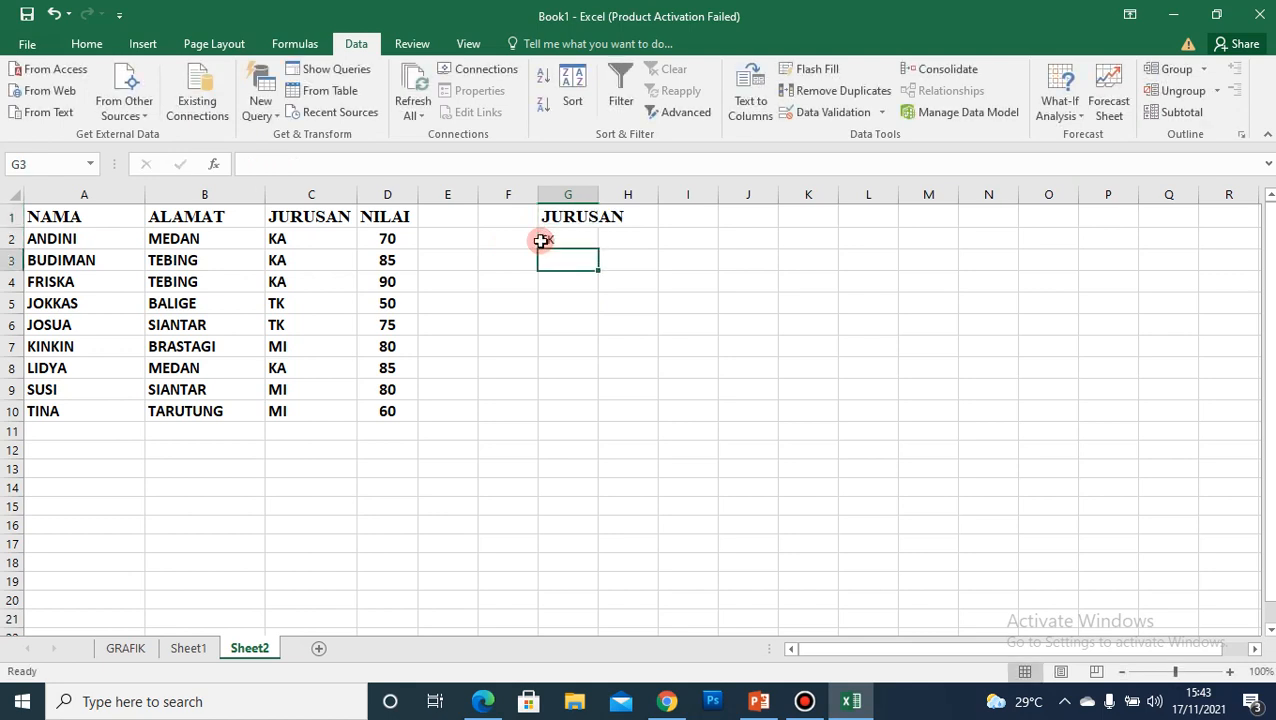
{"action": "double_click", "coordinate": [599, 195]}
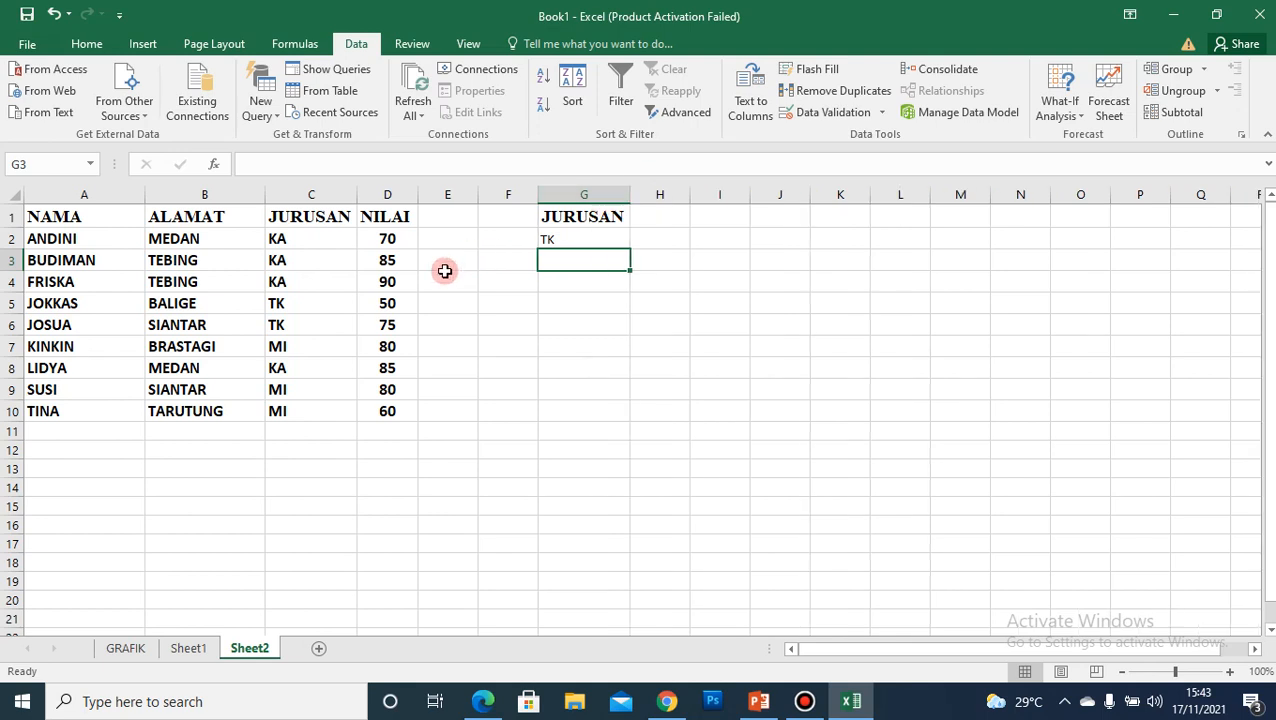
- Start an Advanced Filter that copies to another location, with the student records A1:D10 as list range
{"action": "left_click", "coordinate": [294, 305]}
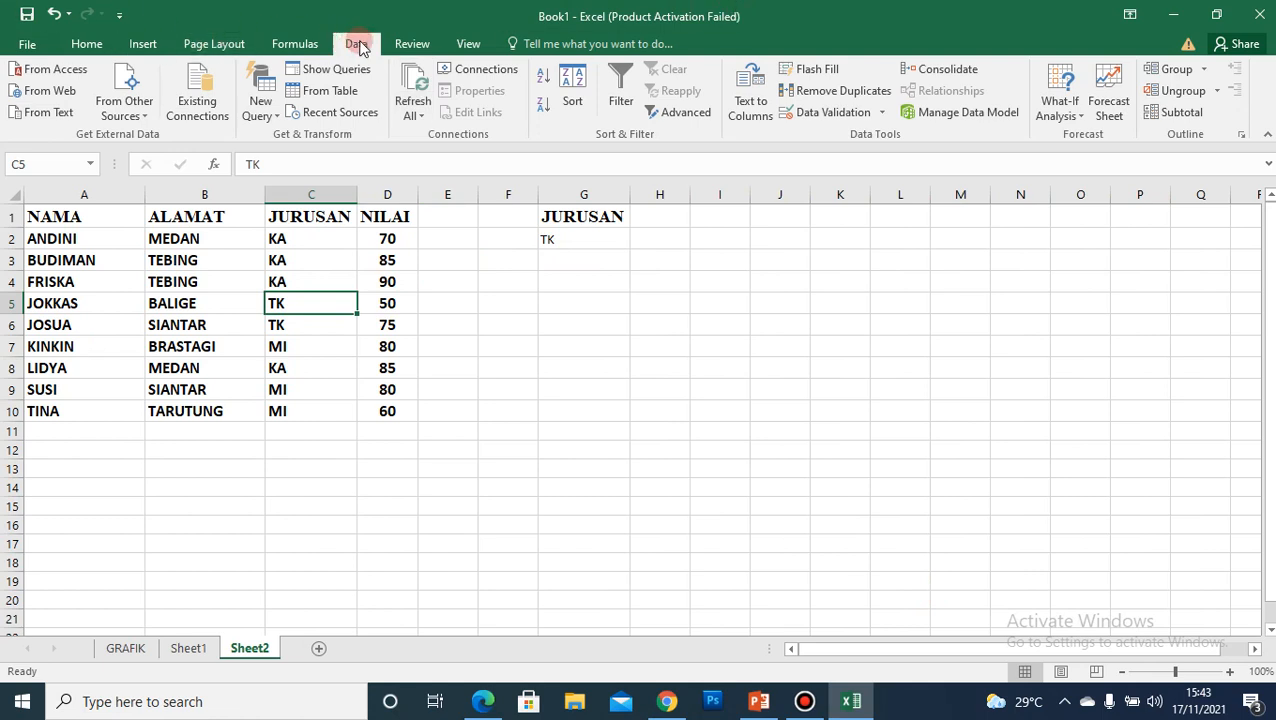
{"action": "left_click", "coordinate": [701, 116]}
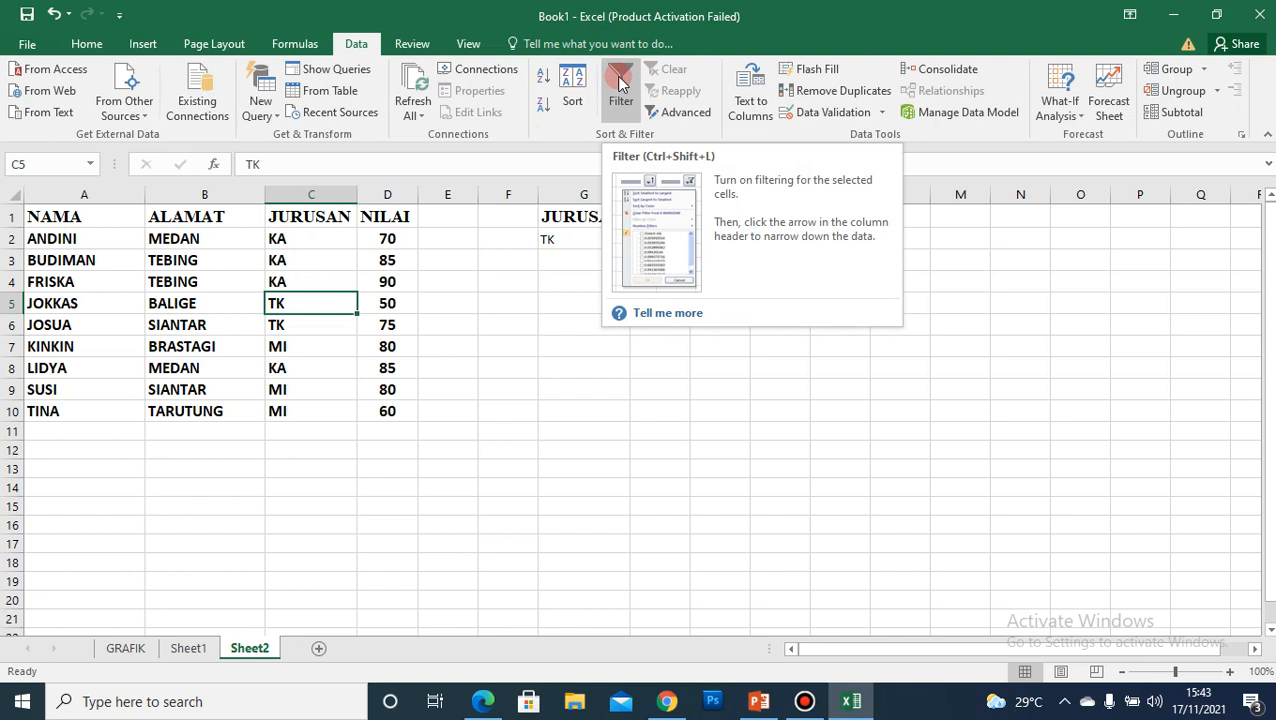
{"action": "left_click", "coordinate": [701, 113]}
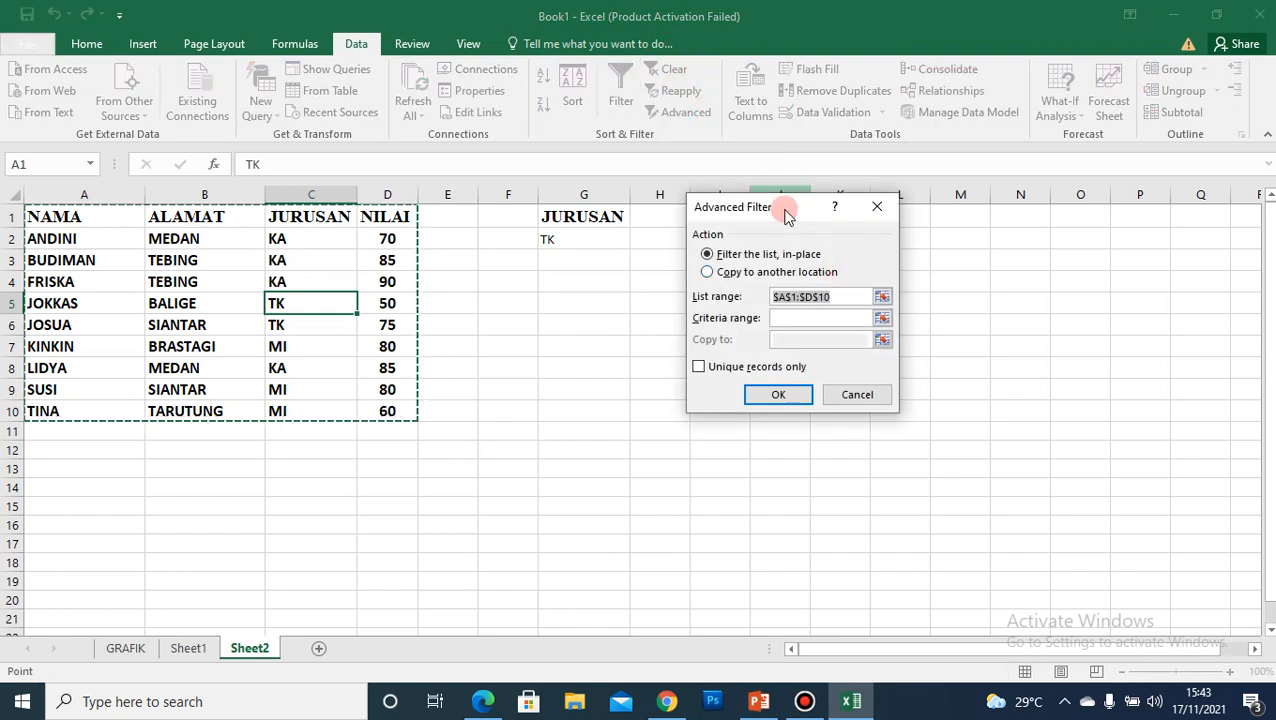
{"action": "left_click_drag", "start_coordinate": [787, 215], "coordinate": [800, 285]}
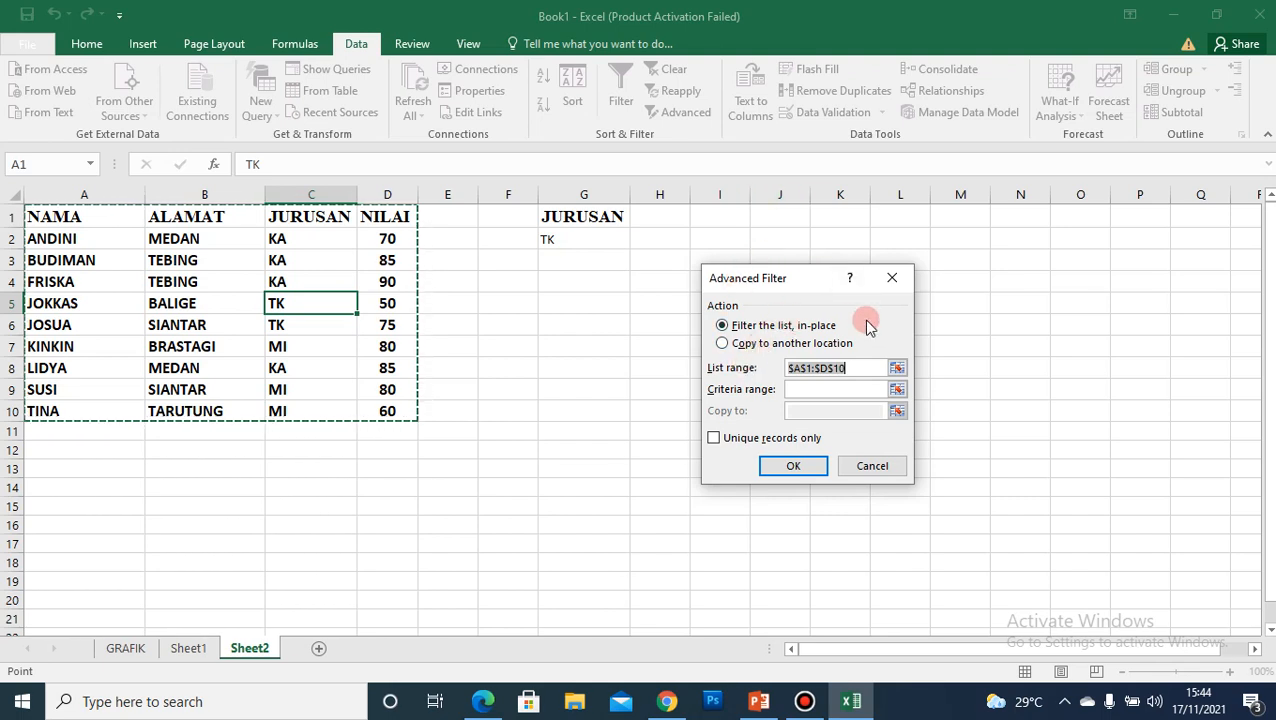
{"action": "left_click", "coordinate": [757, 345]}
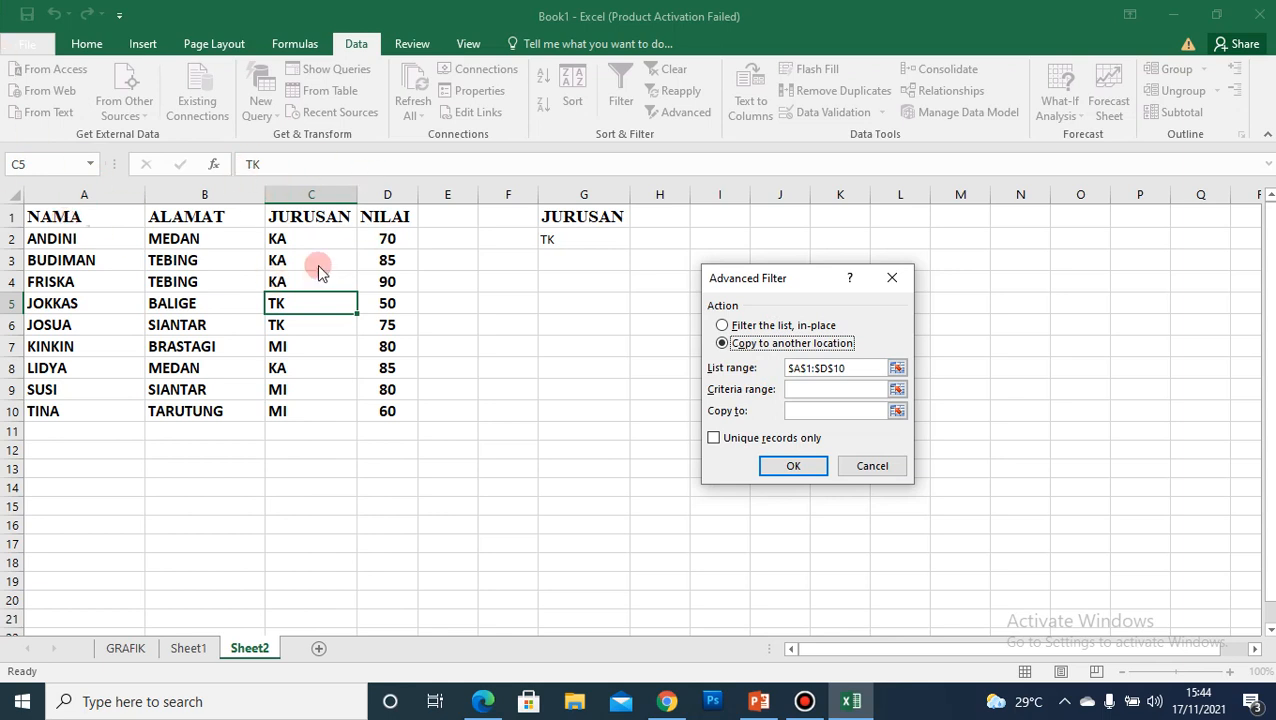
{"action": "left_click", "coordinate": [896, 370]}
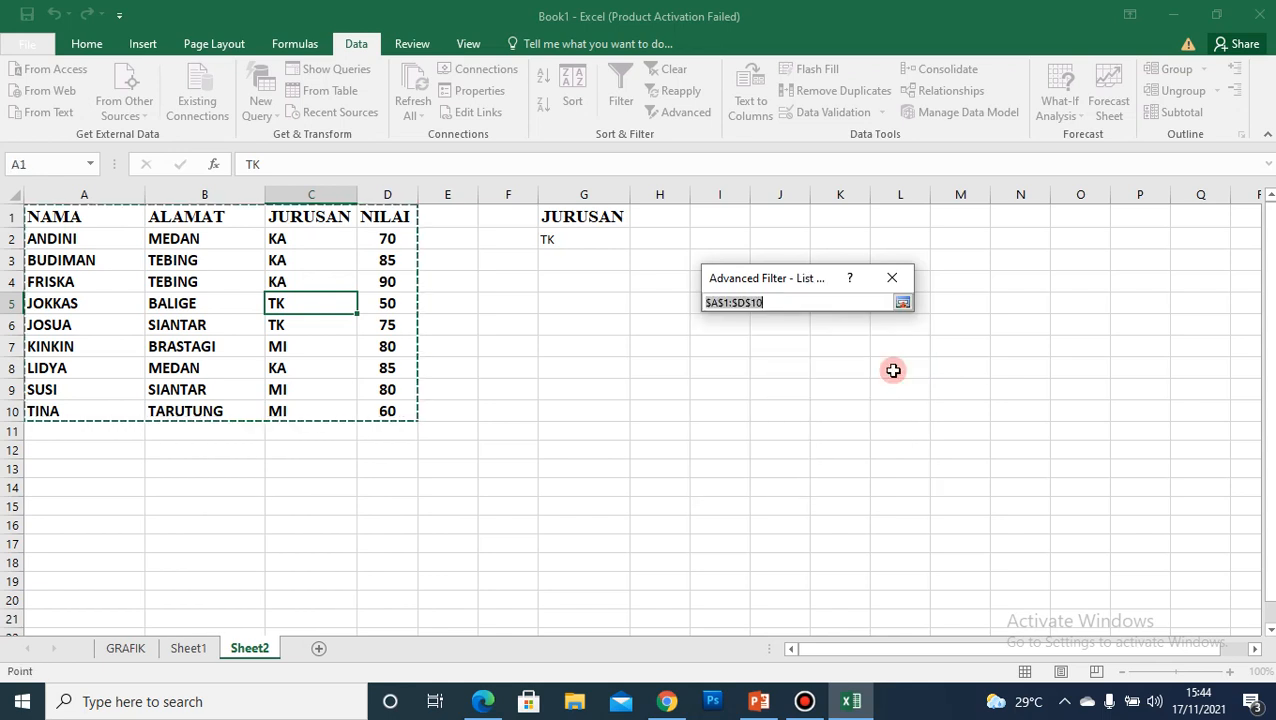
{"action": "left_click_drag", "start_coordinate": [77, 212], "coordinate": [384, 412]}
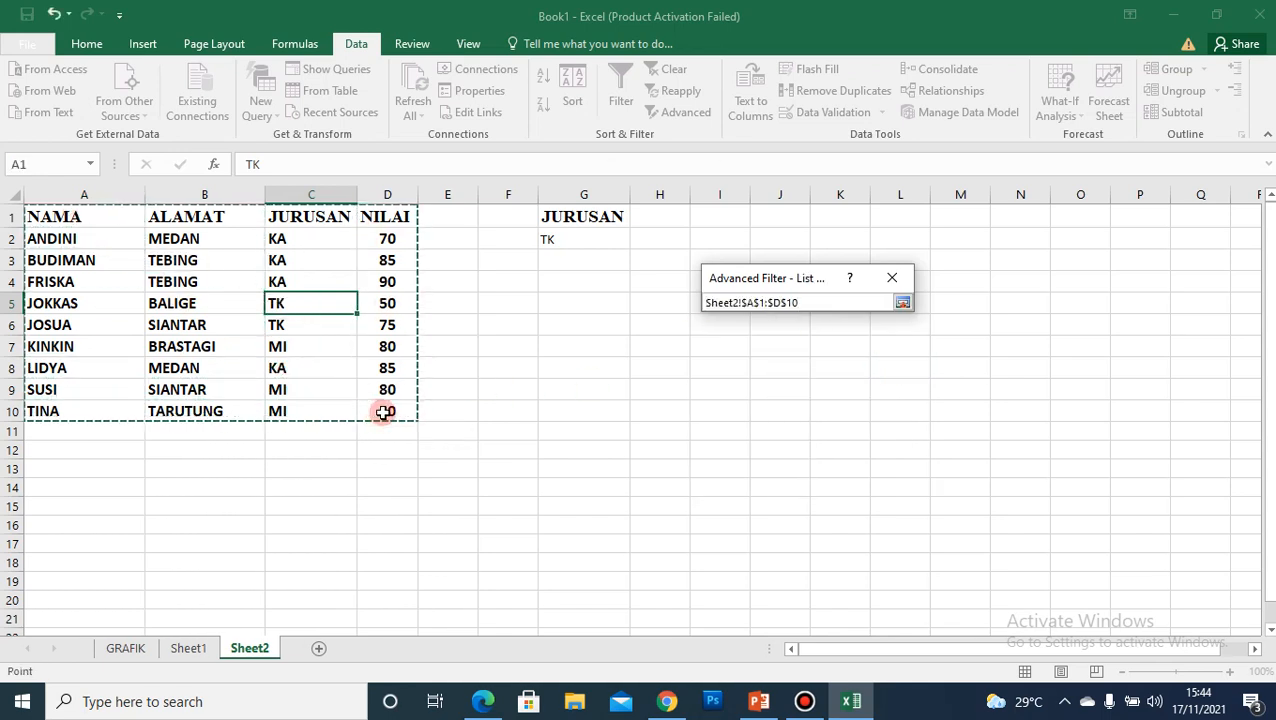
{"action": "left_click", "coordinate": [903, 302]}
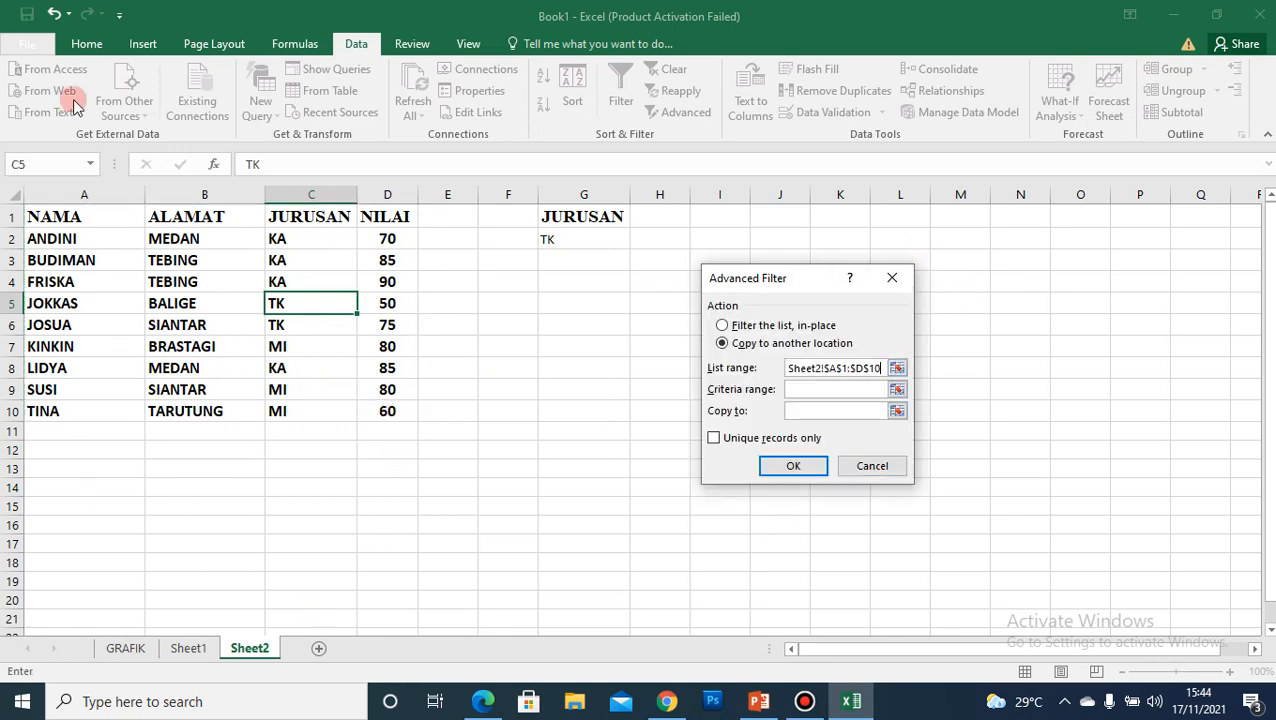
- Set the Advanced Filter's criteria range to G1:G2
{"action": "left_click", "coordinate": [898, 390]}
{"action": "left_click", "coordinate": [560, 222]}
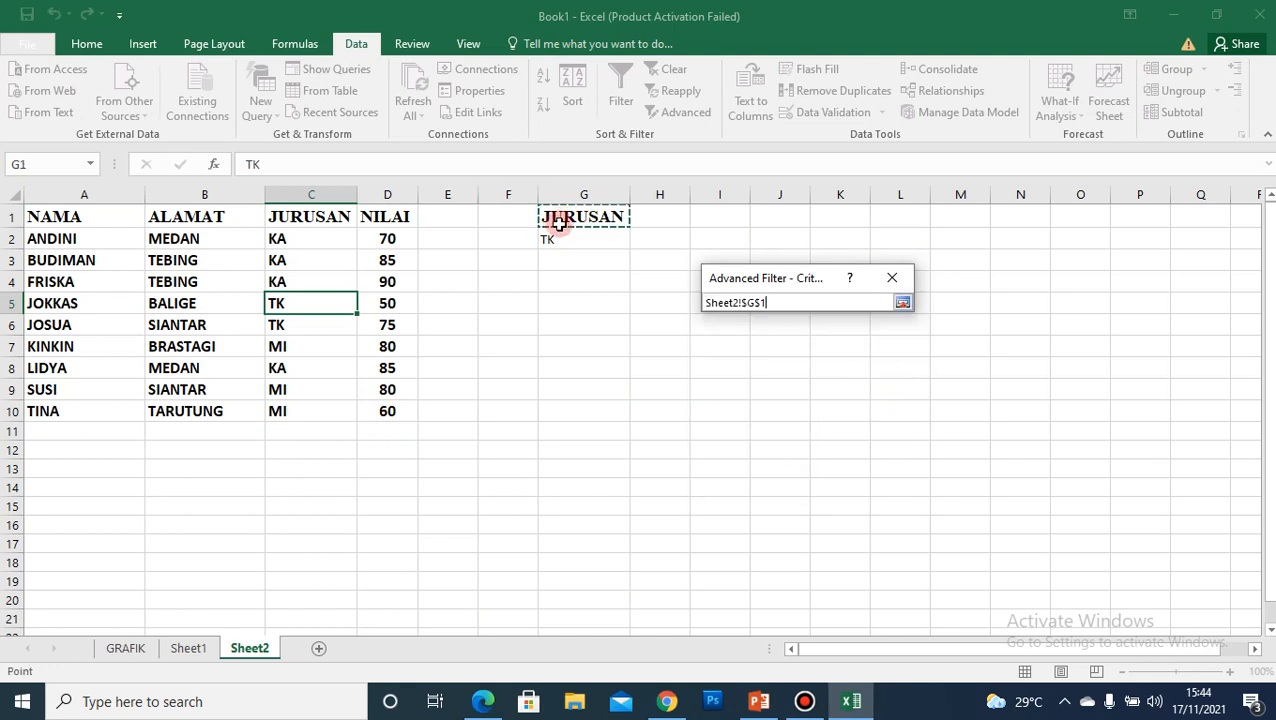
{"action": "left_click_drag", "start_coordinate": [560, 222], "coordinate": [563, 246]}
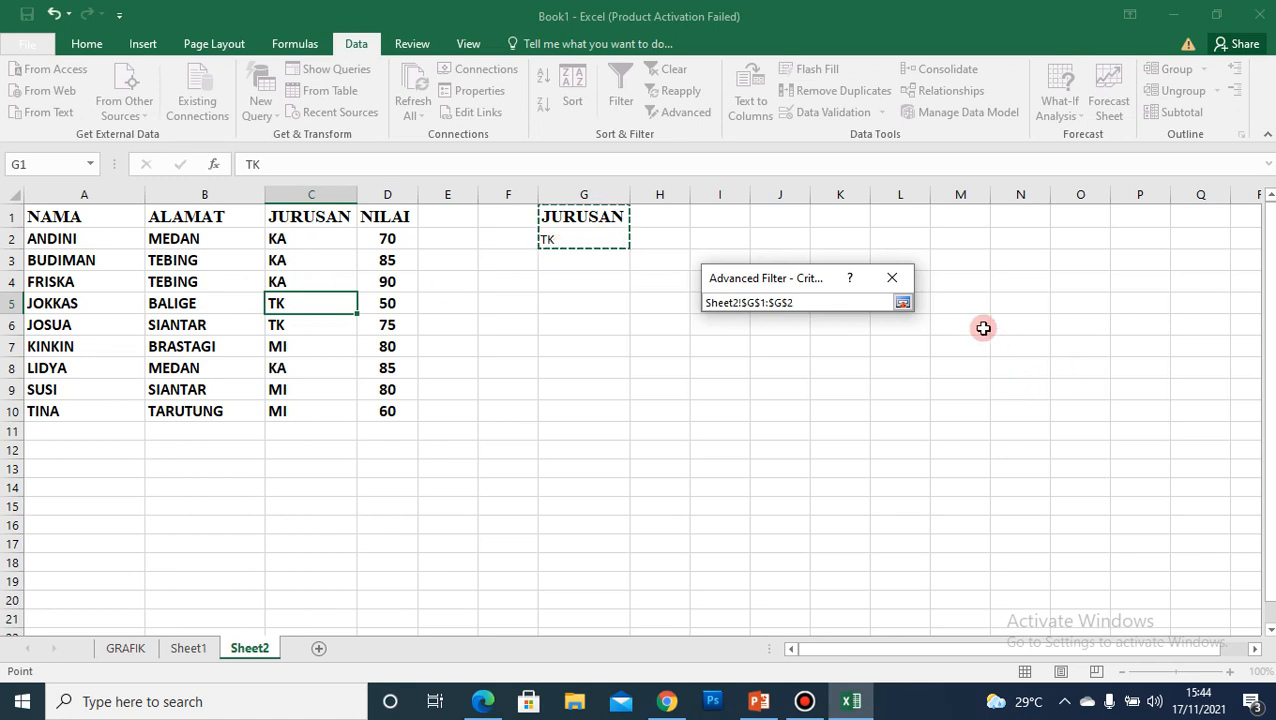
{"action": "left_click", "coordinate": [903, 302]}
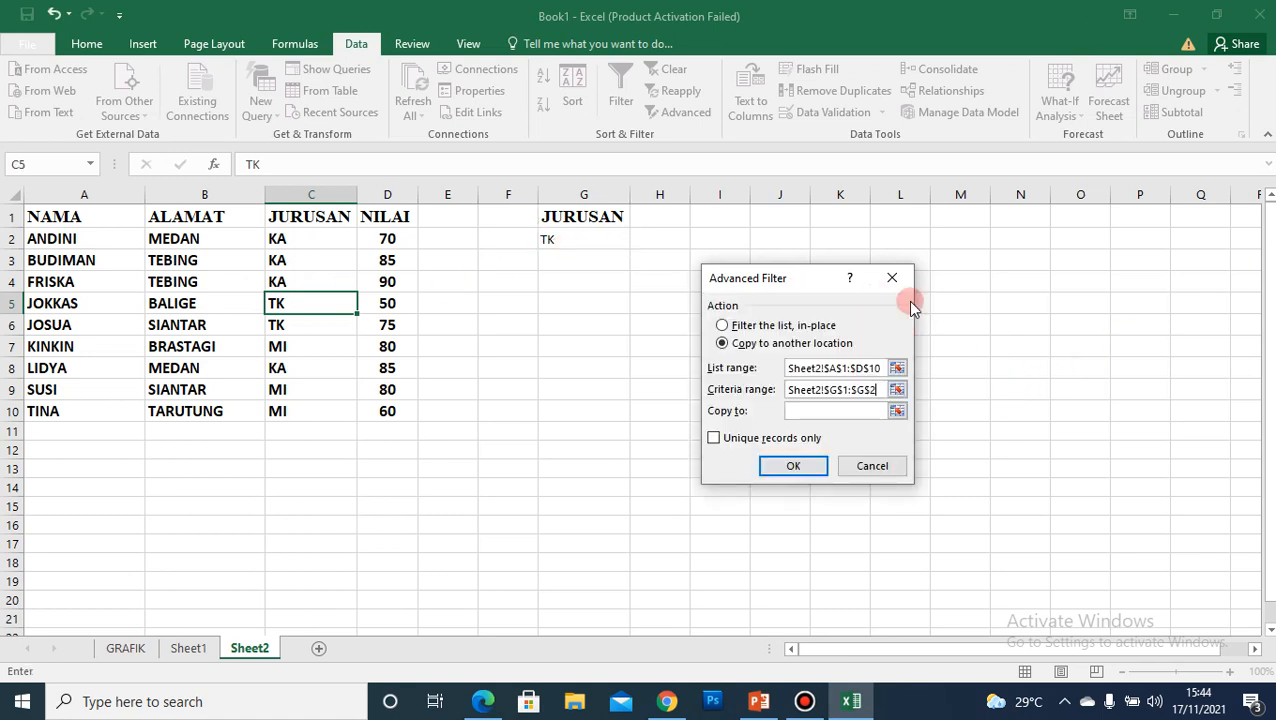
- Set cell I1 as the copy destination and run the Advanced Filter
{"action": "left_click", "coordinate": [898, 413]}
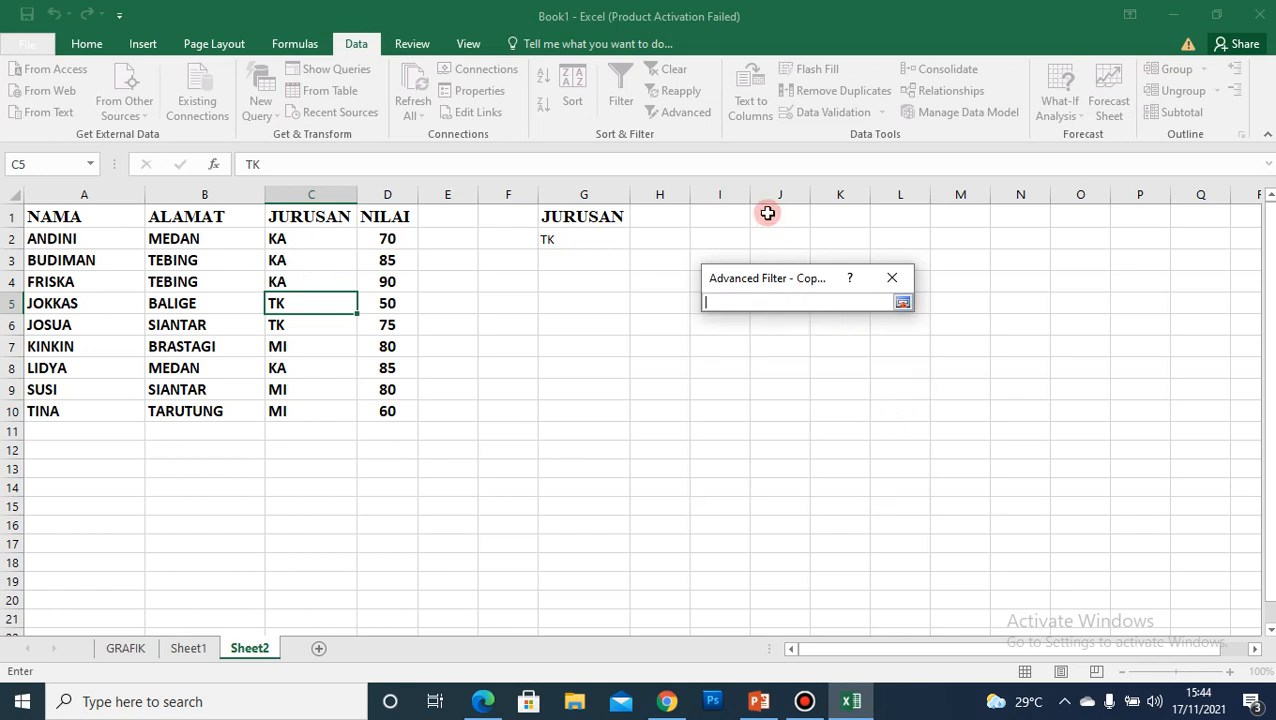
{"action": "left_click", "coordinate": [719, 218]}
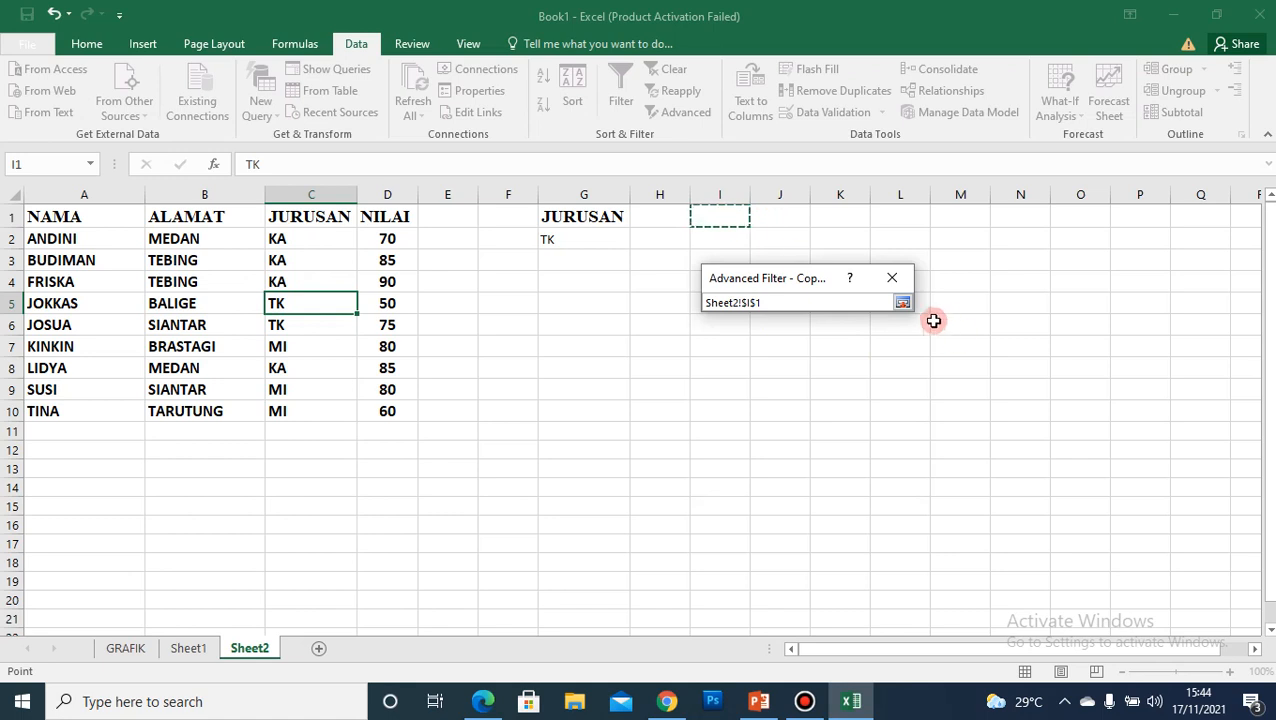
{"action": "left_click", "coordinate": [901, 301]}
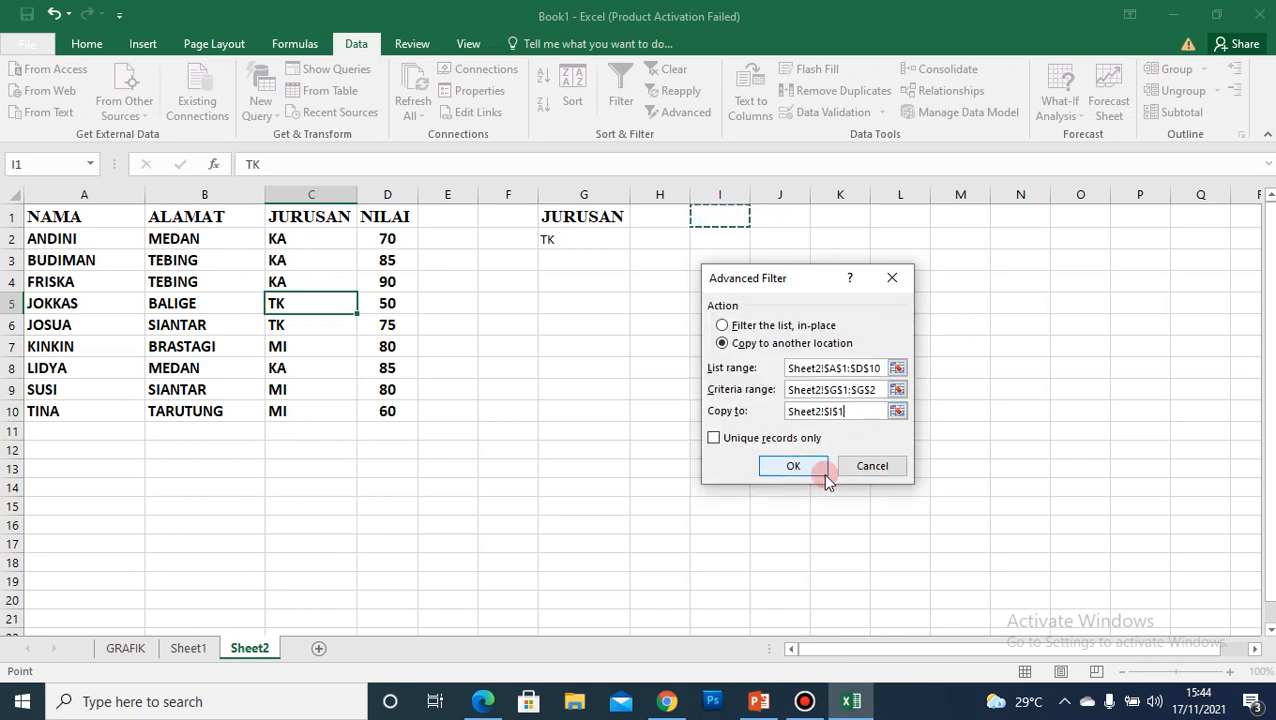
{"action": "left_click", "coordinate": [811, 469]}
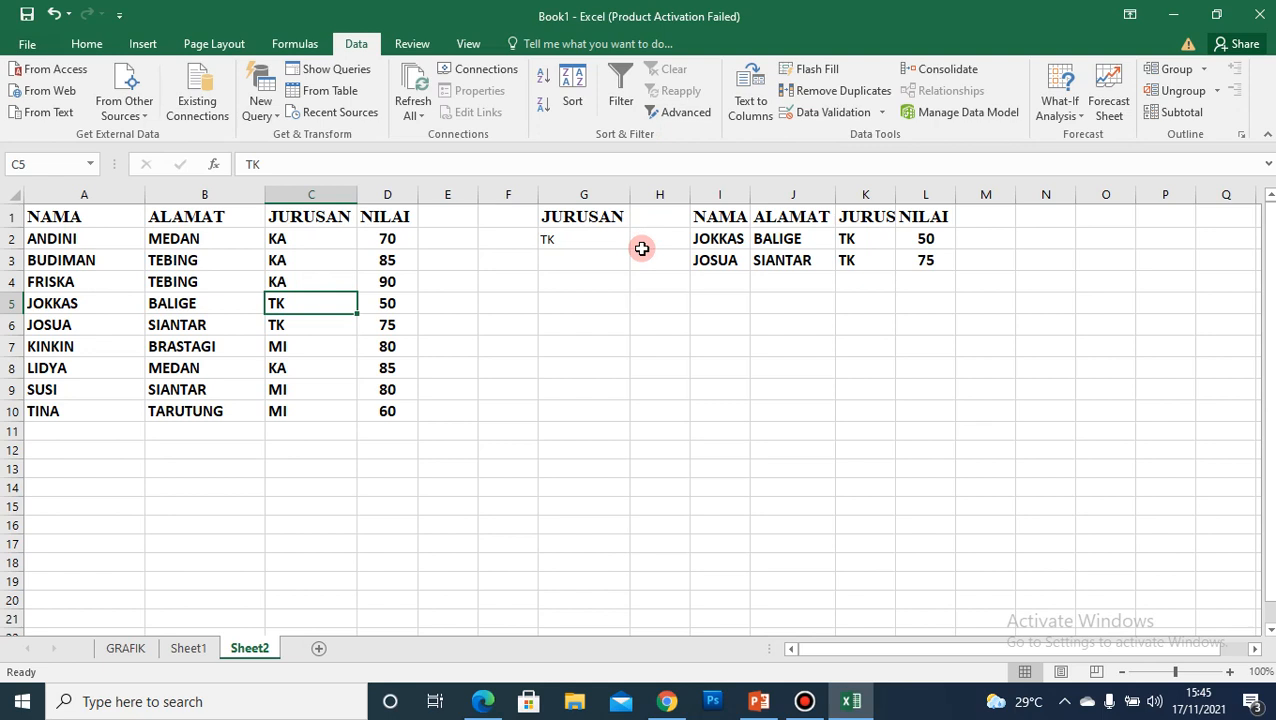
- Enter a second filter criterion with NILAI in G7 and >=85 in G8, and select a cell within the student records
{"action": "left_click", "coordinate": [580, 344]}
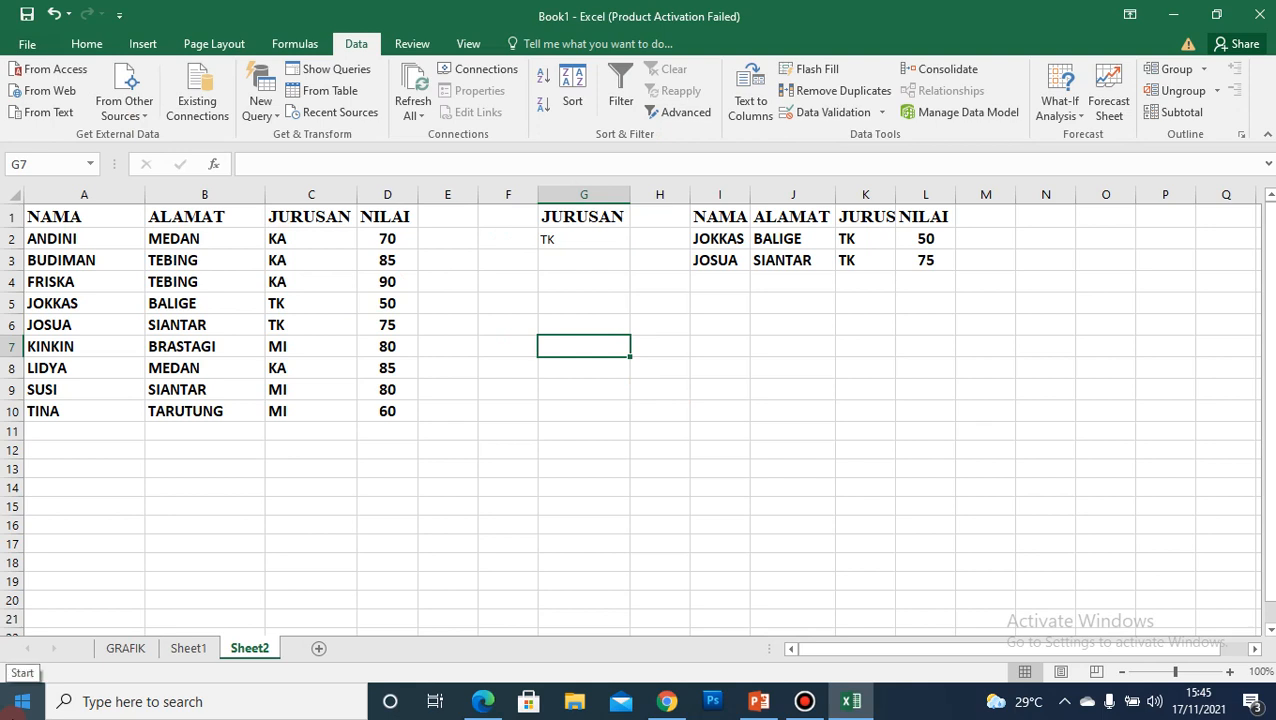
{"action": "type", "text": "NILAI"}
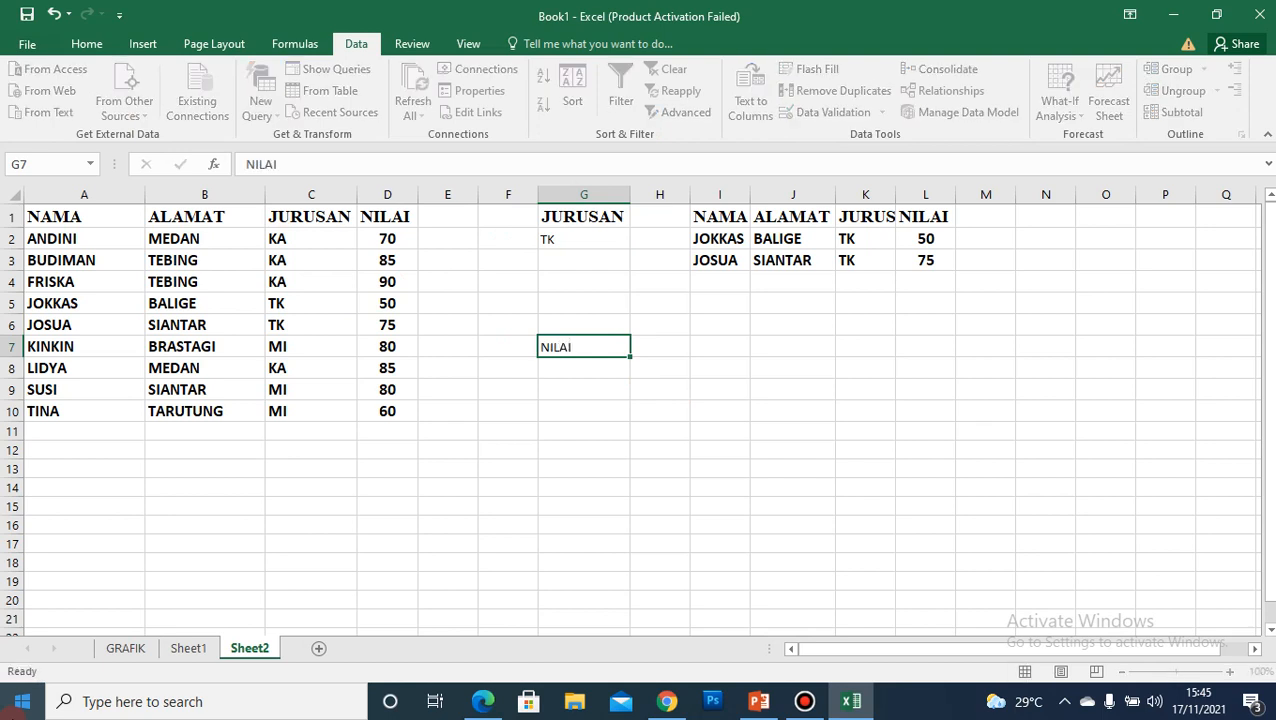
{"action": "key", "text": "Return"}
{"action": "type", "text": ">=8"}
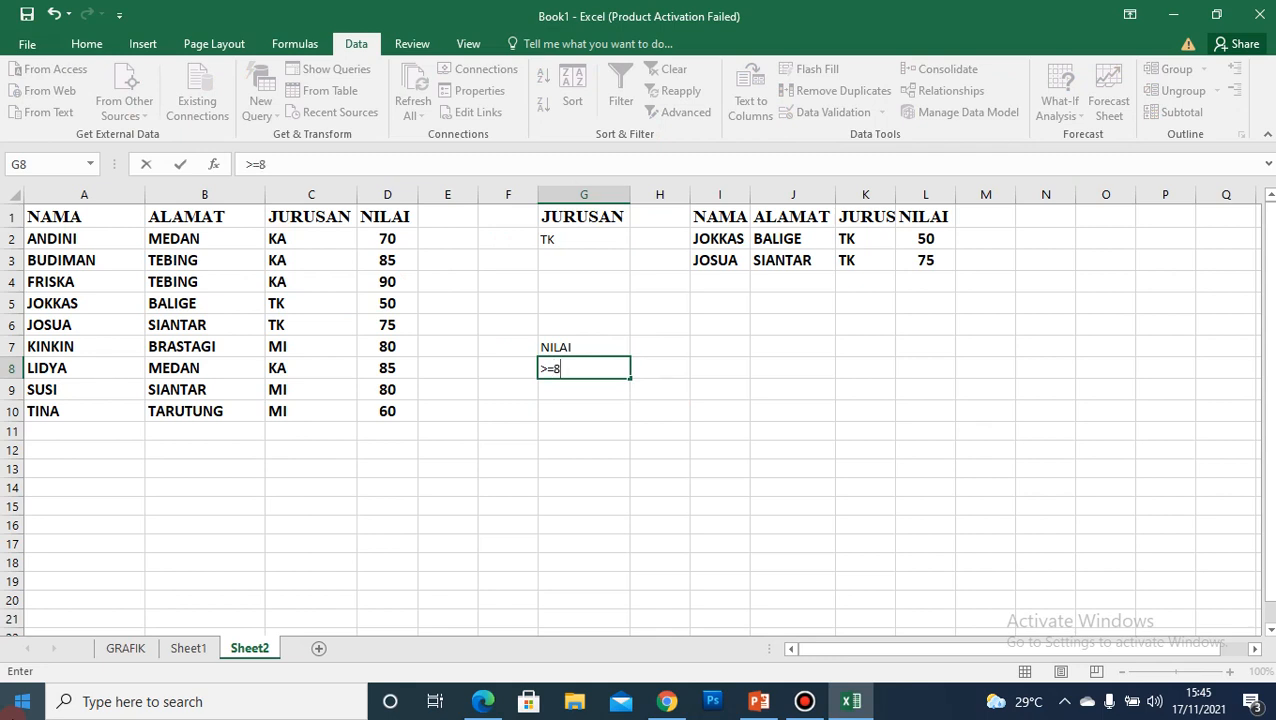
{"action": "key", "text": "Return"}
{"action": "key", "text": "Up"}
{"action": "key", "text": "Up"}
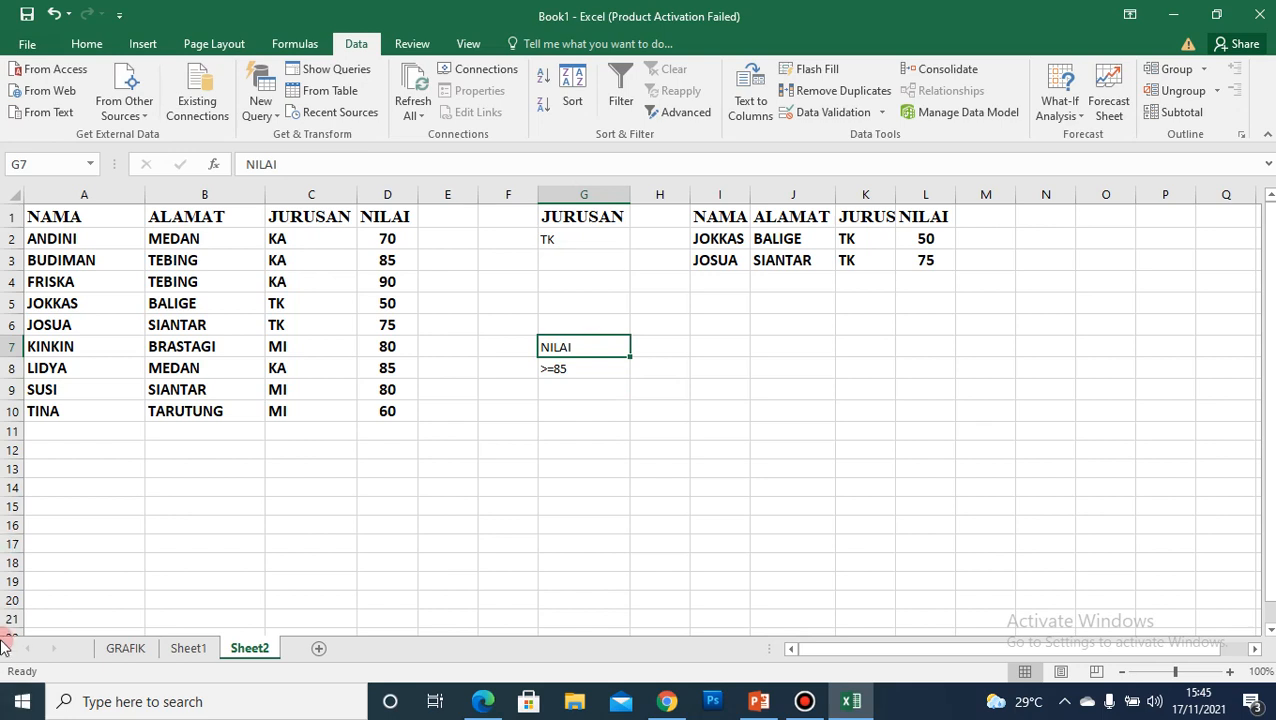
{"action": "left_click", "coordinate": [179, 310]}
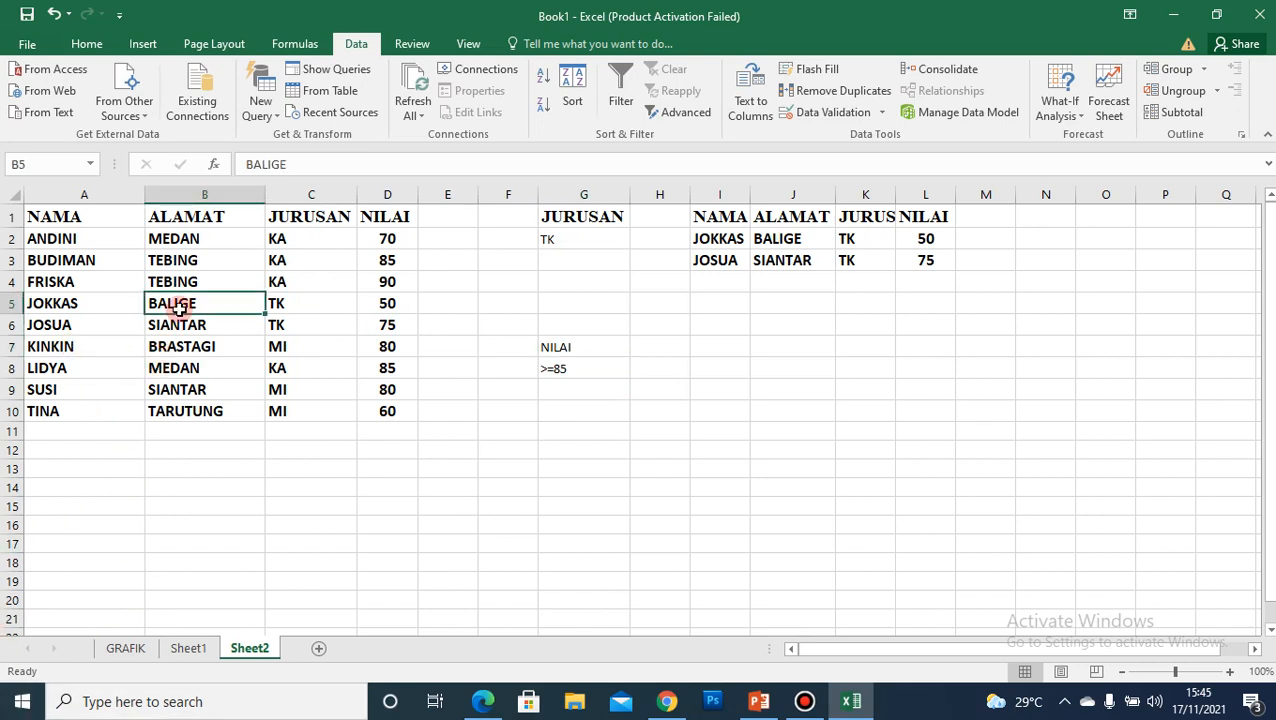
- Start another Advanced Filter that copies to another location, keeping the student records A1:D10 as list range
{"action": "left_click", "coordinate": [668, 112]}
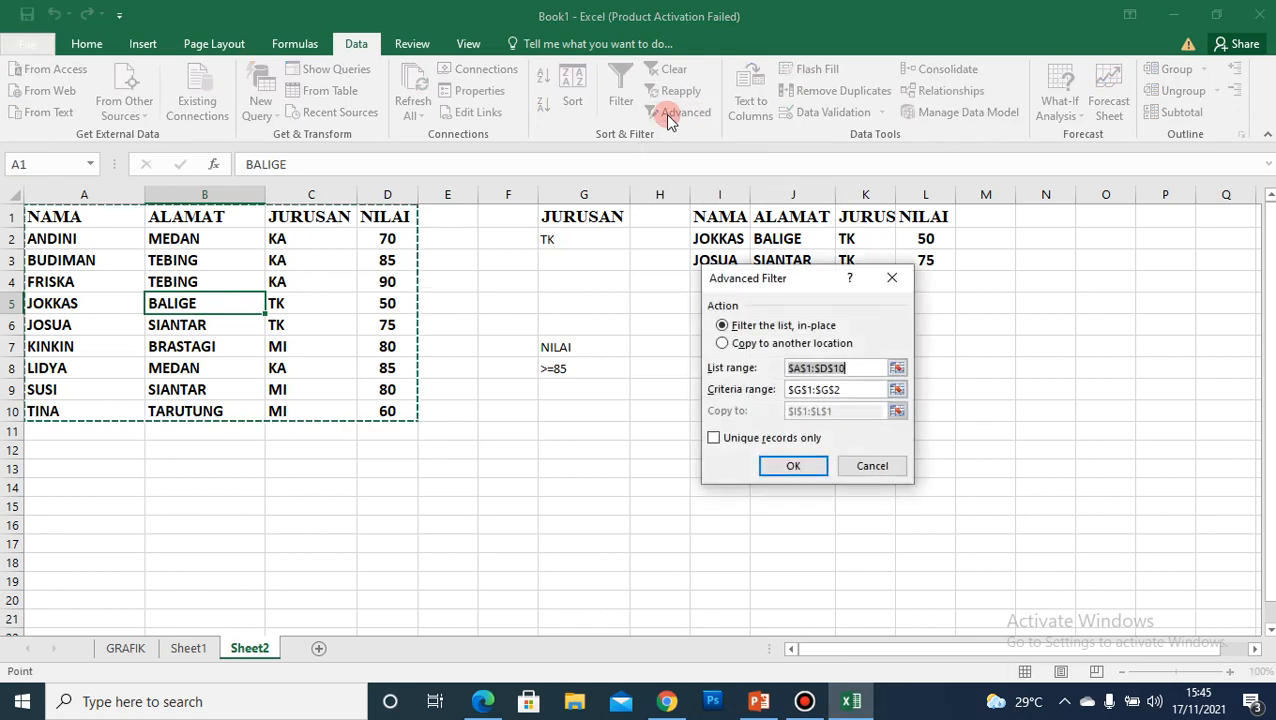
{"action": "left_click", "coordinate": [735, 355]}
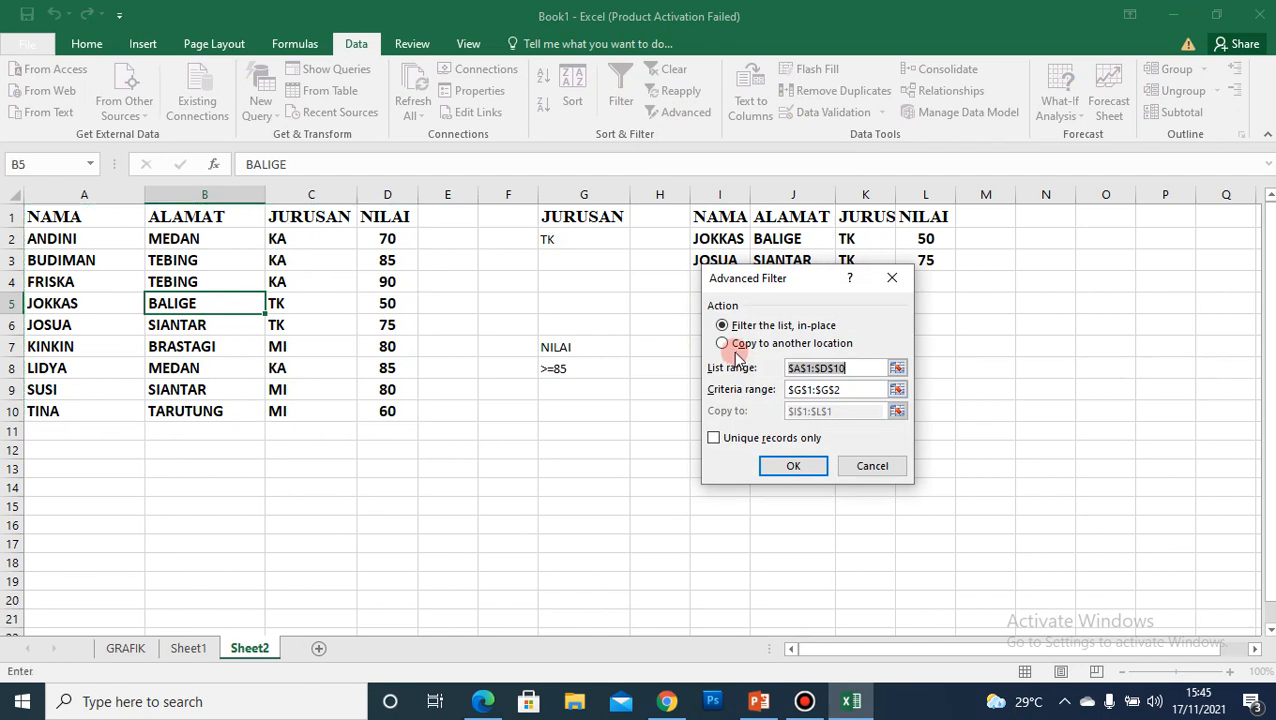
{"action": "left_click", "coordinate": [723, 344]}
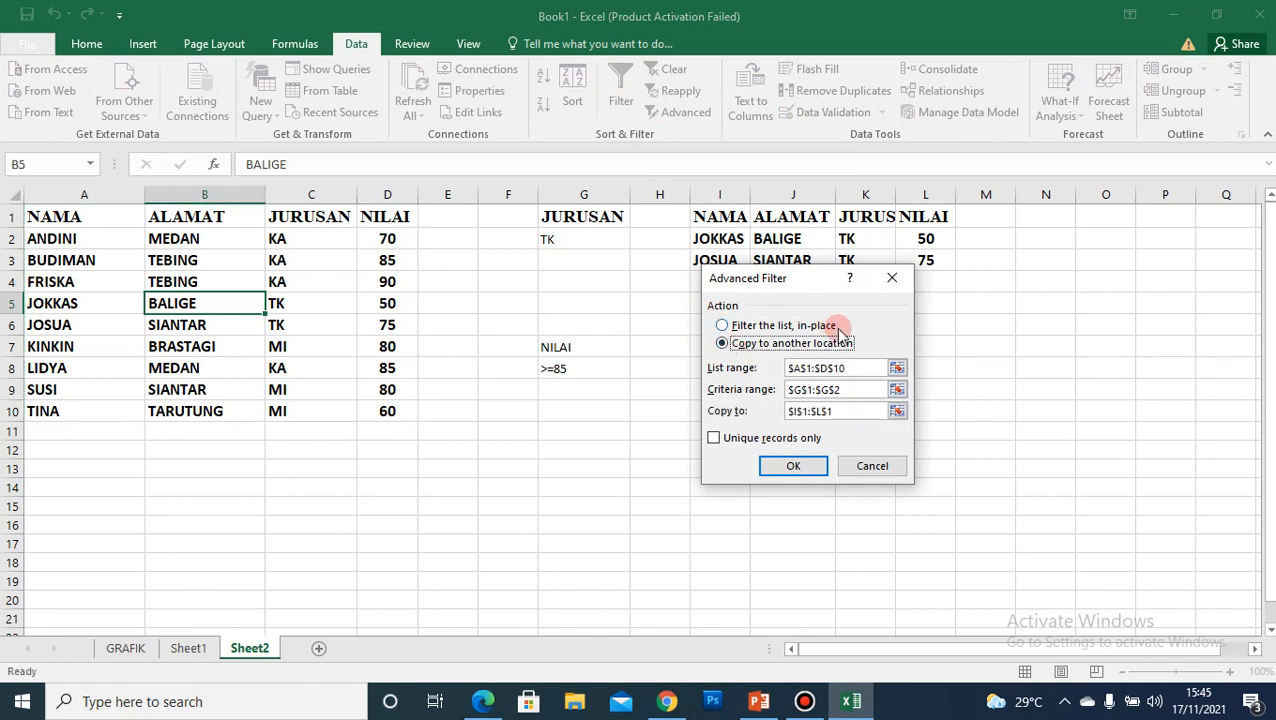
{"action": "left_click", "coordinate": [898, 369]}
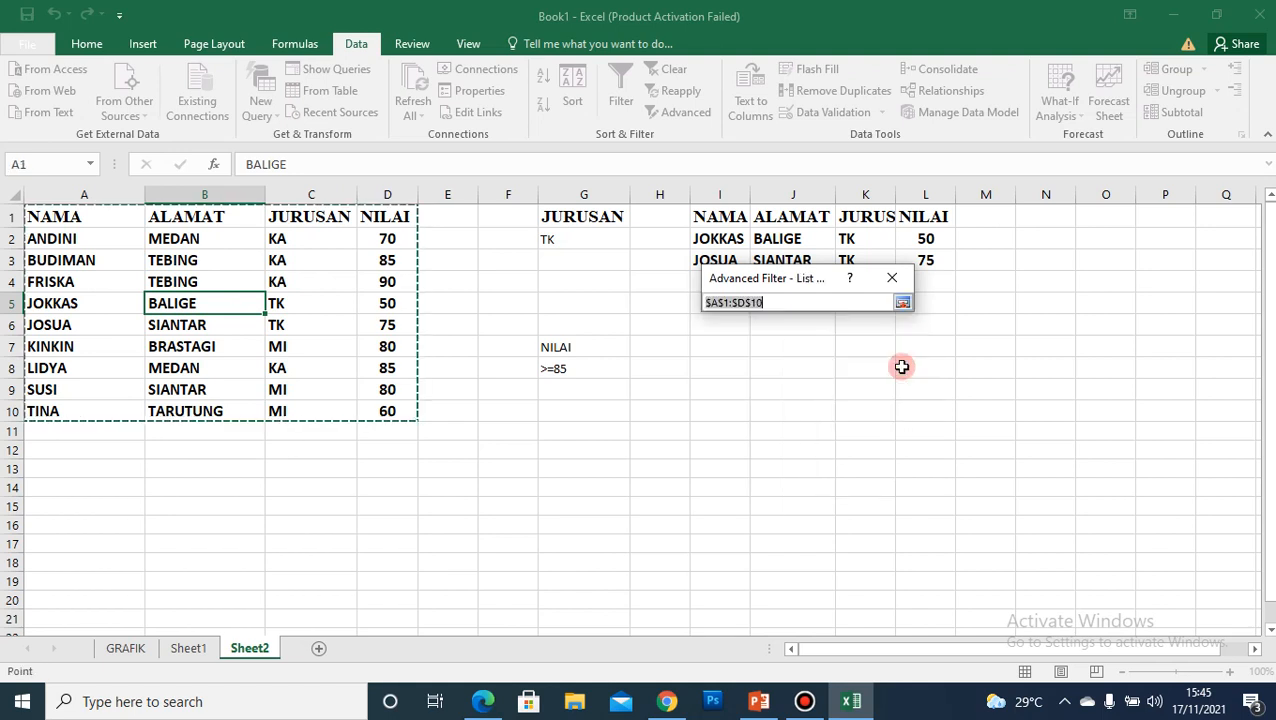
{"action": "left_click", "coordinate": [903, 301]}
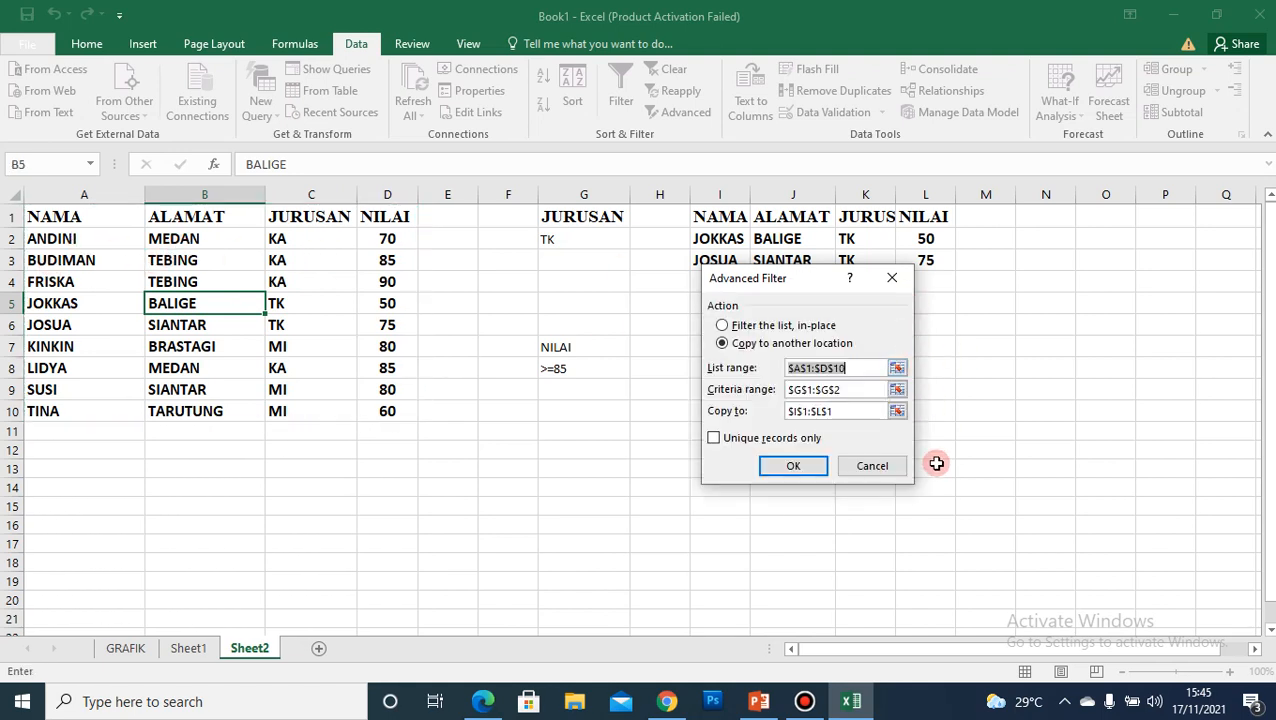
- Set the Advanced Filter's criteria range to the NILAI criterion in G7:G8
{"action": "left_click", "coordinate": [897, 391]}
{"action": "left_click_drag", "start_coordinate": [555, 346], "coordinate": [560, 367]}
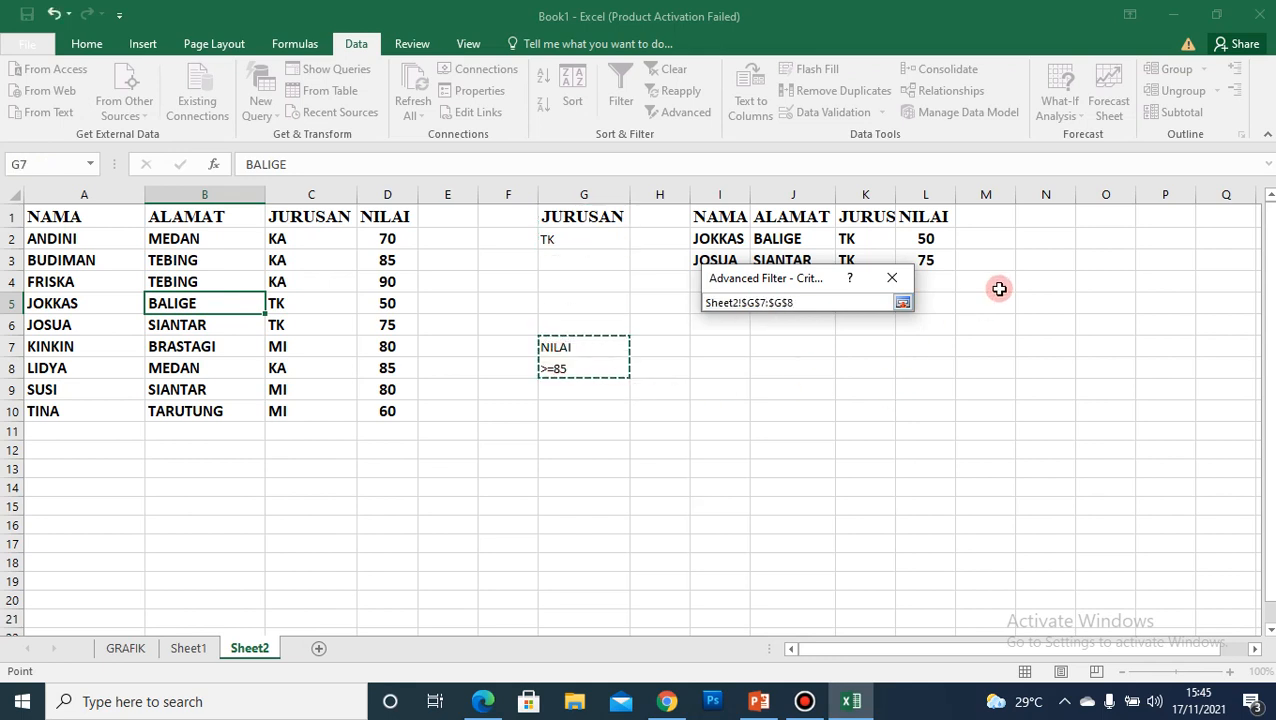
{"action": "left_click", "coordinate": [897, 306]}
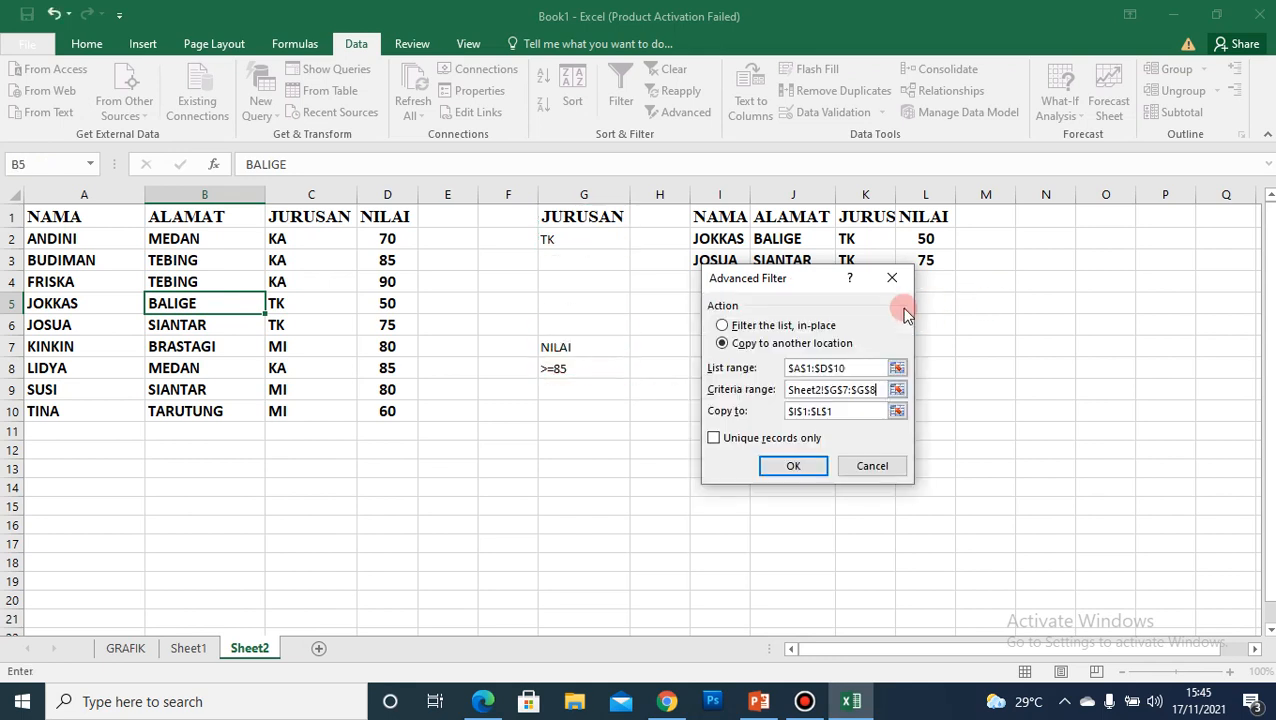
- Set cell I8 as the copy destination and run the Advanced Filter
{"action": "left_click", "coordinate": [897, 412]}
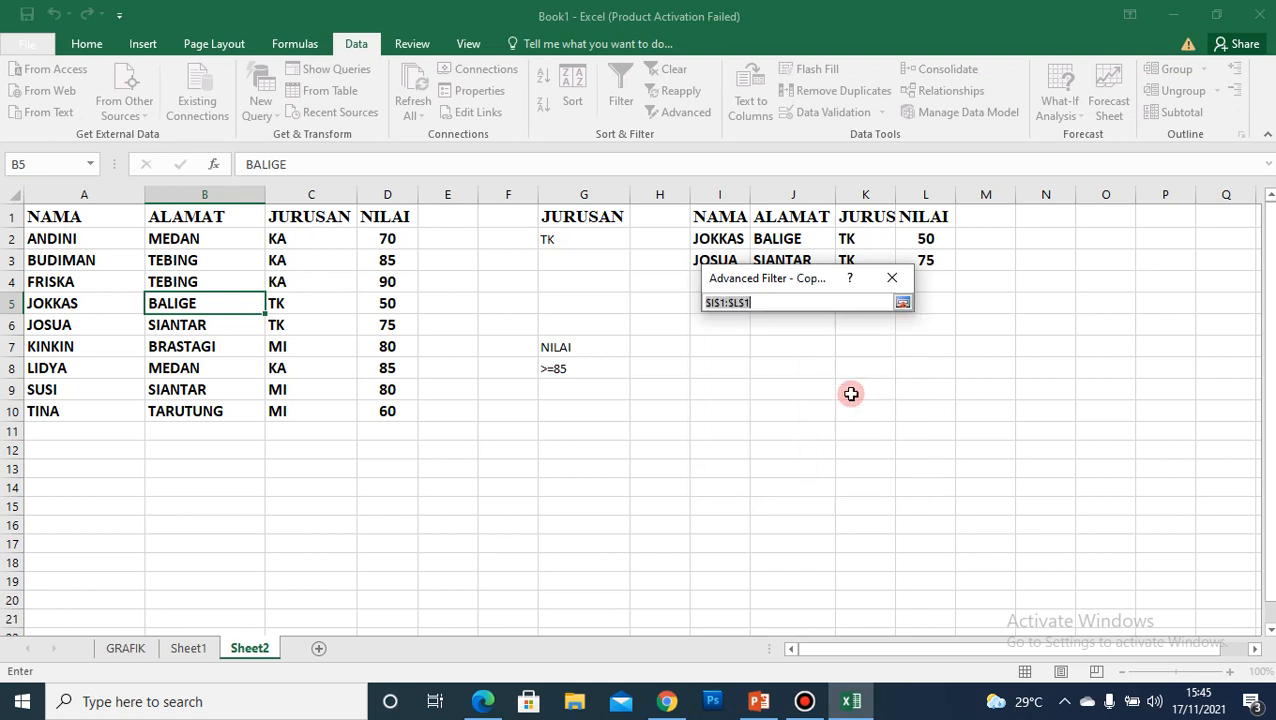
{"action": "left_click", "coordinate": [729, 357]}
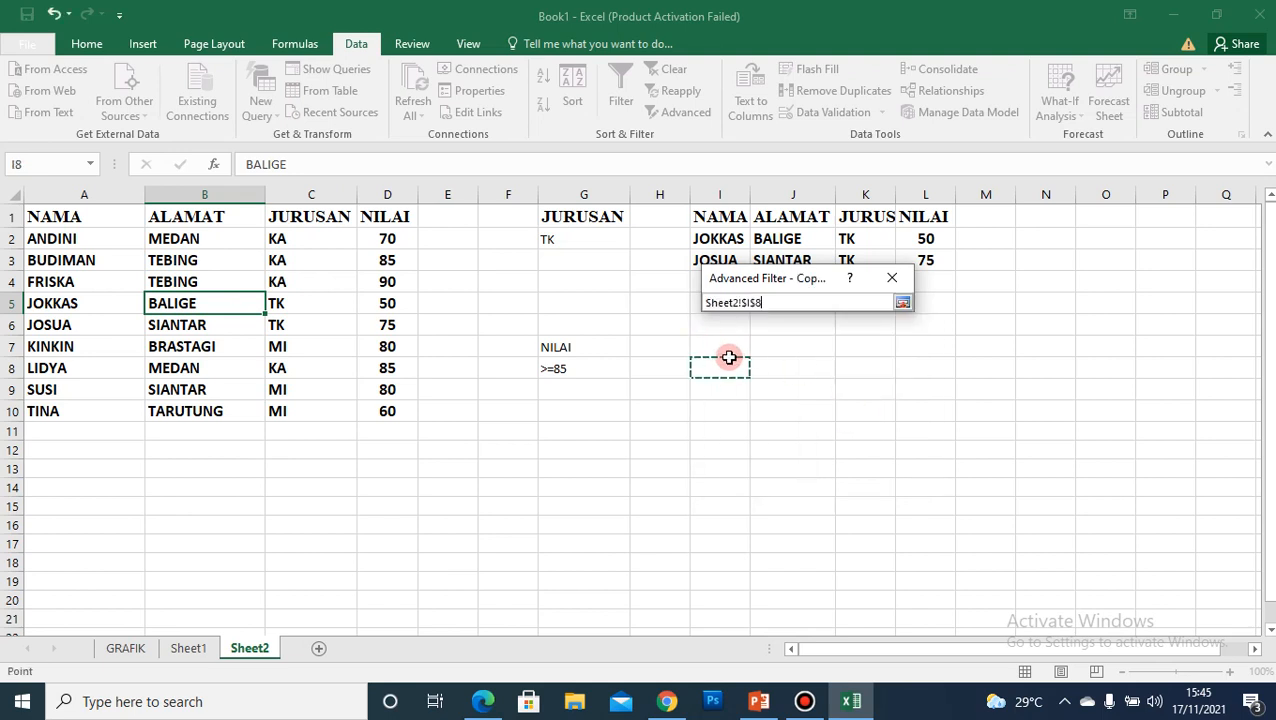
{"action": "left_click", "coordinate": [902, 304]}
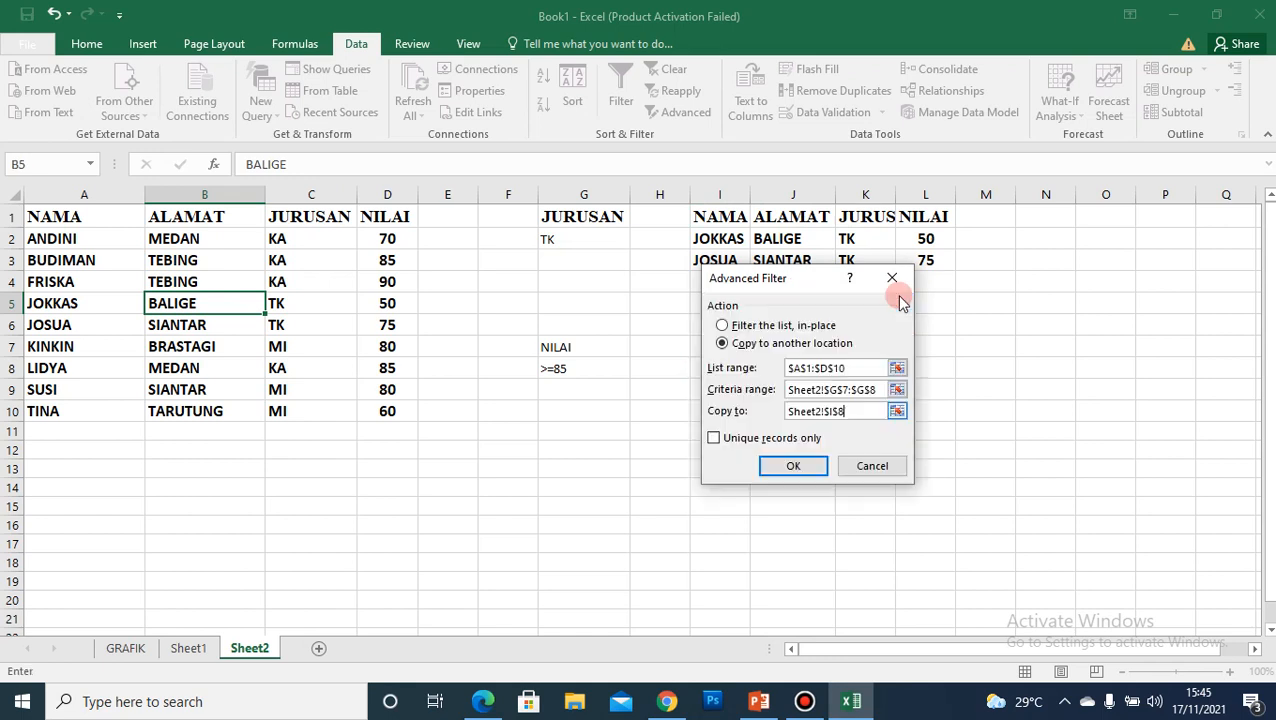
{"action": "left_click", "coordinate": [819, 467]}
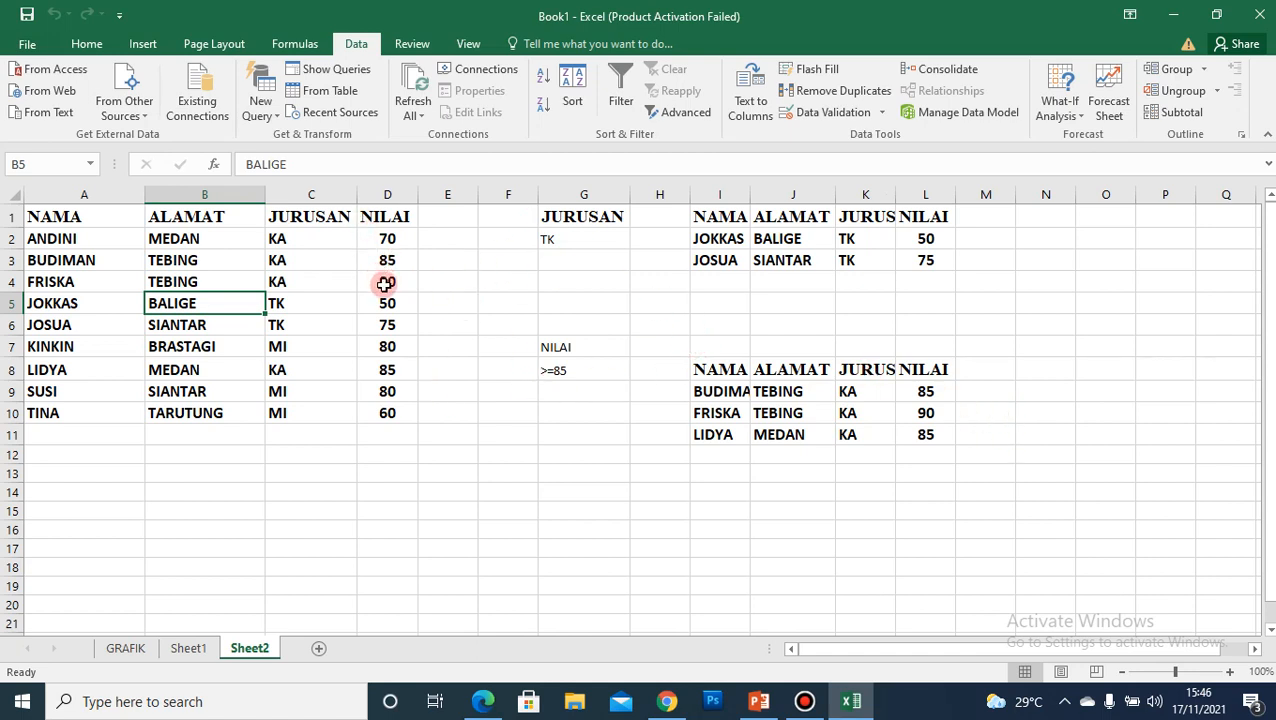
- Check the NILAI values in D4, D8 and D3 of the student records against the >=85 criterion
{"action": "left_click", "coordinate": [384, 284]}
{"action": "left_click", "coordinate": [385, 372]}
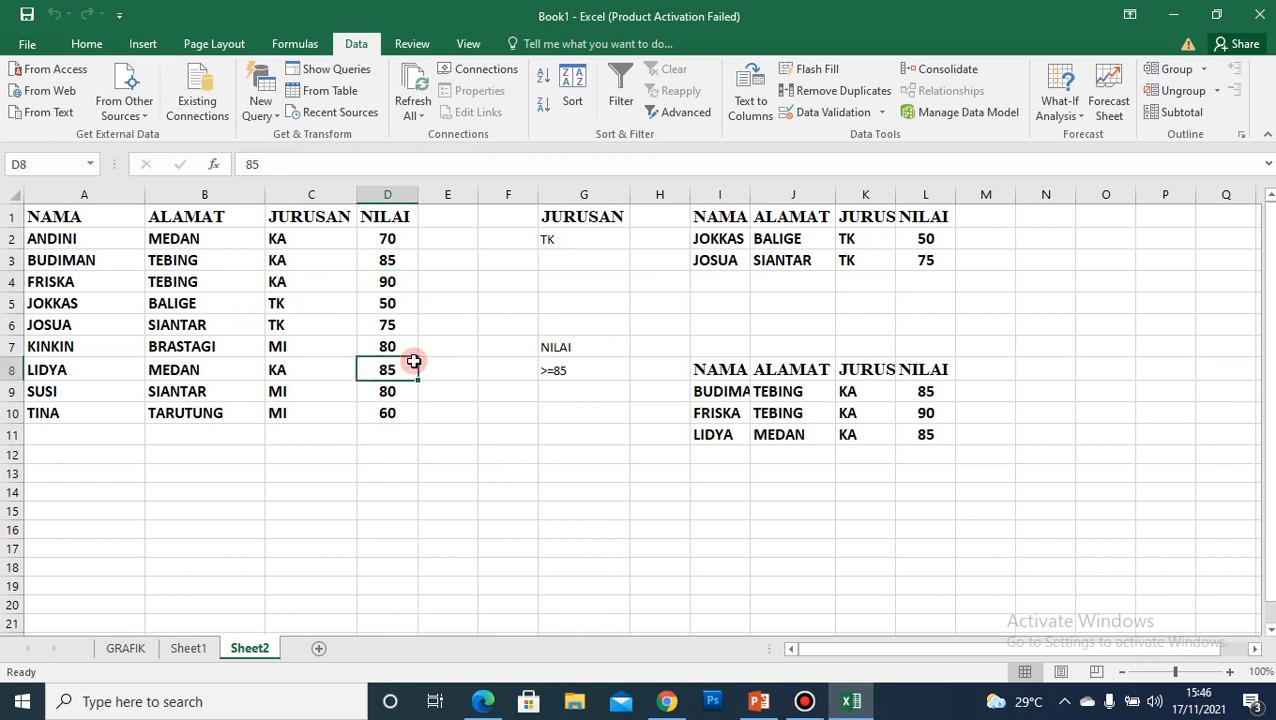
{"action": "left_click", "coordinate": [392, 263]}
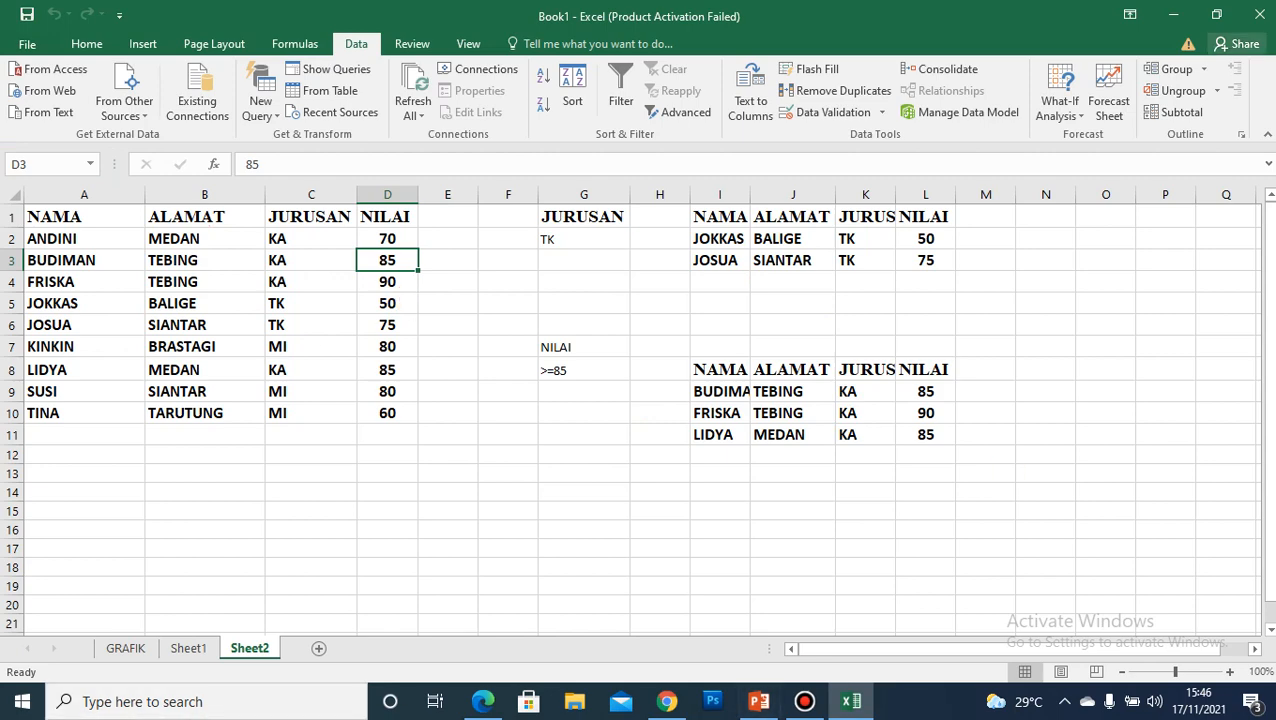
- Switch to the PPN-9 presentation in PowerPoint and start the slide show from the DATABASE slide
{"action": "left_click", "coordinate": [1172, 12]}
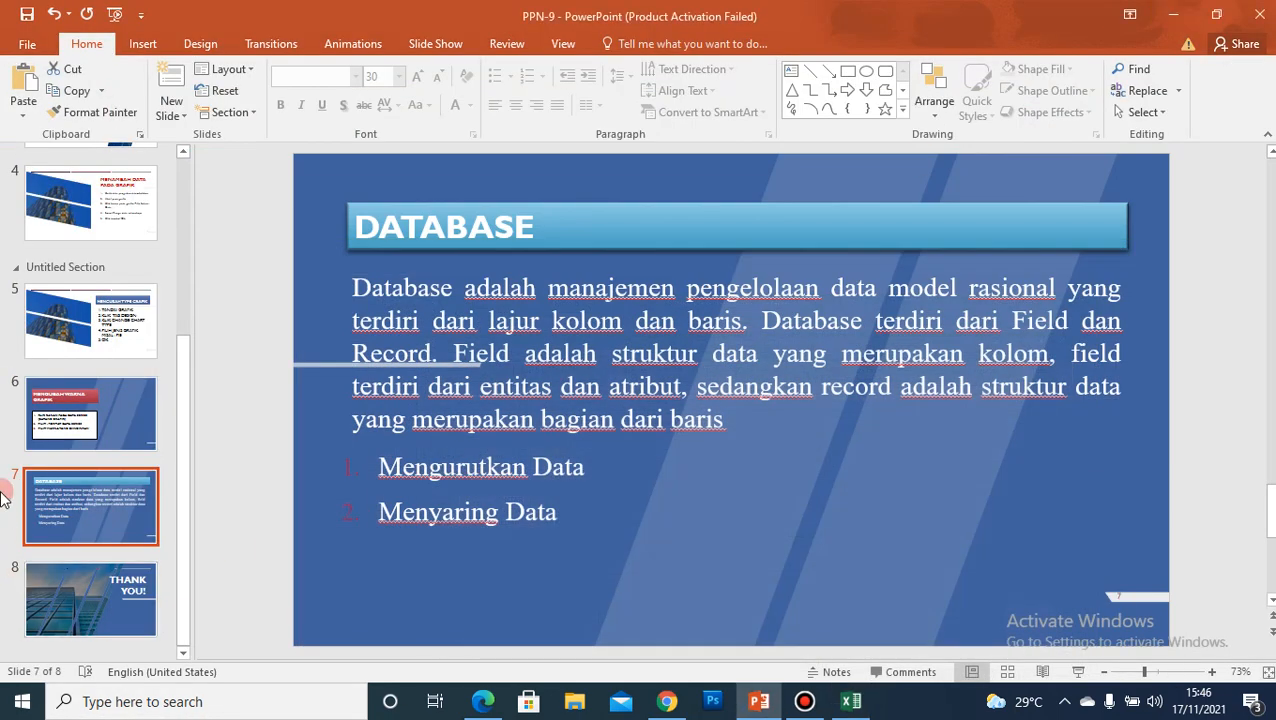
{"action": "left_click", "coordinate": [1080, 672]}
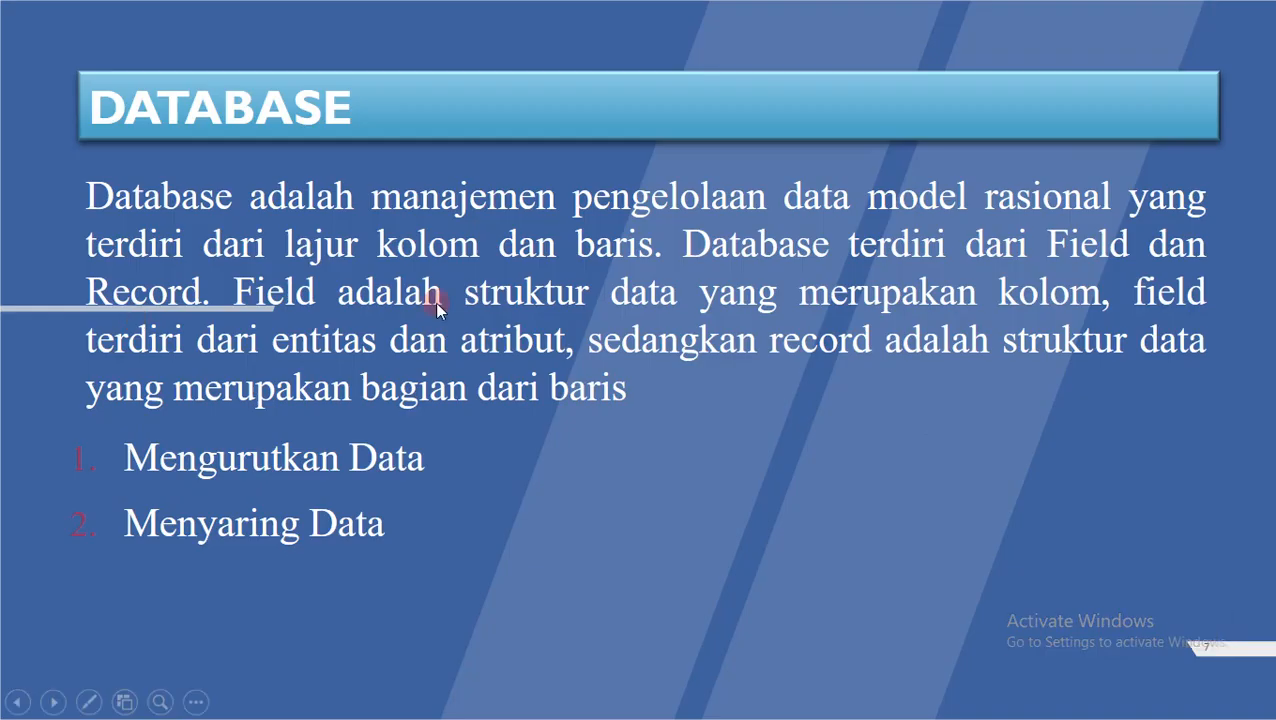